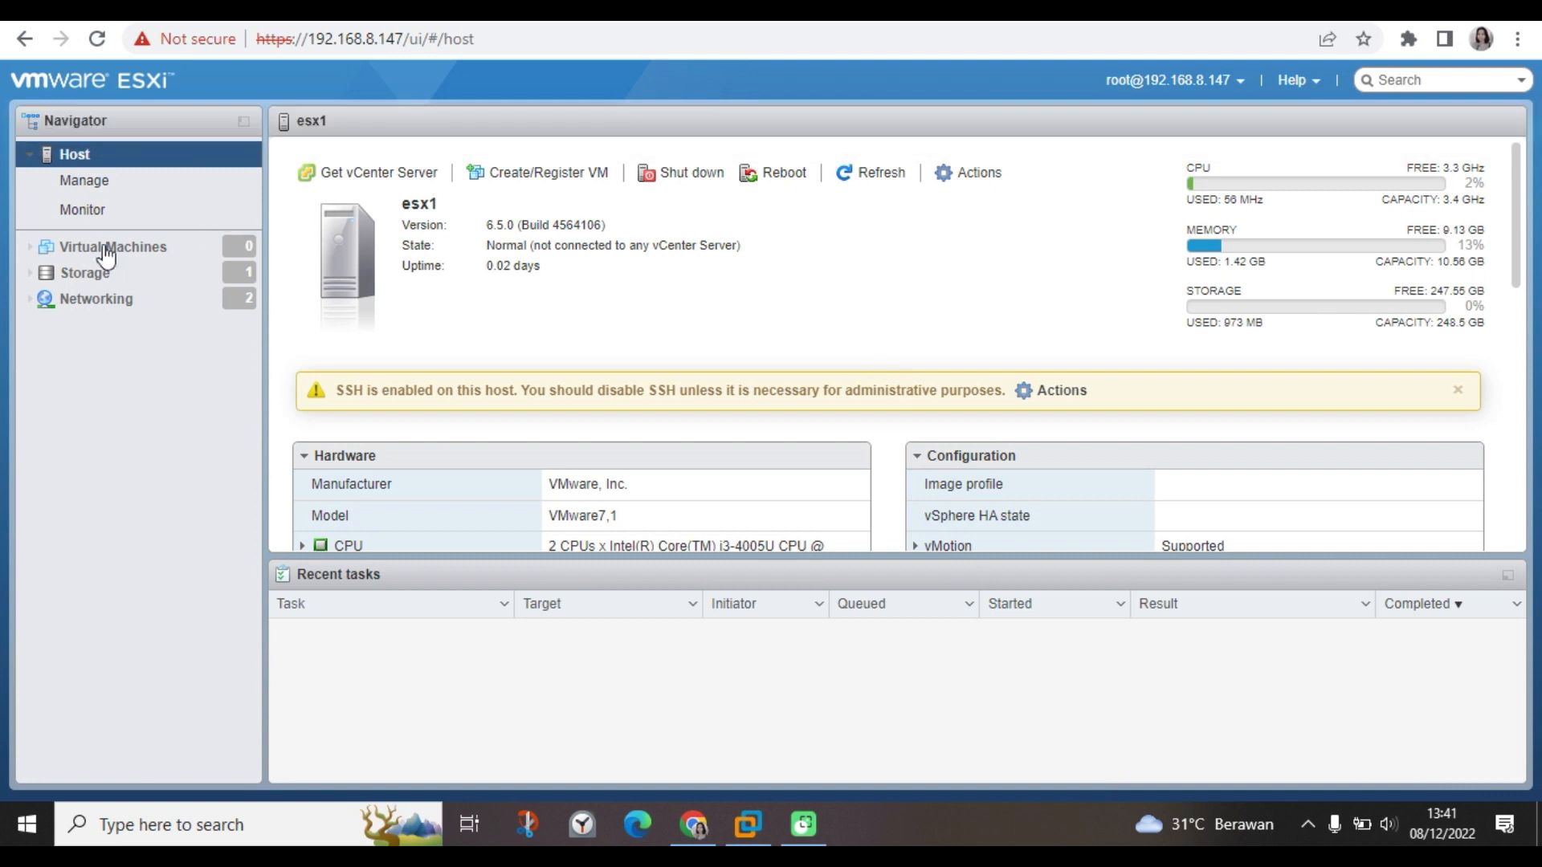
Show the host's Storage datastores list, opening and then cancelling the New datastore wizard.
{"action": "left_click", "coordinate": [80, 273]}
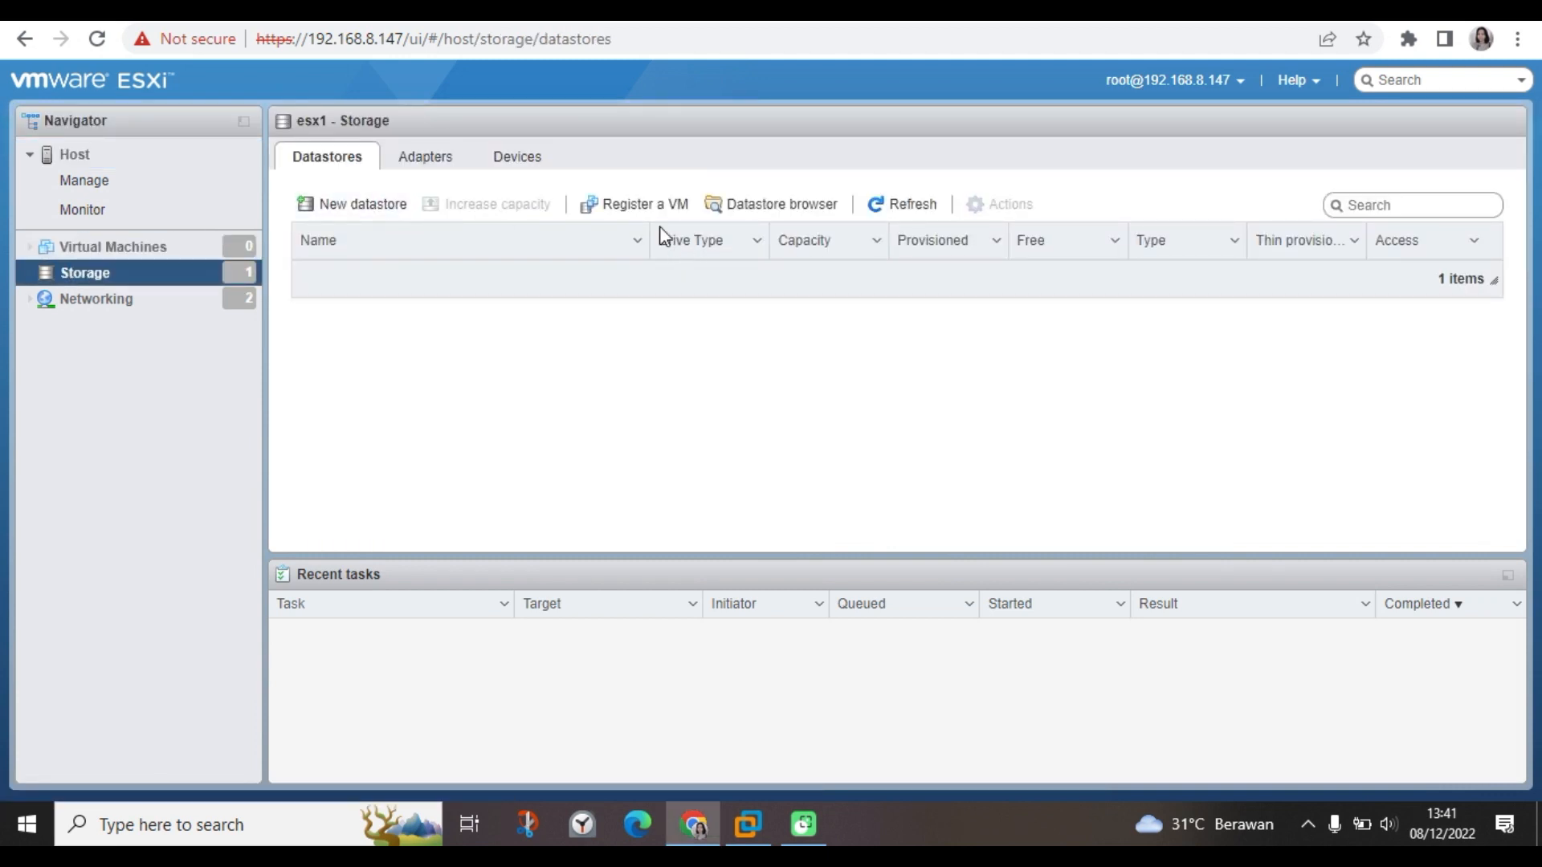
{"action": "left_click", "coordinate": [345, 211]}
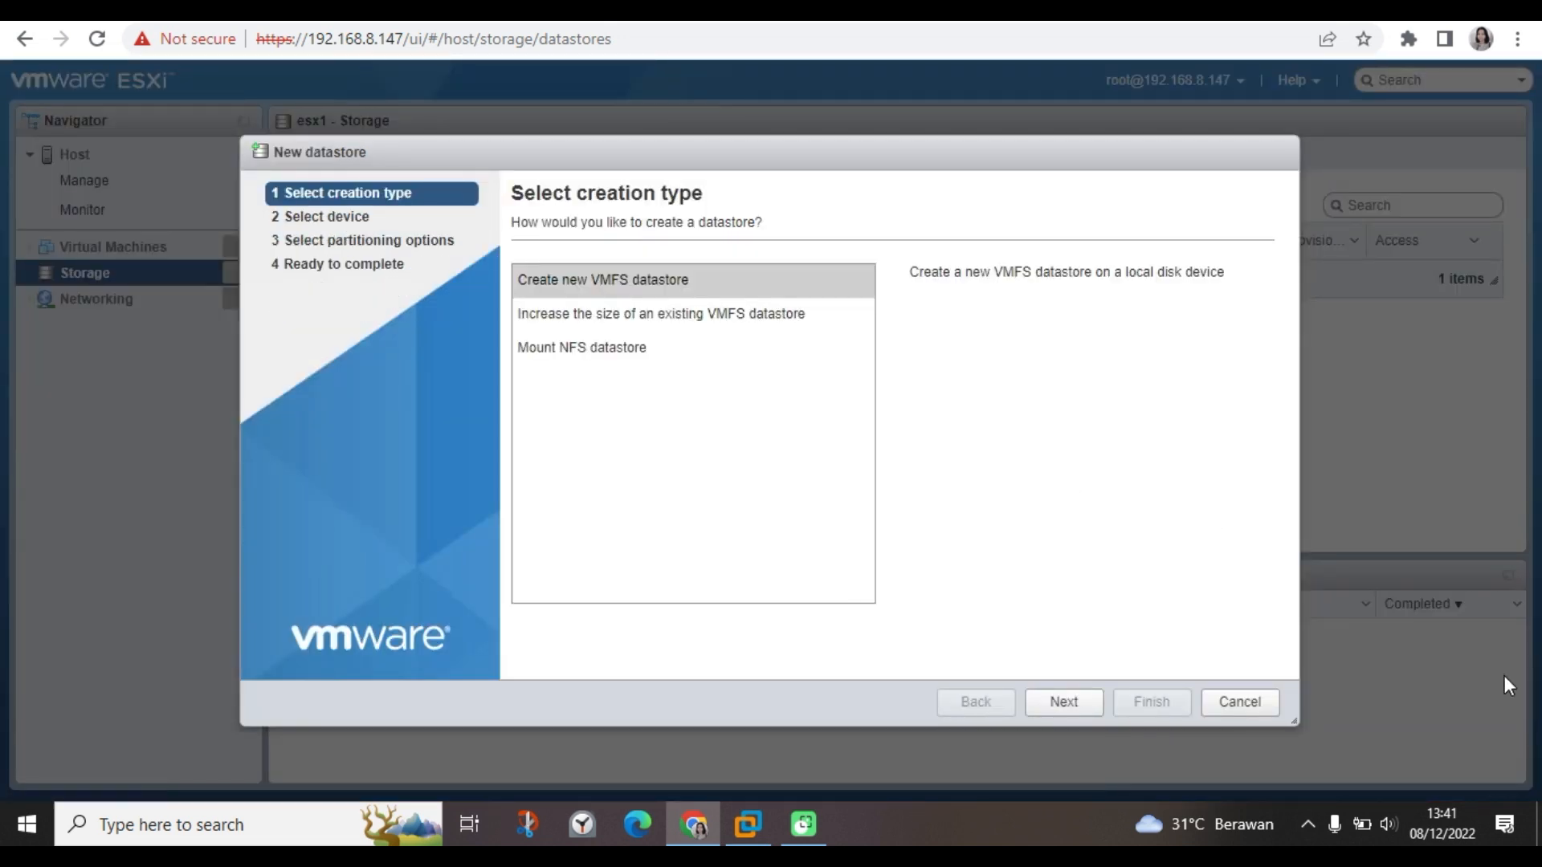
{"action": "left_click", "coordinate": [1224, 702]}
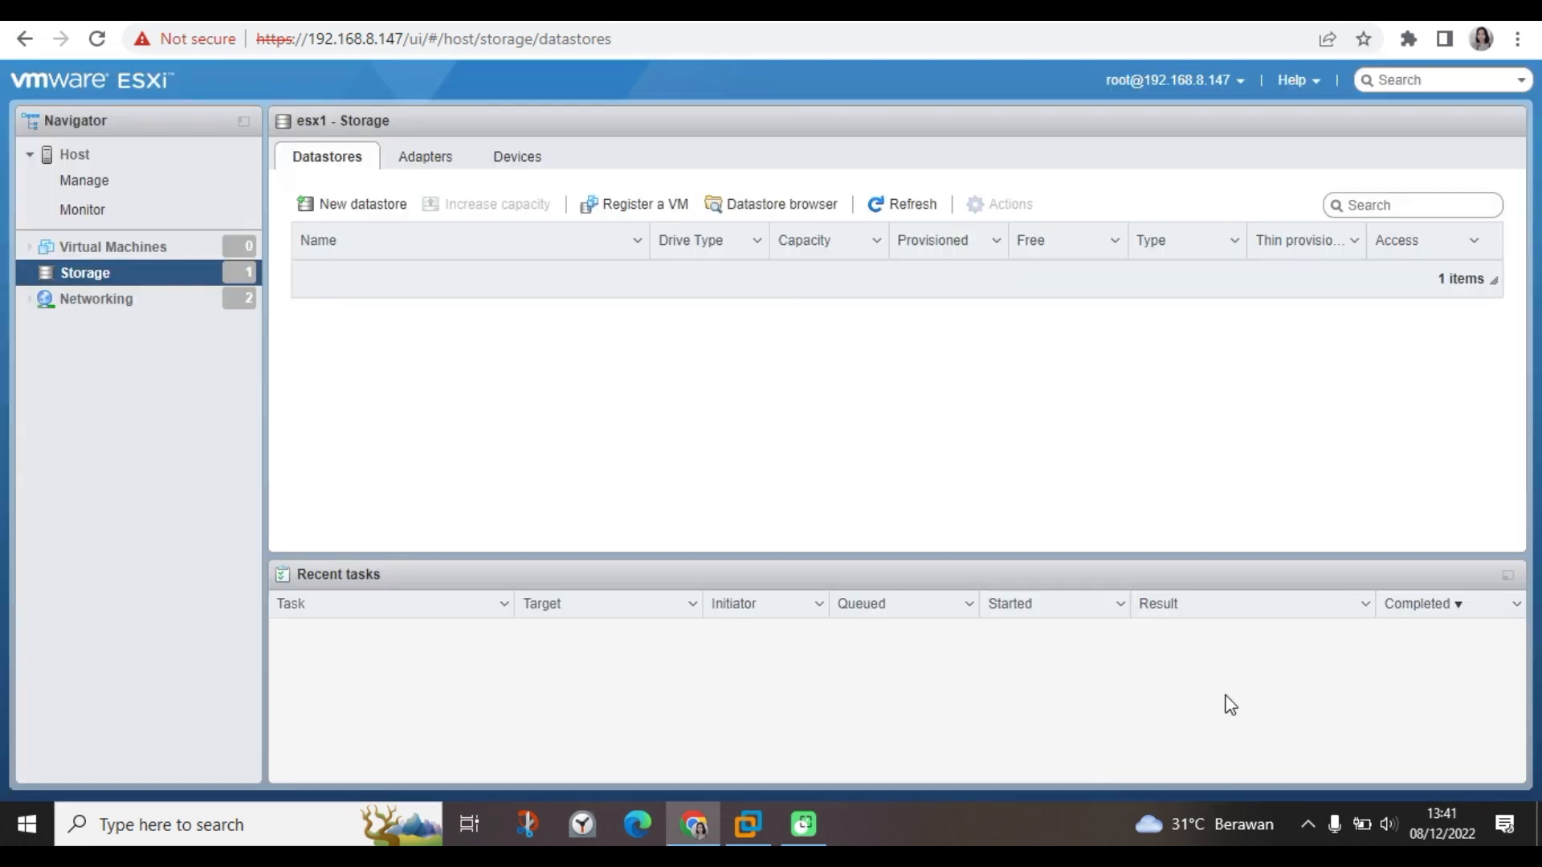
Create a directory named RHEL8 on datastore1 in the datastore browser.
{"action": "left_click", "coordinate": [767, 208]}
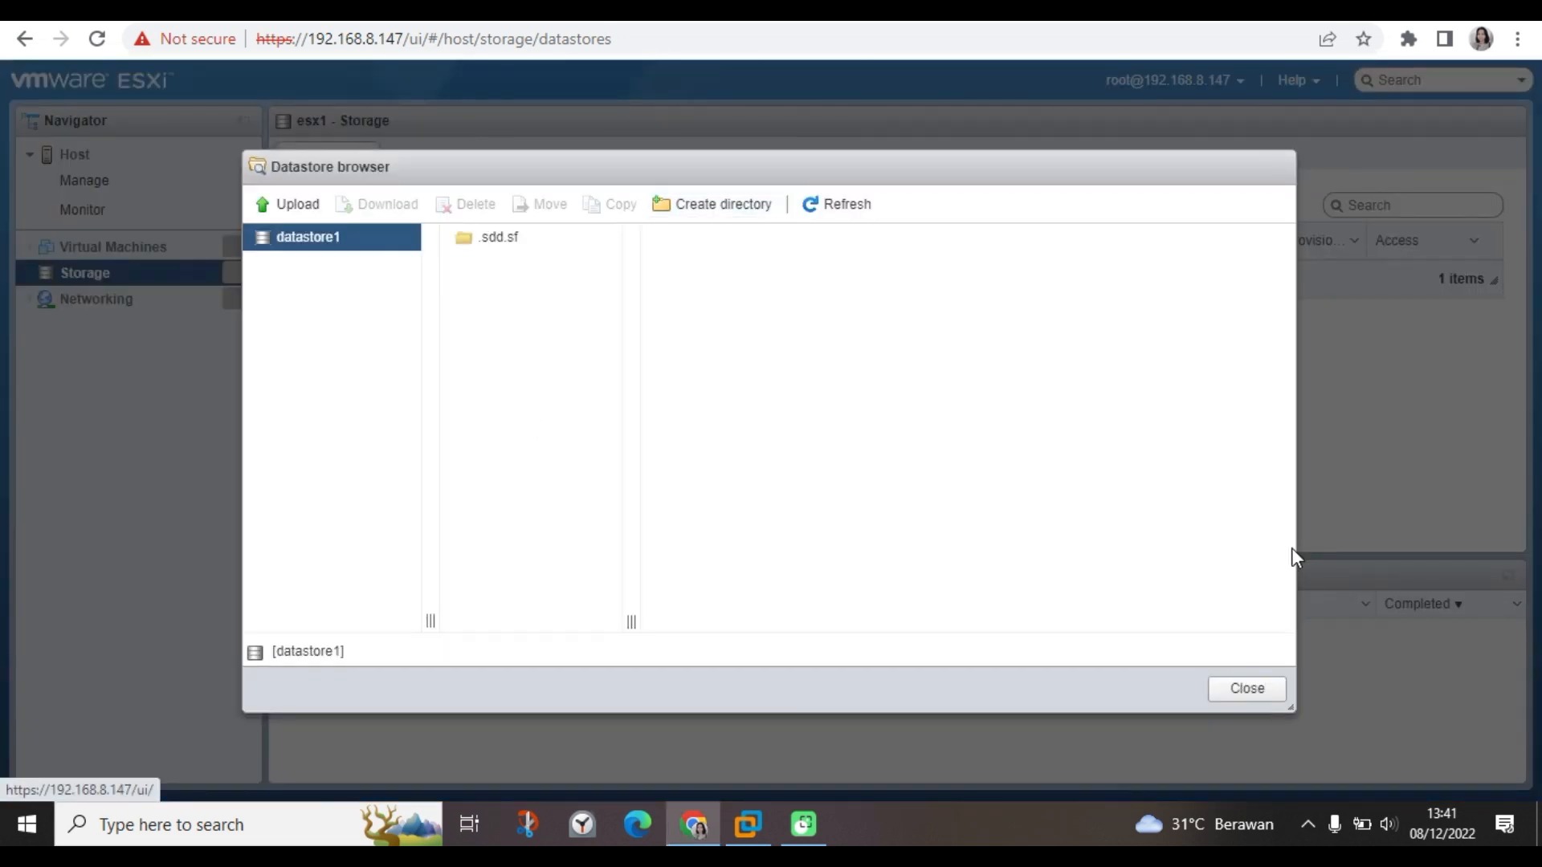
{"action": "left_click", "coordinate": [703, 208]}
{"action": "left_click", "coordinate": [758, 385]}
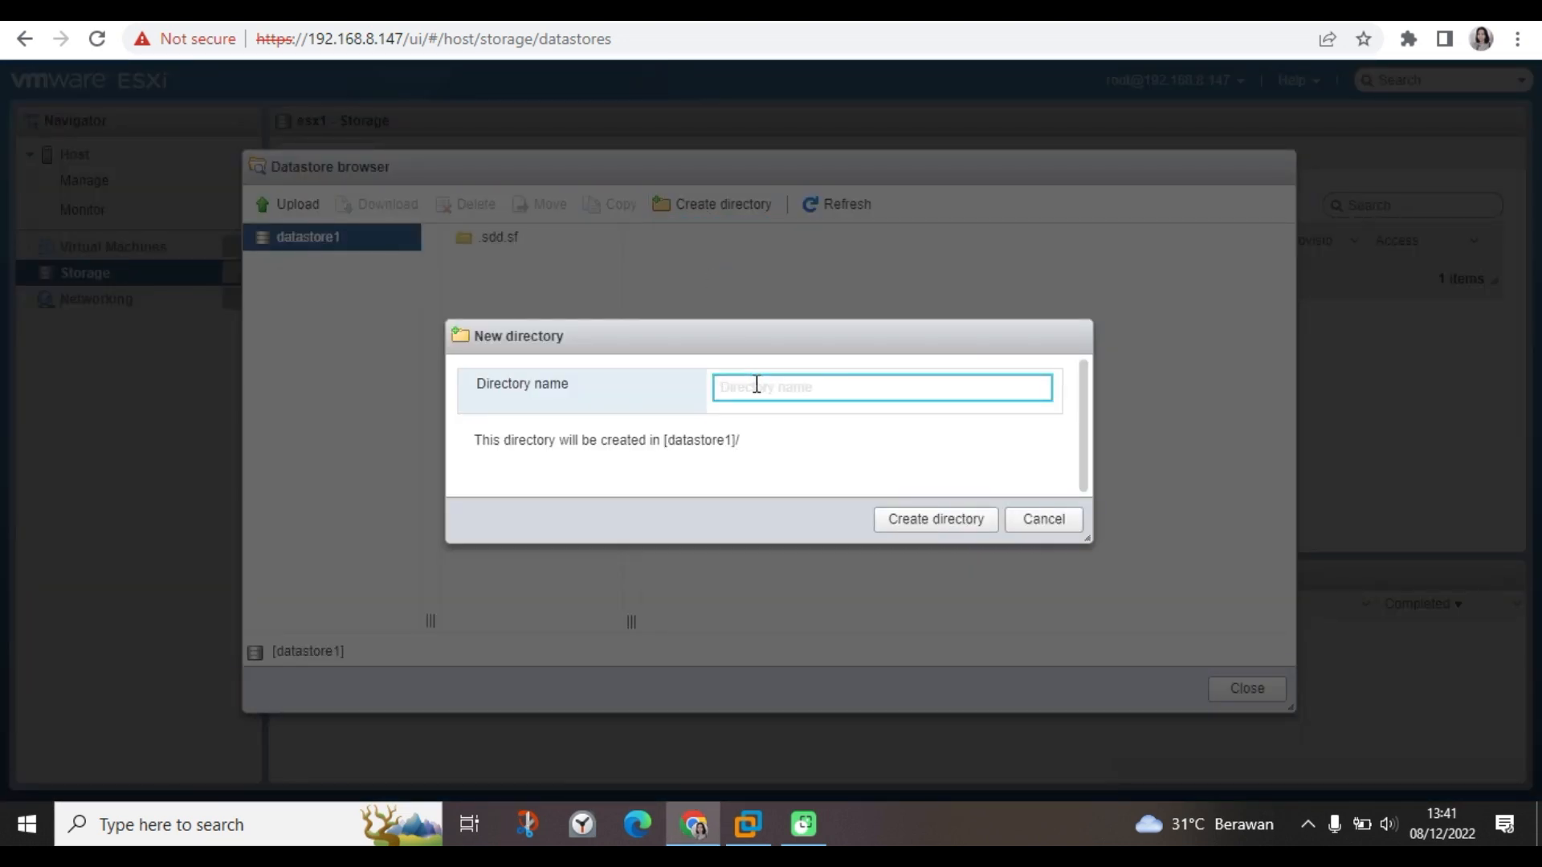
{"action": "type", "text": "RHEL8"}
{"action": "left_click", "coordinate": [943, 520]}
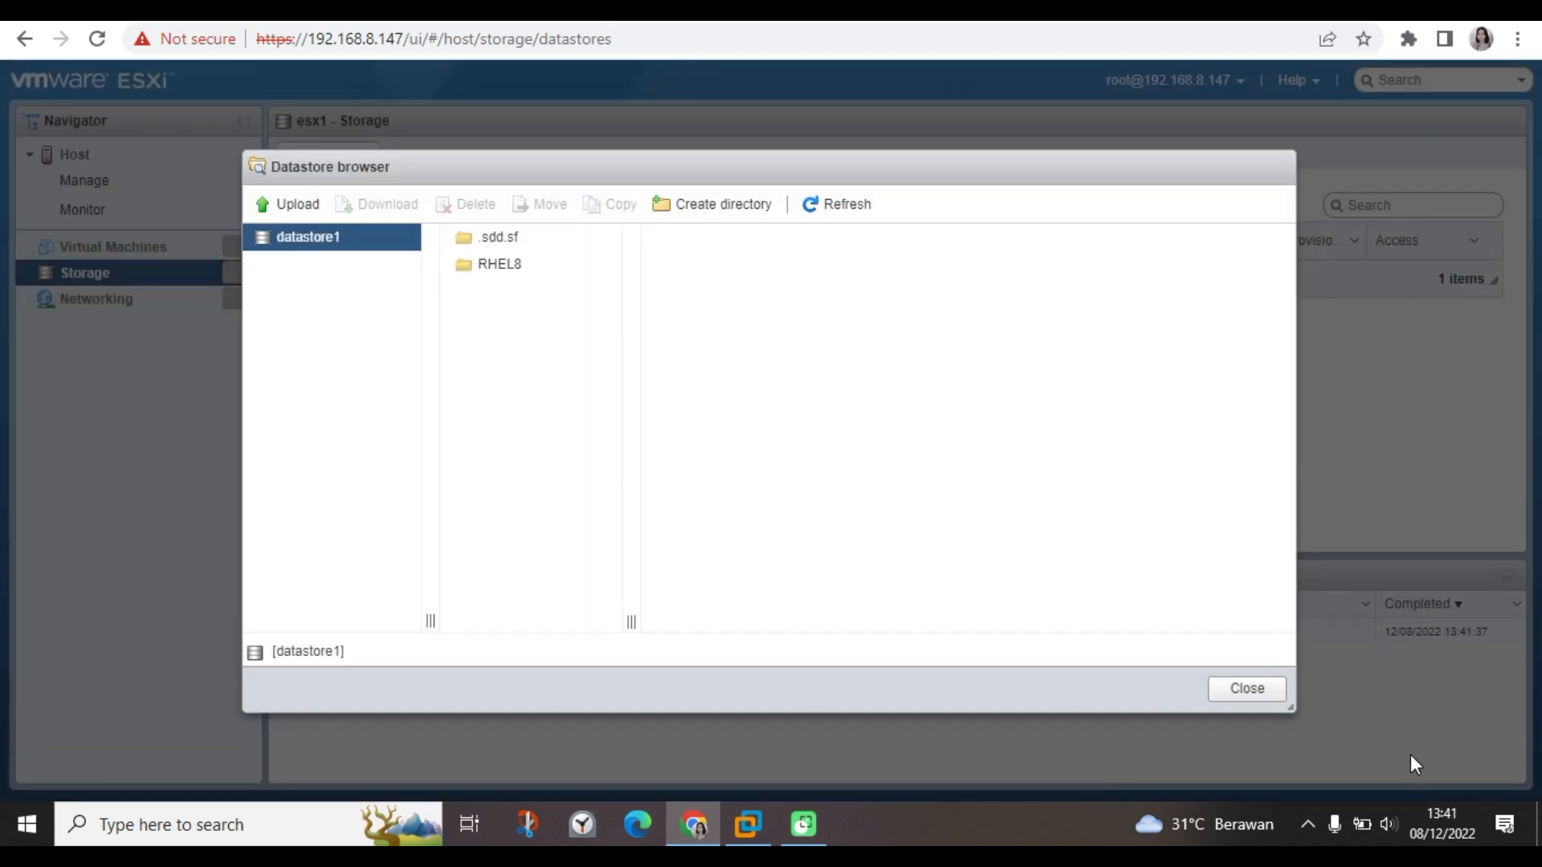
Select the RHEL8 folder as the destination and begin a file upload.
{"action": "left_click", "coordinate": [455, 273]}
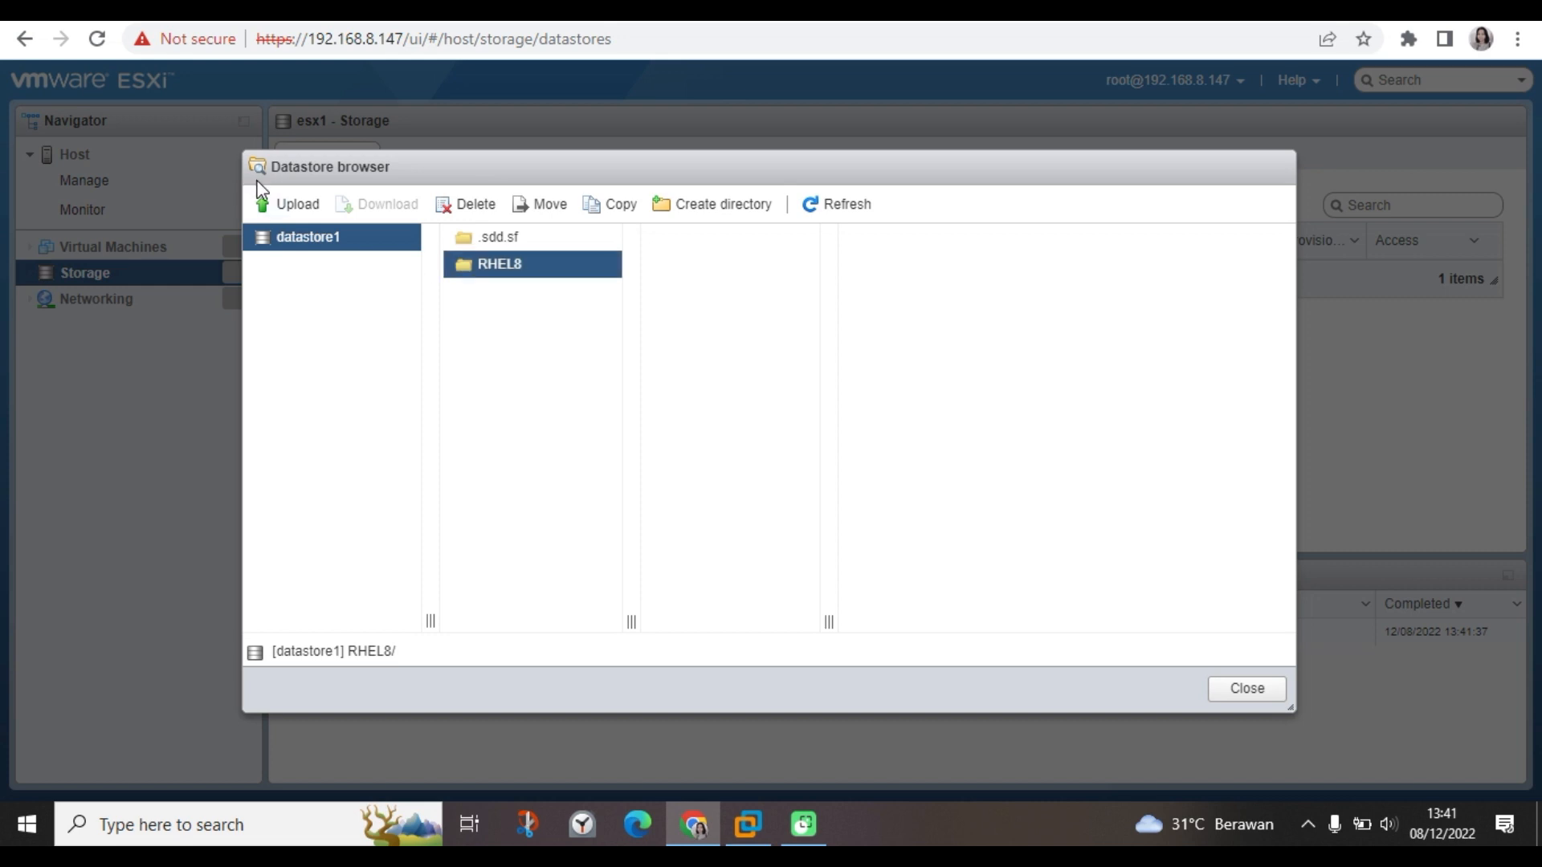
{"action": "double_click", "coordinate": [479, 274]}
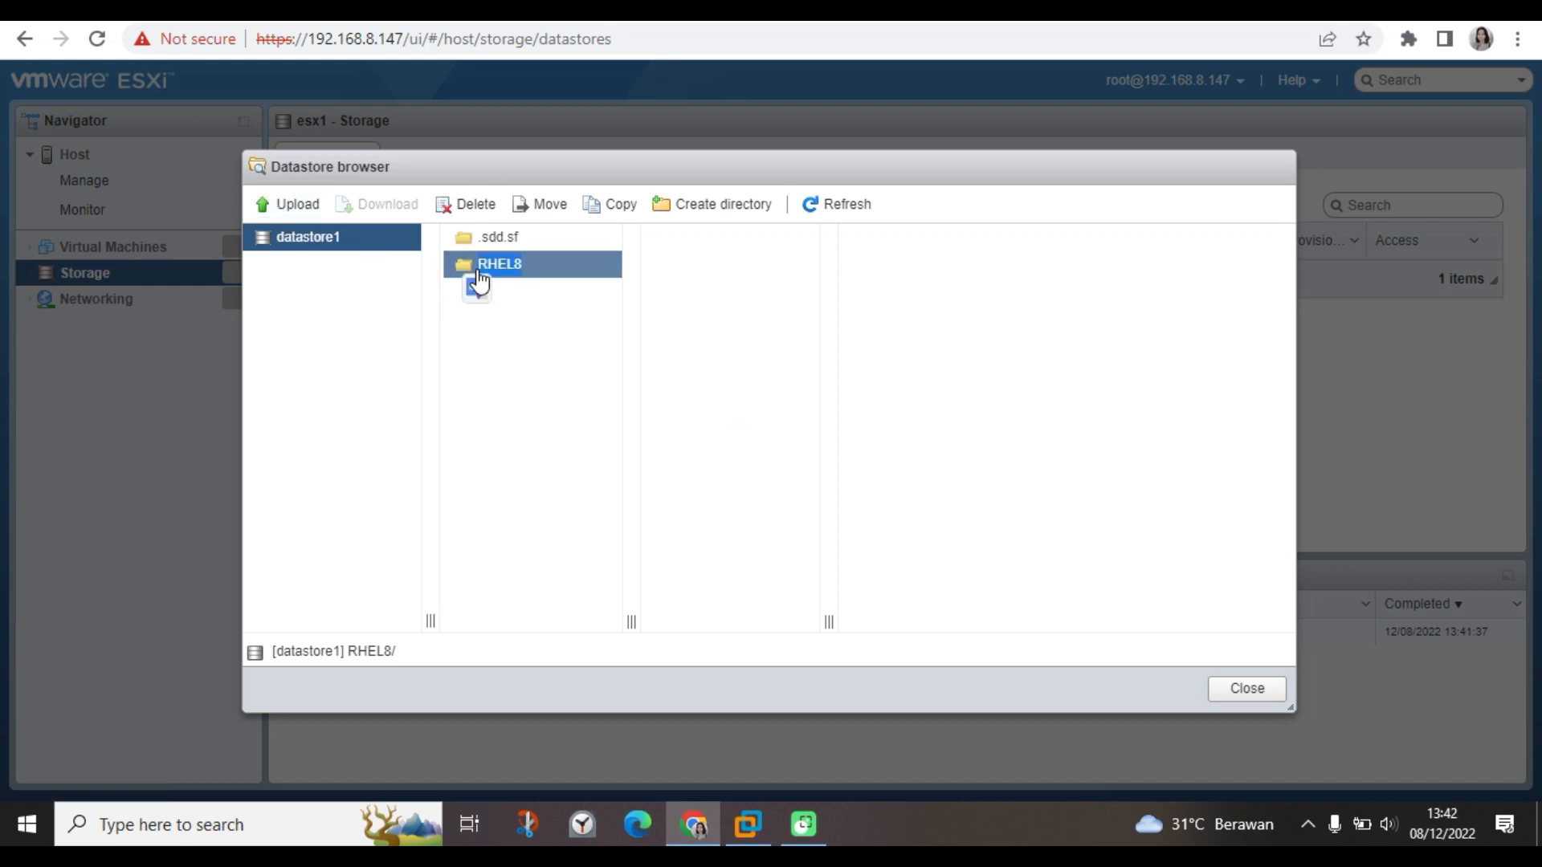
{"action": "left_click", "coordinate": [306, 208]}
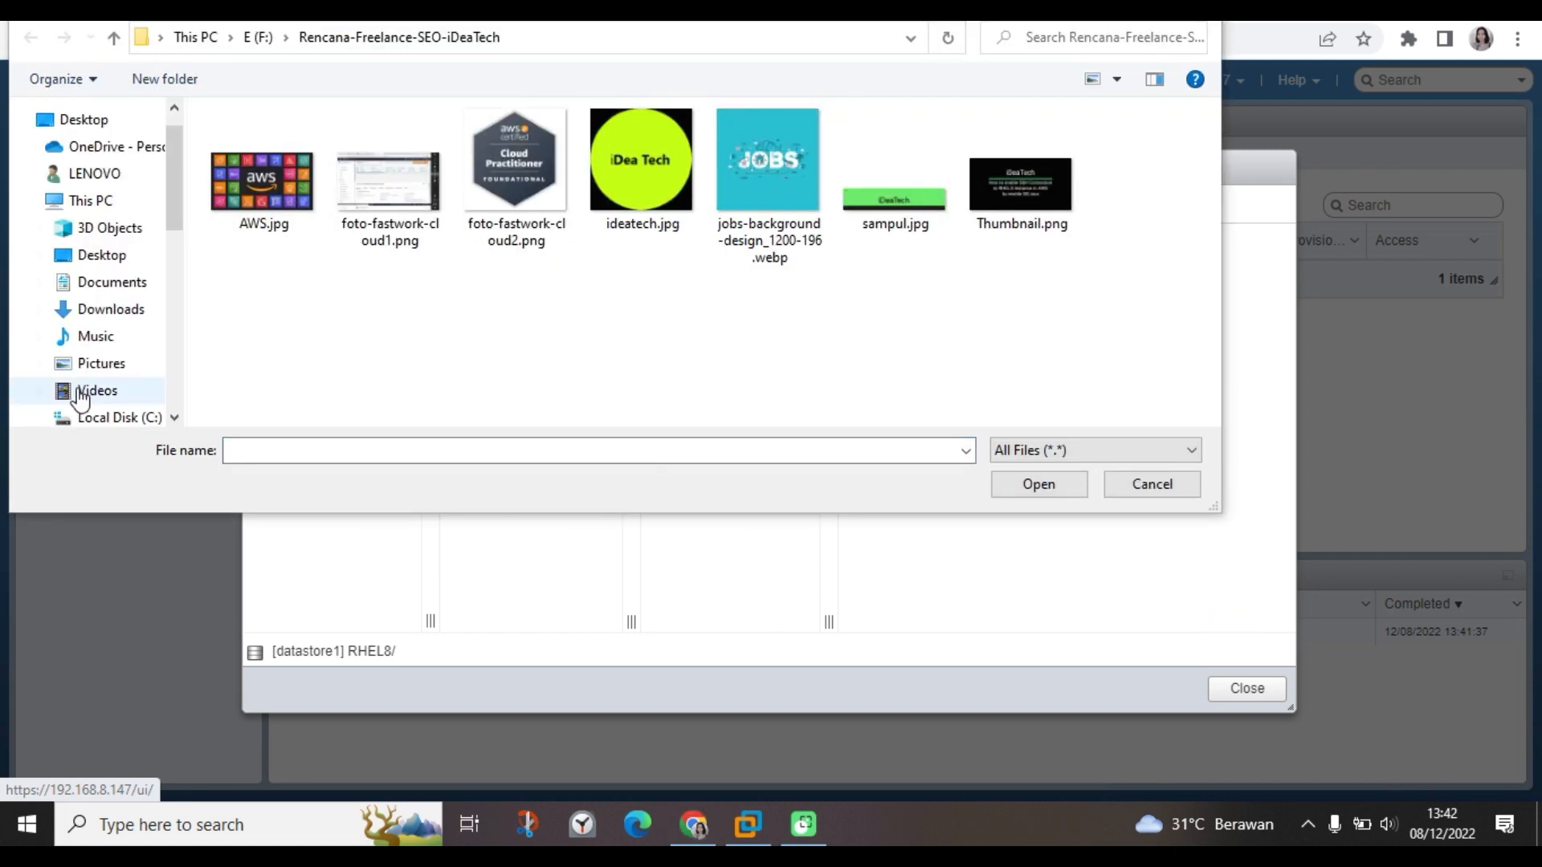
Pick rhel-8.7-x86_64-dvd.iso from Downloads to upload into RHEL8.
{"action": "left_click", "coordinate": [90, 320]}
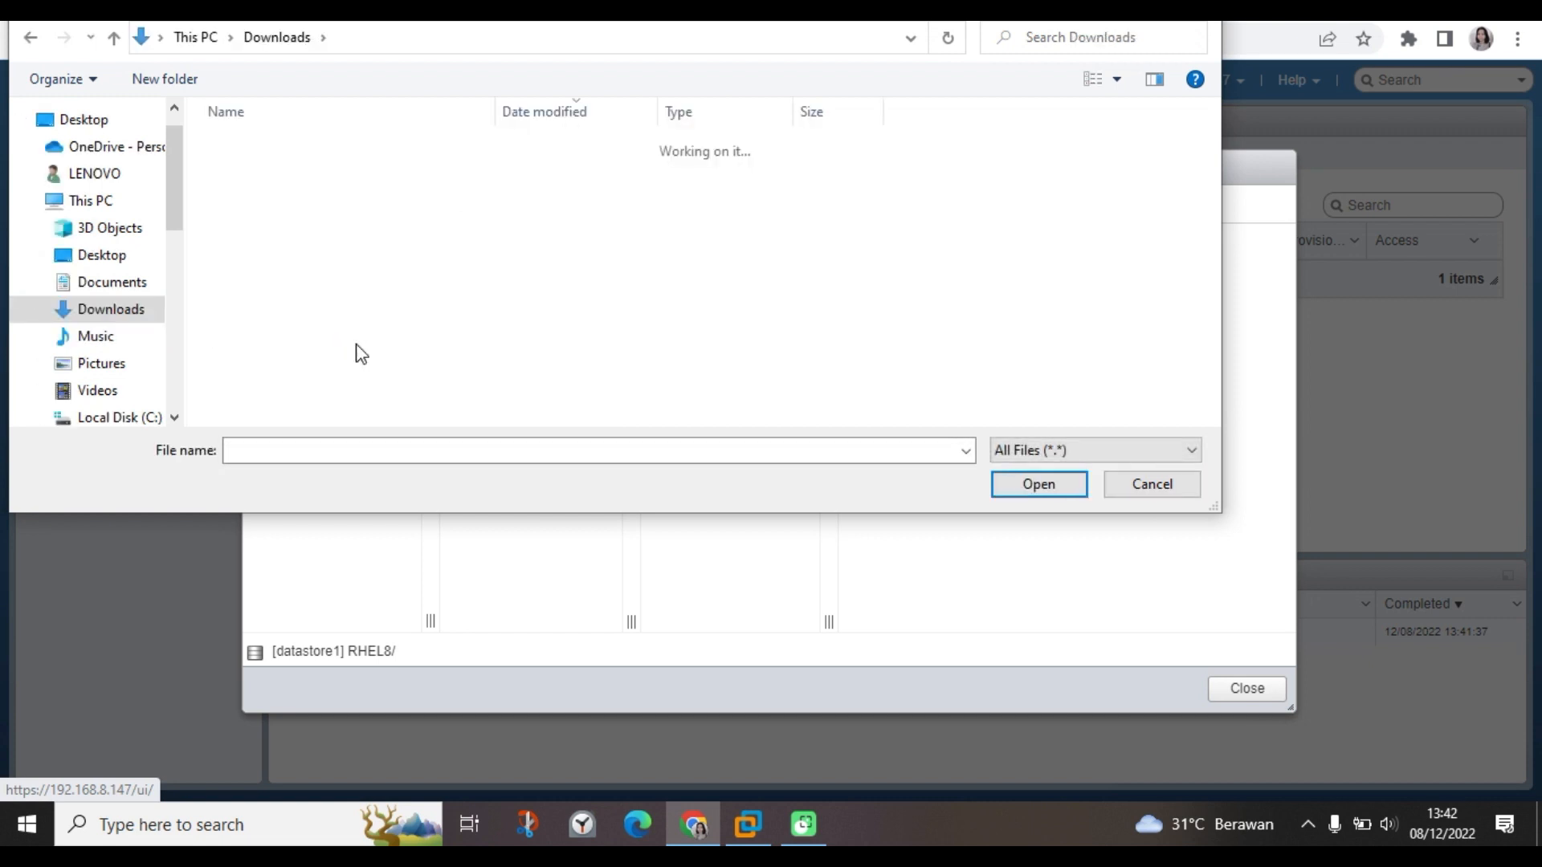
{"action": "left_click", "coordinate": [250, 175]}
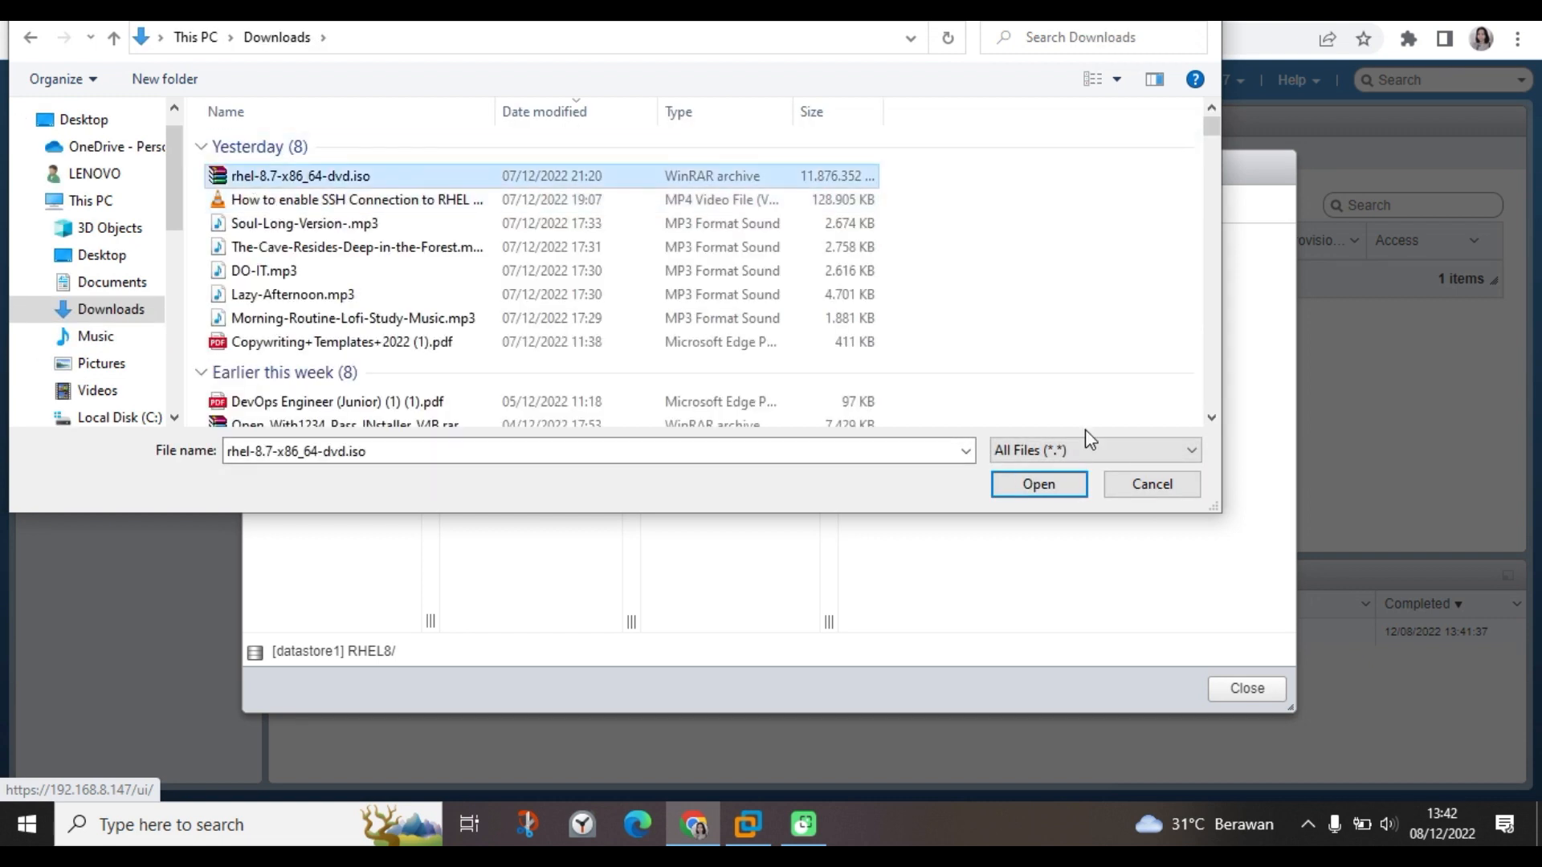
{"action": "left_click", "coordinate": [1052, 483]}
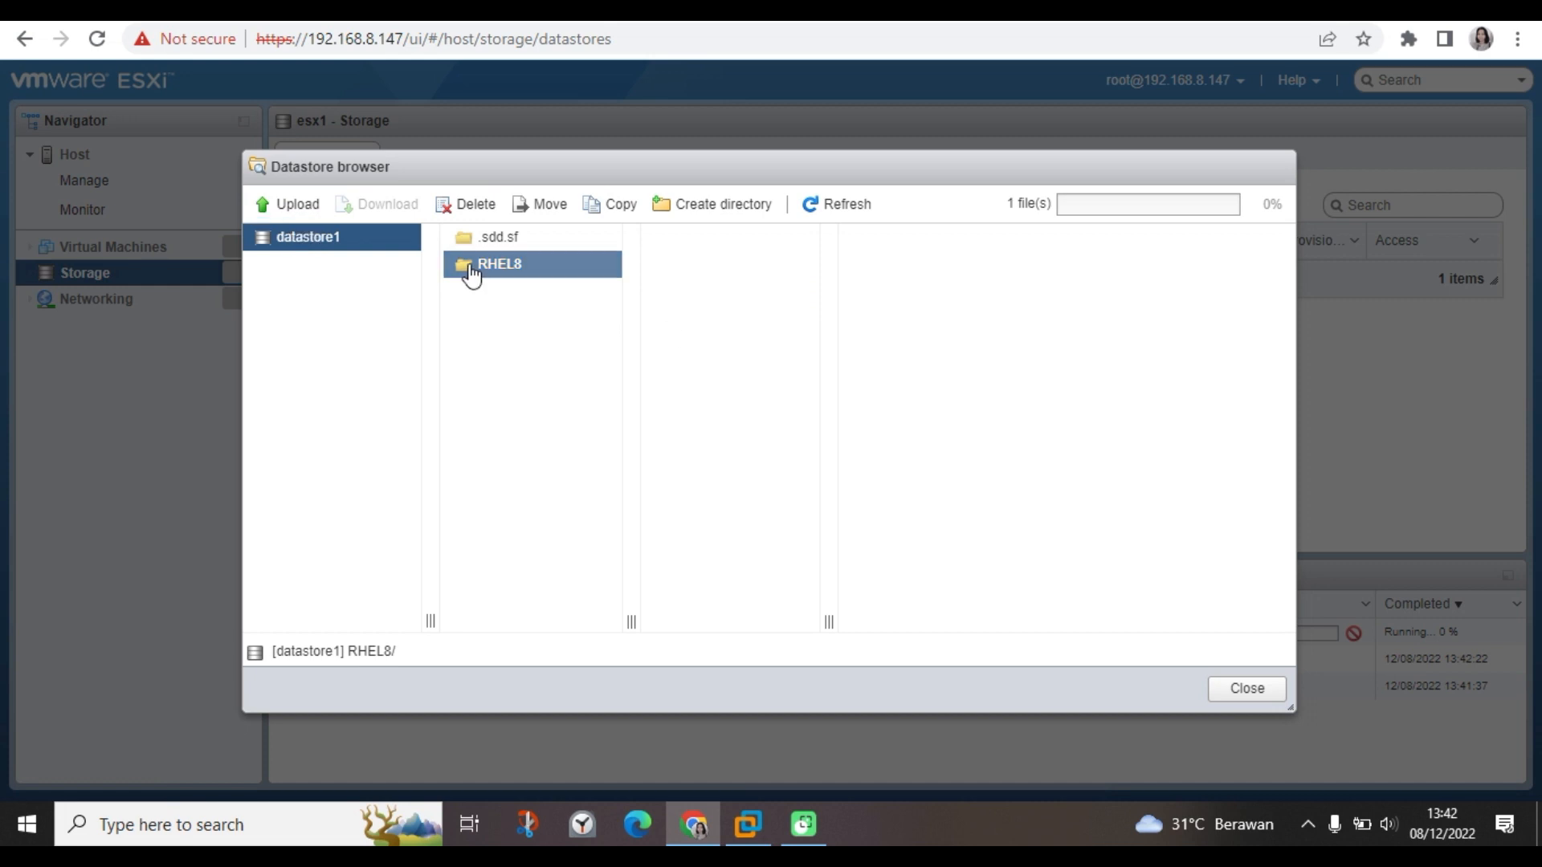
Refresh RHEL8 to confirm the uploaded RHEL 8.7 ISO, then close the datastore browser.
{"action": "left_click", "coordinate": [843, 208]}
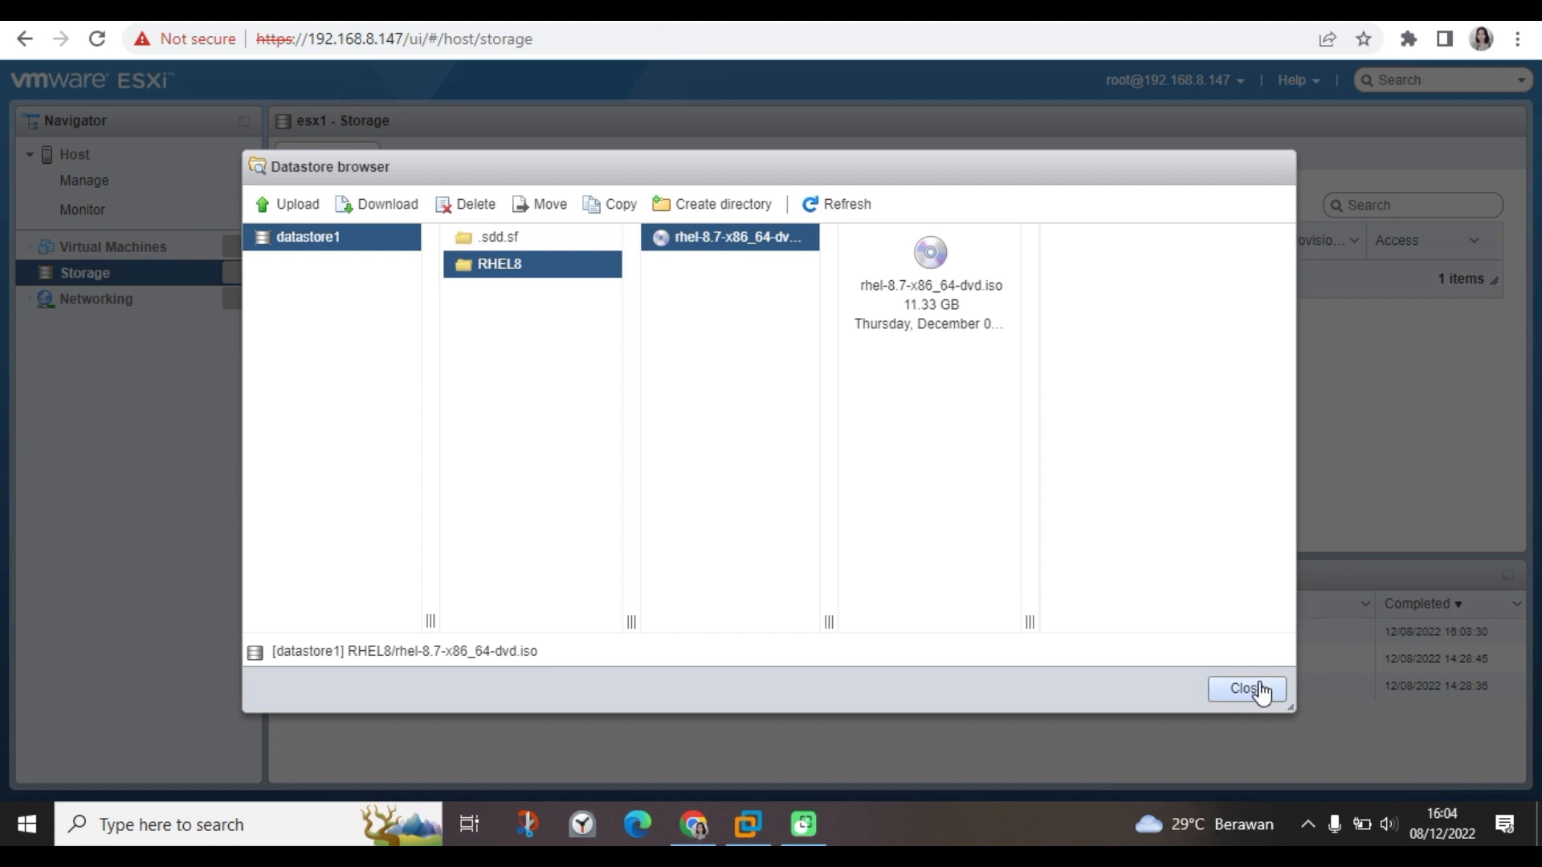
{"action": "left_click", "coordinate": [1248, 690]}
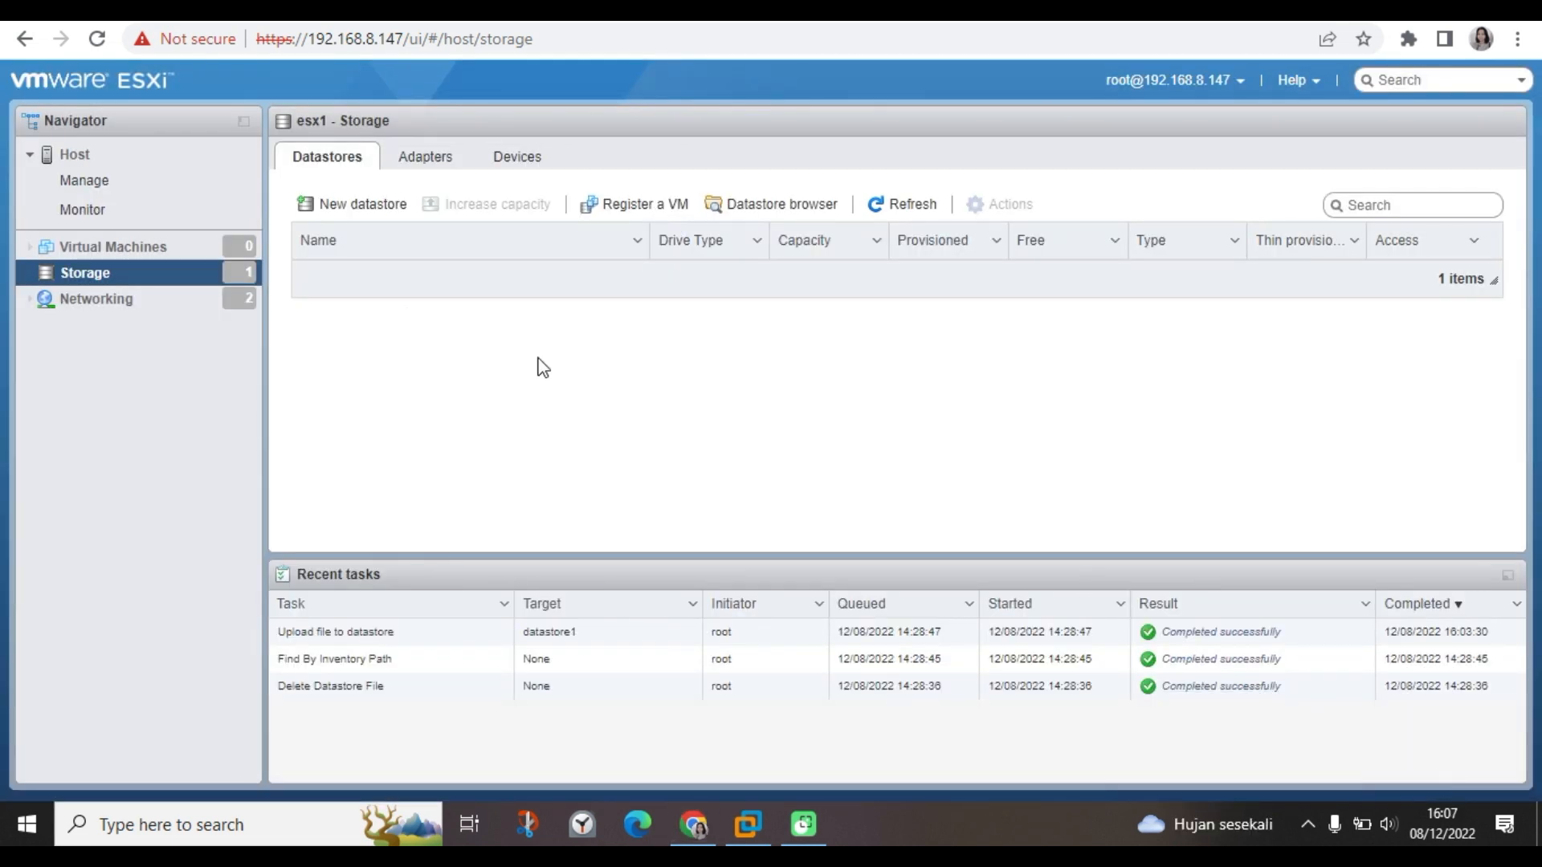
From Virtual Machines, launch Create / Register VM with Create a new virtual machine selected.
{"action": "left_click", "coordinate": [158, 252]}
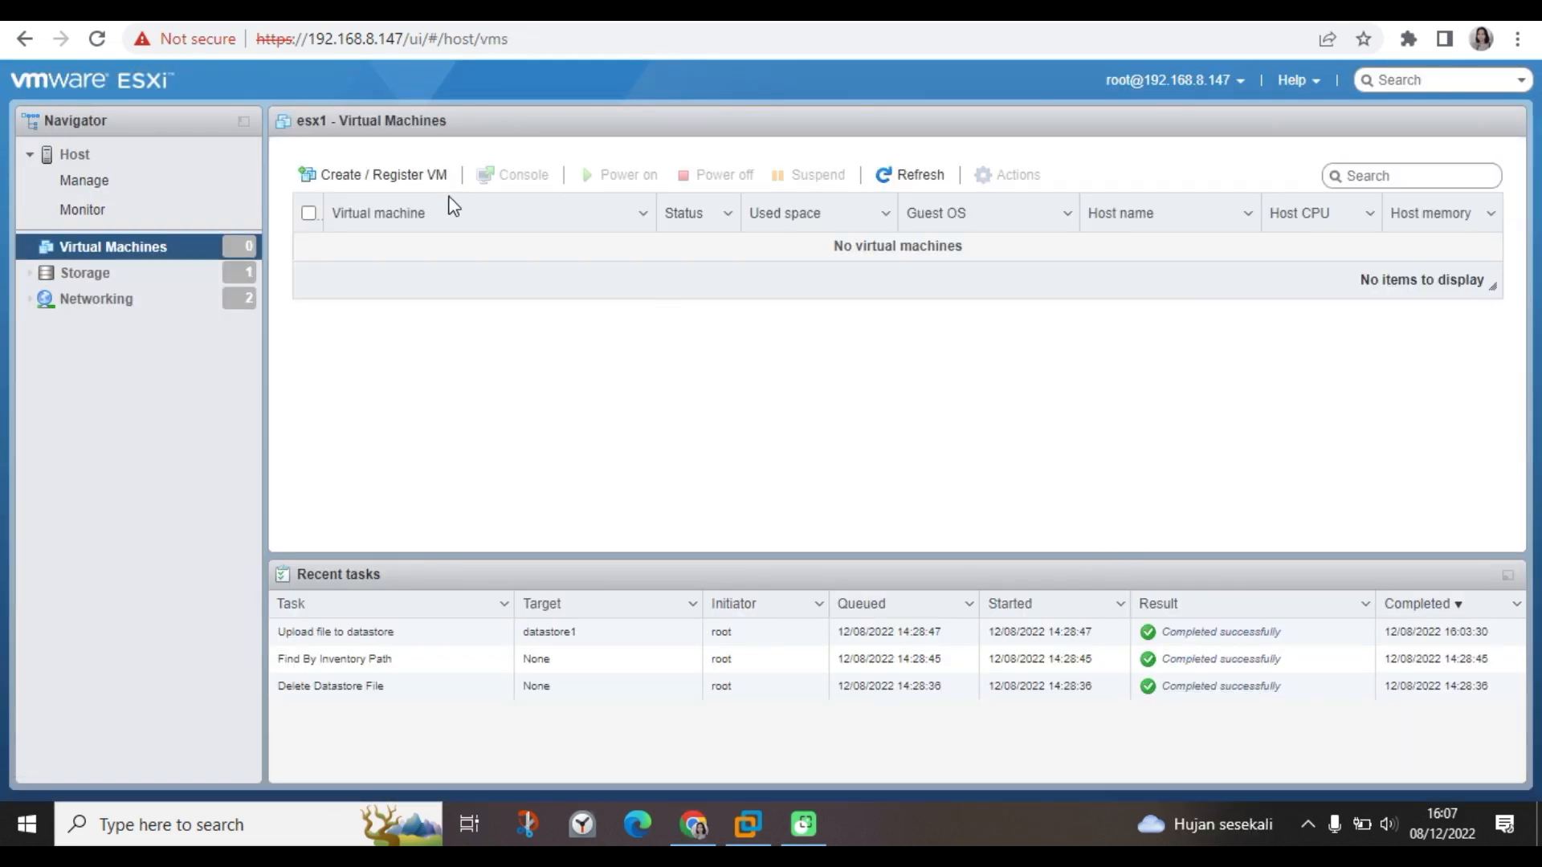
{"action": "left_click", "coordinate": [427, 176]}
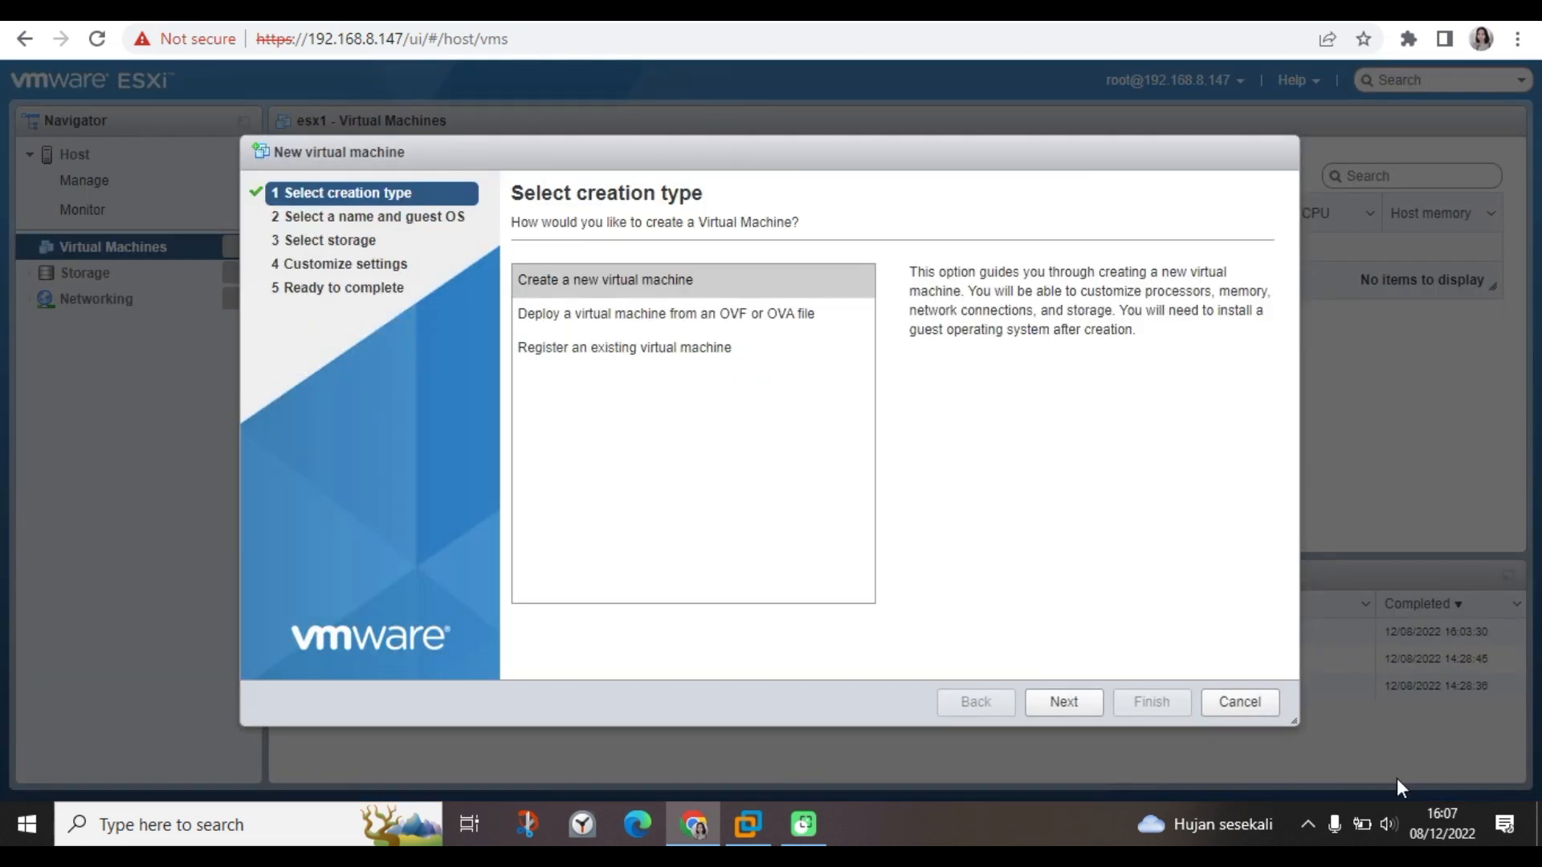
{"action": "left_click", "coordinate": [1094, 705]}
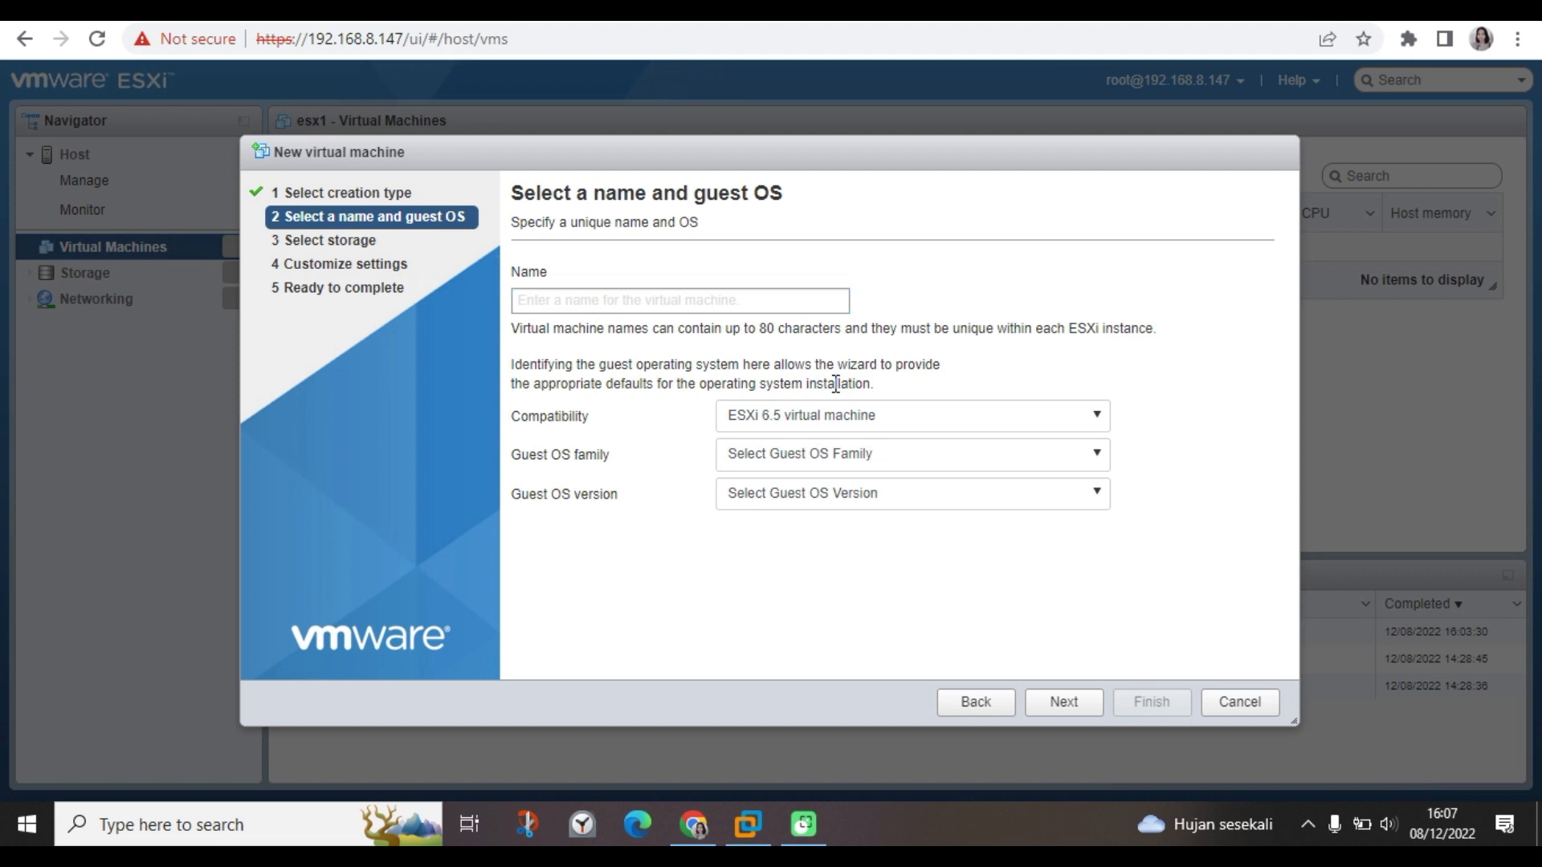
{"action": "left_click", "coordinate": [655, 301]}
Name the VM RHEL8-Server with Linux family, Other Linux (64-bit) and ESXi 6.5 compatibility.
{"action": "type", "text": "R"}
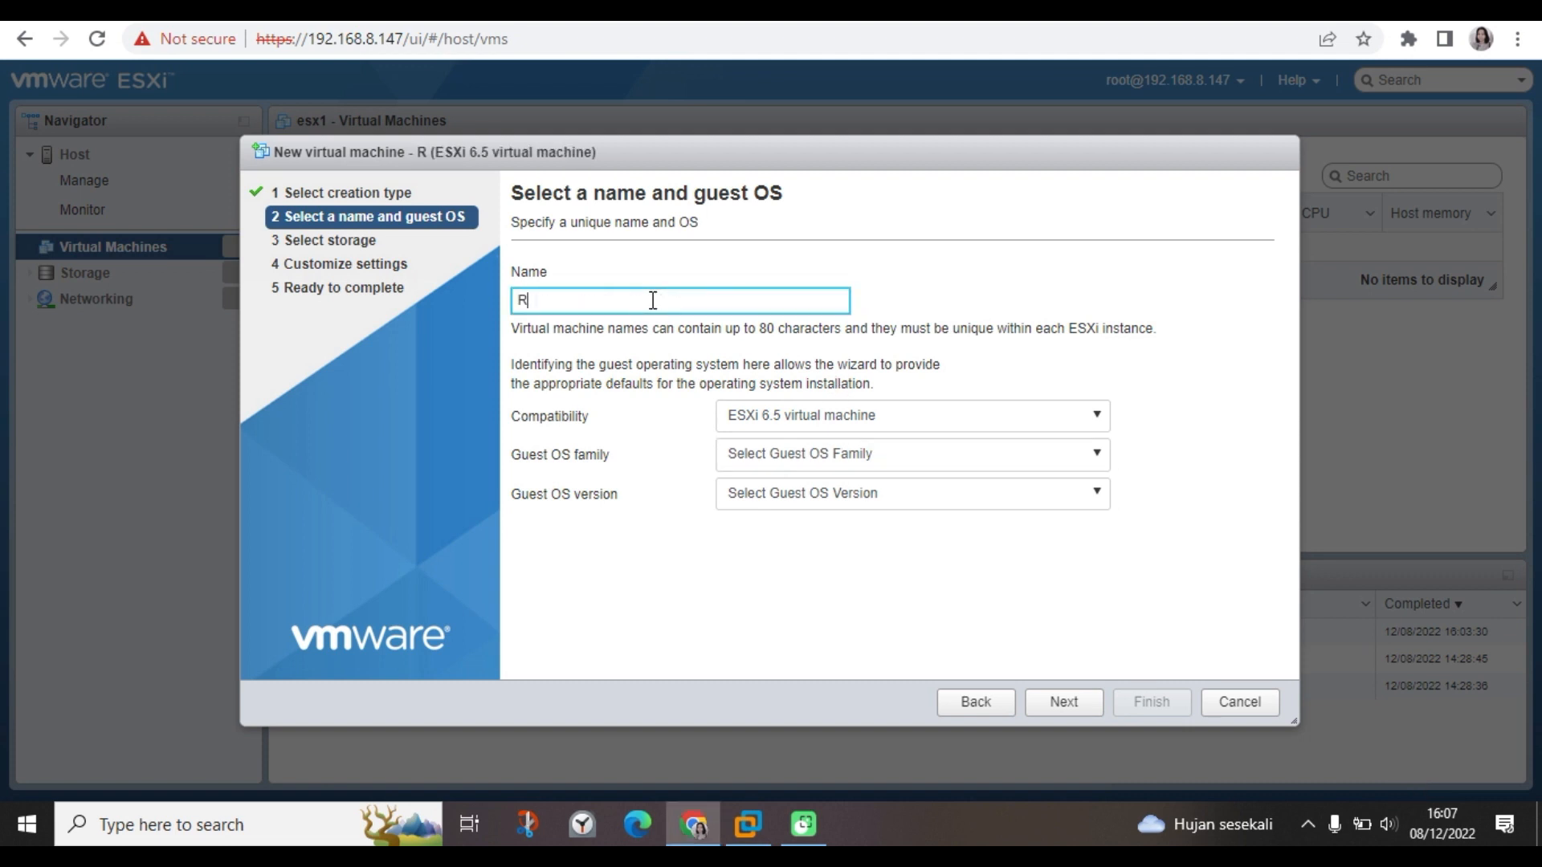
{"action": "type", "text": "HEL8"}
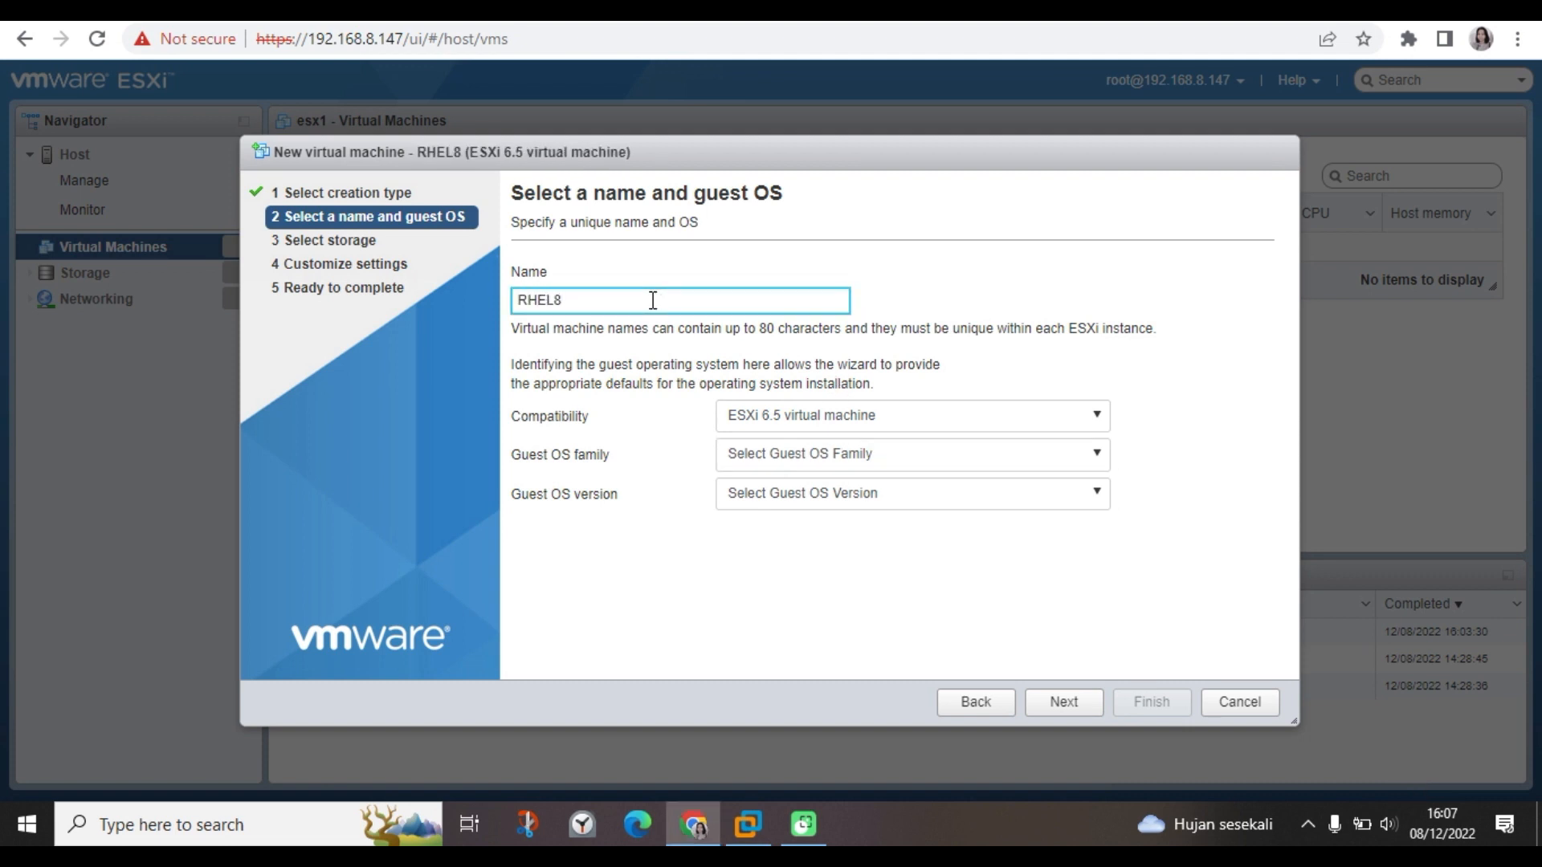
{"action": "type", "text": "-Server"}
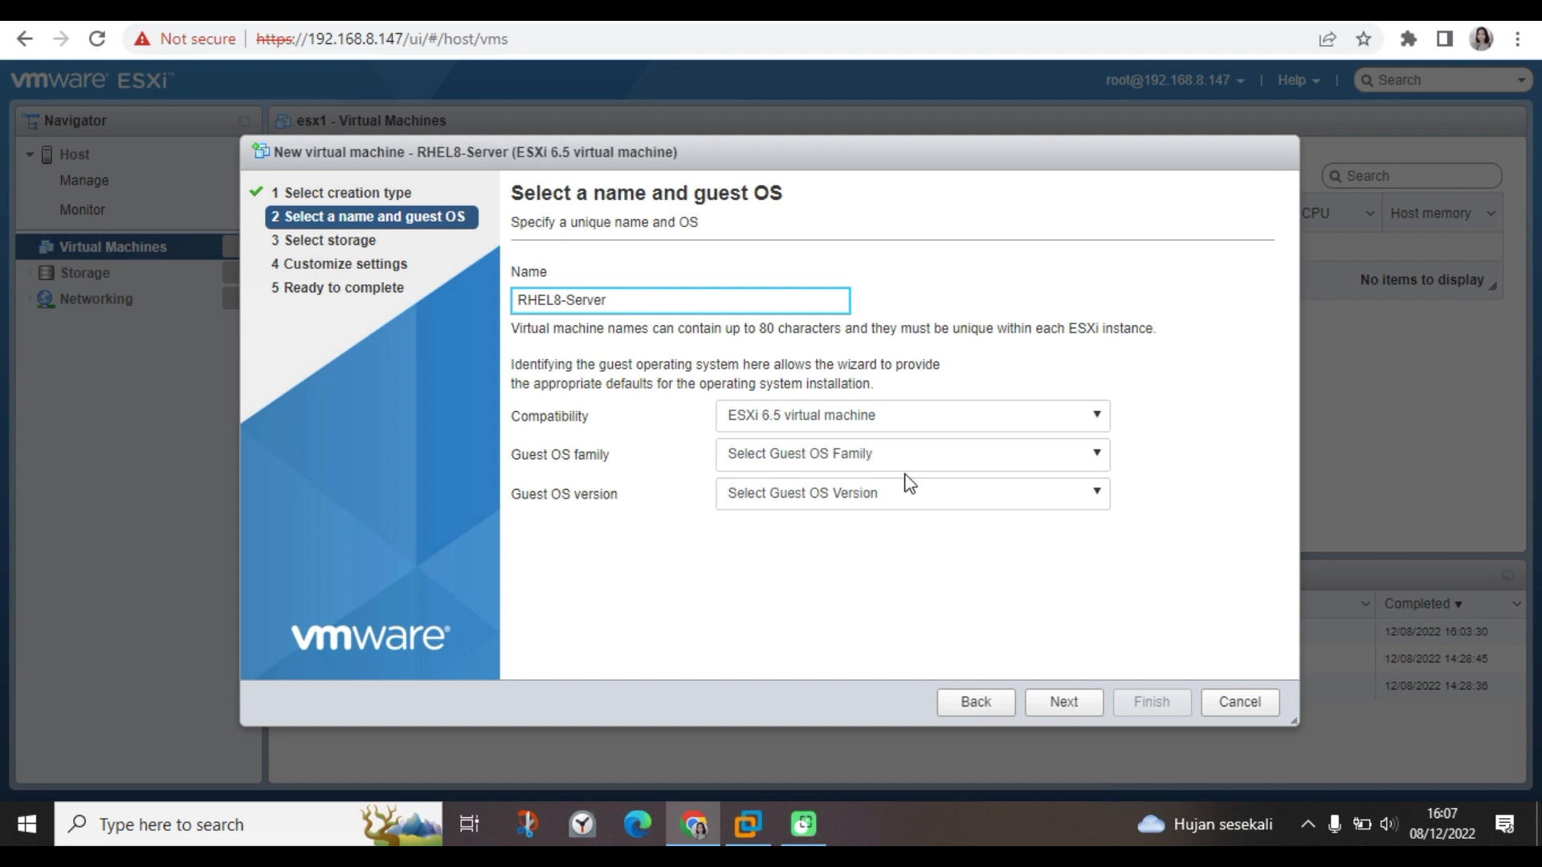
{"action": "left_click", "coordinate": [878, 456]}
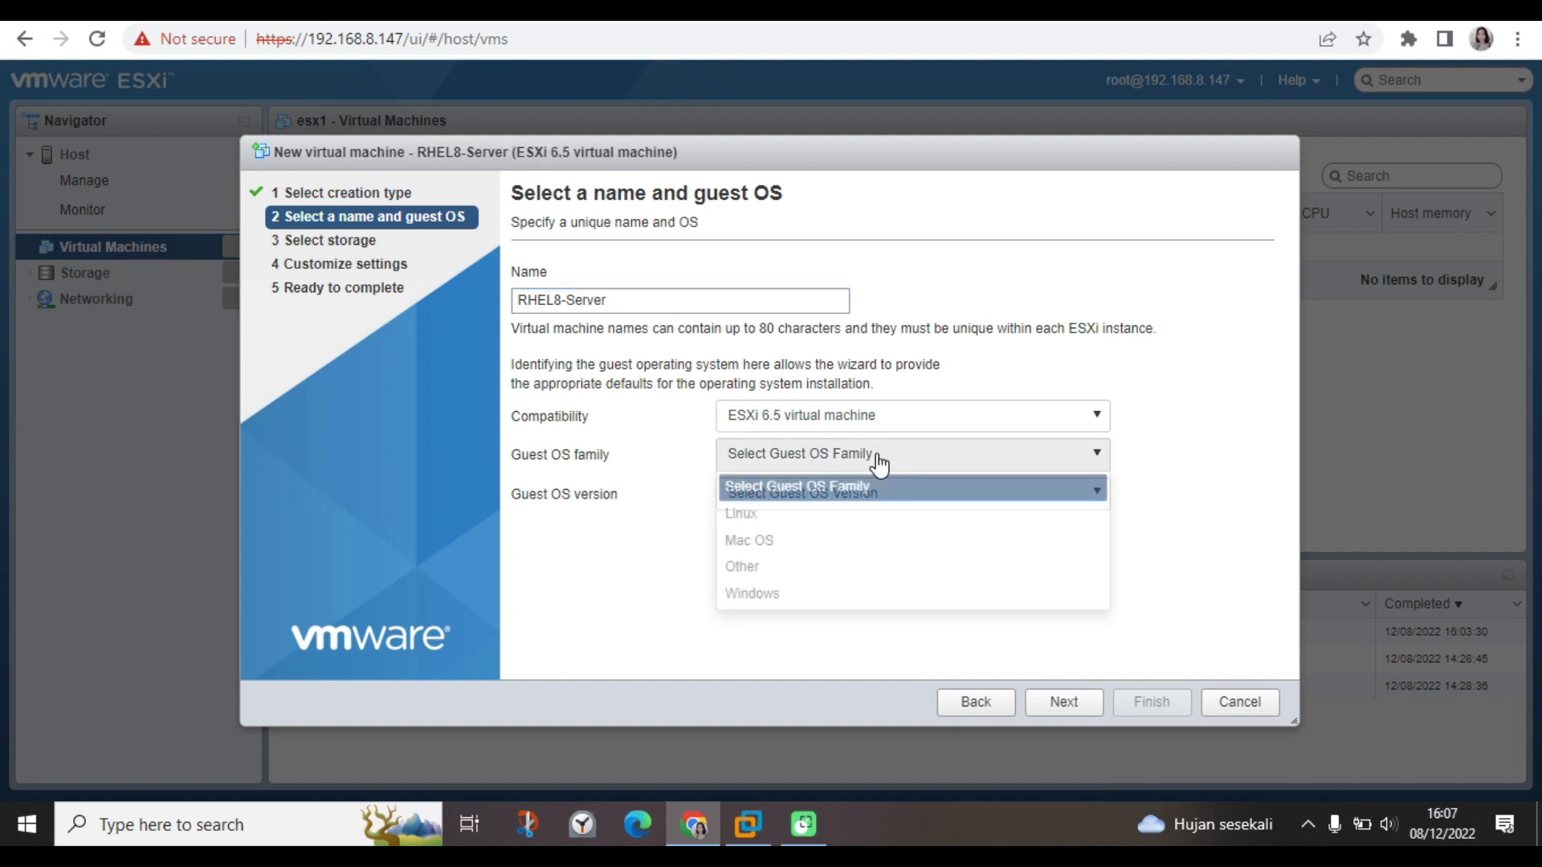
{"action": "left_click", "coordinate": [860, 512]}
{"action": "left_click", "coordinate": [845, 498]}
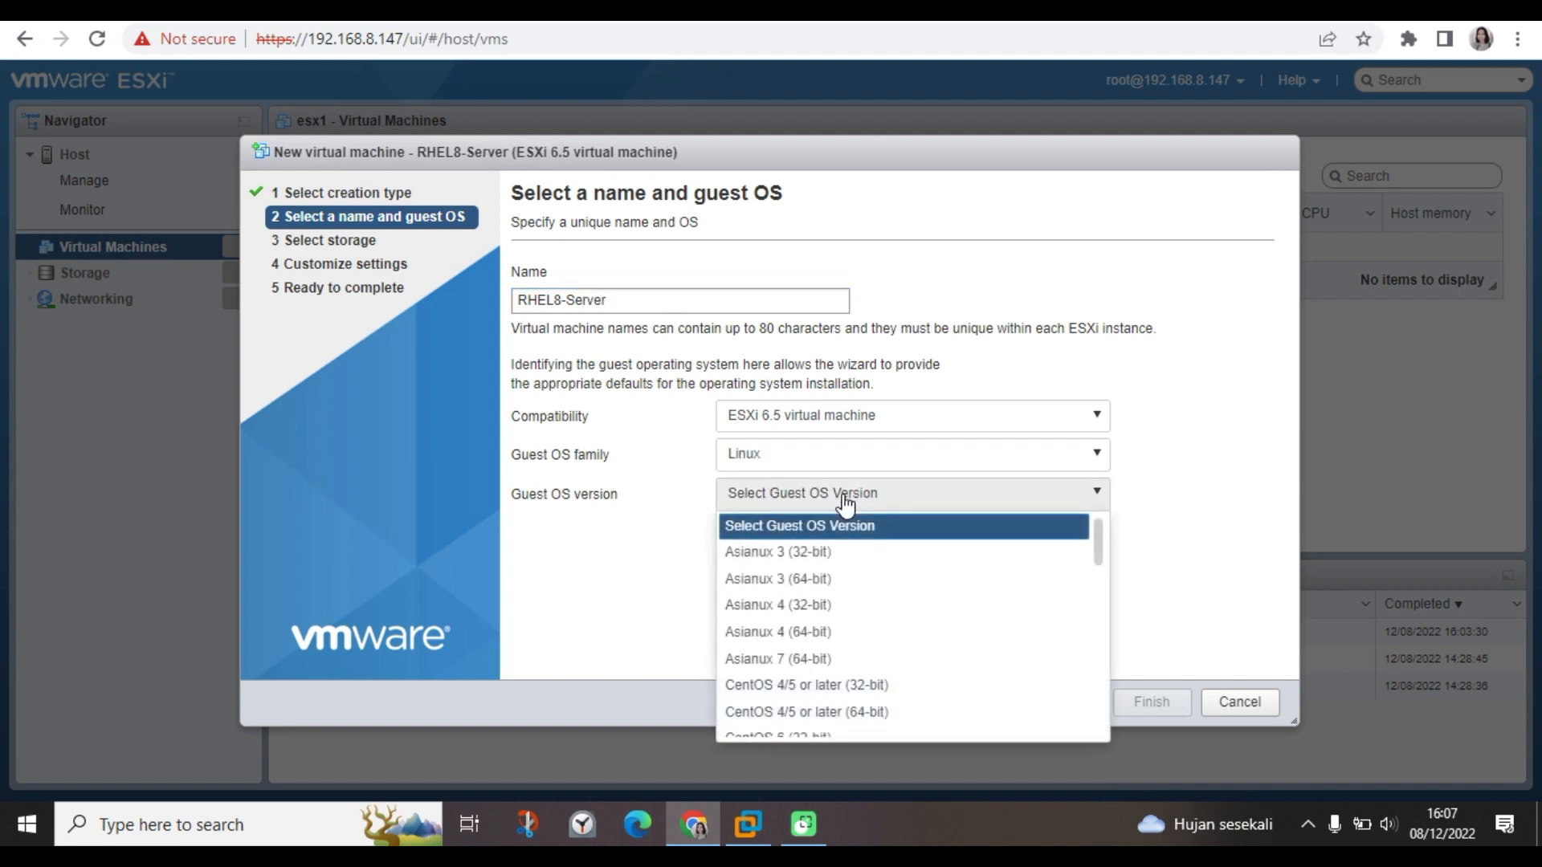
{"action": "left_click_drag", "start_coordinate": [1100, 554], "coordinate": [1080, 663]}
{"action": "left_click", "coordinate": [902, 644]}
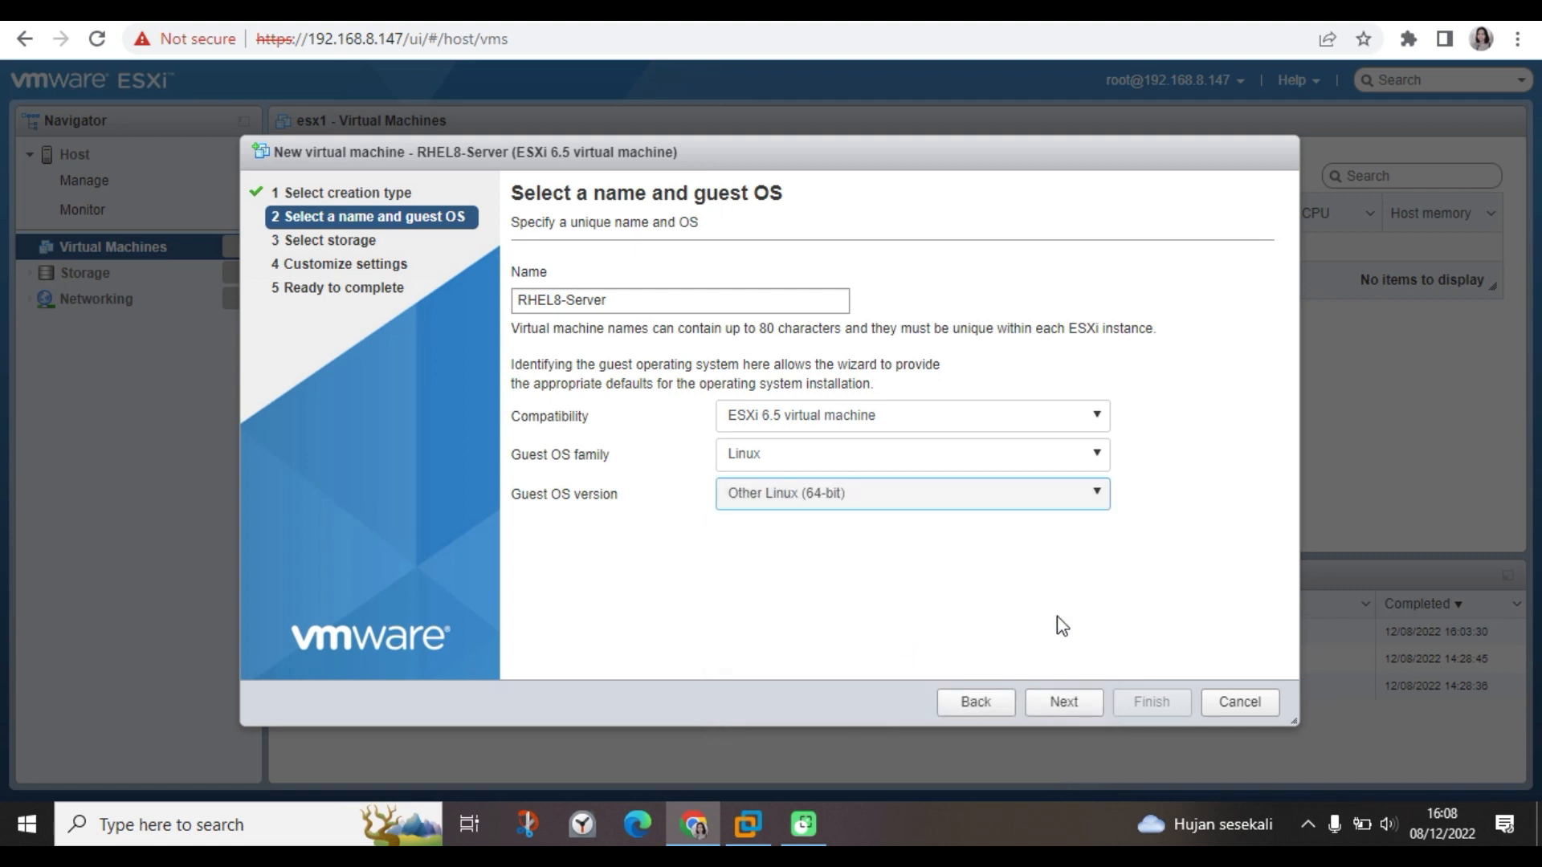
{"action": "left_click", "coordinate": [1085, 707]}
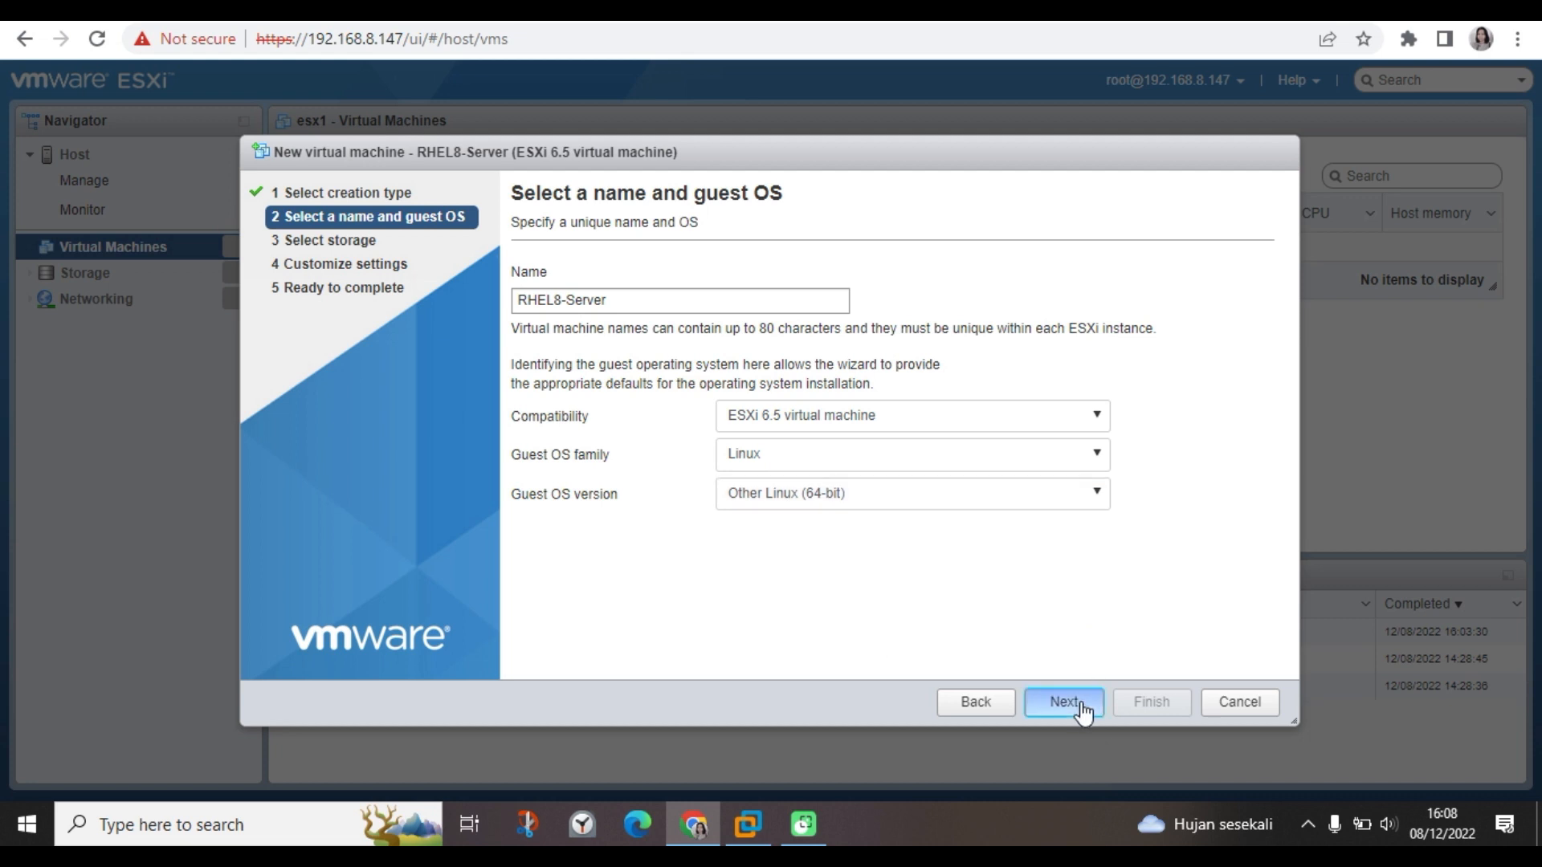
{"action": "left_click", "coordinate": [1022, 422]}
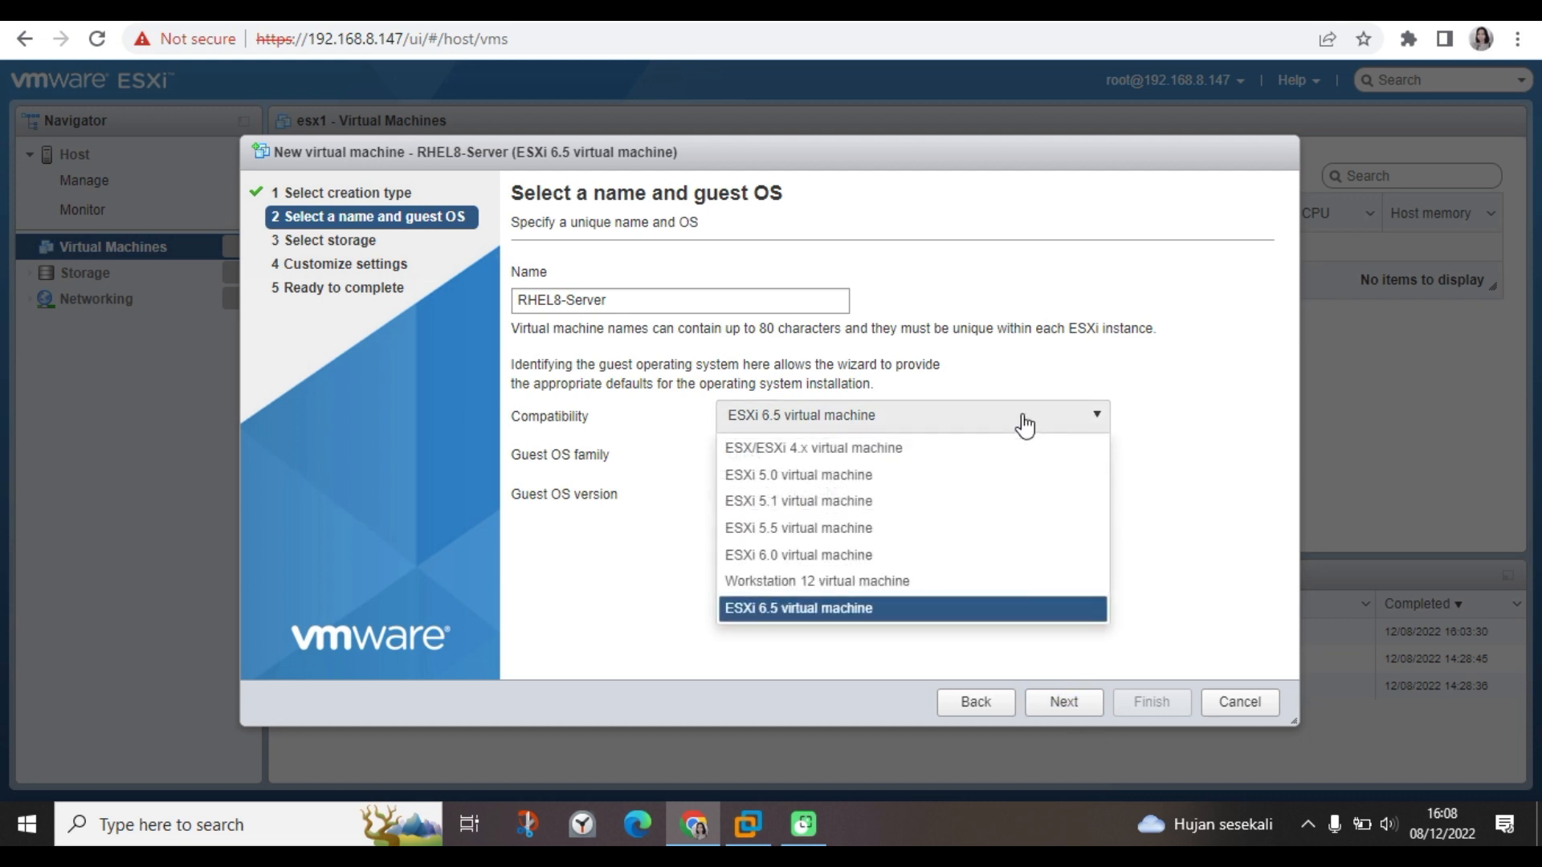
{"action": "left_click", "coordinate": [1020, 351]}
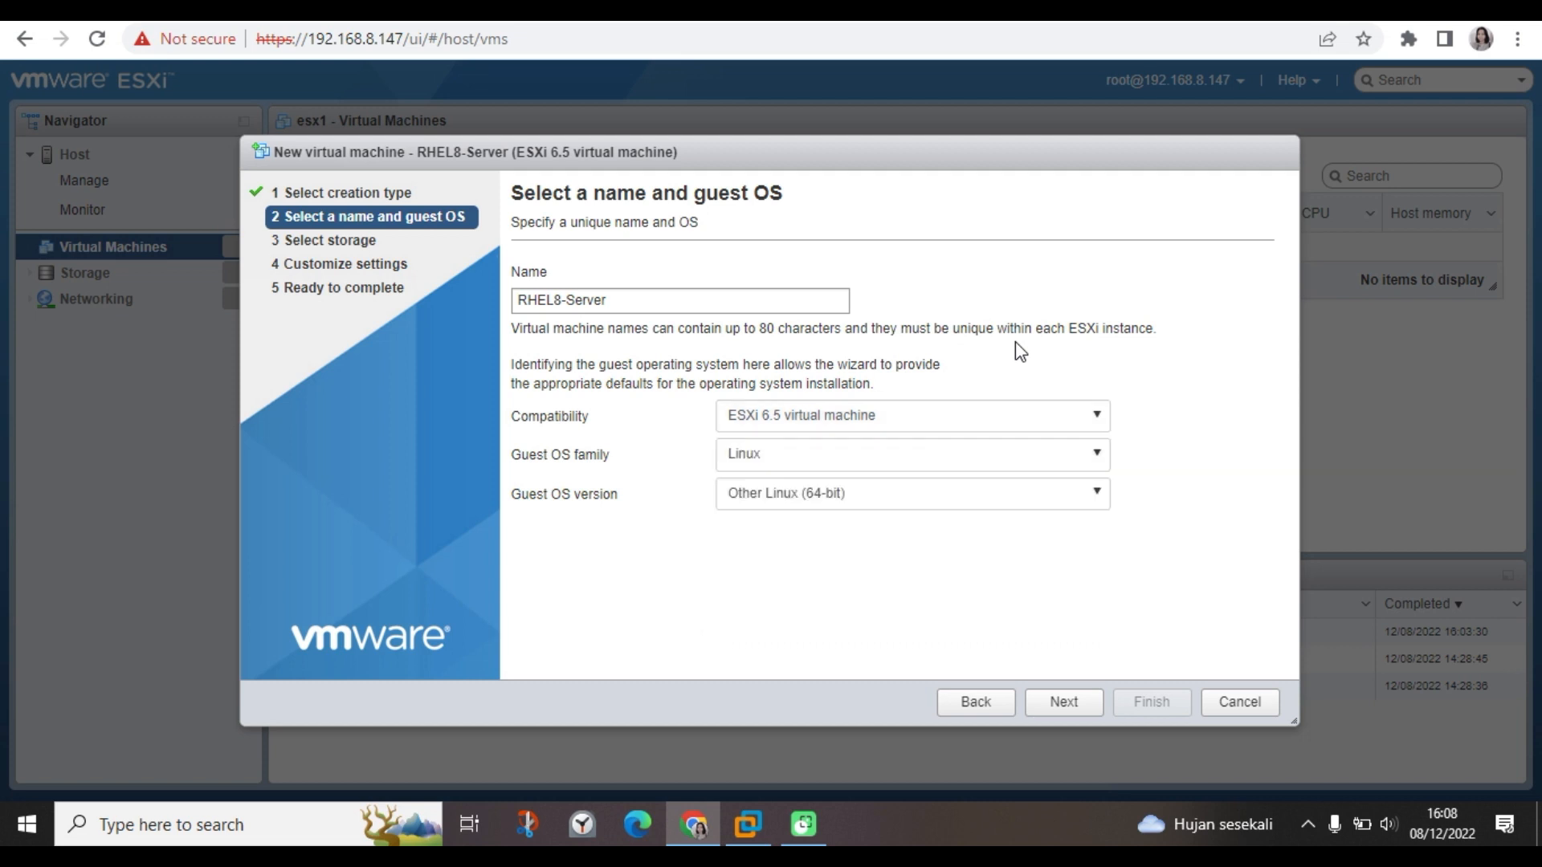
Keep the default storage and set memory to 2 GB and Hard disk 1 to 16 GB.
{"action": "left_click", "coordinate": [1065, 707]}
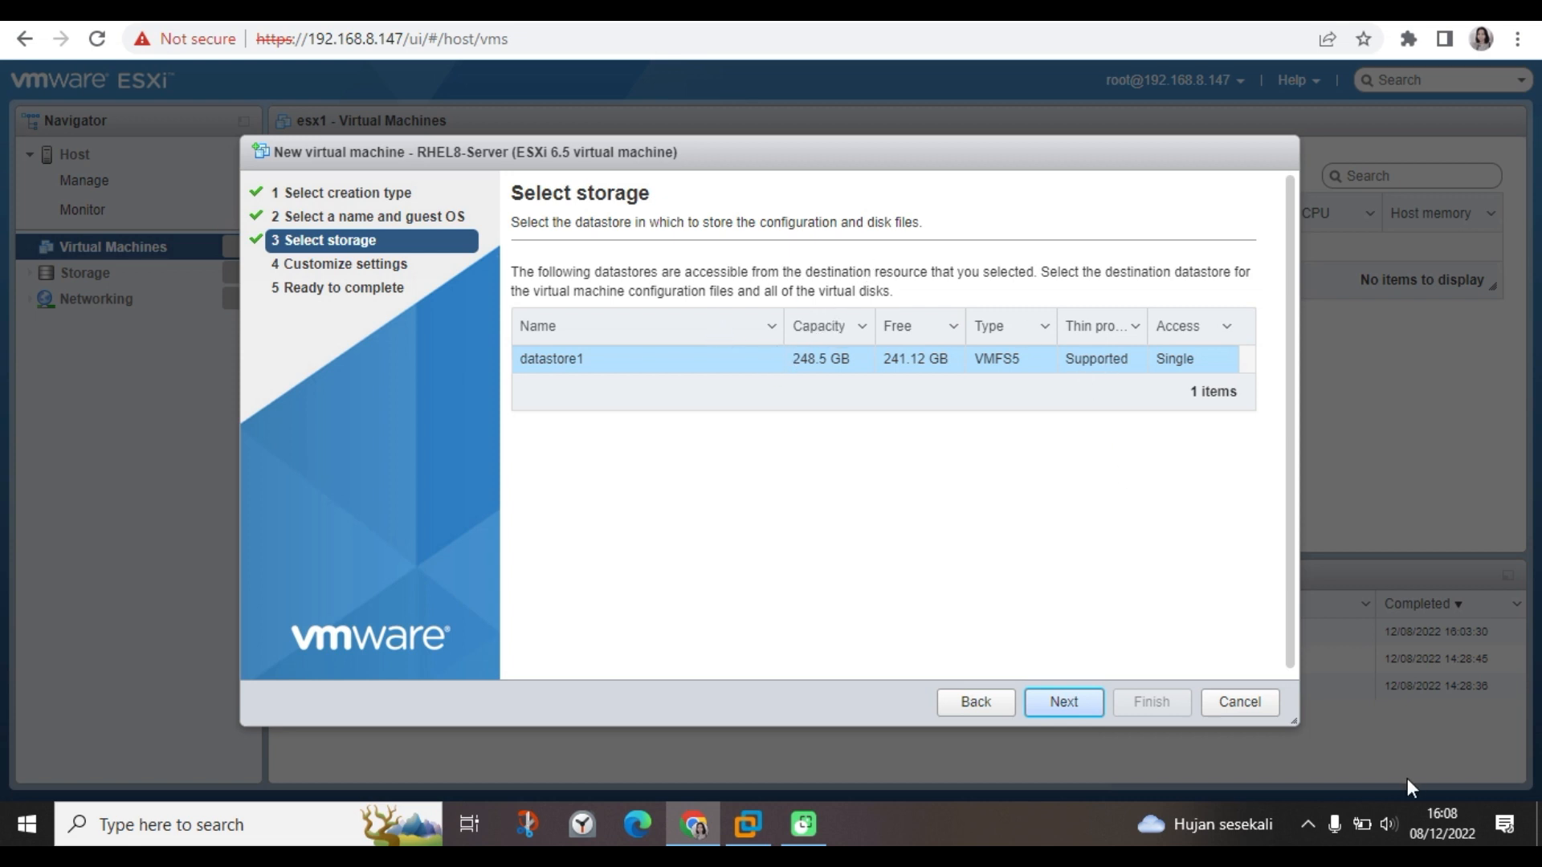
{"action": "left_click", "coordinate": [1085, 706]}
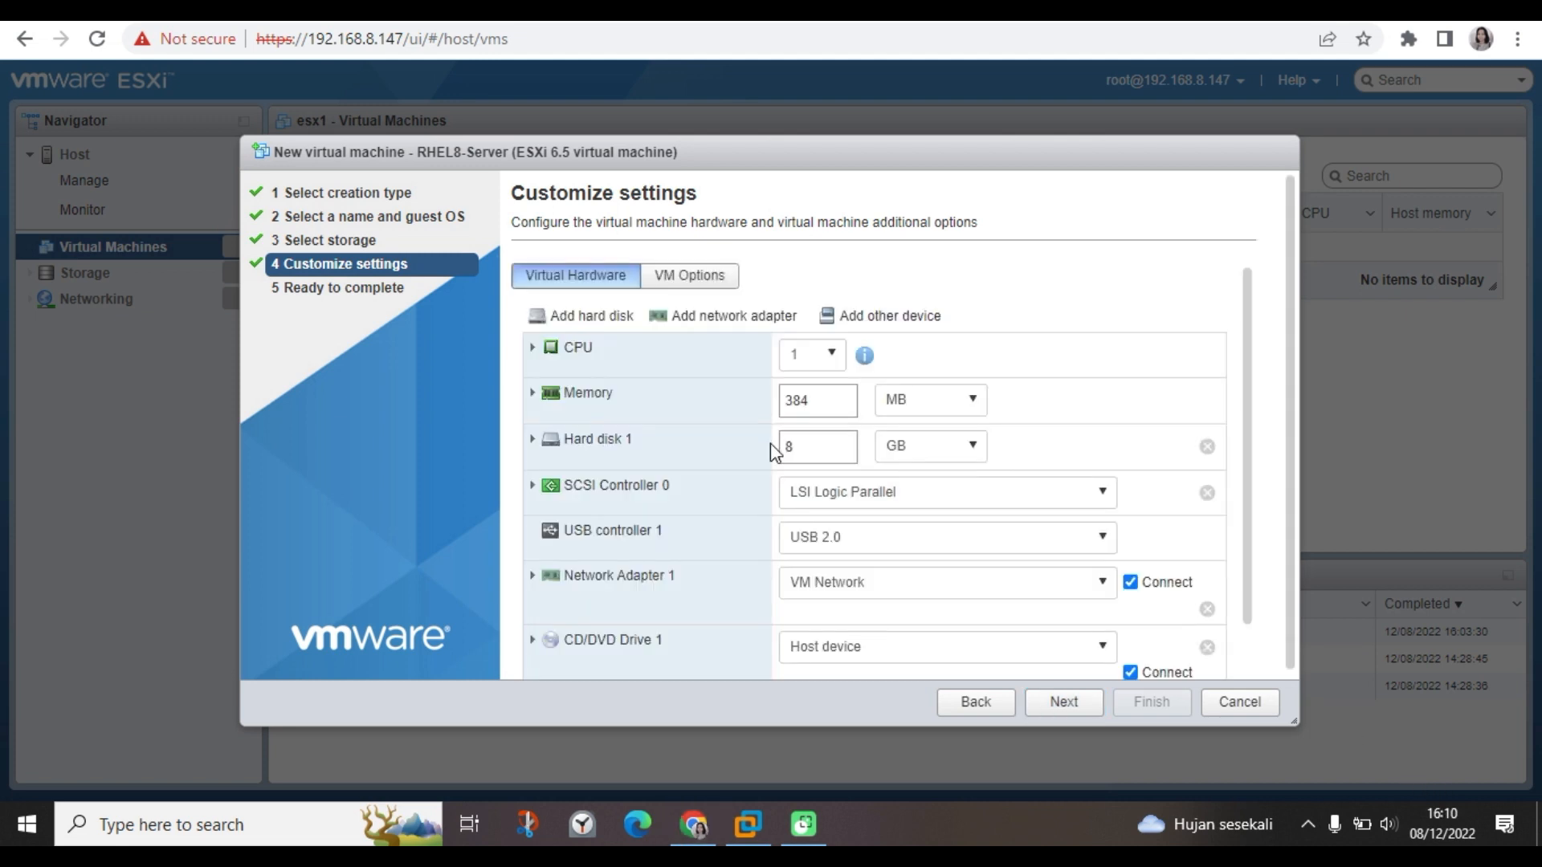
{"action": "left_click", "coordinate": [930, 400]}
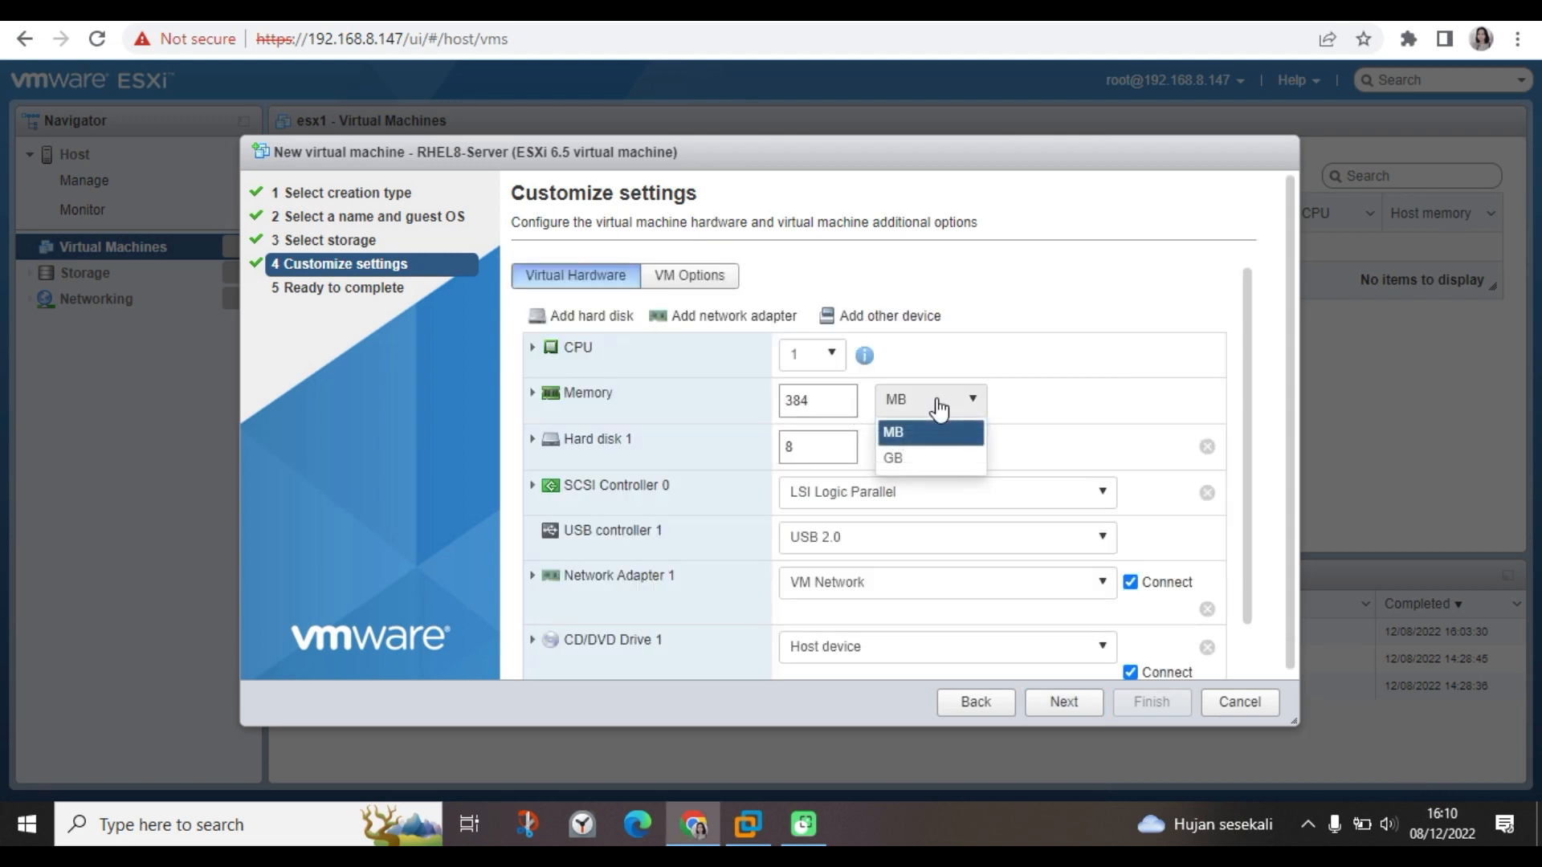
{"action": "left_click", "coordinate": [904, 454]}
{"action": "left_click_drag", "start_coordinate": [831, 408], "coordinate": [777, 412]}
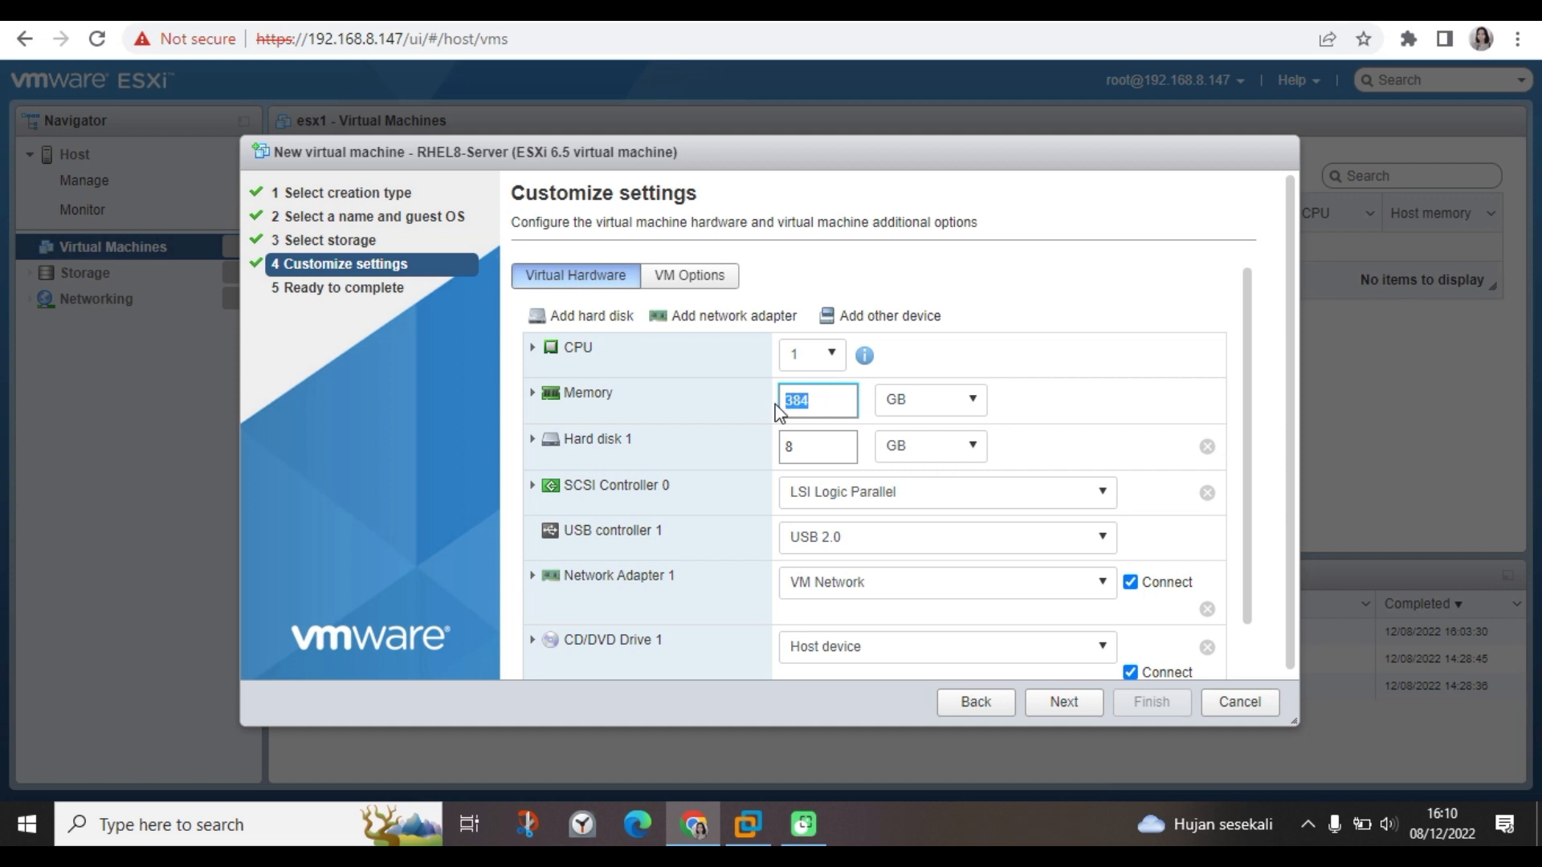
{"action": "type", "text": "2"}
{"action": "left_click_drag", "start_coordinate": [806, 447], "coordinate": [783, 447]}
{"action": "type", "text": "16"}
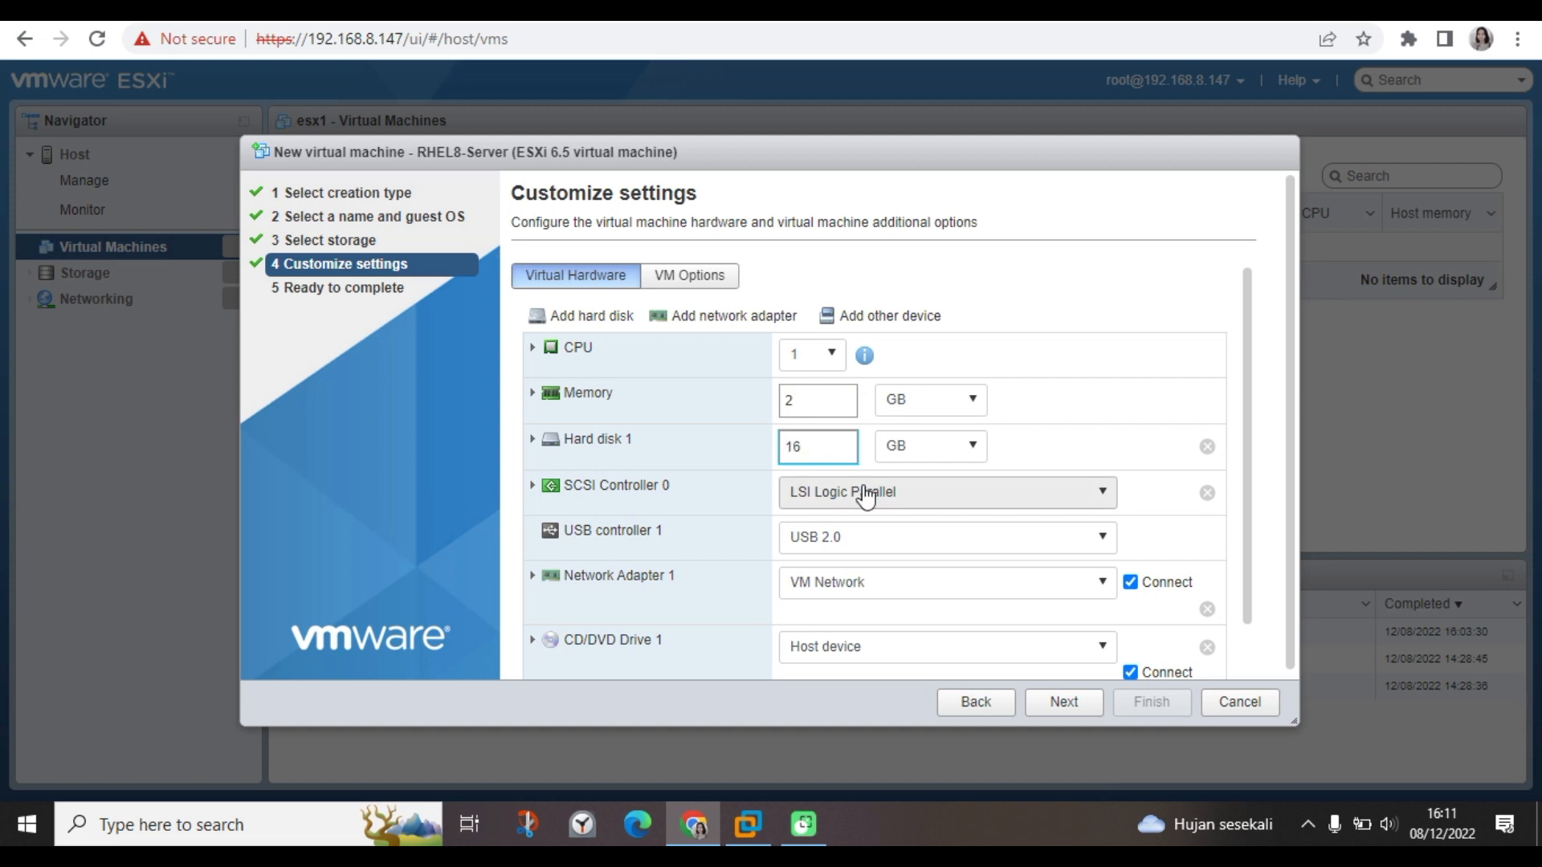
Keep LSI Logic Parallel SCSI, USB 2.0 controller and VM Network for the adapter.
{"action": "left_click", "coordinate": [865, 493]}
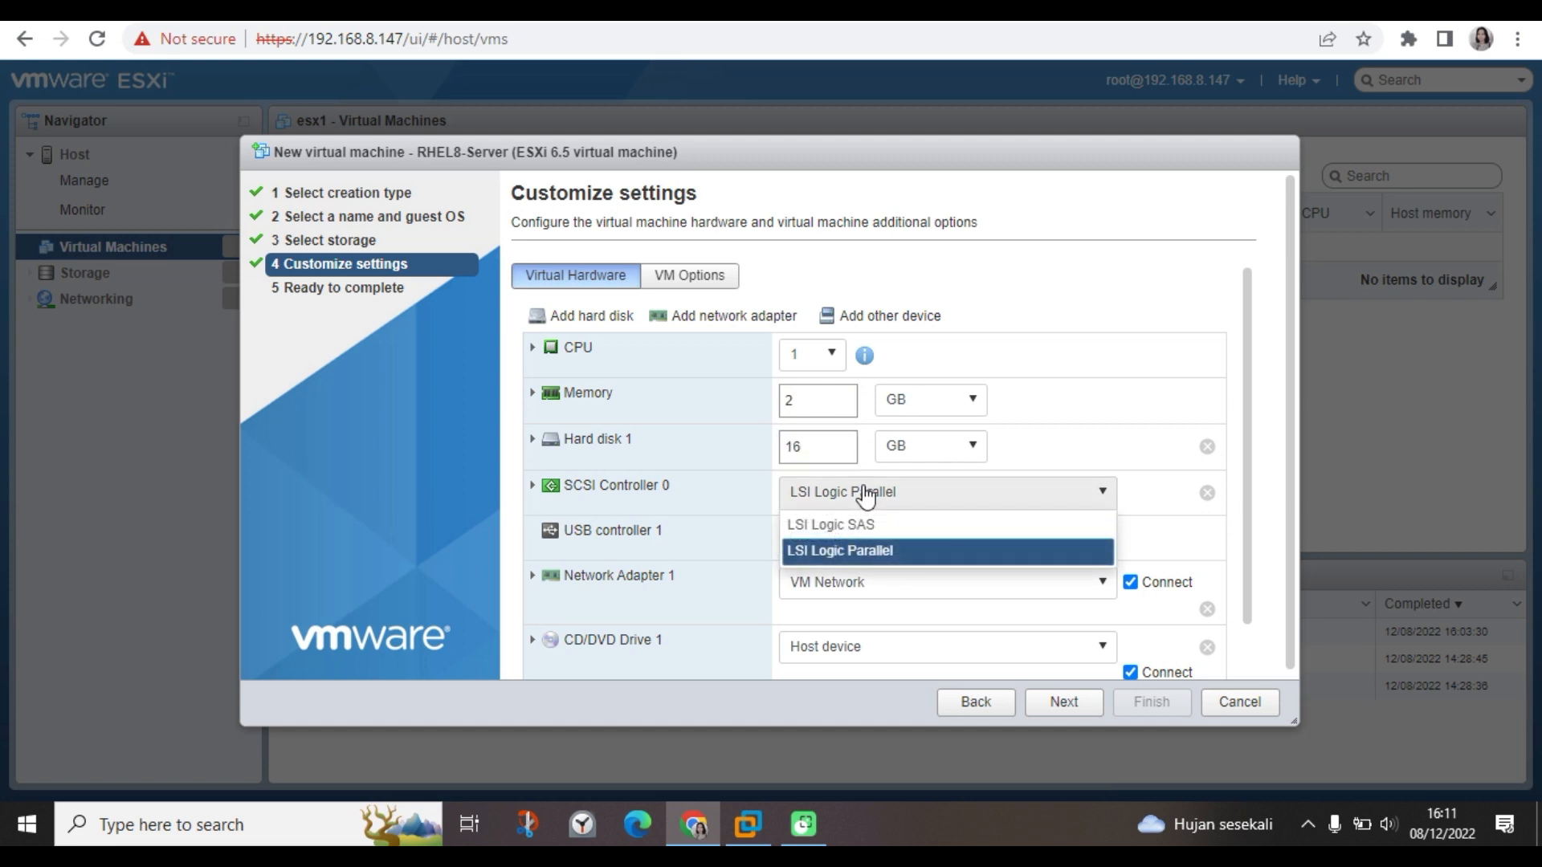
{"action": "left_click", "coordinate": [862, 495]}
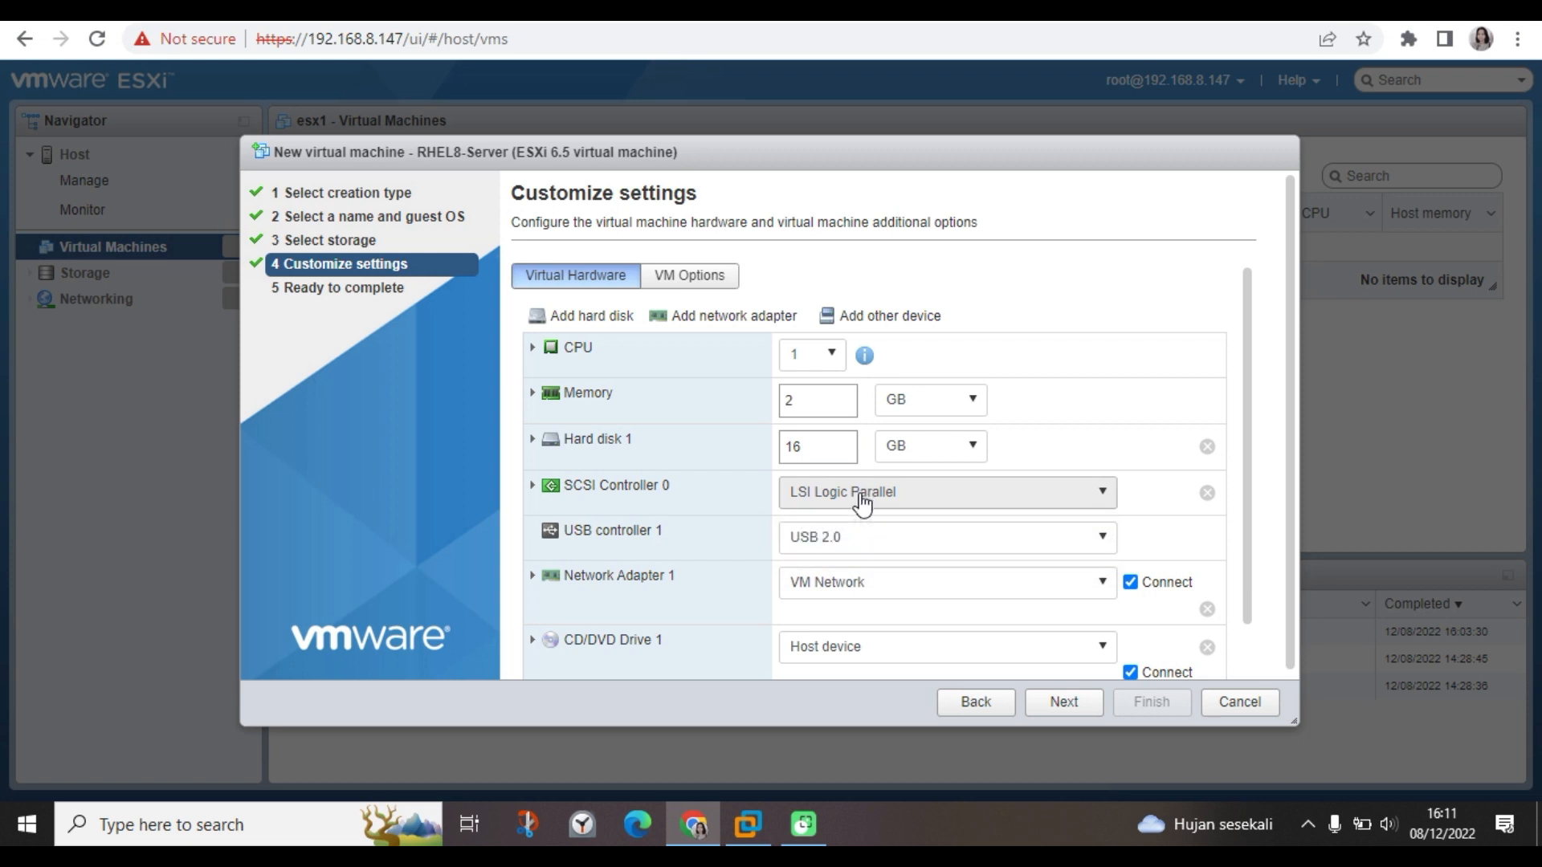
{"action": "left_click", "coordinate": [841, 544]}
{"action": "left_click", "coordinate": [838, 540]}
{"action": "left_click", "coordinate": [840, 588]}
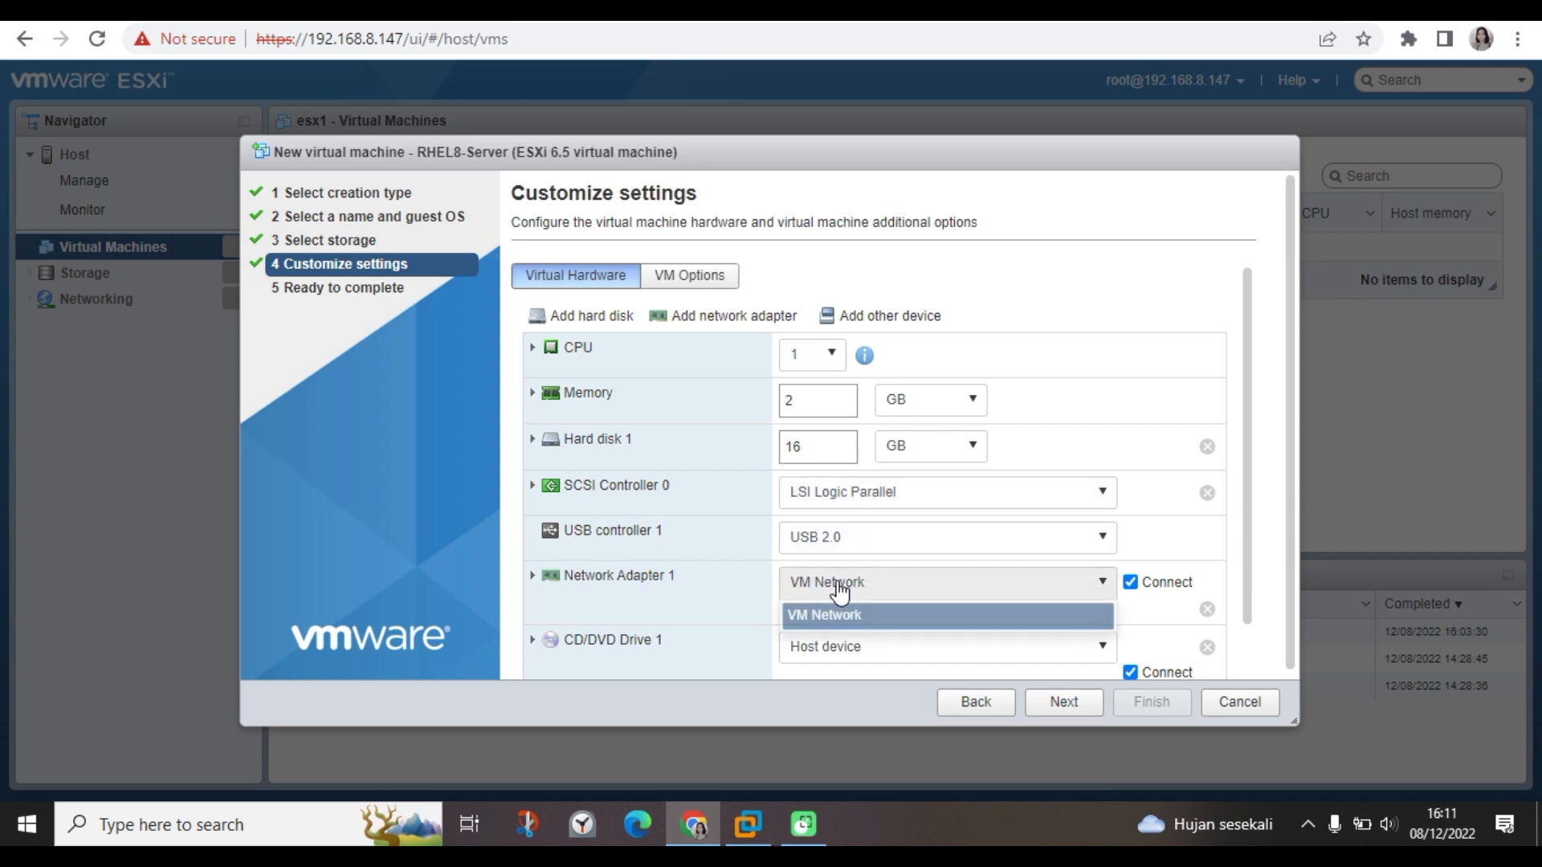
{"action": "left_click", "coordinate": [840, 615]}
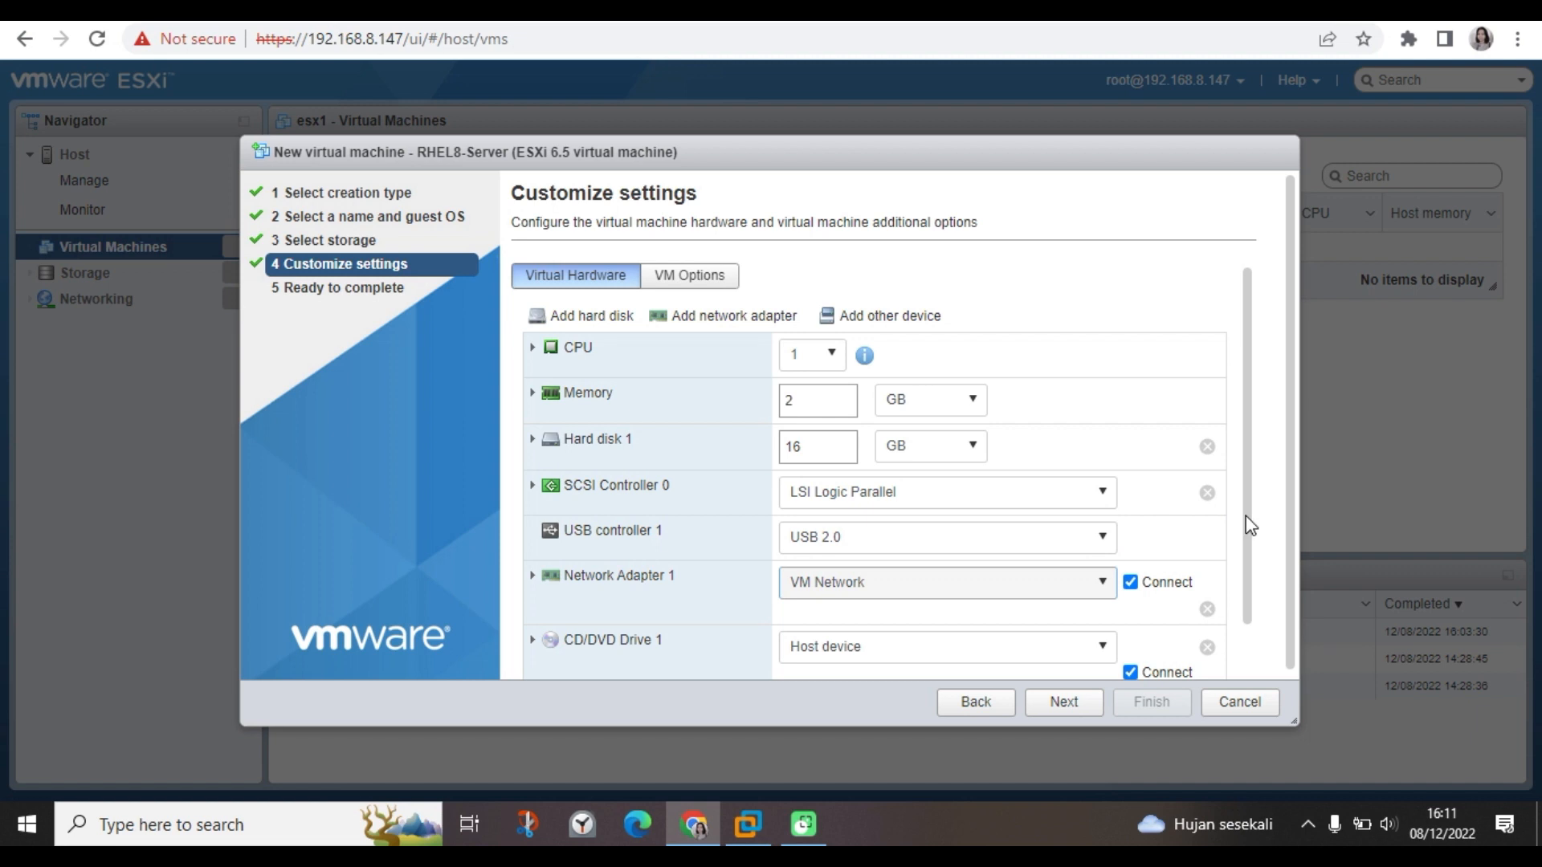
{"action": "left_click_drag", "start_coordinate": [1245, 516], "coordinate": [1249, 619]}
Attach RHEL8/rhel-8.7-x86_64-dvd.iso from datastore1 as a Datastore ISO file on CD/DVD Drive 1.
{"action": "left_click", "coordinate": [958, 581]}
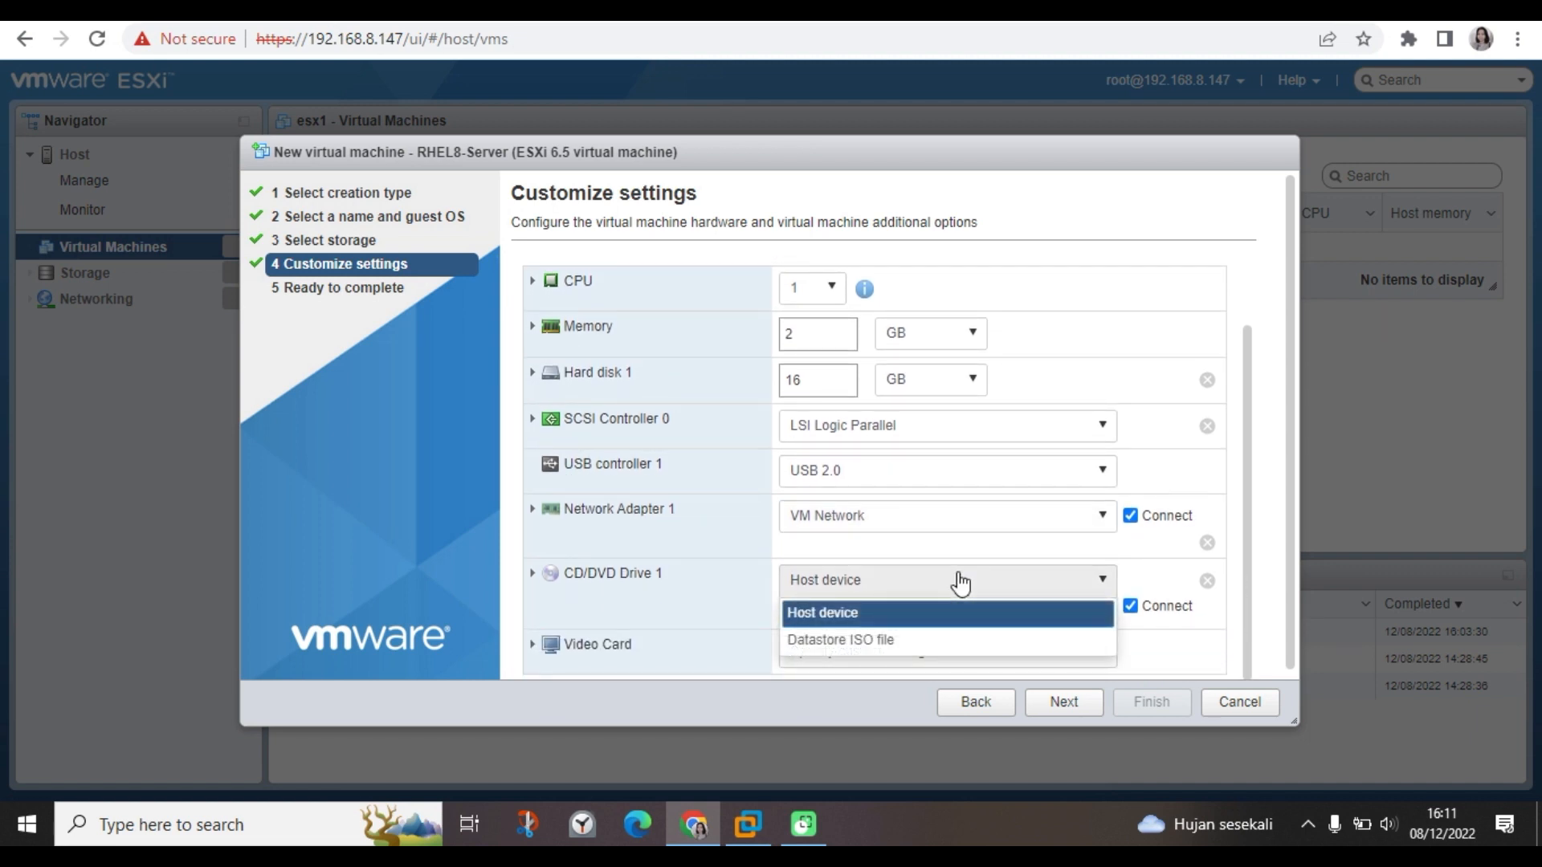
{"action": "left_click", "coordinate": [884, 641]}
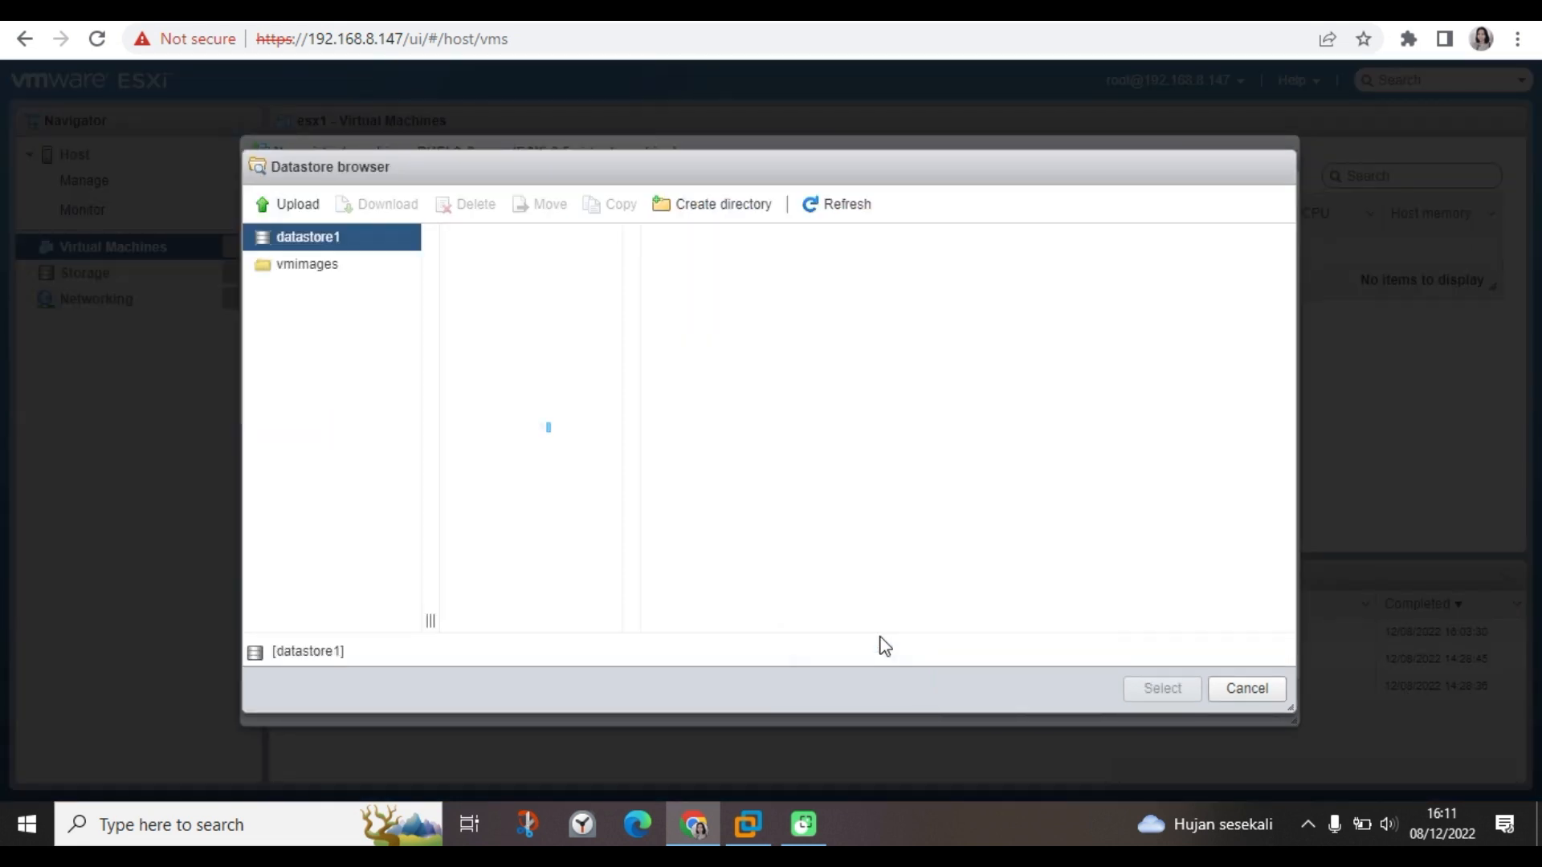
{"action": "left_click", "coordinate": [494, 266]}
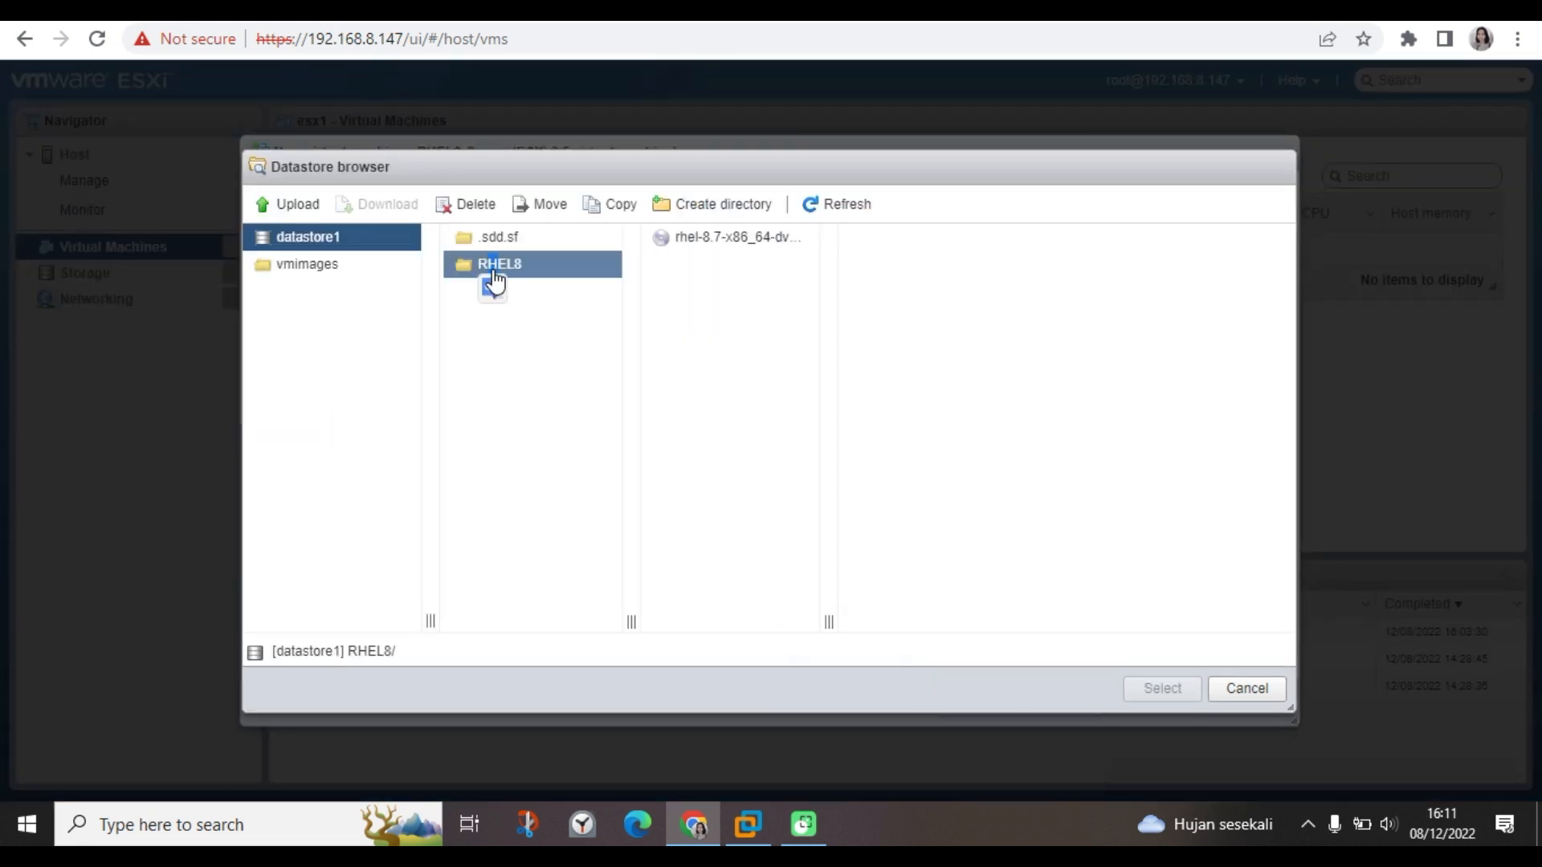
{"action": "left_click", "coordinate": [723, 256]}
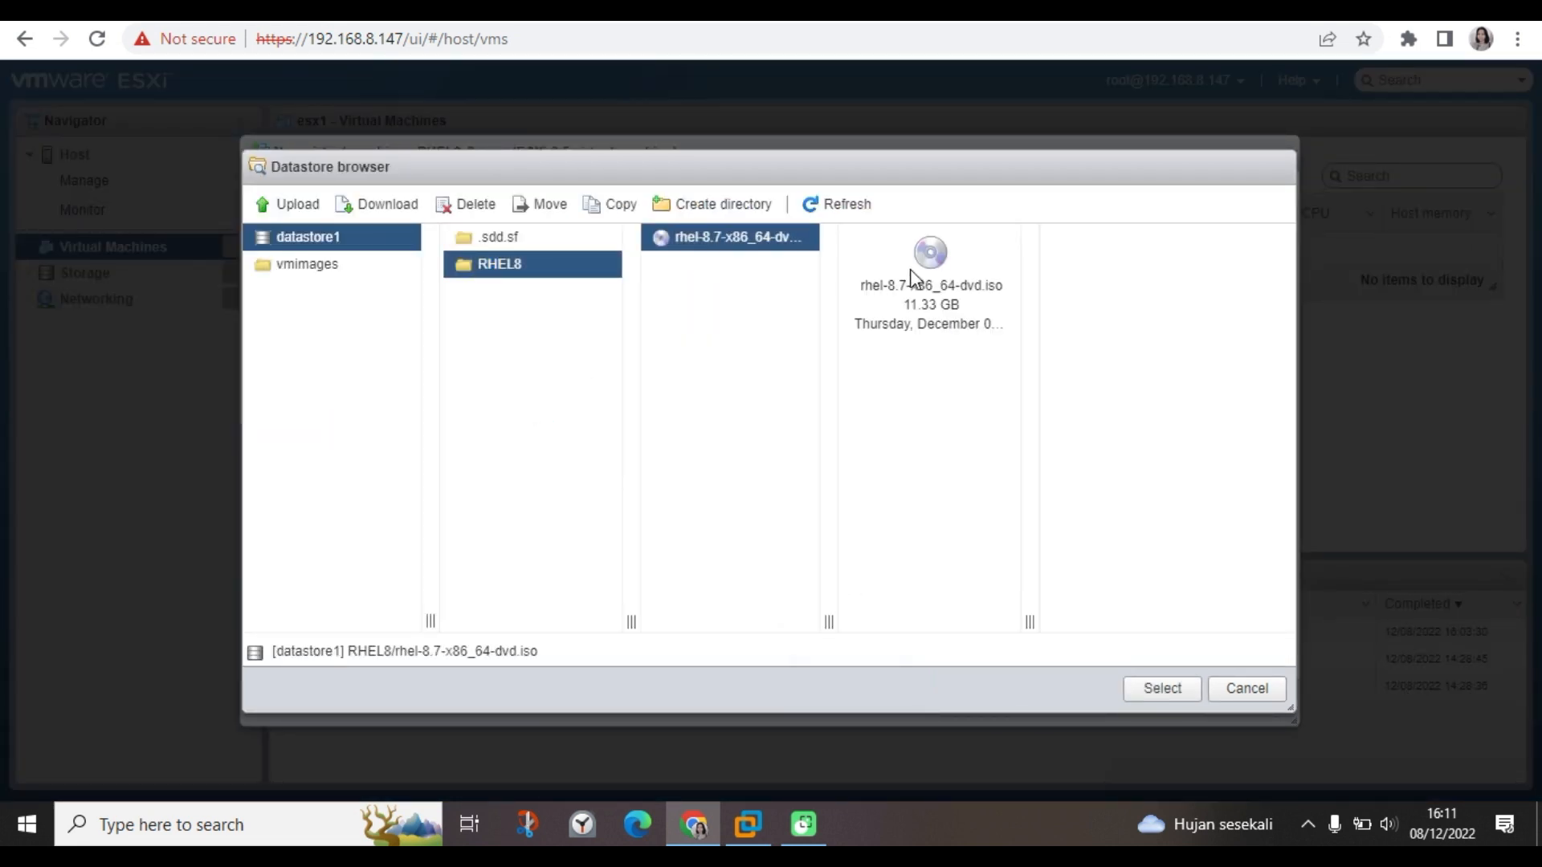
{"action": "left_click", "coordinate": [1162, 689]}
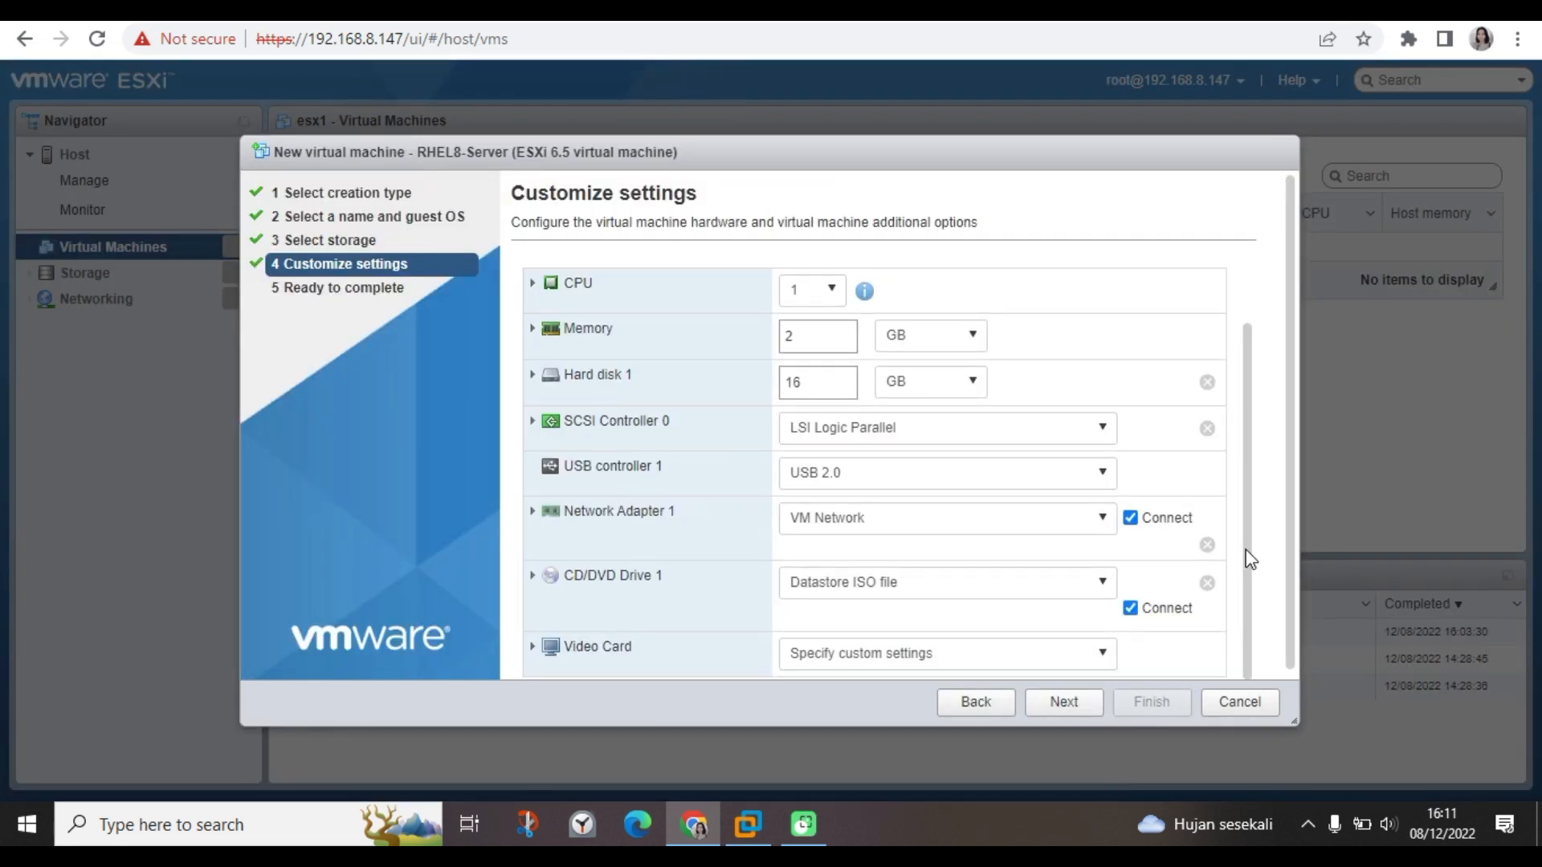
Set the video card to Auto-detect settings and continue to Ready to complete.
{"action": "left_click", "coordinate": [929, 651]}
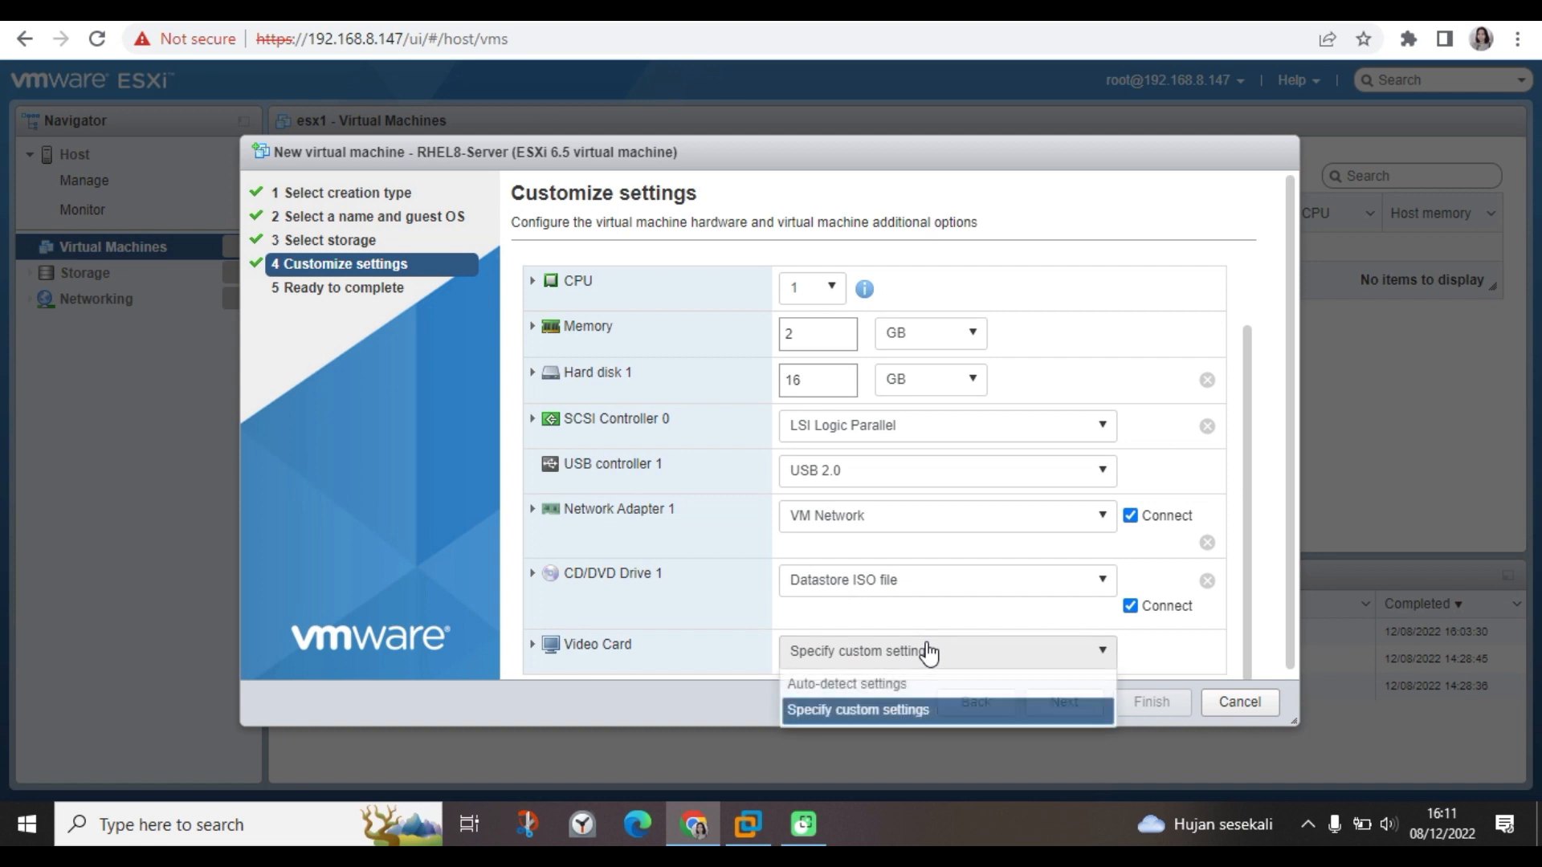
{"action": "left_click", "coordinate": [887, 684]}
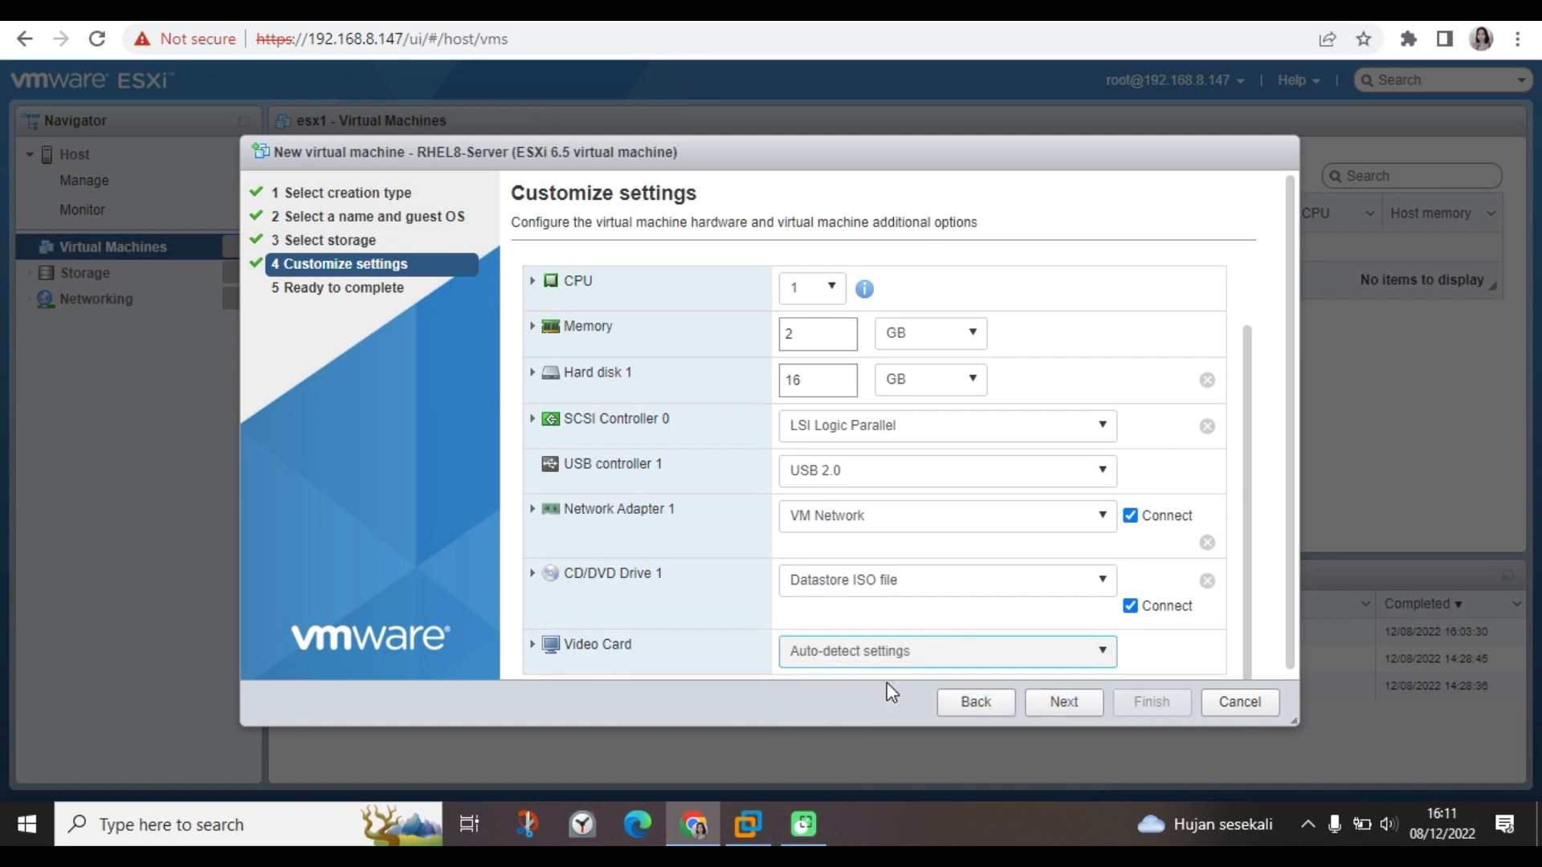
{"action": "left_click", "coordinate": [1059, 703]}
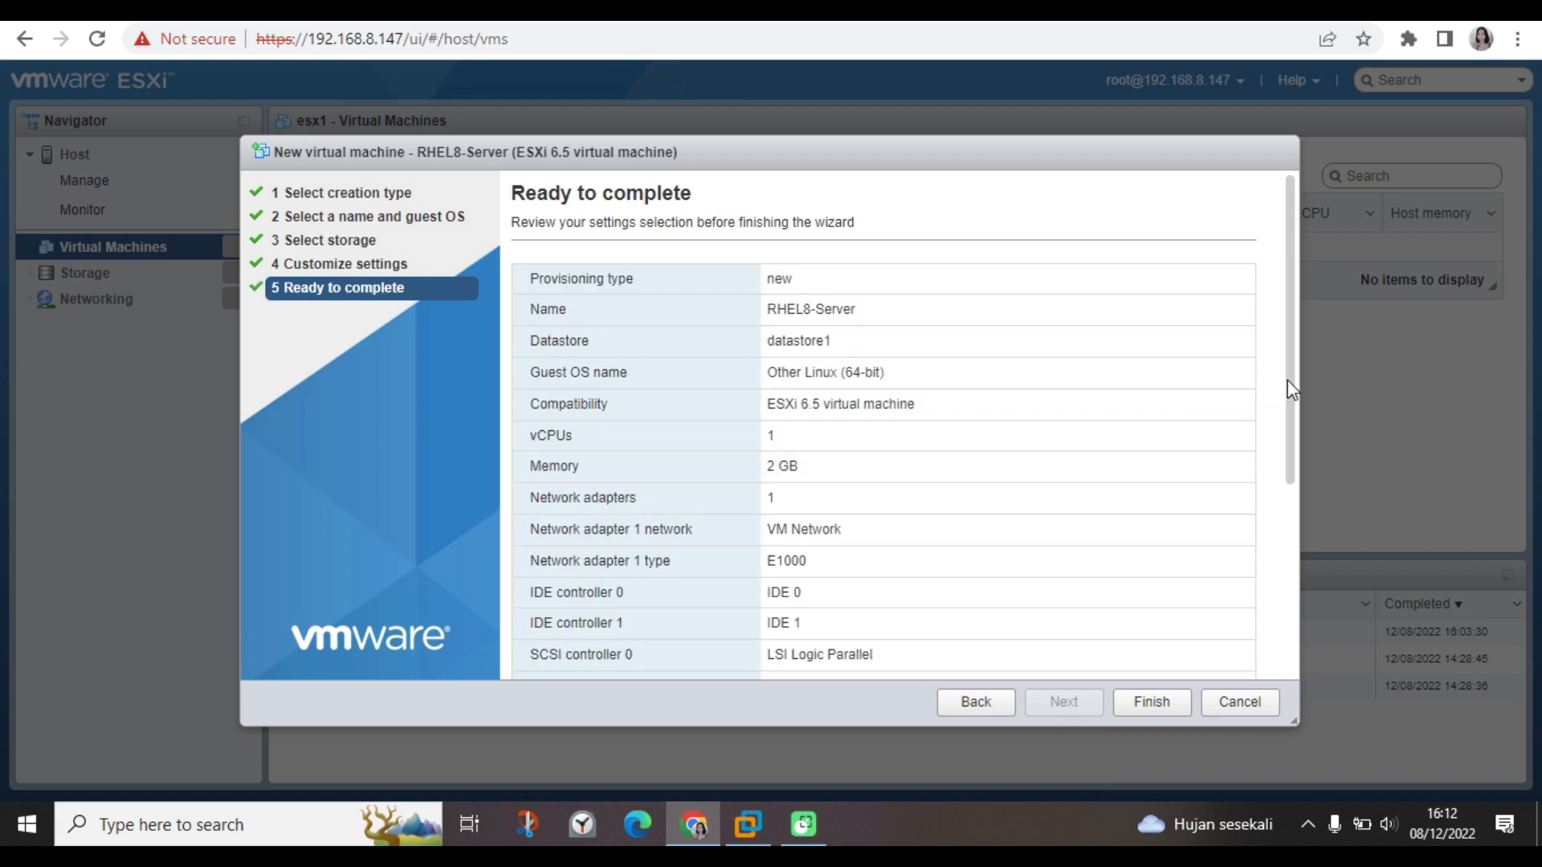
Review the settings, finish creating RHEL8-Server, and select it in the VM list.
{"action": "left_click_drag", "start_coordinate": [1291, 389], "coordinate": [1291, 608]}
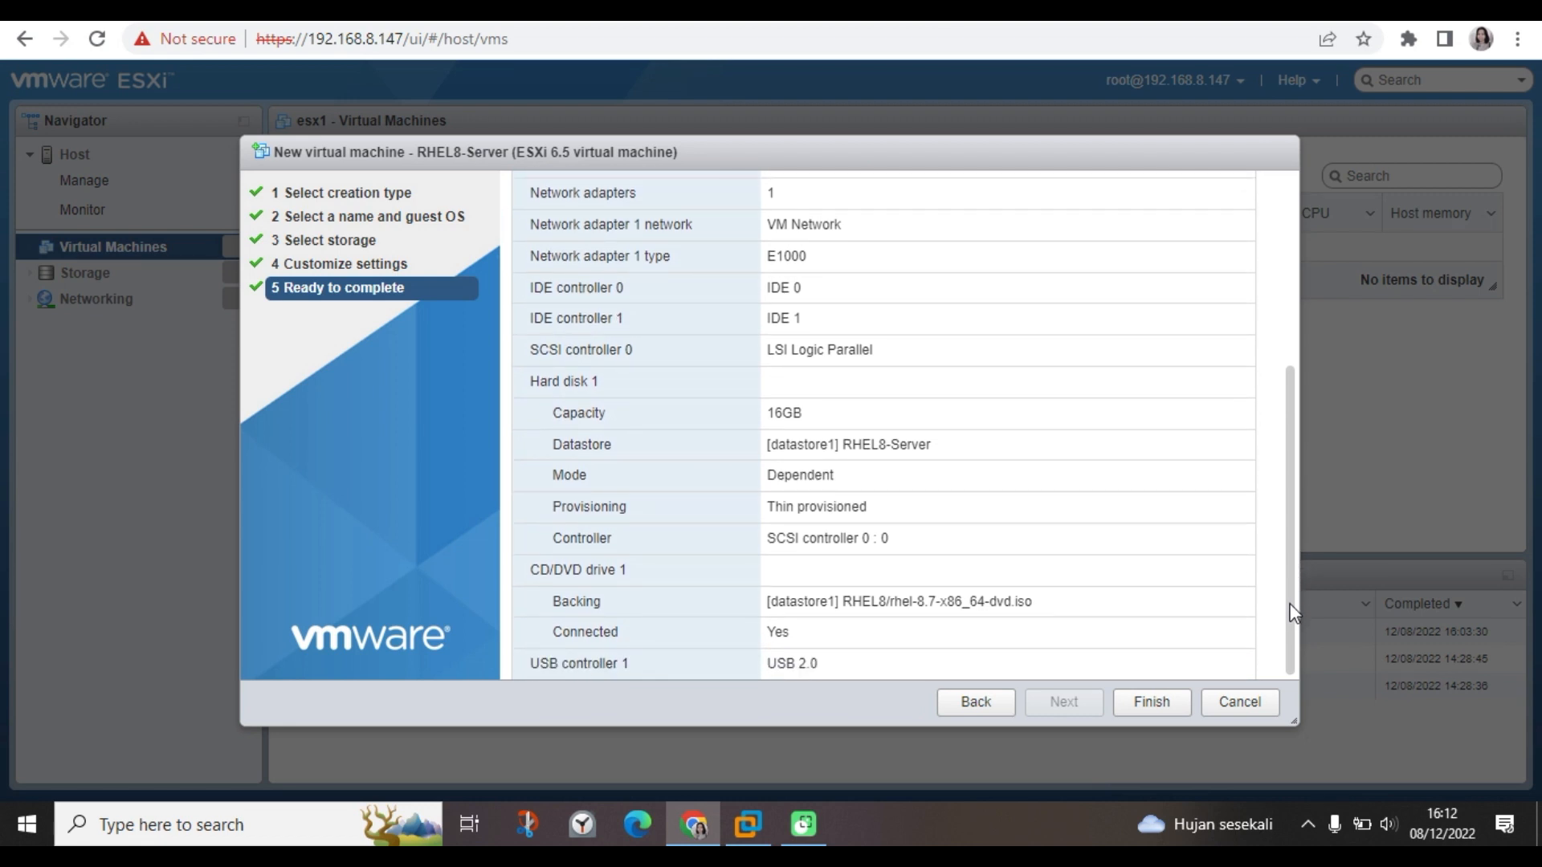
{"action": "left_click", "coordinate": [1151, 702]}
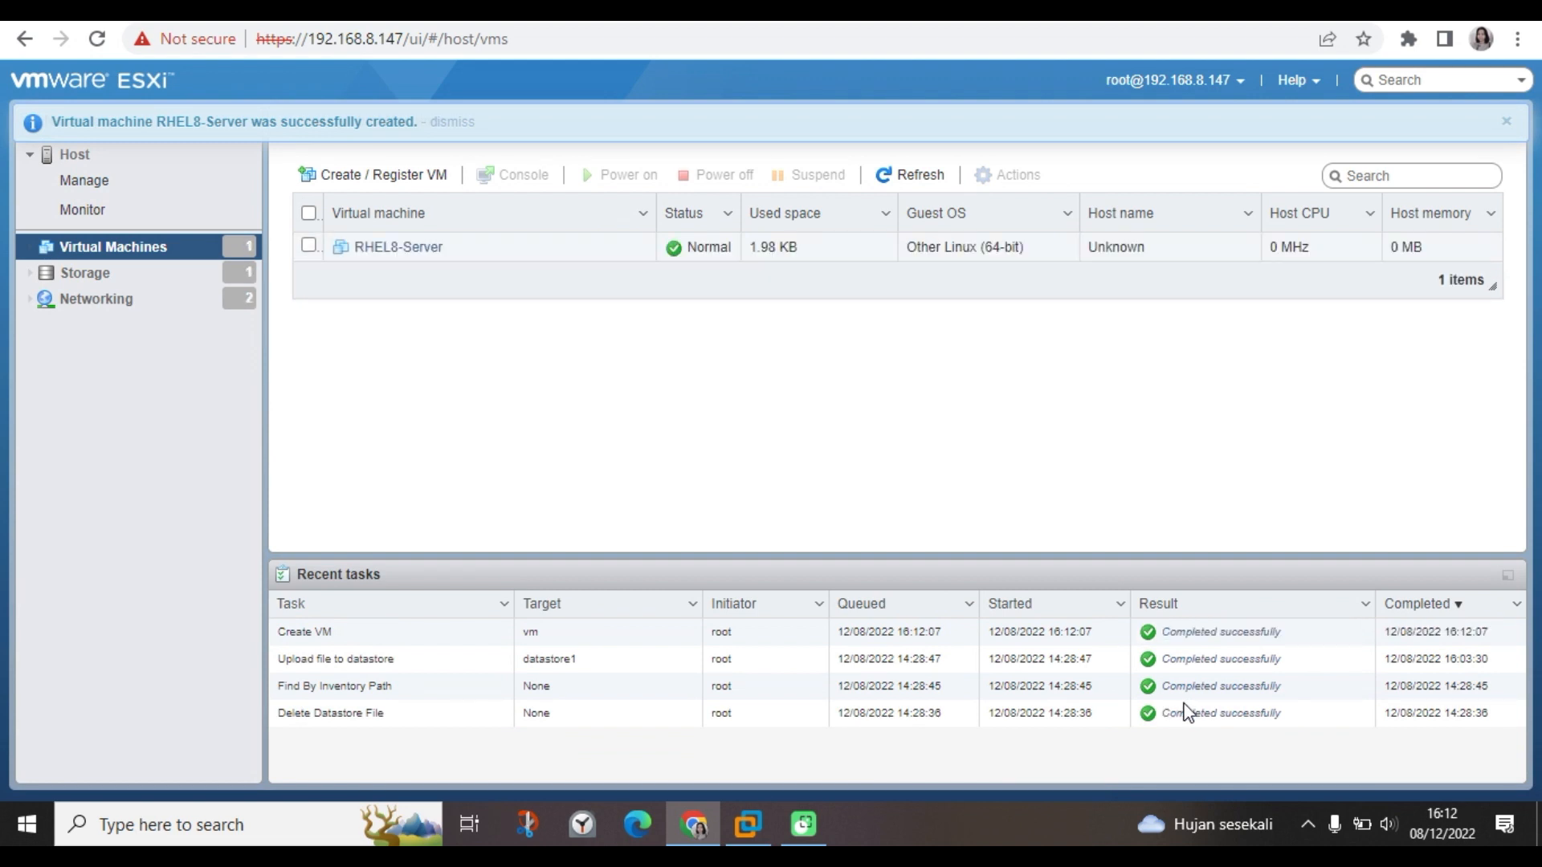
{"action": "left_click", "coordinate": [308, 246]}
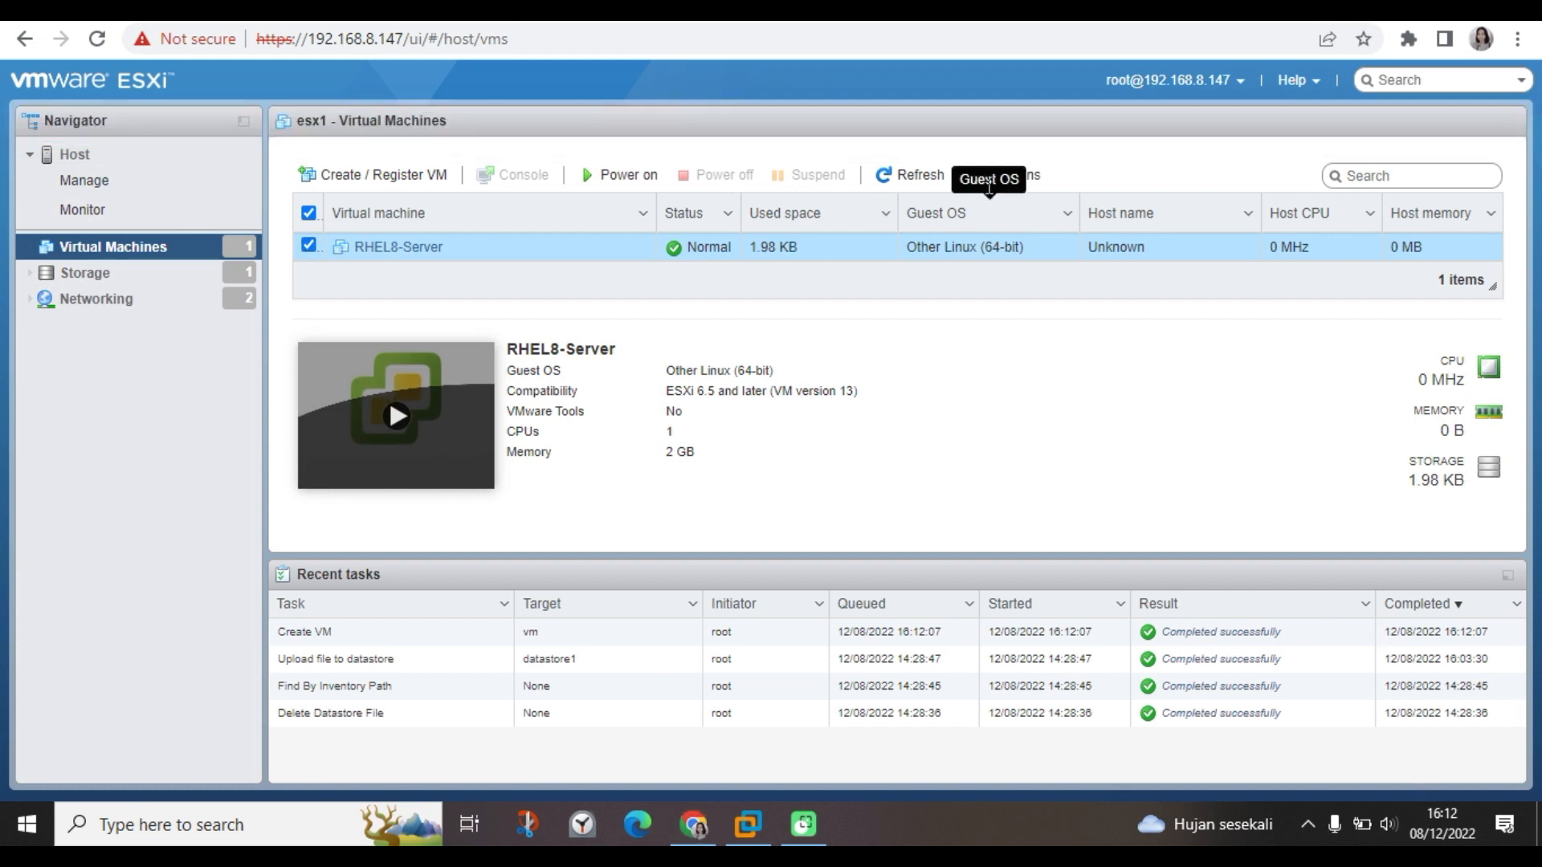
Open Edit settings for RHEL8-Server and keep CD/DVD Drive 1 on Datastore ISO file.
{"action": "left_click", "coordinate": [1034, 177]}
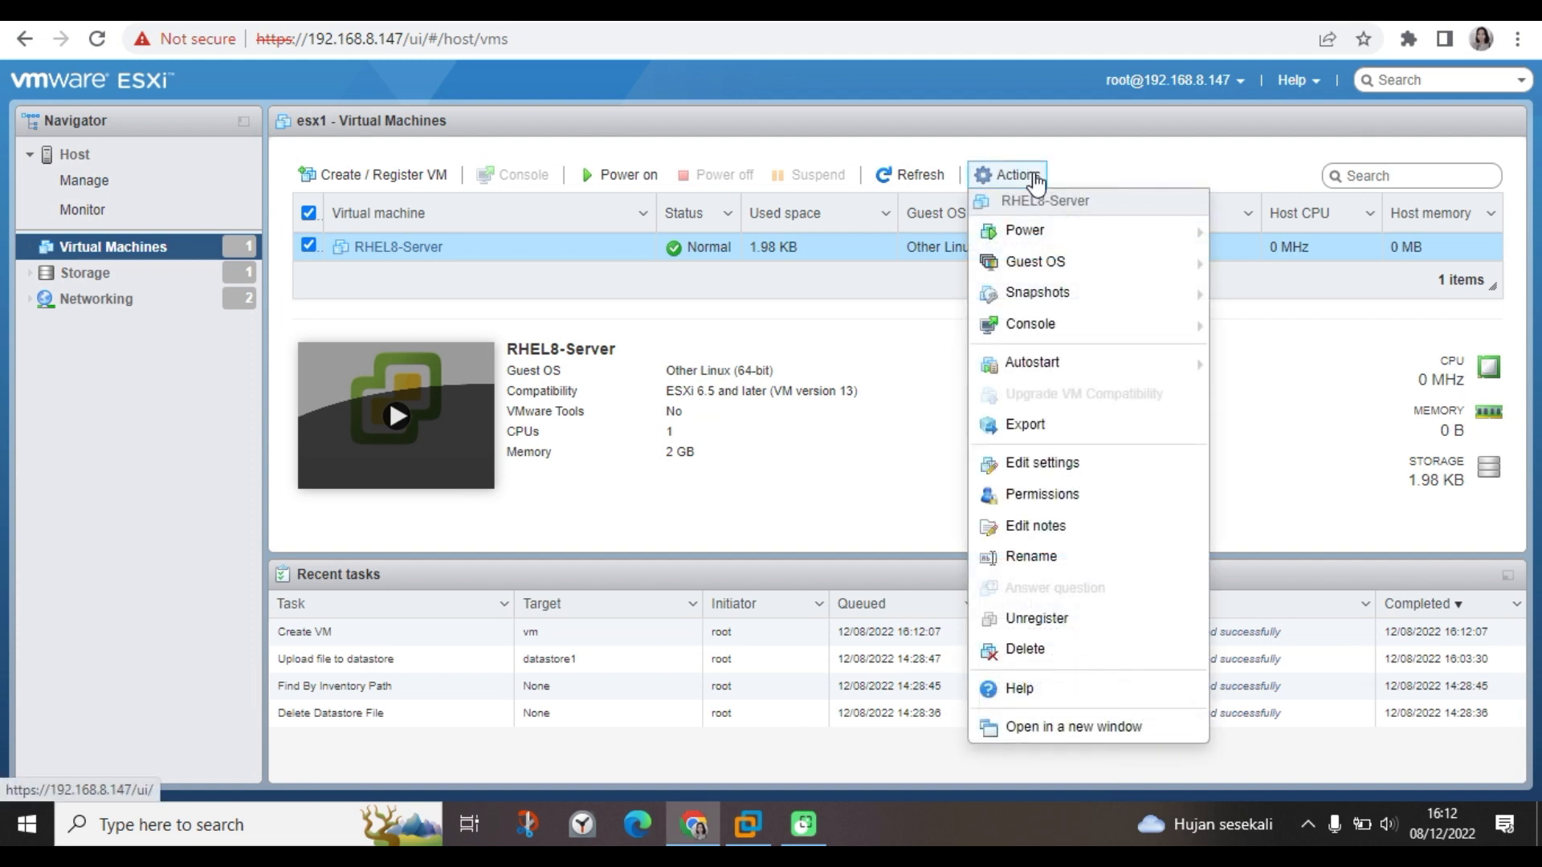
{"action": "left_click", "coordinate": [1041, 463]}
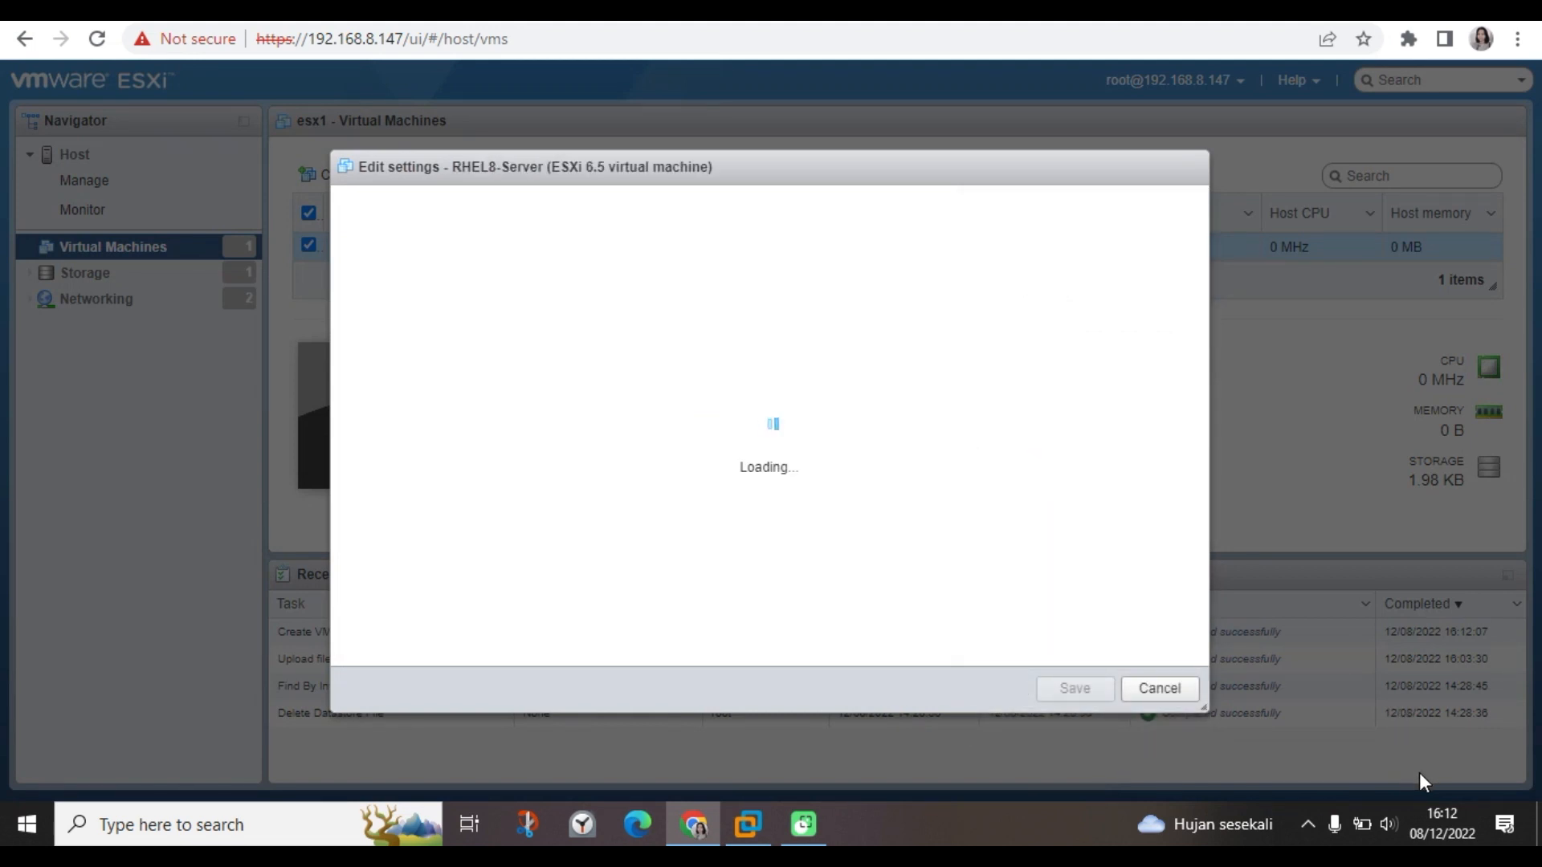
{"action": "left_click", "coordinate": [687, 570]}
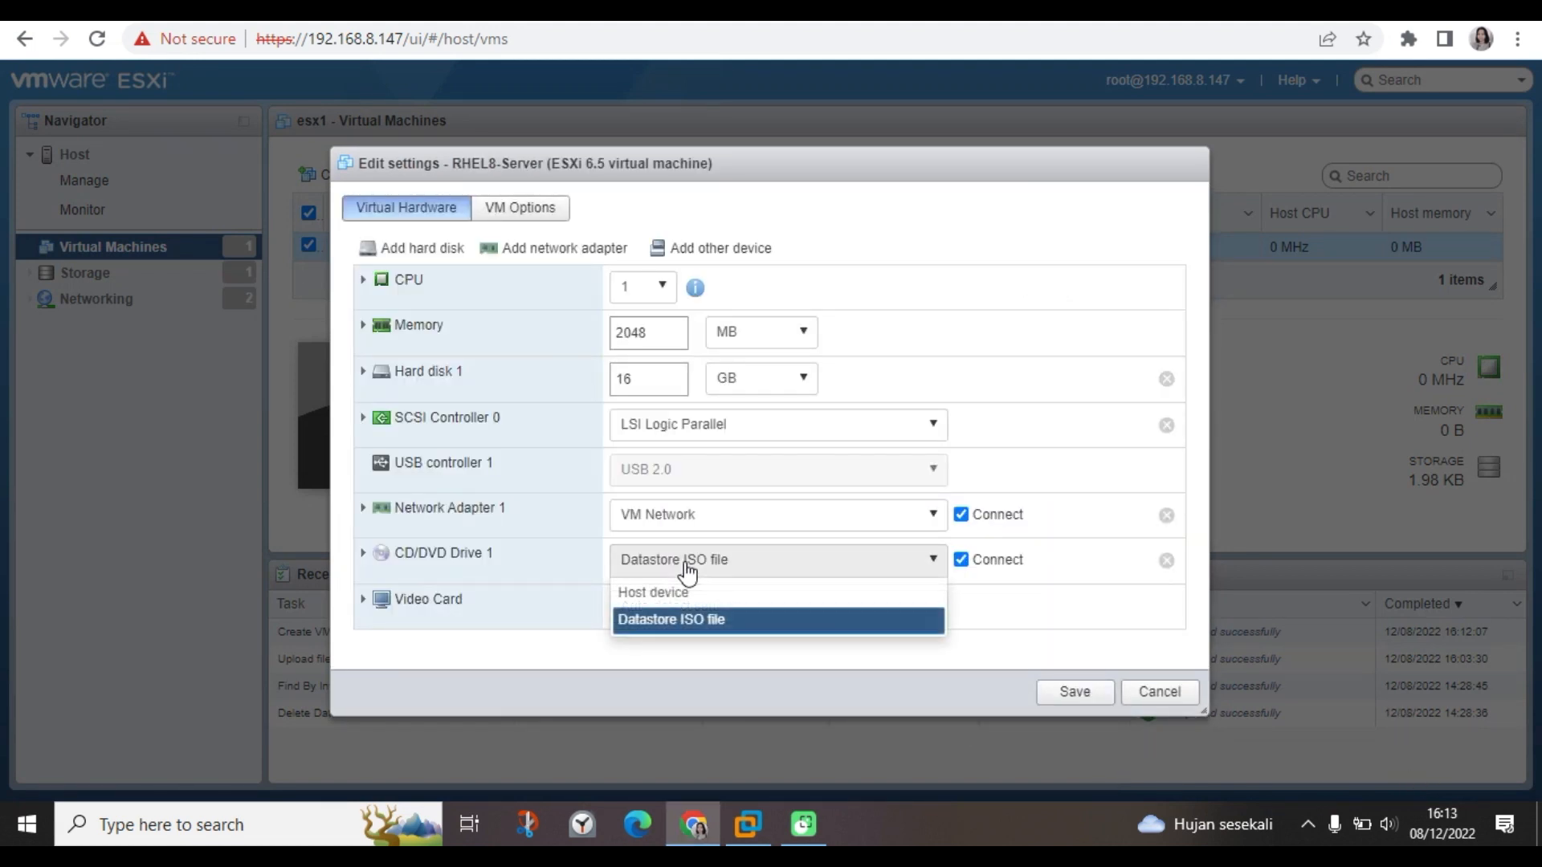
{"action": "left_click", "coordinate": [686, 570]}
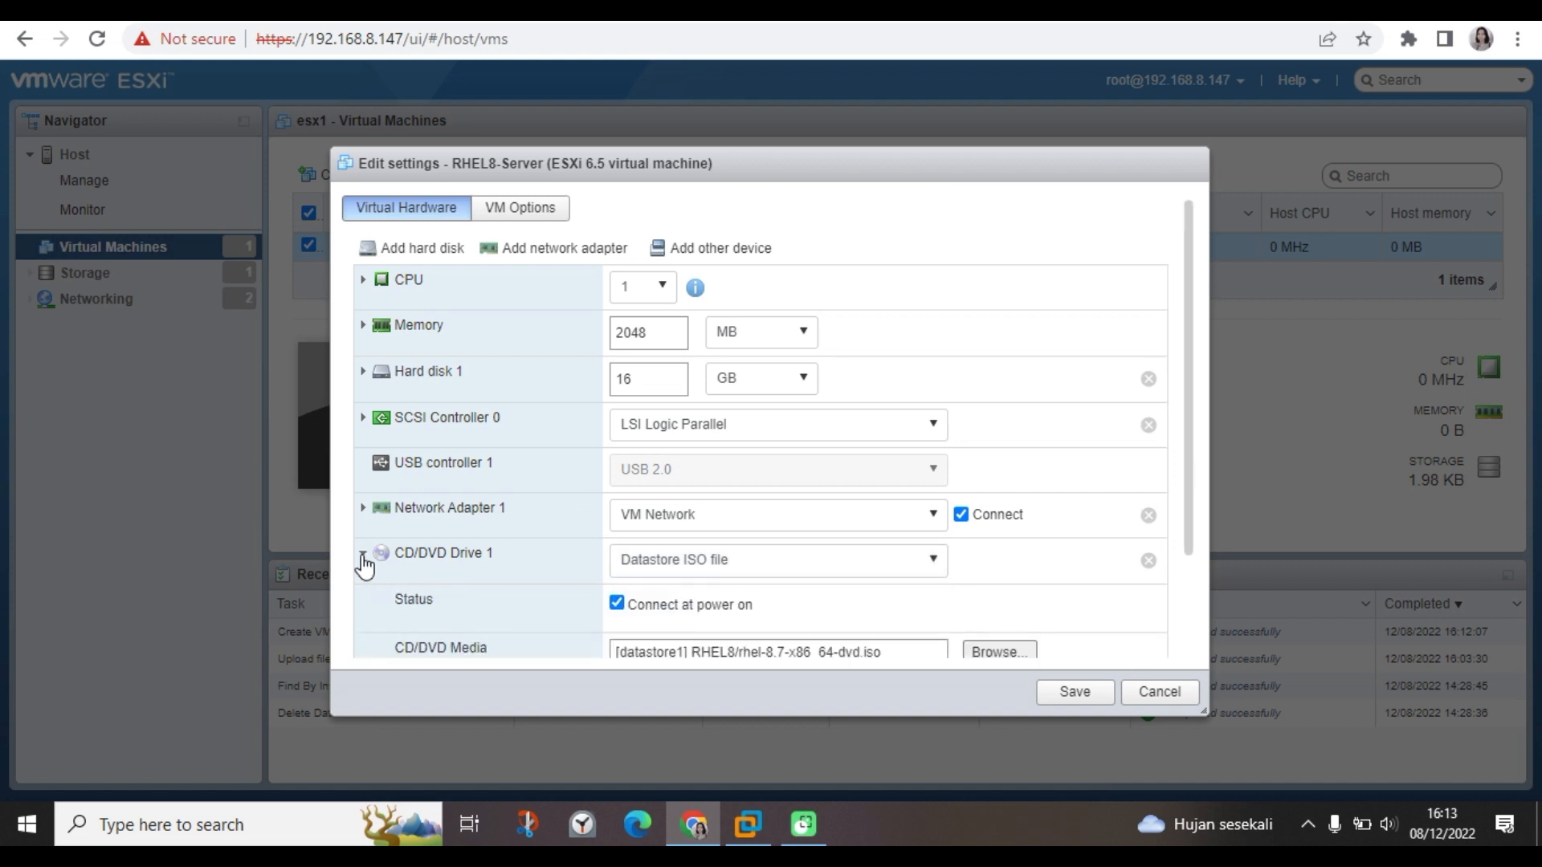
{"action": "left_click_drag", "start_coordinate": [1191, 554], "coordinate": [1187, 664]}
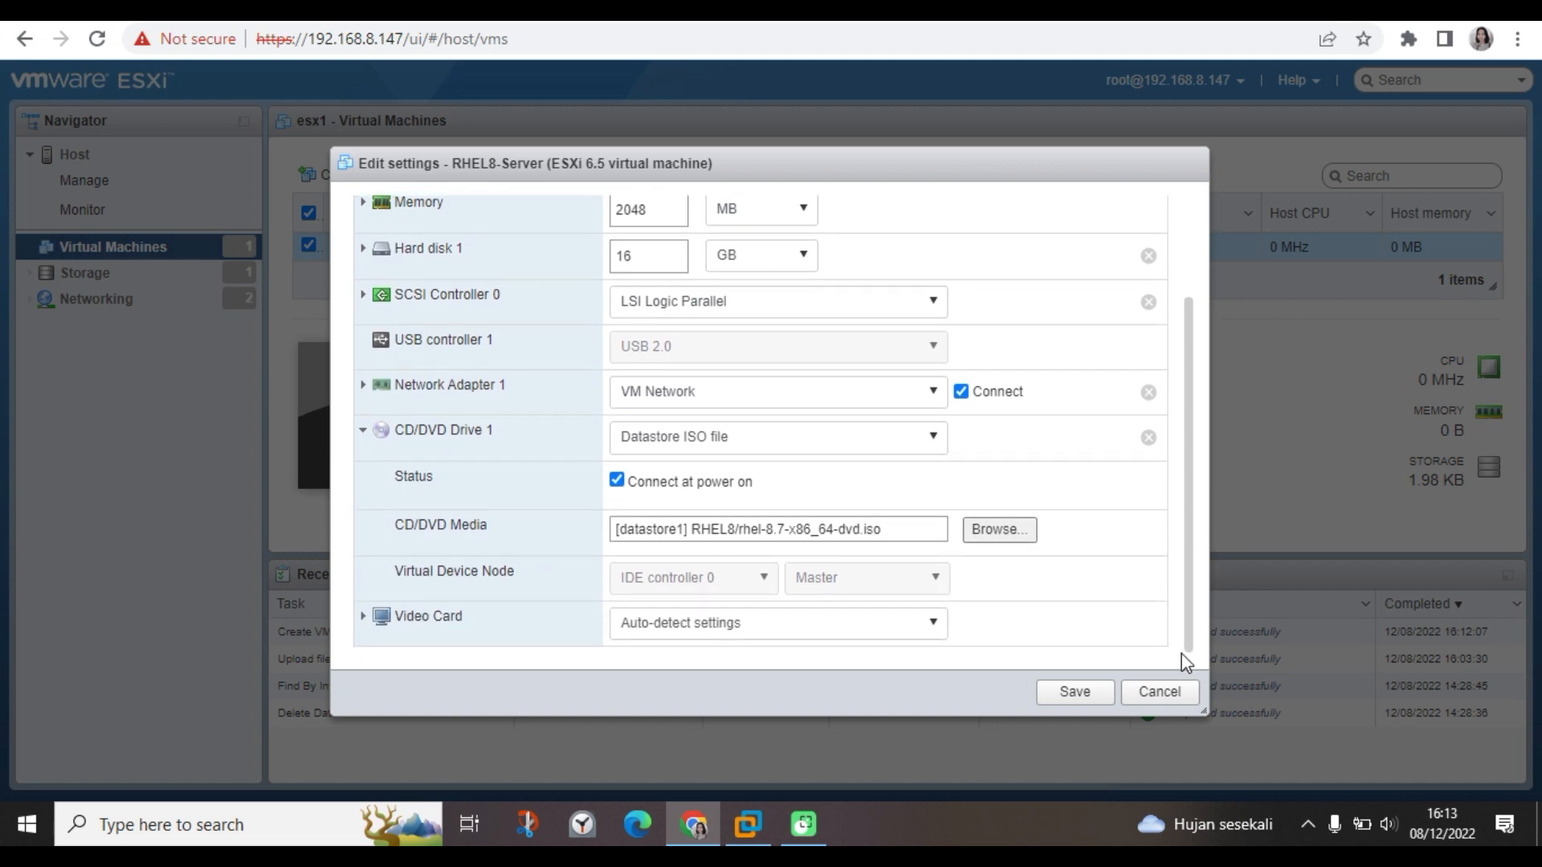
Keep Network Adapter 1 as E1000 and save the VM settings.
{"action": "left_click", "coordinate": [363, 386]}
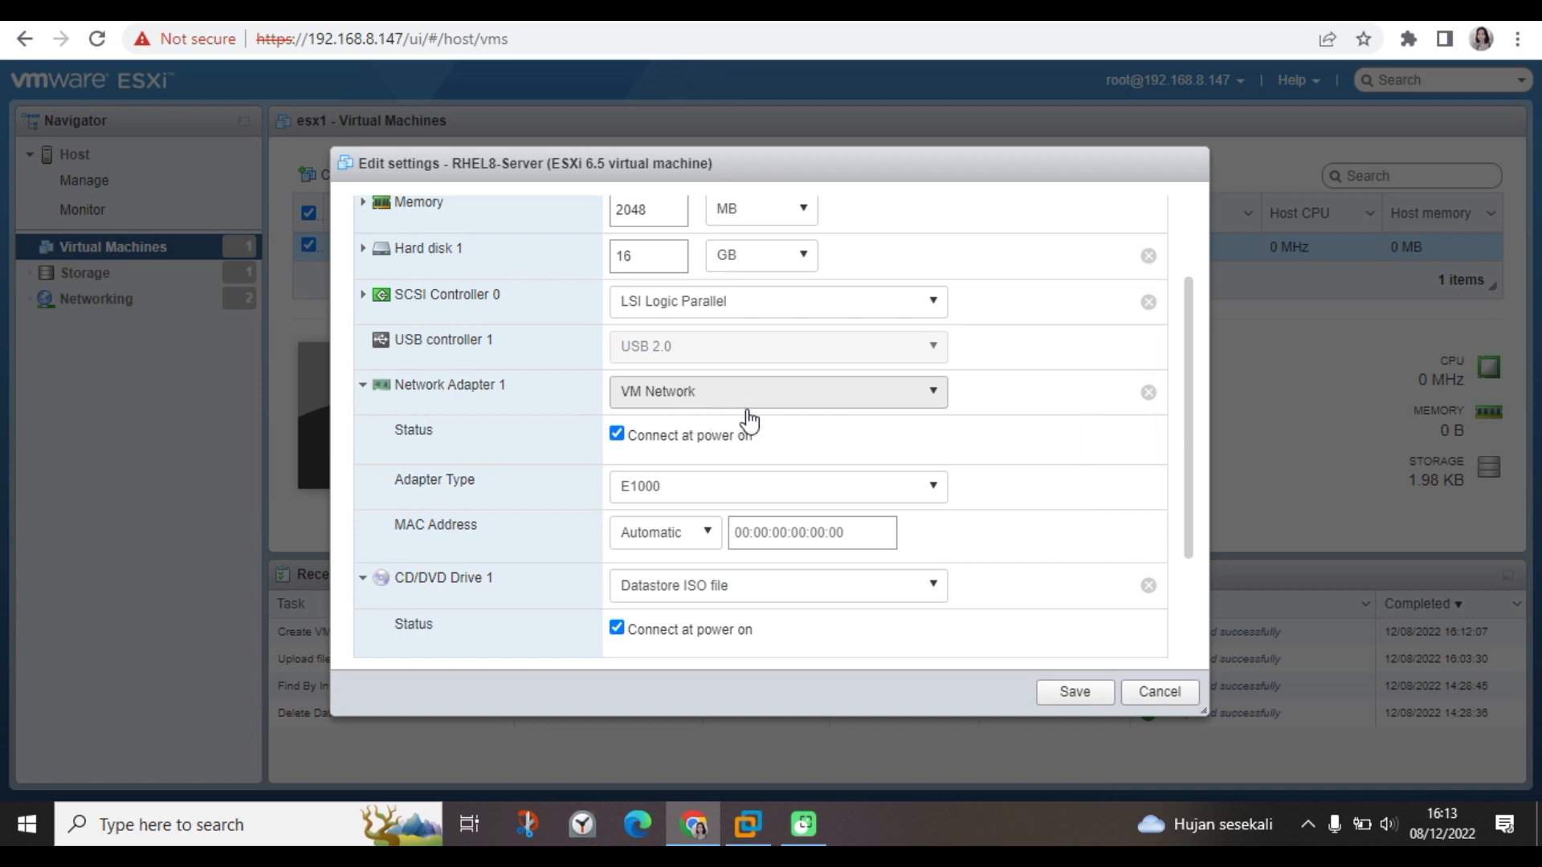
{"action": "left_click", "coordinate": [689, 492]}
{"action": "left_click", "coordinate": [689, 493]}
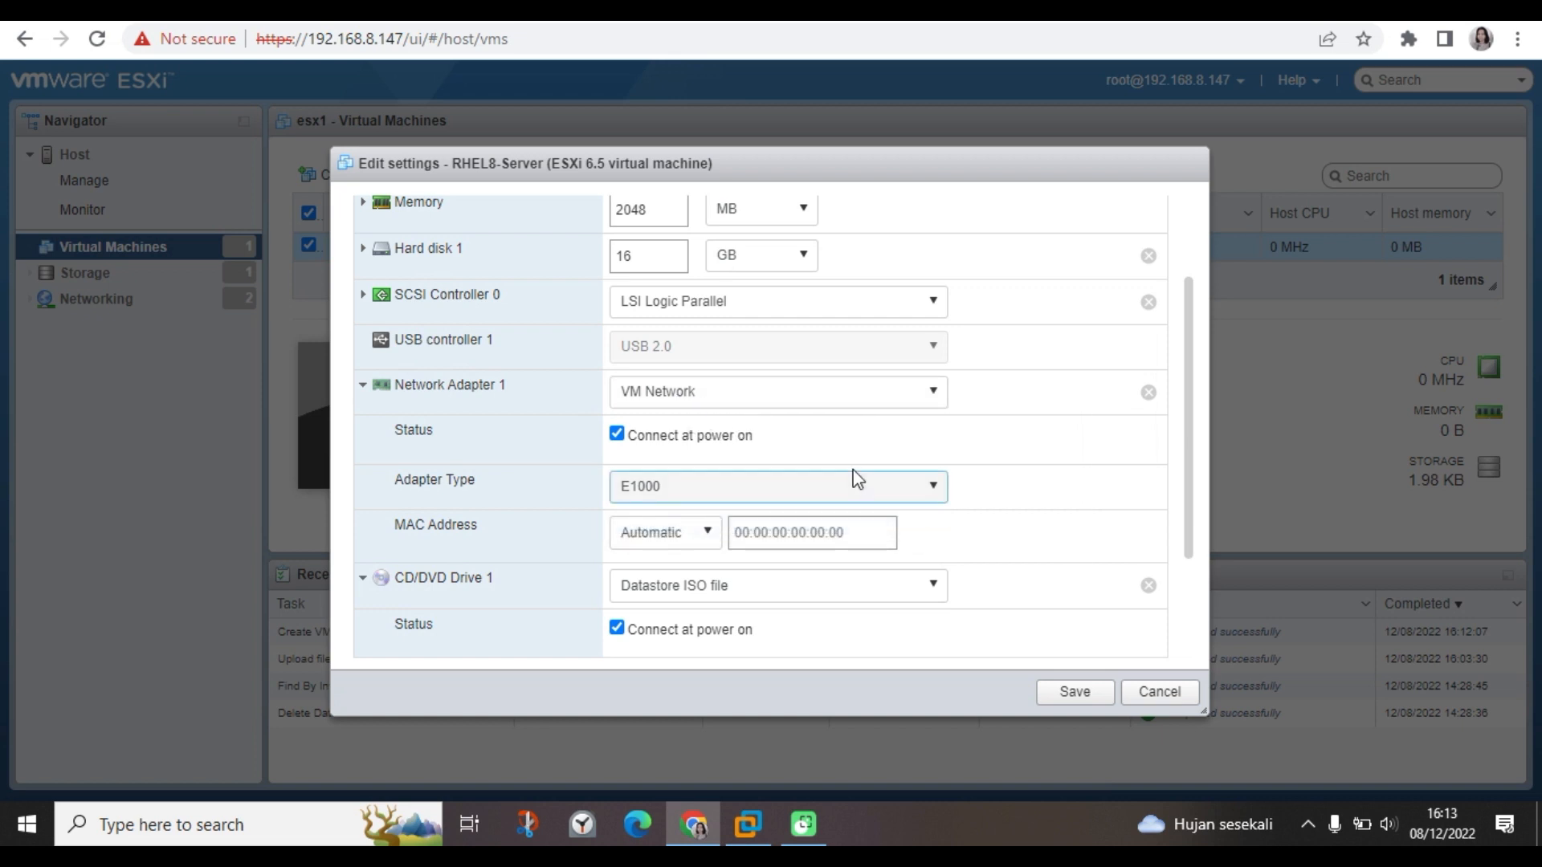
{"action": "left_click_drag", "start_coordinate": [1191, 527], "coordinate": [1190, 608]}
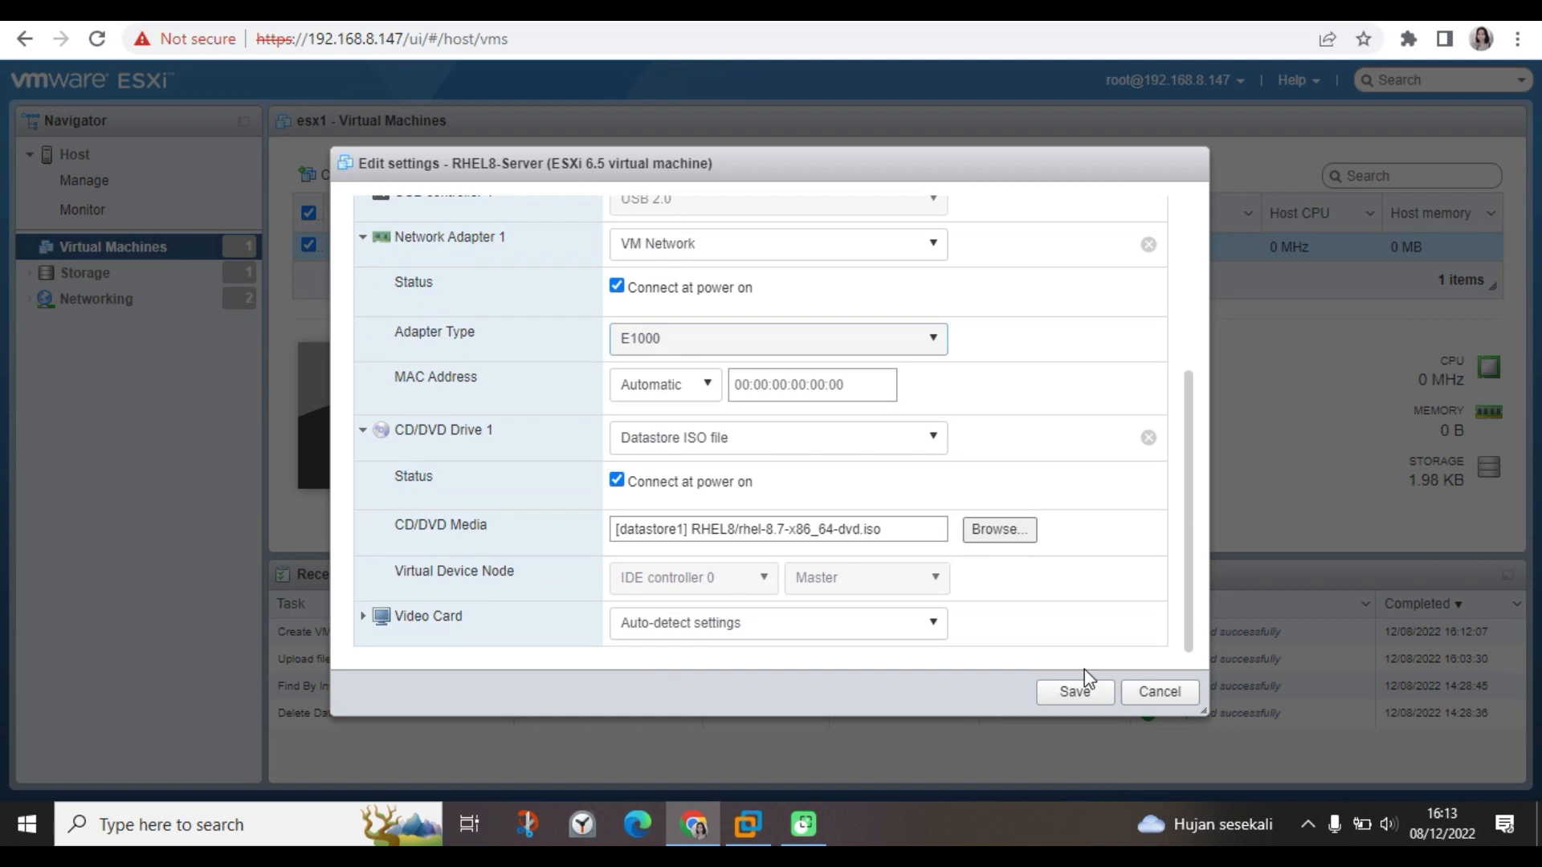
{"action": "left_click", "coordinate": [1067, 691]}
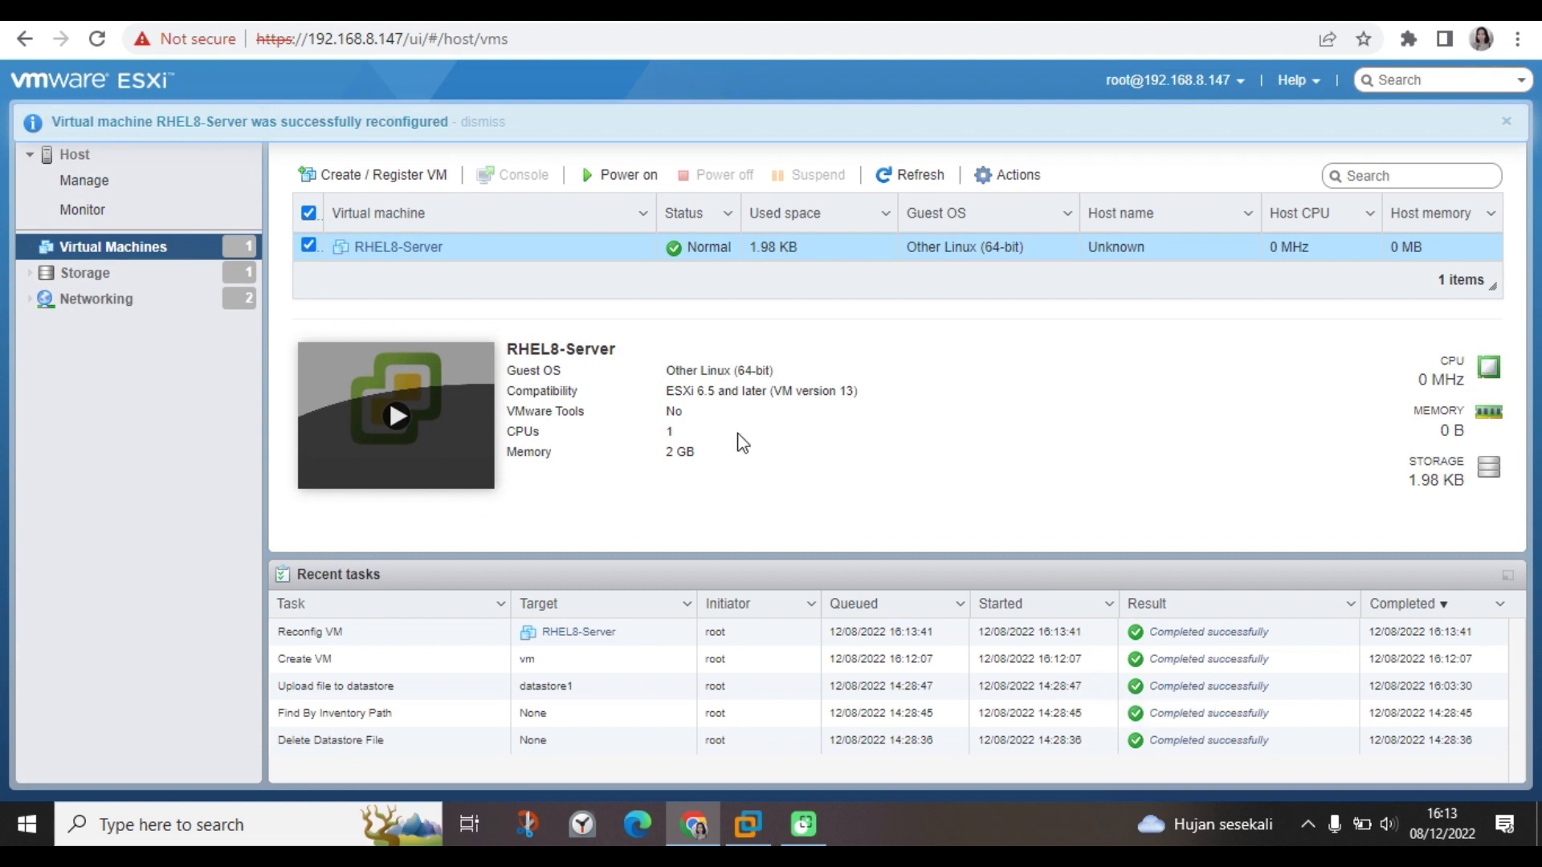
Power on RHEL8-Server and open its console showing the RHEL 8.7 boot menu.
{"action": "left_click", "coordinate": [612, 181]}
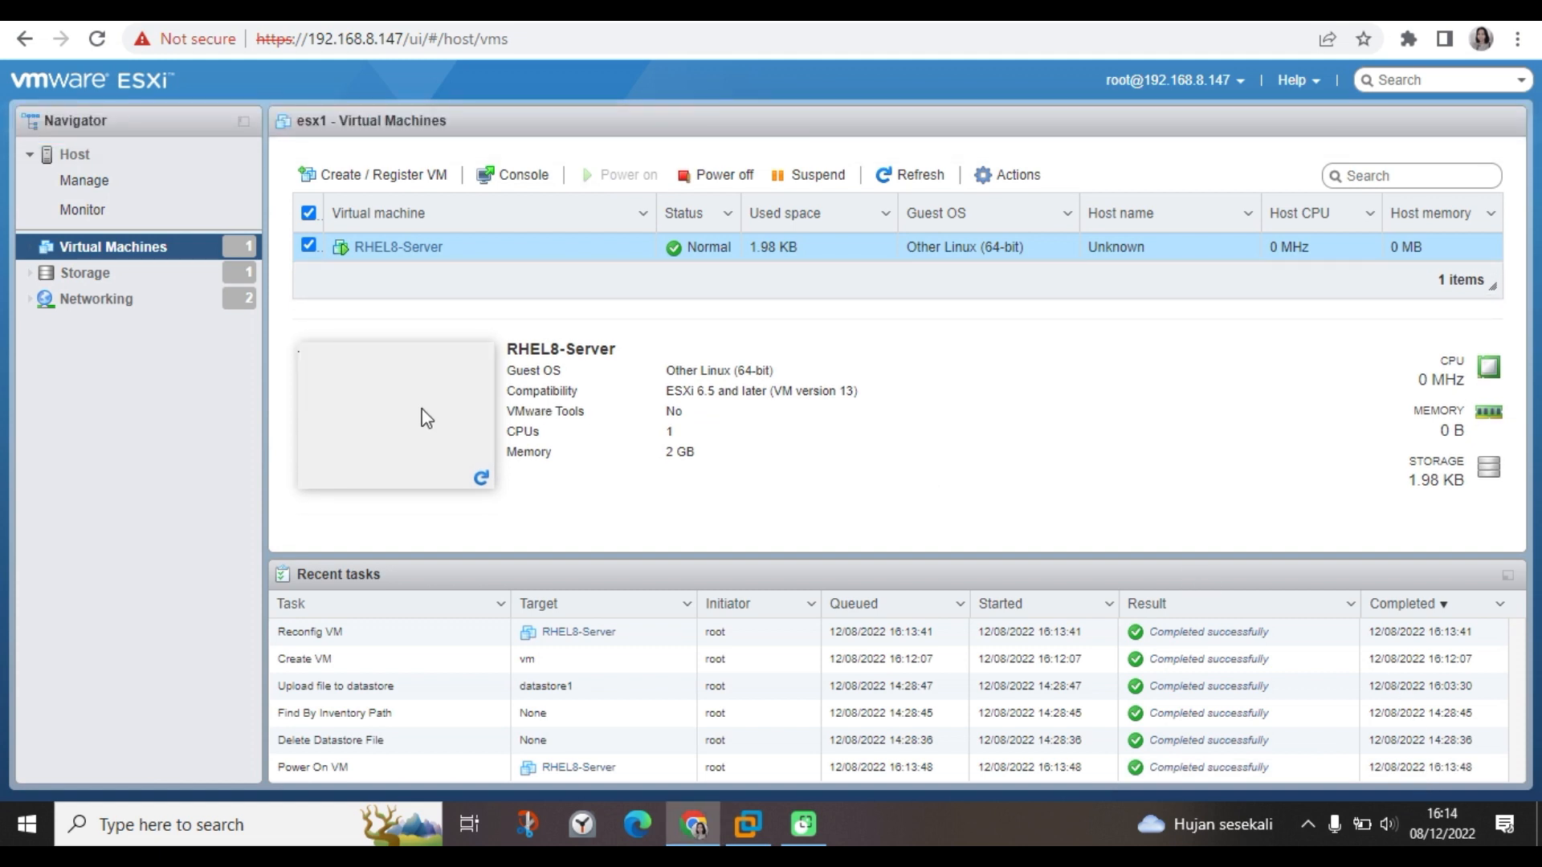
{"action": "left_click", "coordinate": [483, 479]}
{"action": "left_click", "coordinate": [378, 415]}
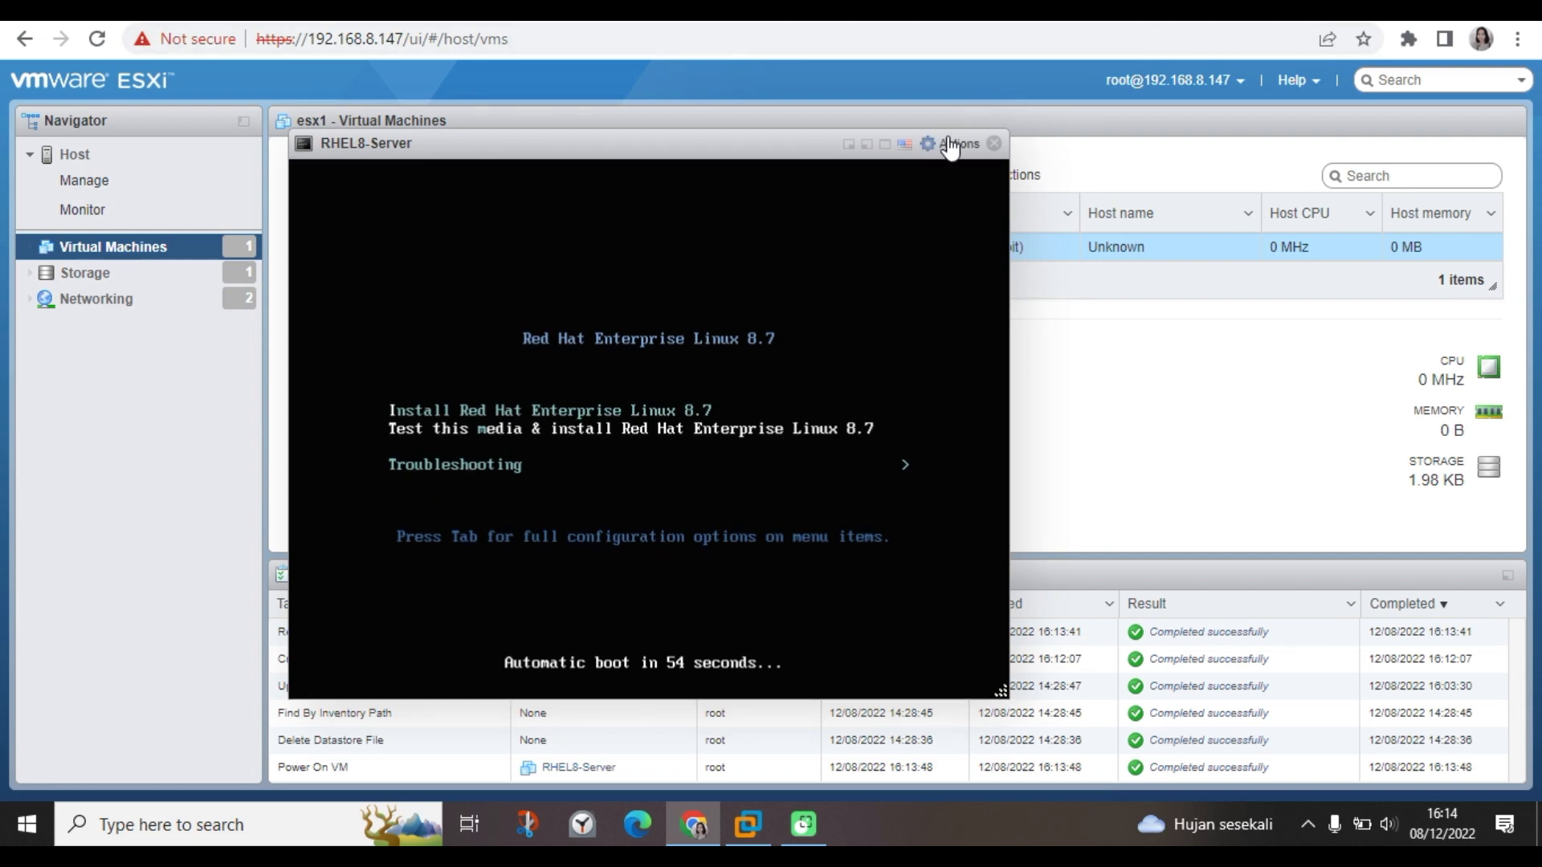
Full-screen the console and start 'Test this media & install Red Hat Enterprise Linux 8.7'.
{"action": "left_click", "coordinate": [902, 146]}
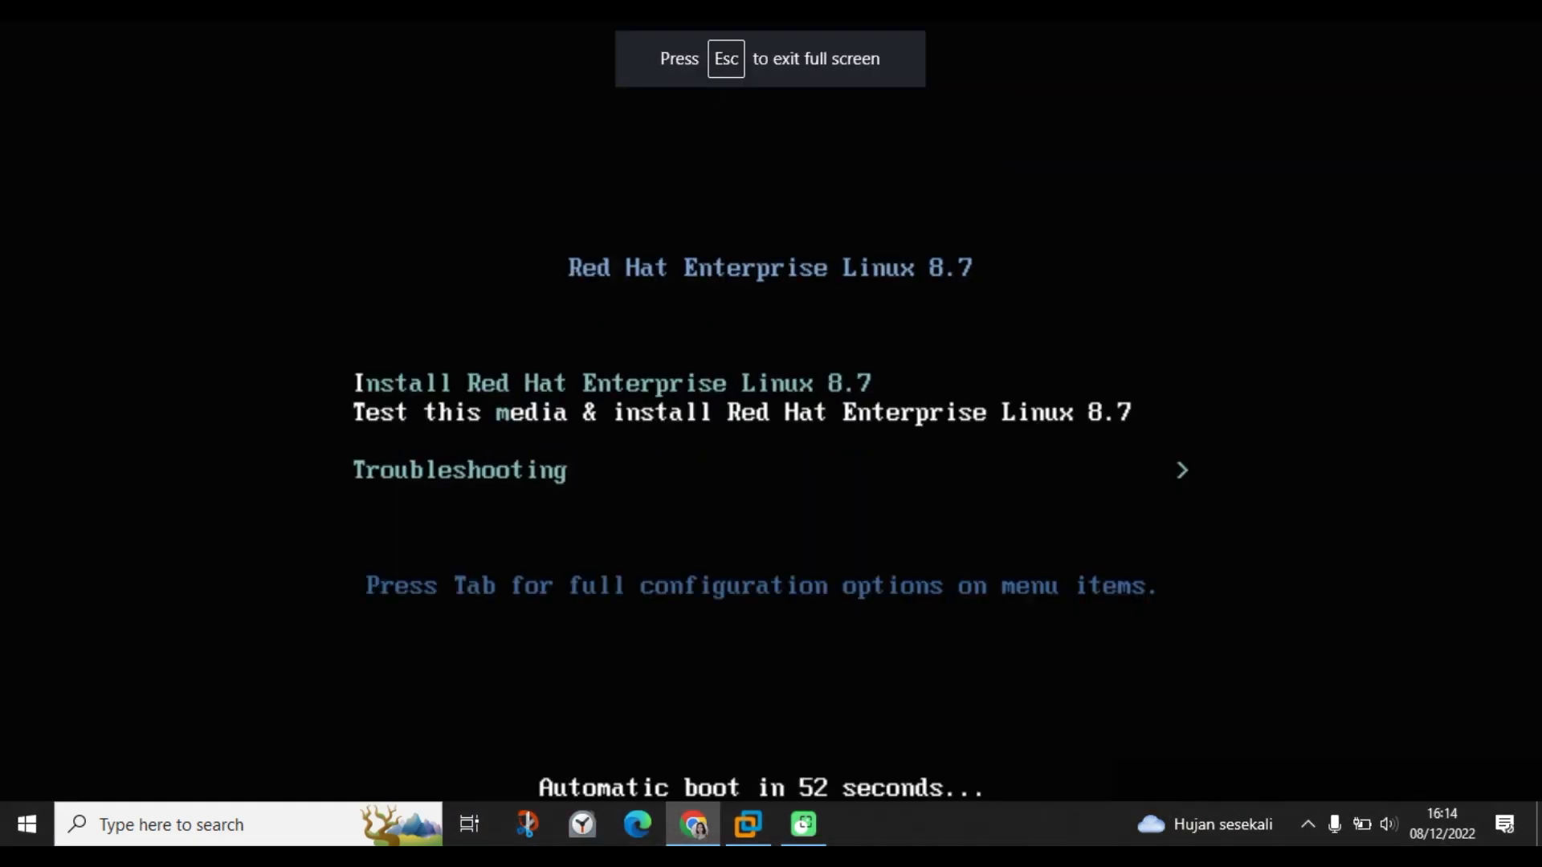
{"action": "key", "text": "Return"}
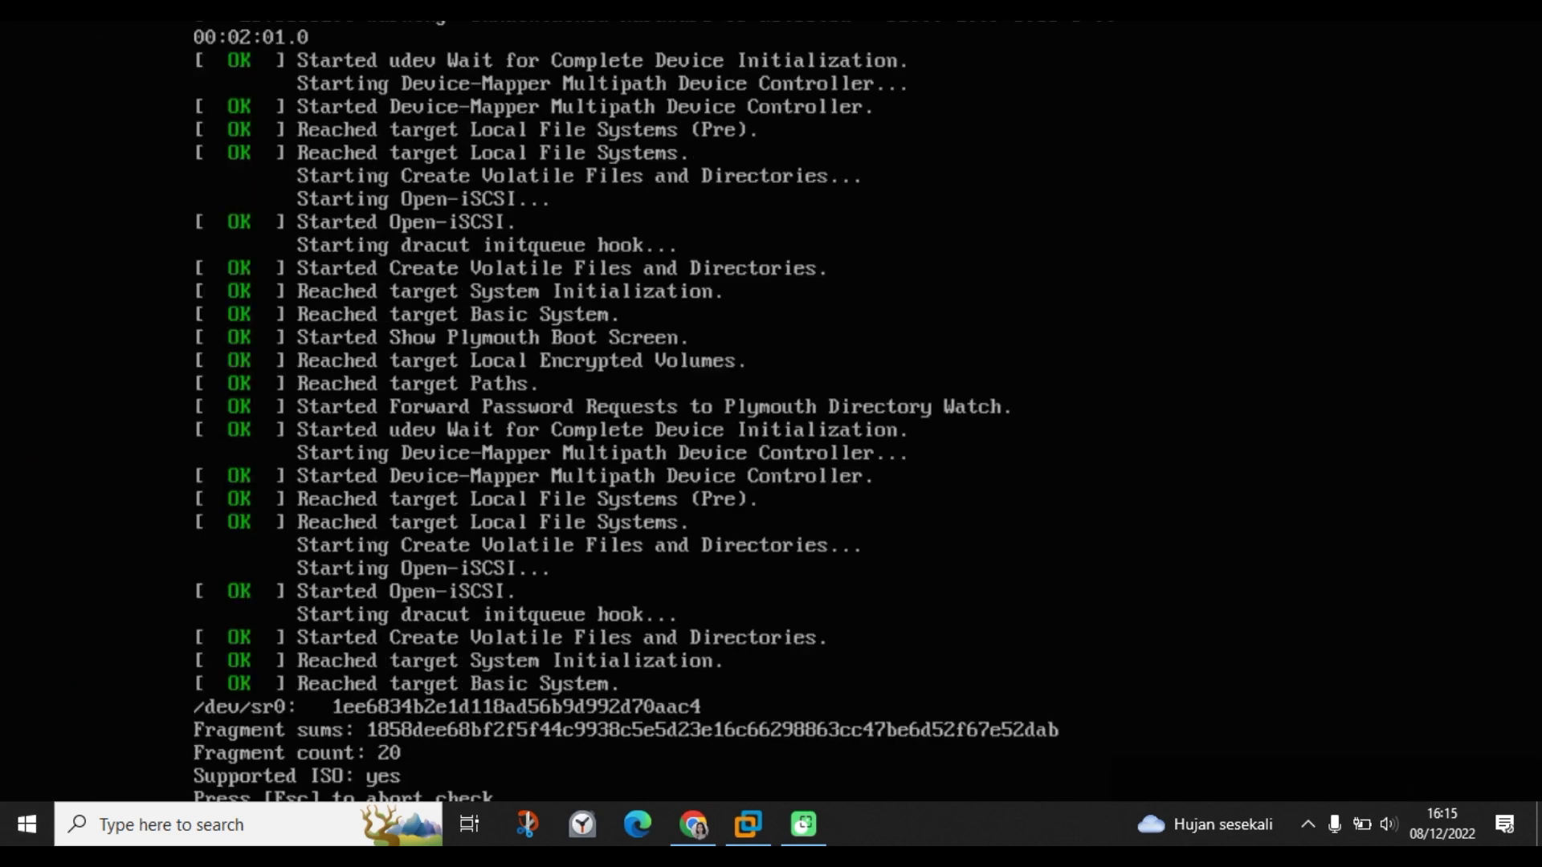
{"action": "left_click_drag", "start_coordinate": [950, 839], "coordinate": [1482, 562]}
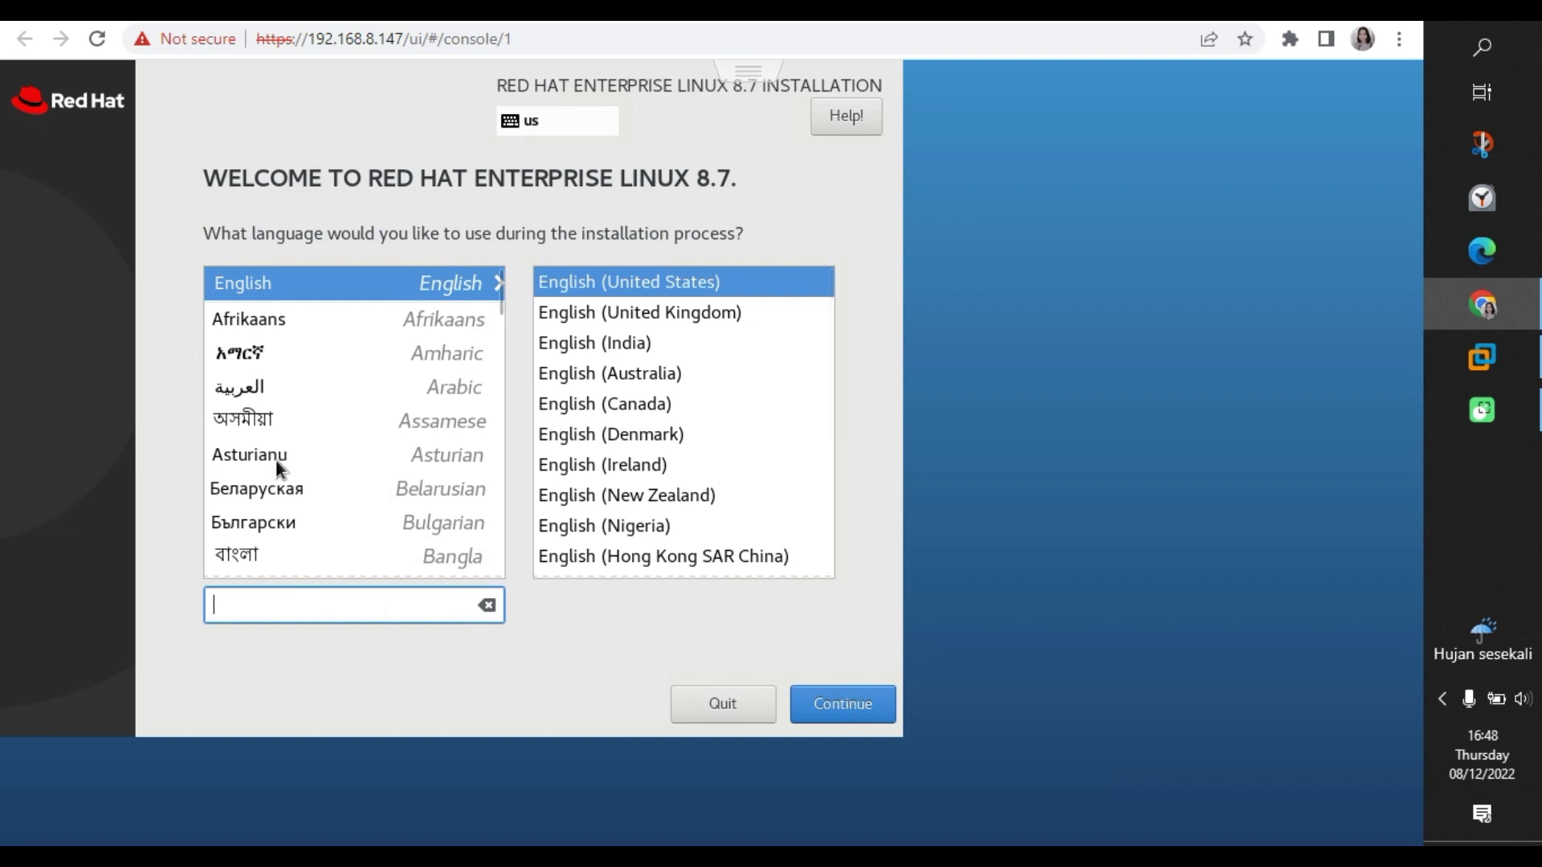
Pick English (United States) as the installer language and continue to the summary.
{"action": "left_click", "coordinate": [277, 431]}
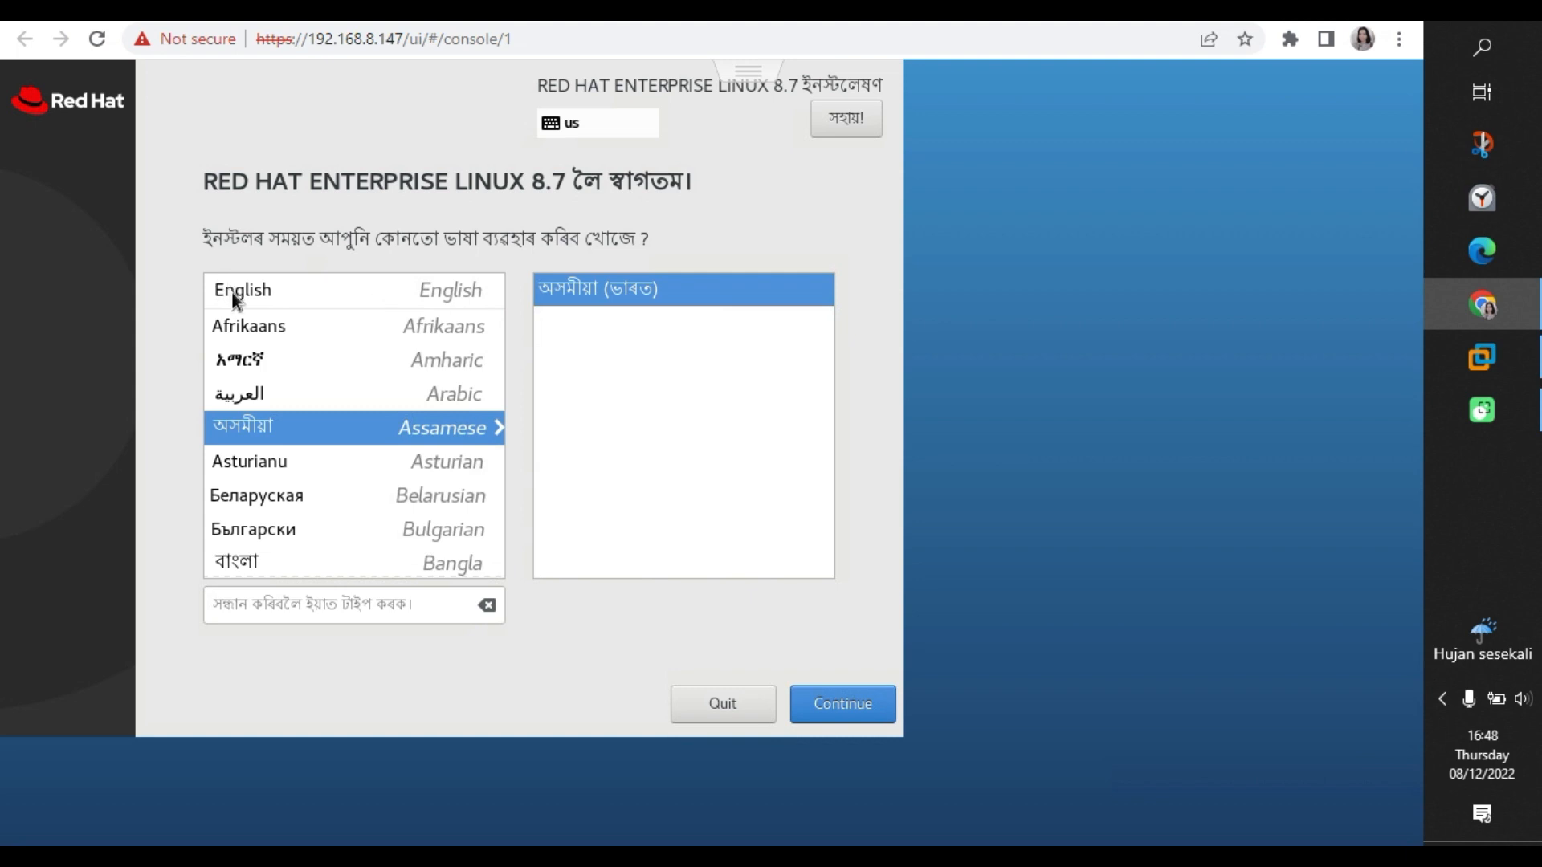
{"action": "left_click", "coordinate": [235, 320]}
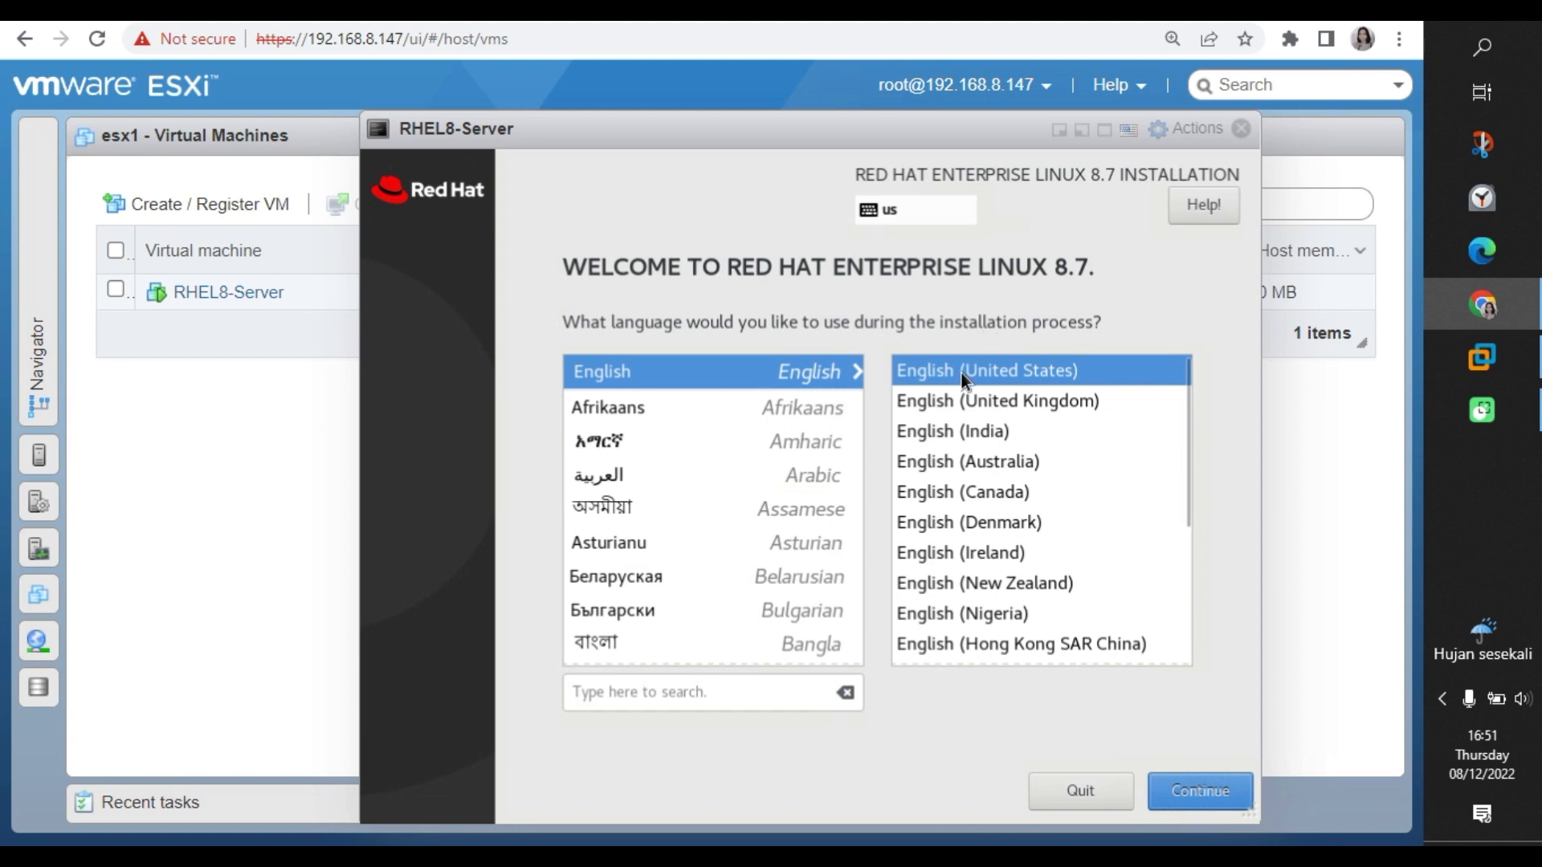
{"action": "left_click", "coordinate": [1189, 805]}
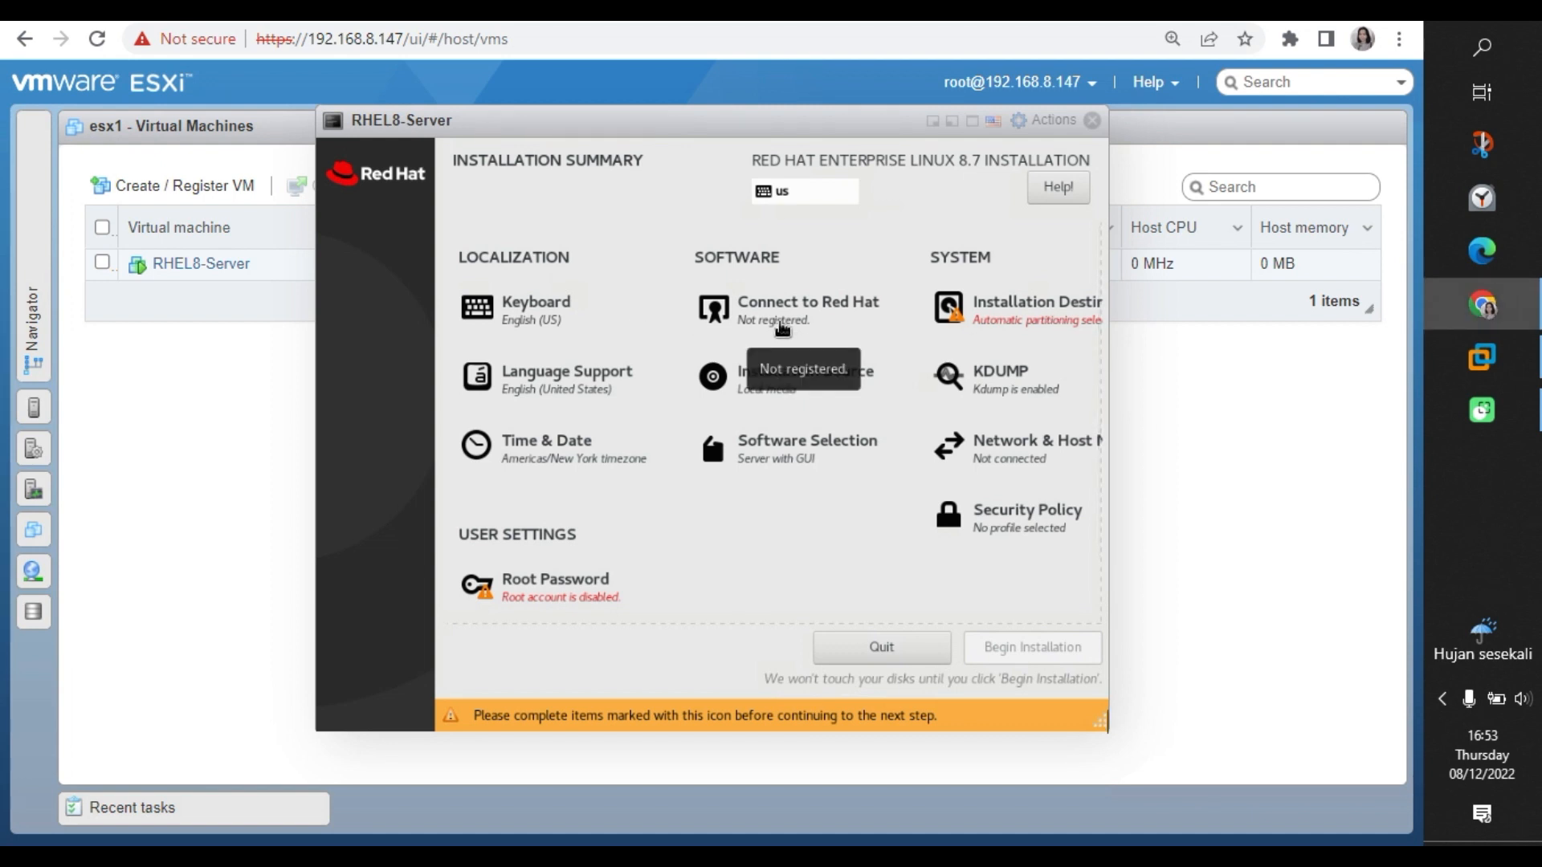
View the Connect to Red Hat form, leave it unregistered, then go to Time & Date.
{"action": "left_click", "coordinate": [794, 334]}
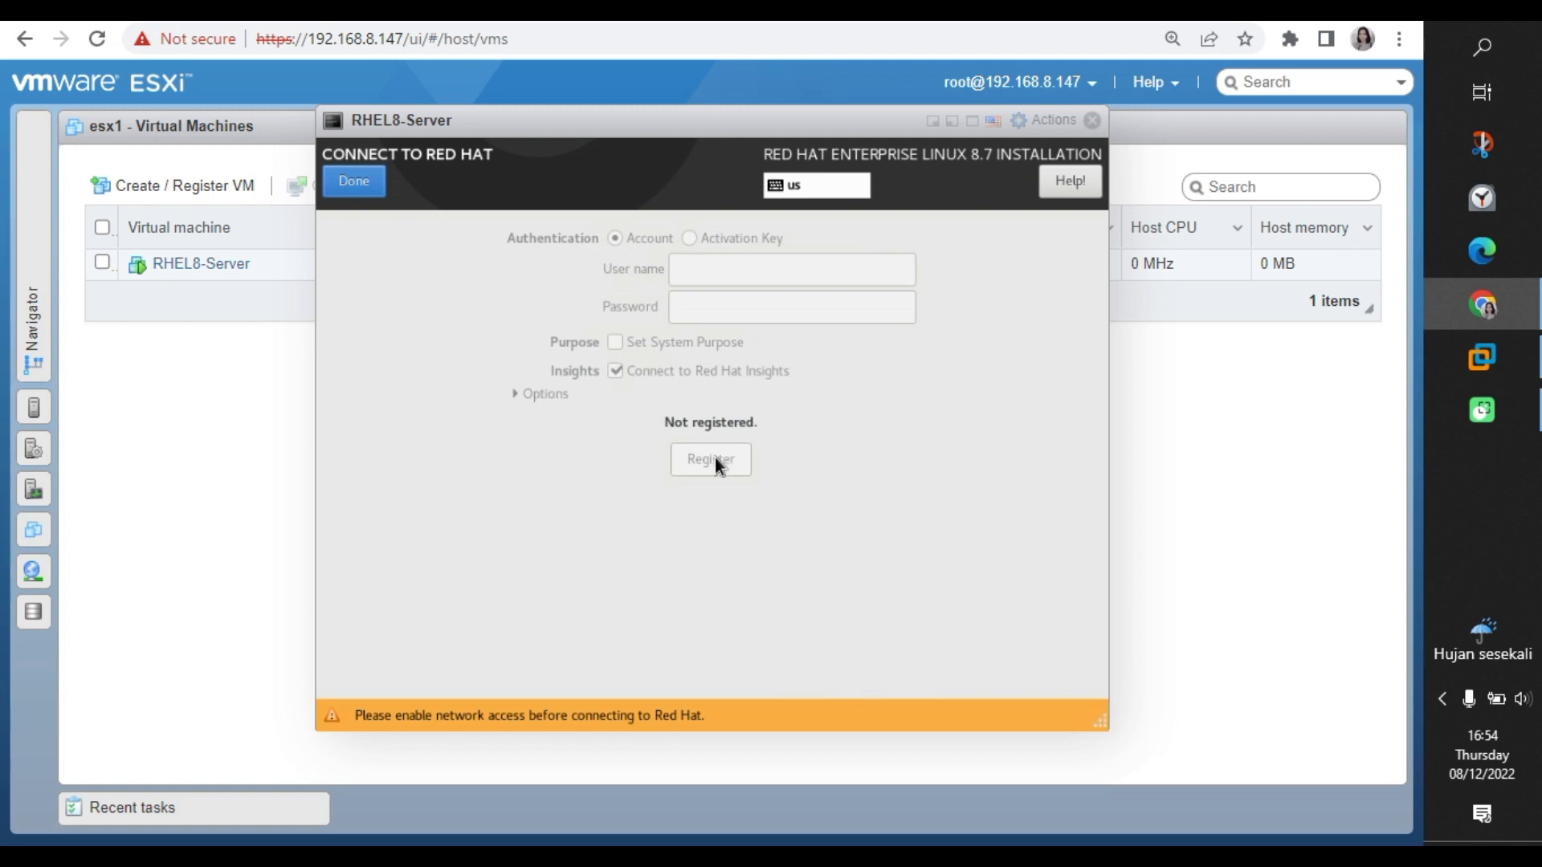
{"action": "left_click", "coordinate": [353, 182]}
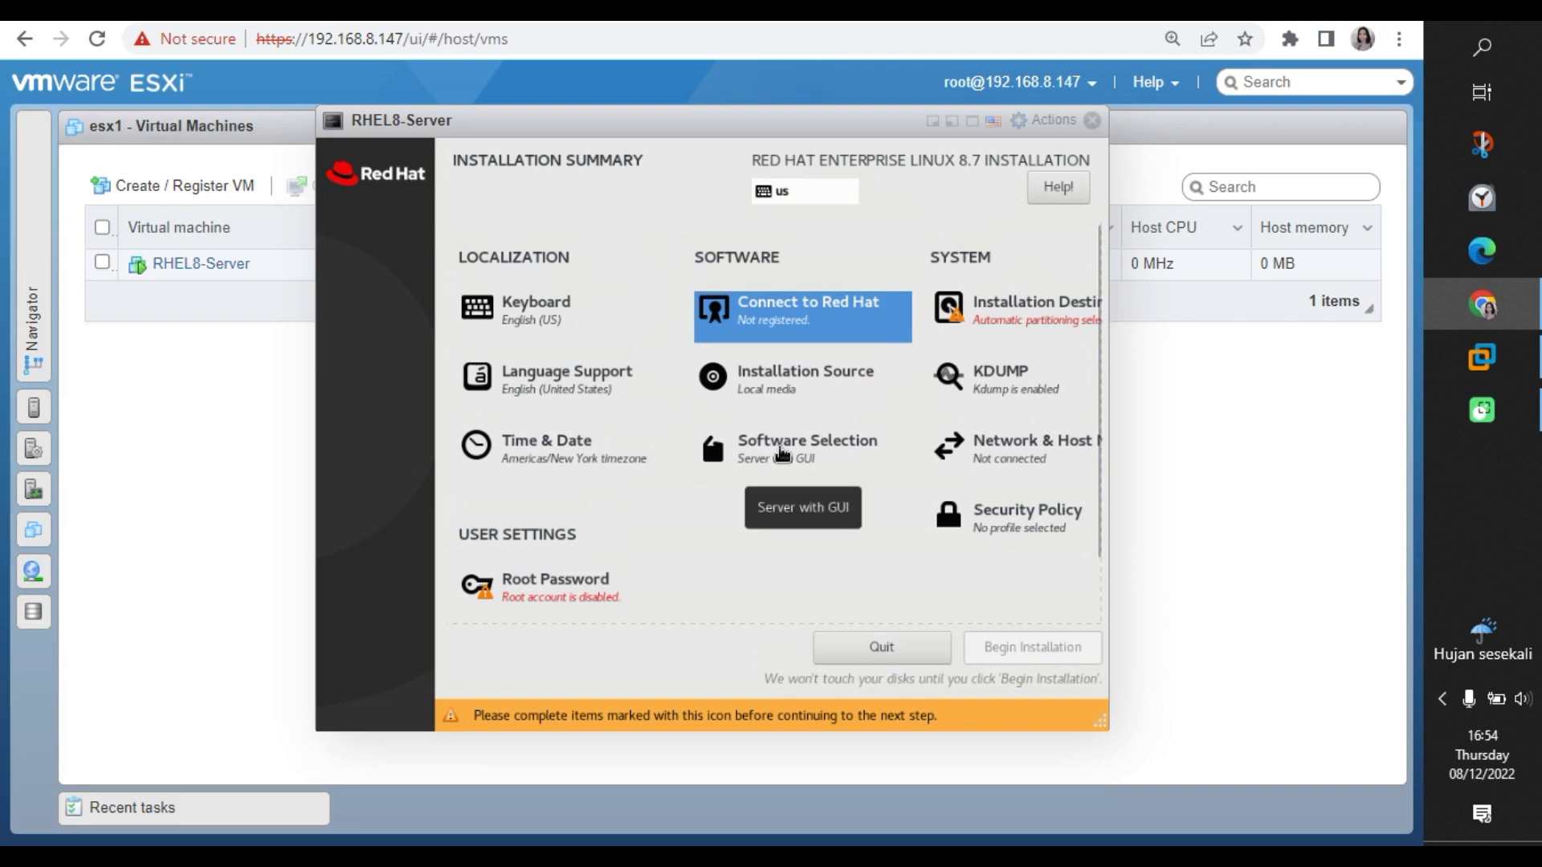
{"action": "left_click", "coordinate": [566, 460]}
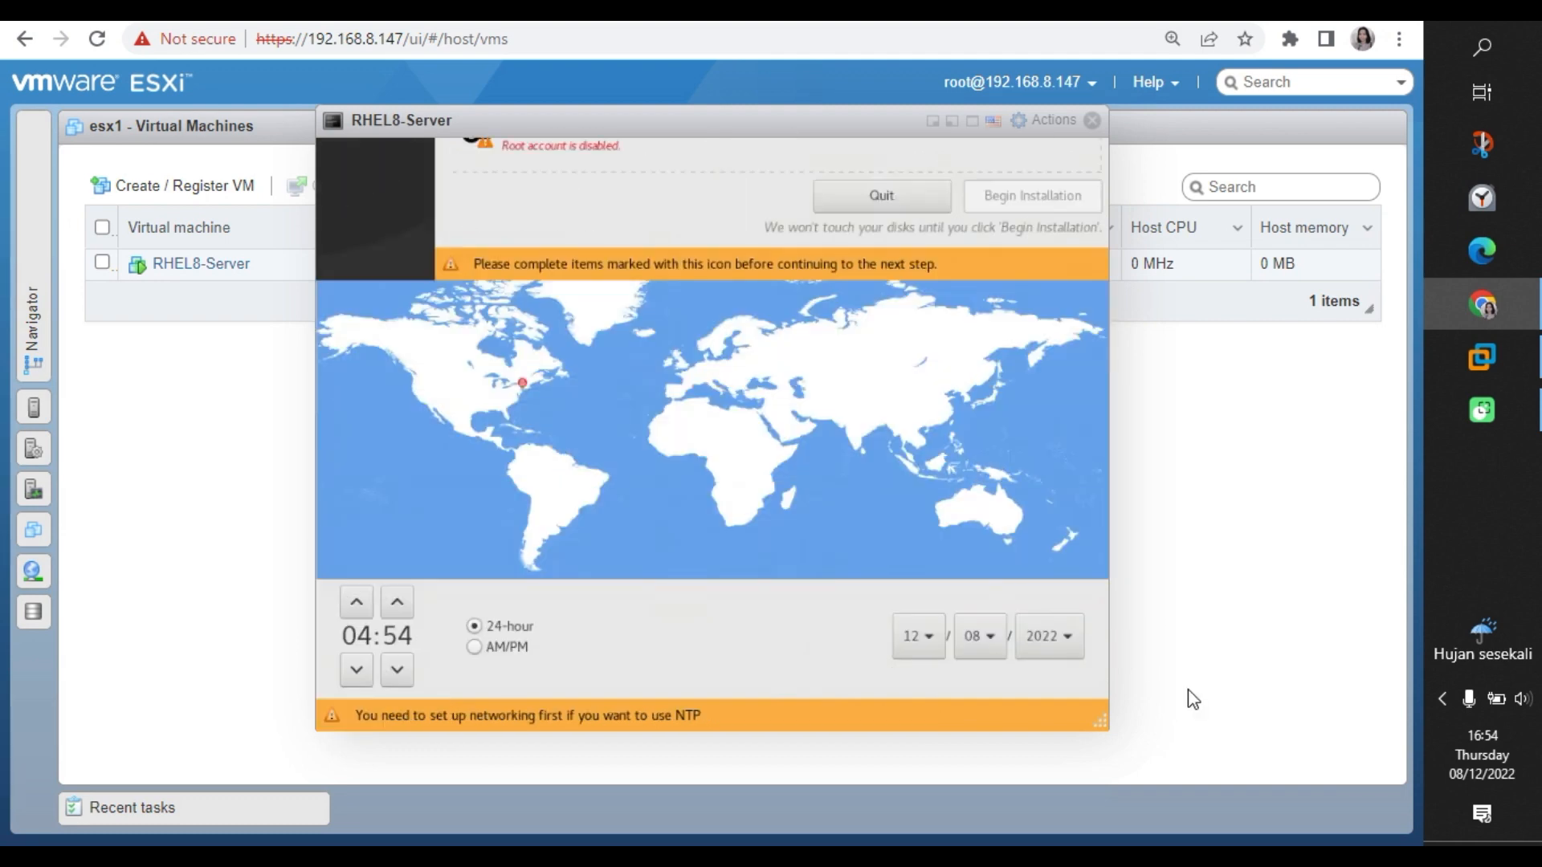
Set the time zone to region Asia, city Jakarta, and confirm.
{"action": "left_click", "coordinate": [477, 241]}
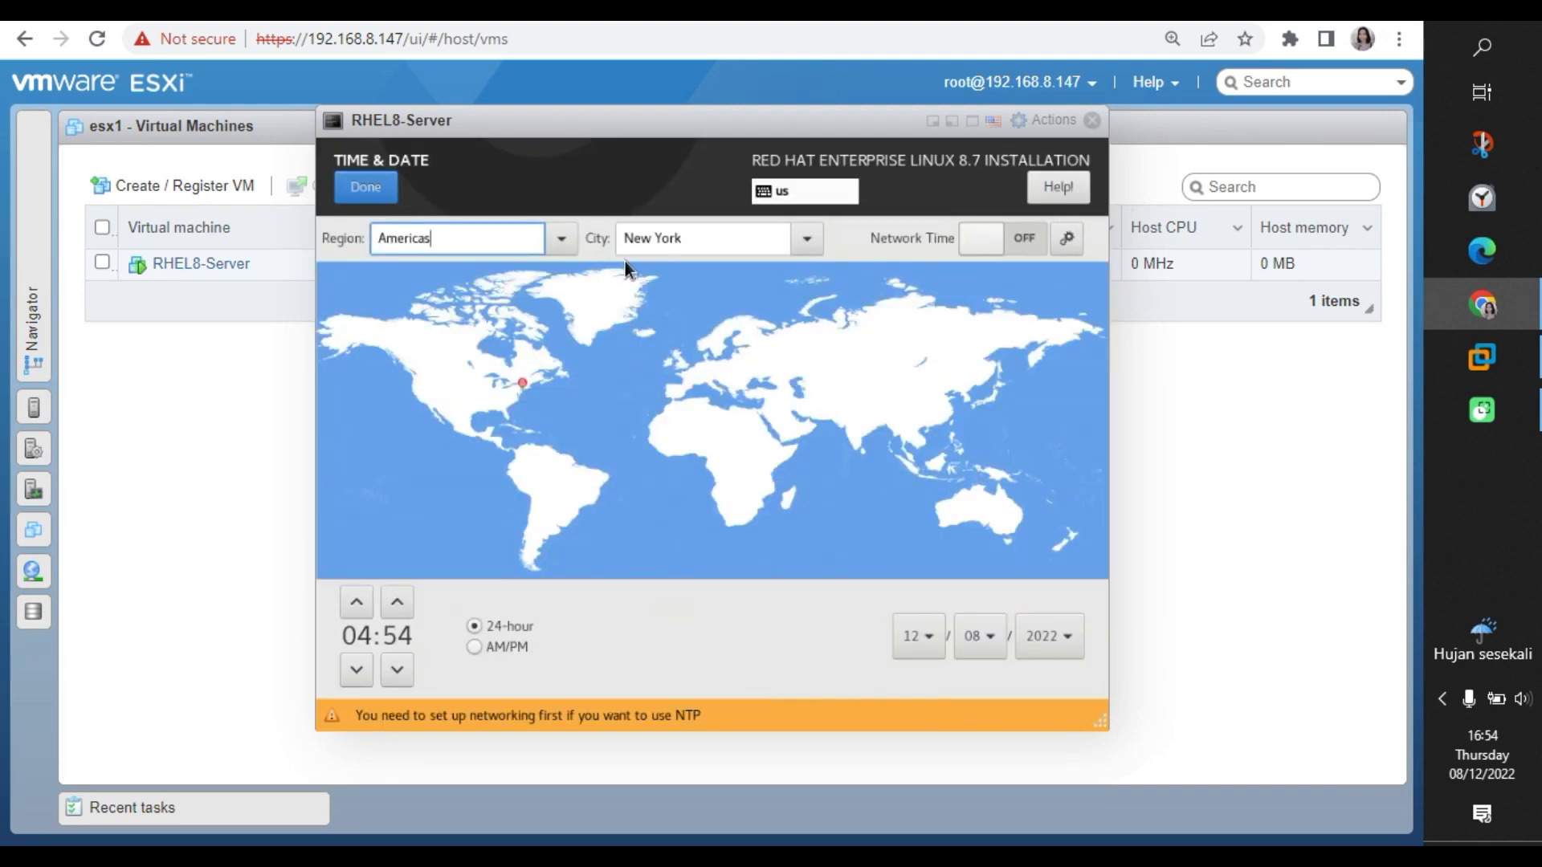
{"action": "left_click", "coordinate": [572, 249]}
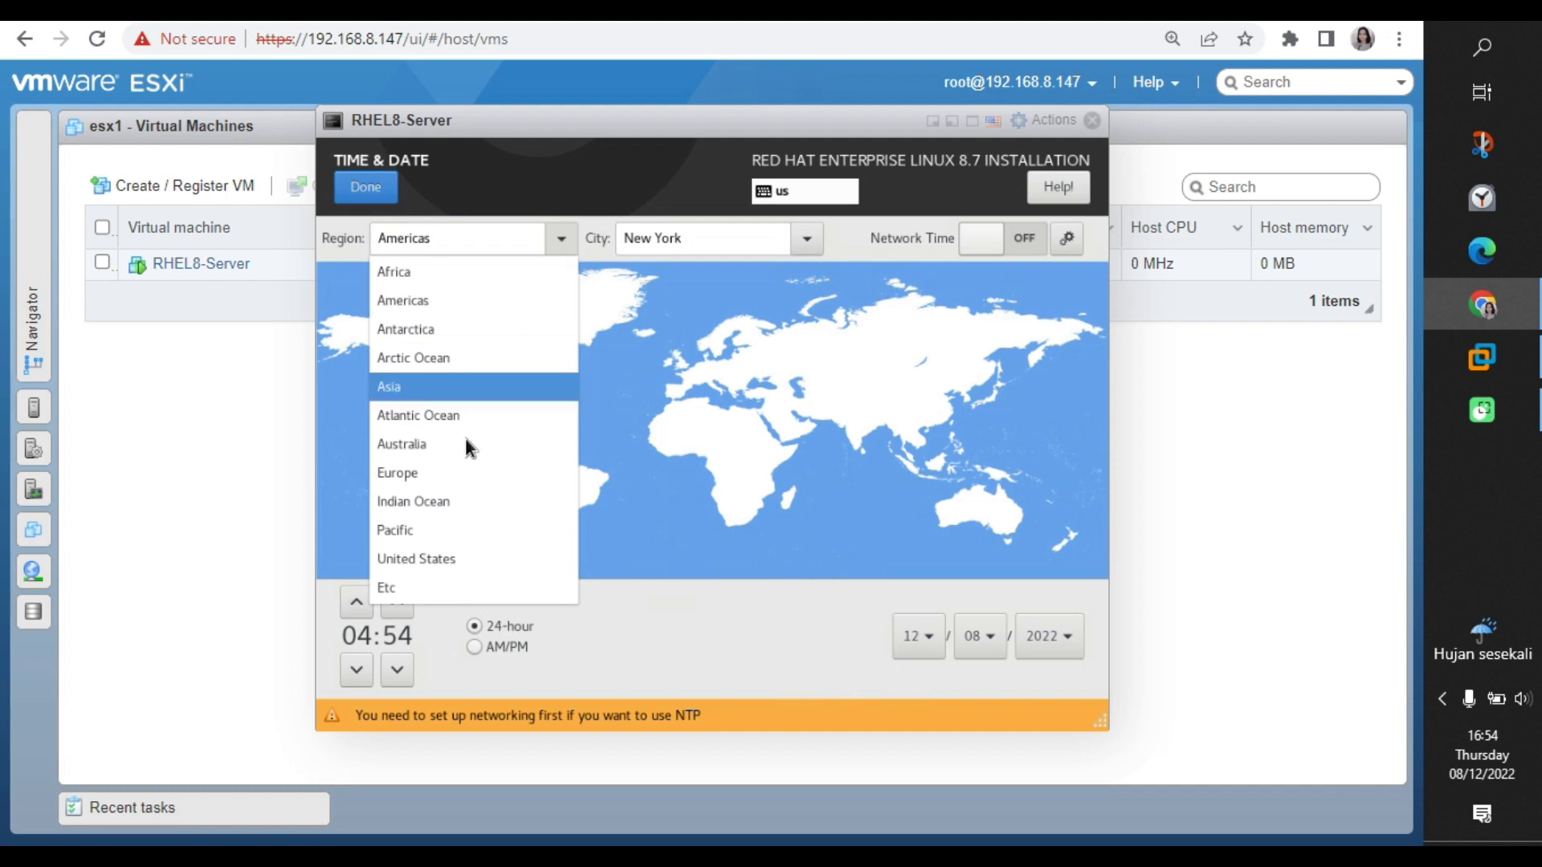
{"action": "left_click", "coordinate": [419, 392]}
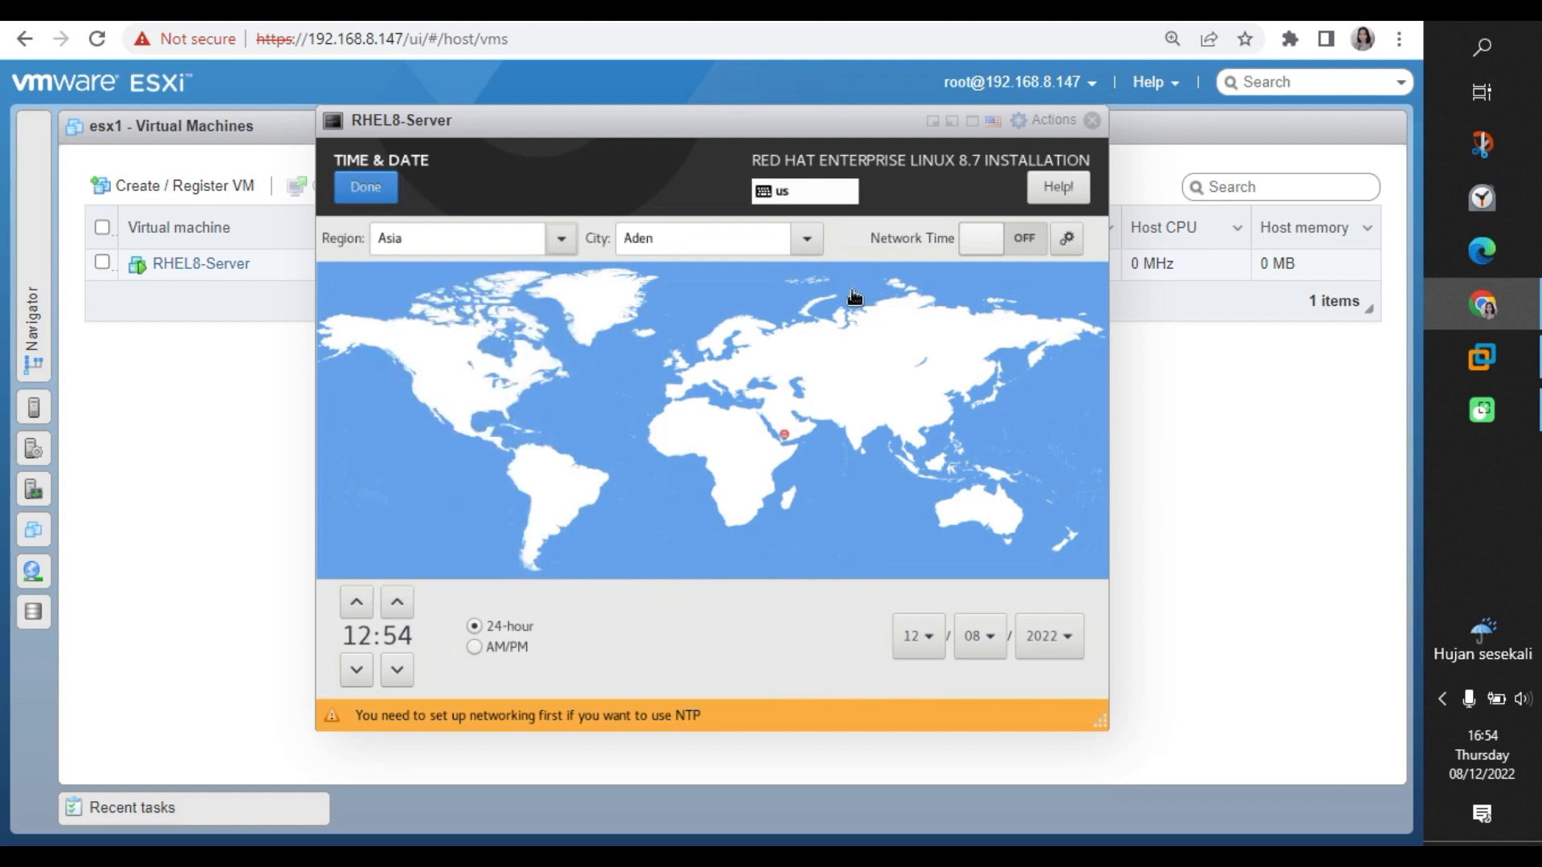
{"action": "left_click", "coordinate": [806, 239]}
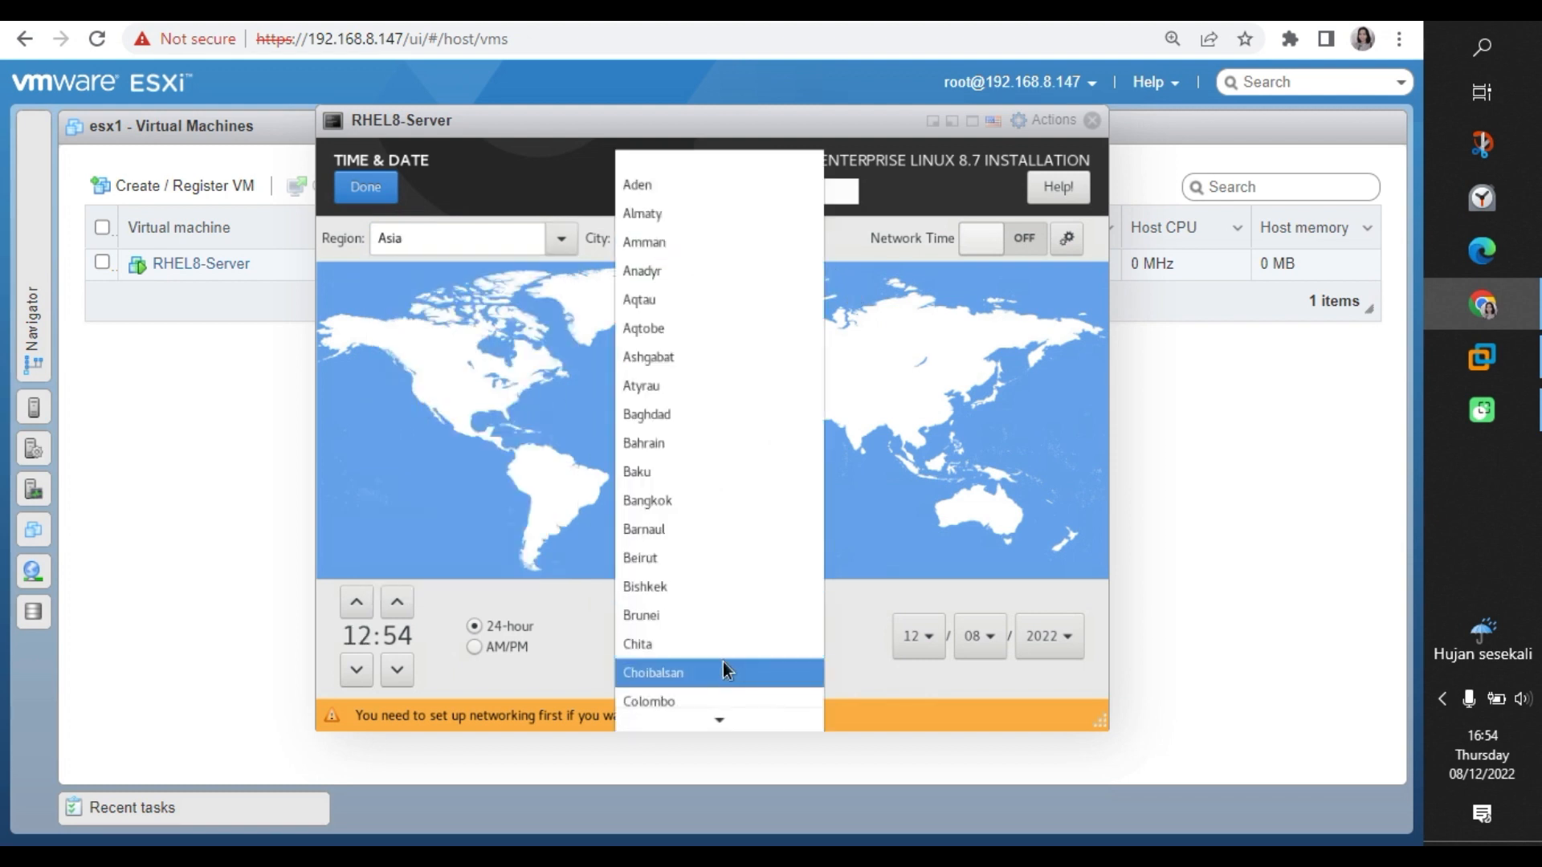
{"action": "left_click", "coordinate": [720, 721]}
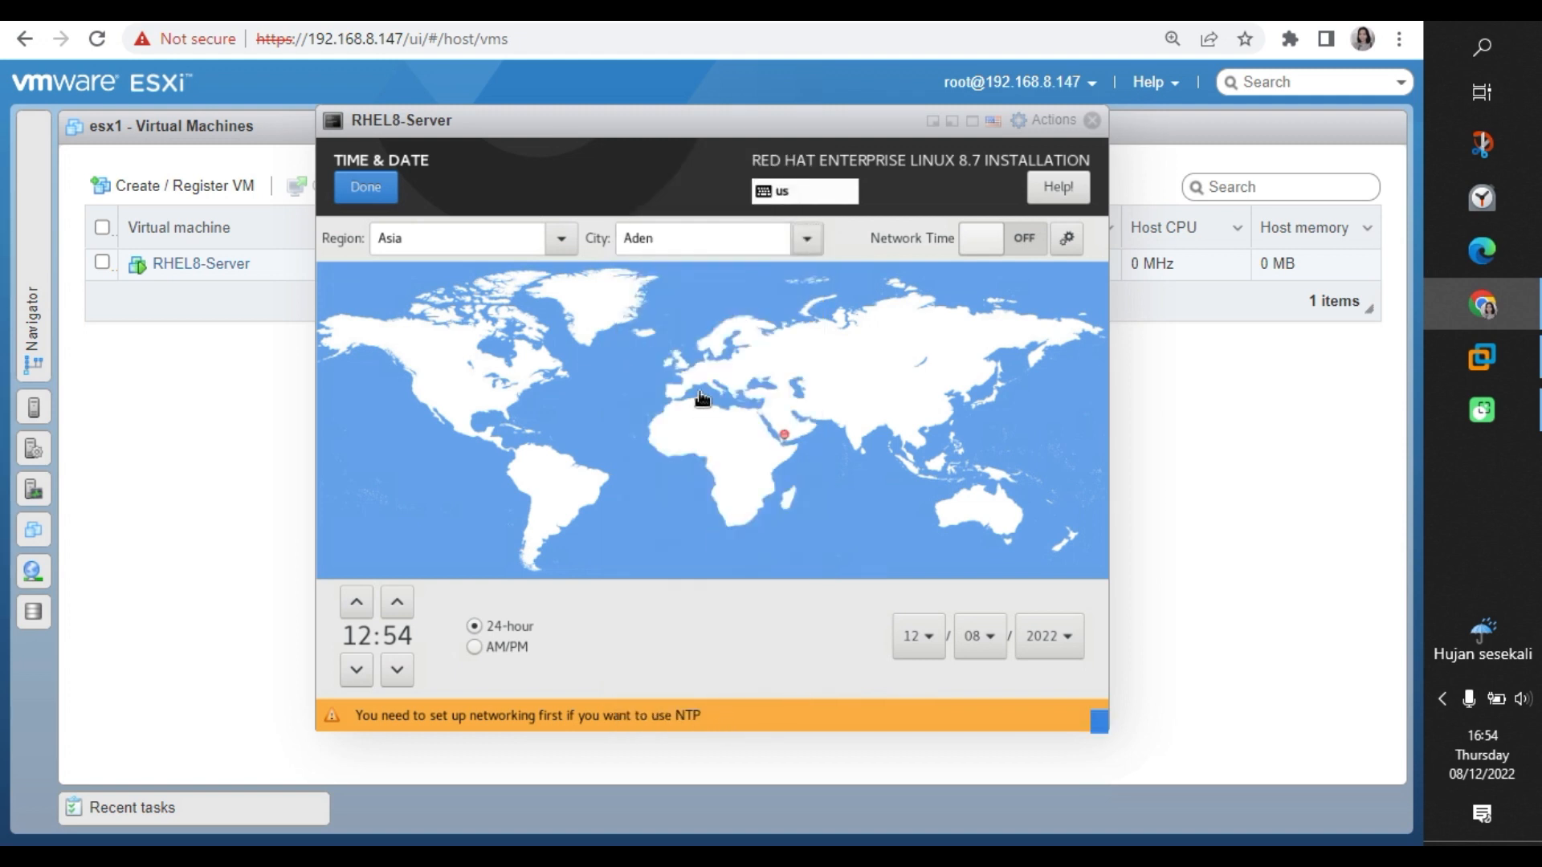
{"action": "left_click", "coordinate": [923, 481]}
{"action": "left_click", "coordinate": [989, 243]}
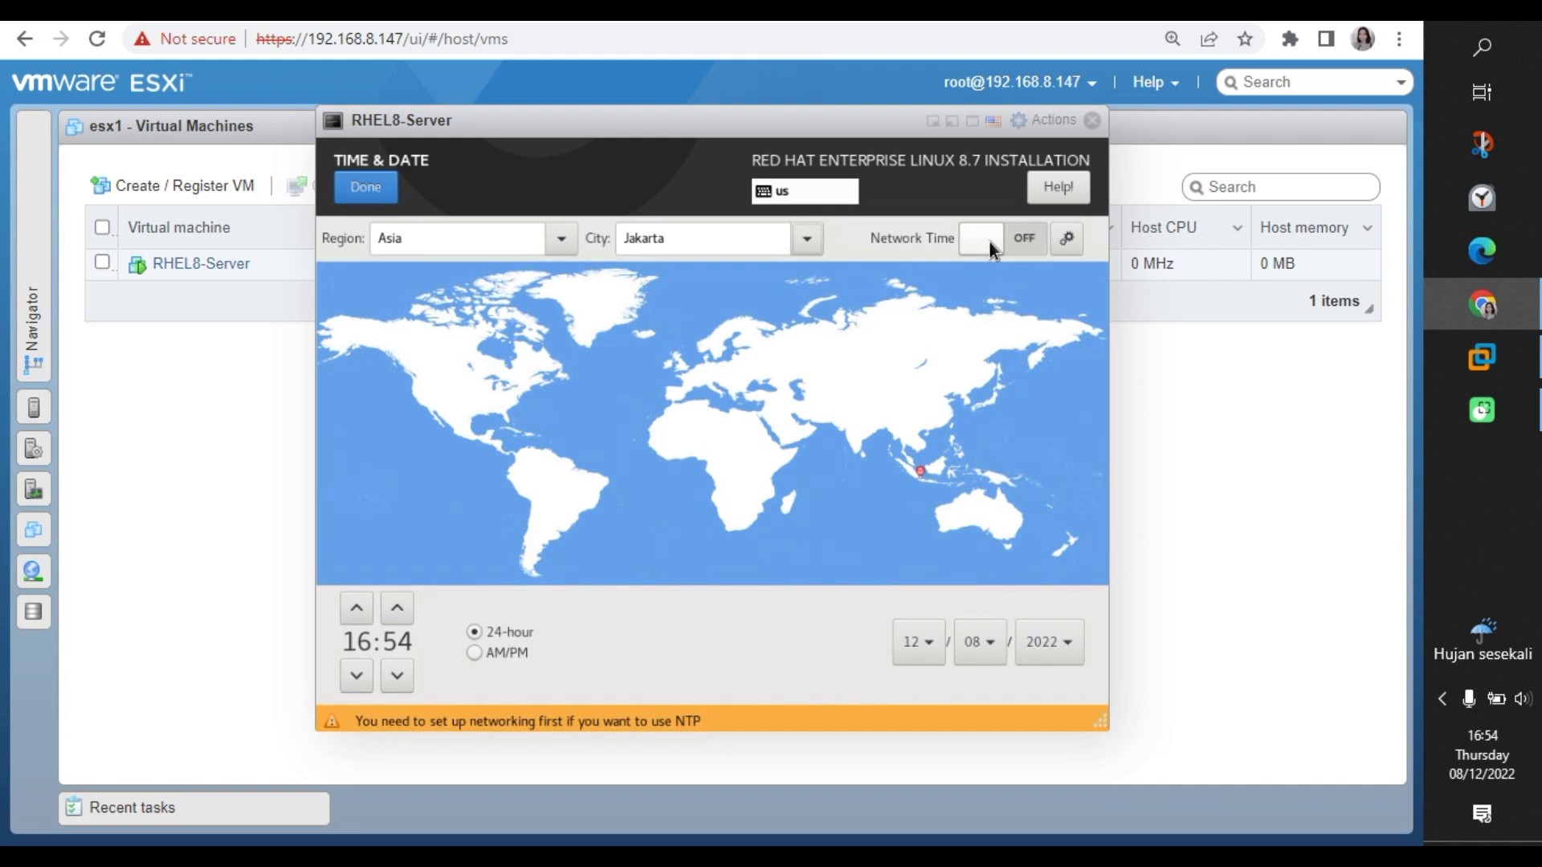
{"action": "left_click", "coordinate": [359, 189]}
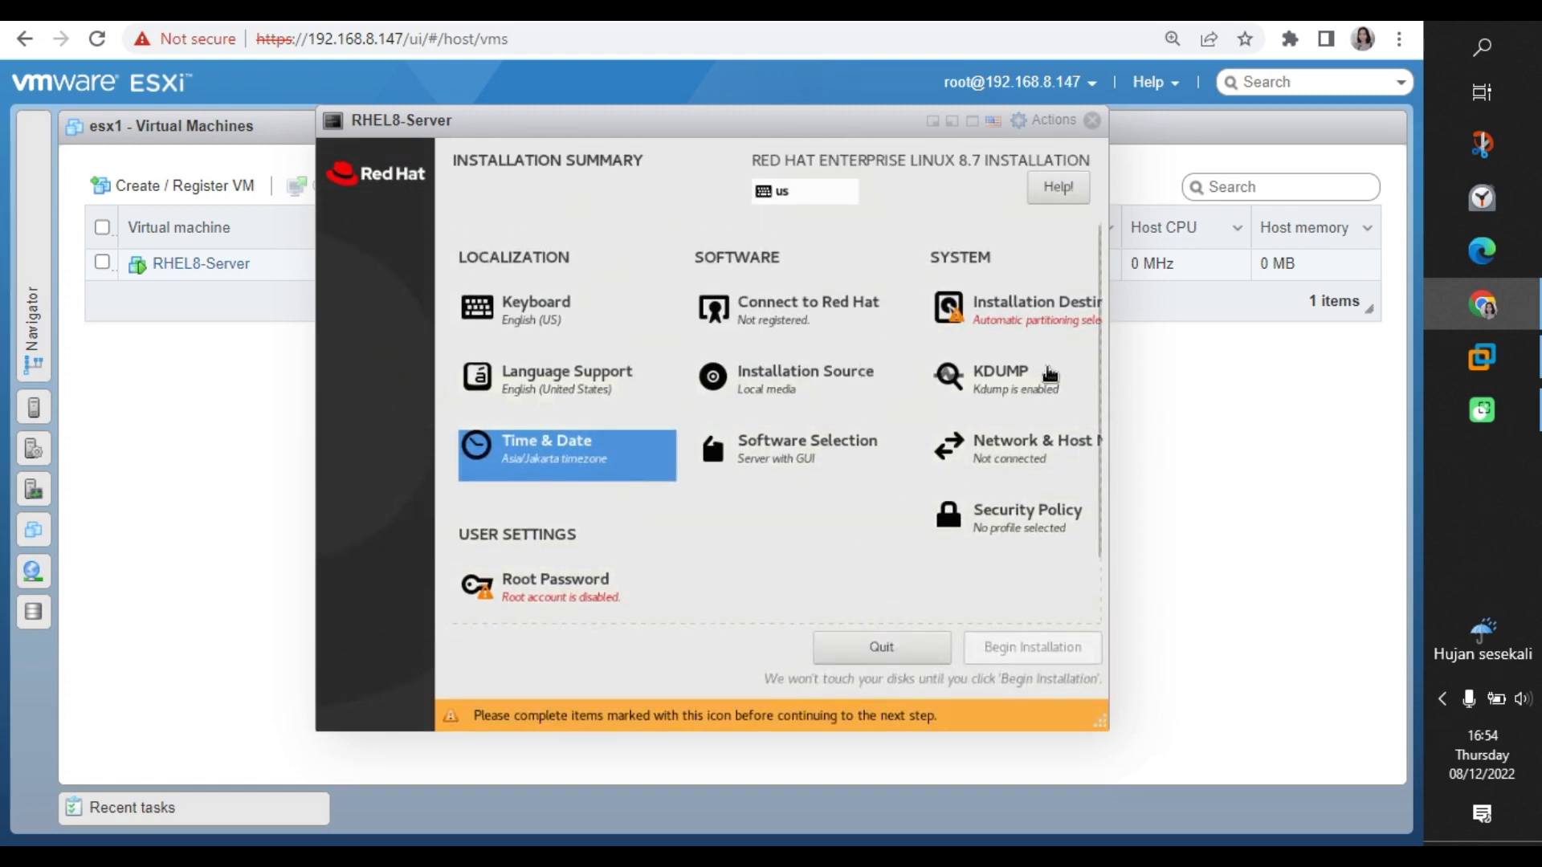
Switch Ethernet ens33 on (192.168.8.193/24), then bring up the Connect to Red Hat form.
{"action": "left_click", "coordinate": [1000, 455]}
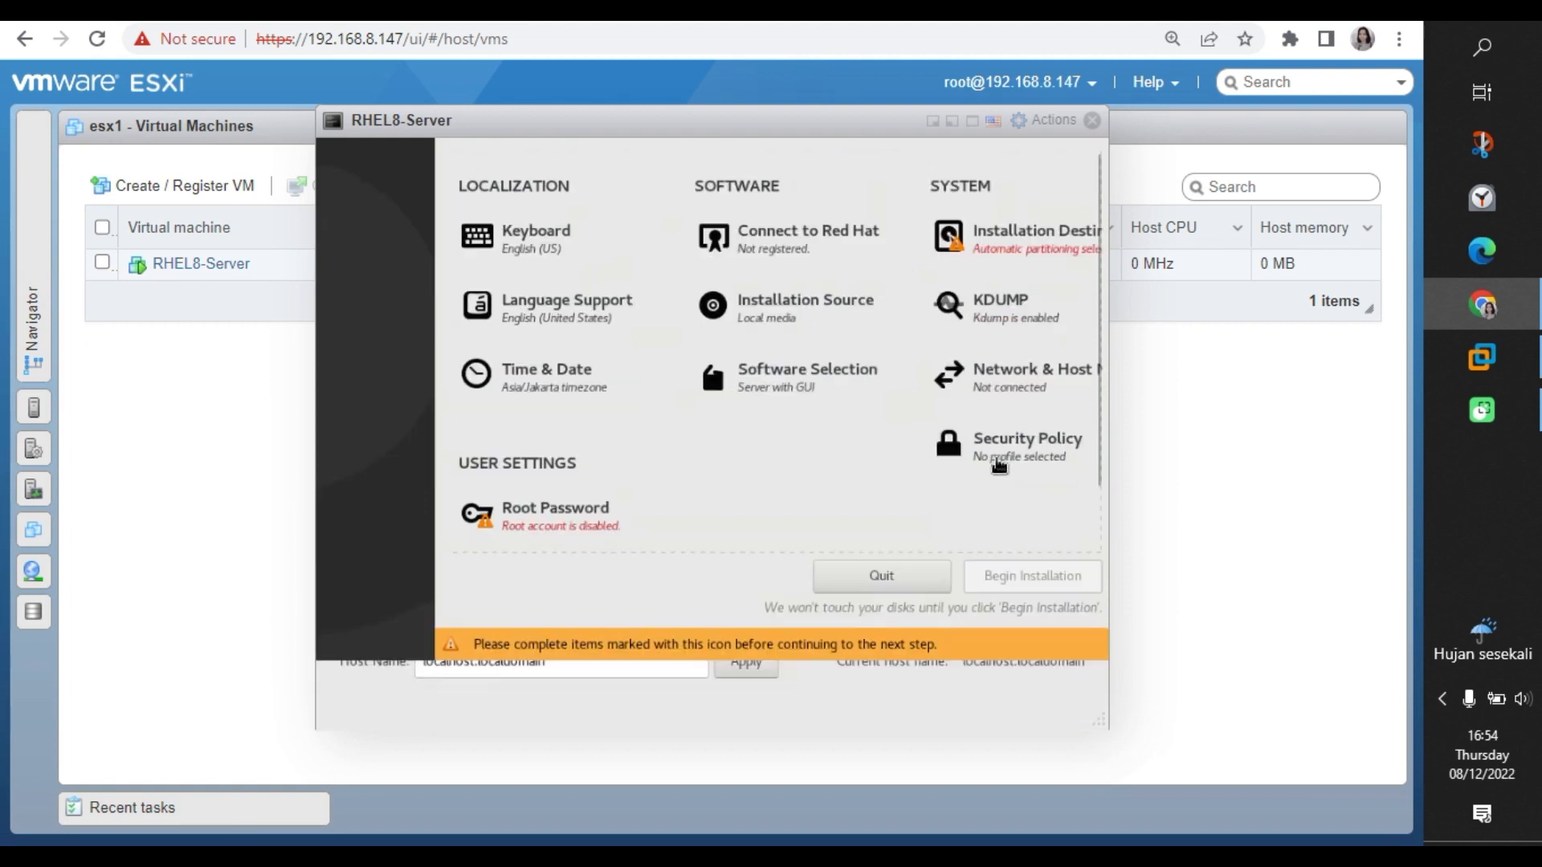
{"action": "left_click", "coordinate": [1031, 262]}
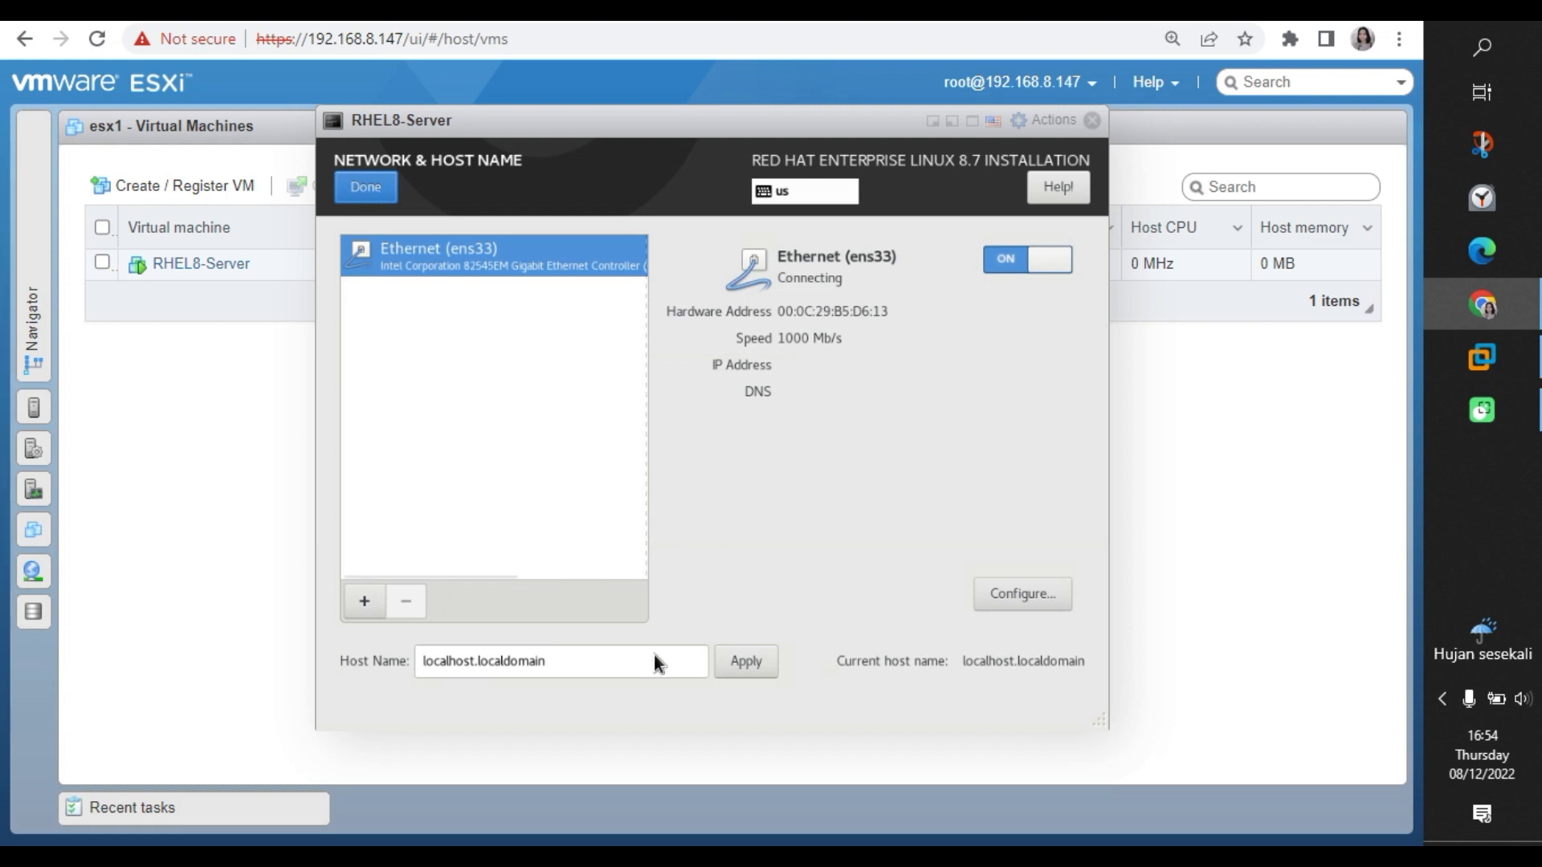
{"action": "left_click", "coordinate": [354, 190]}
{"action": "left_click", "coordinate": [753, 318]}
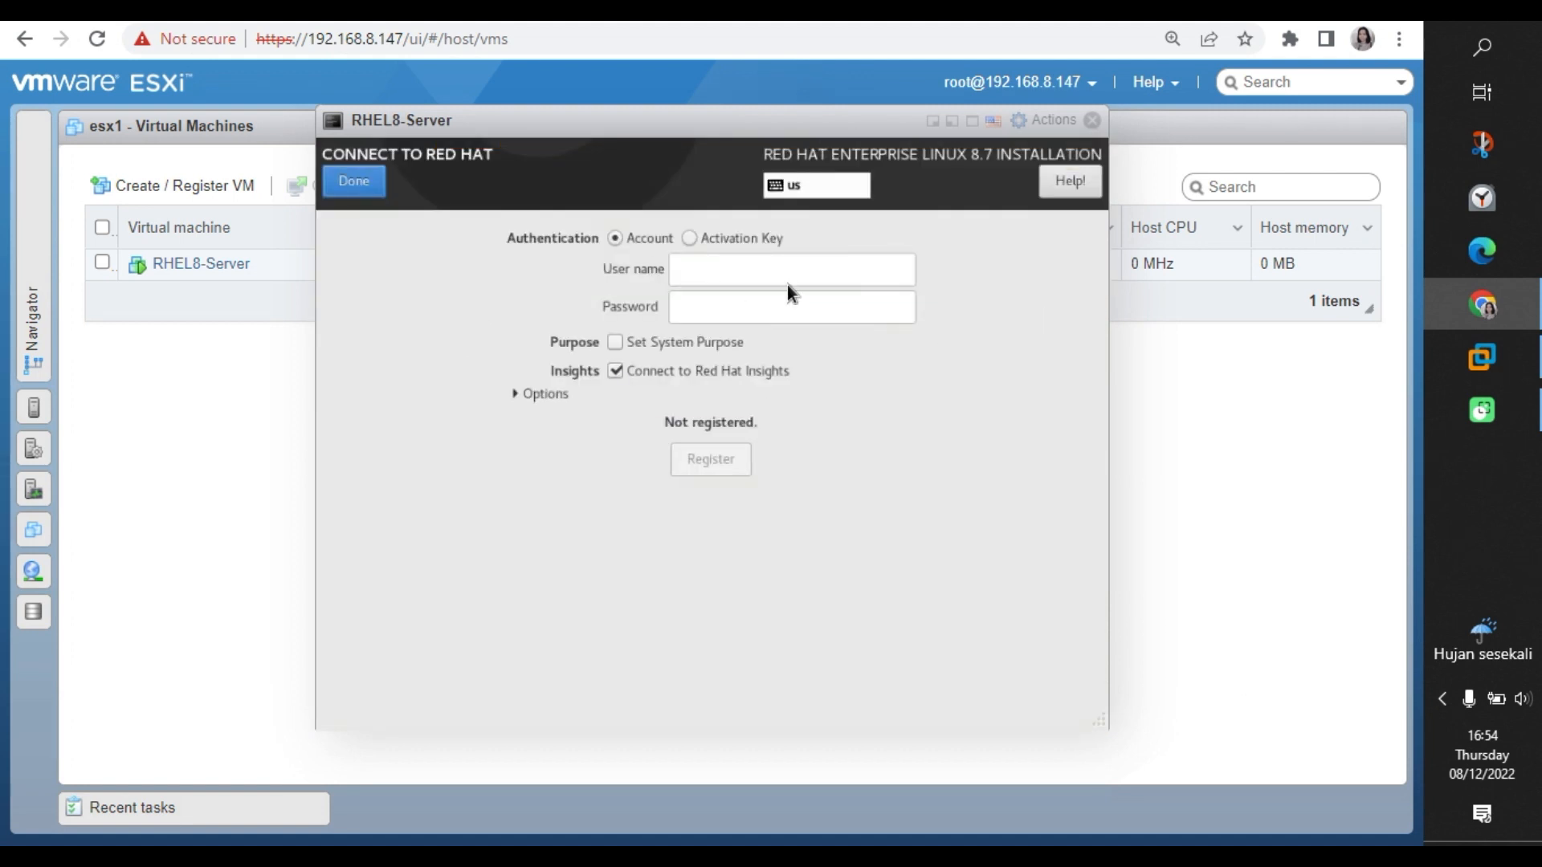
Enter the Red Hat account user name and password.
{"action": "left_click", "coordinate": [776, 273]}
{"action": "type", "text": "is"}
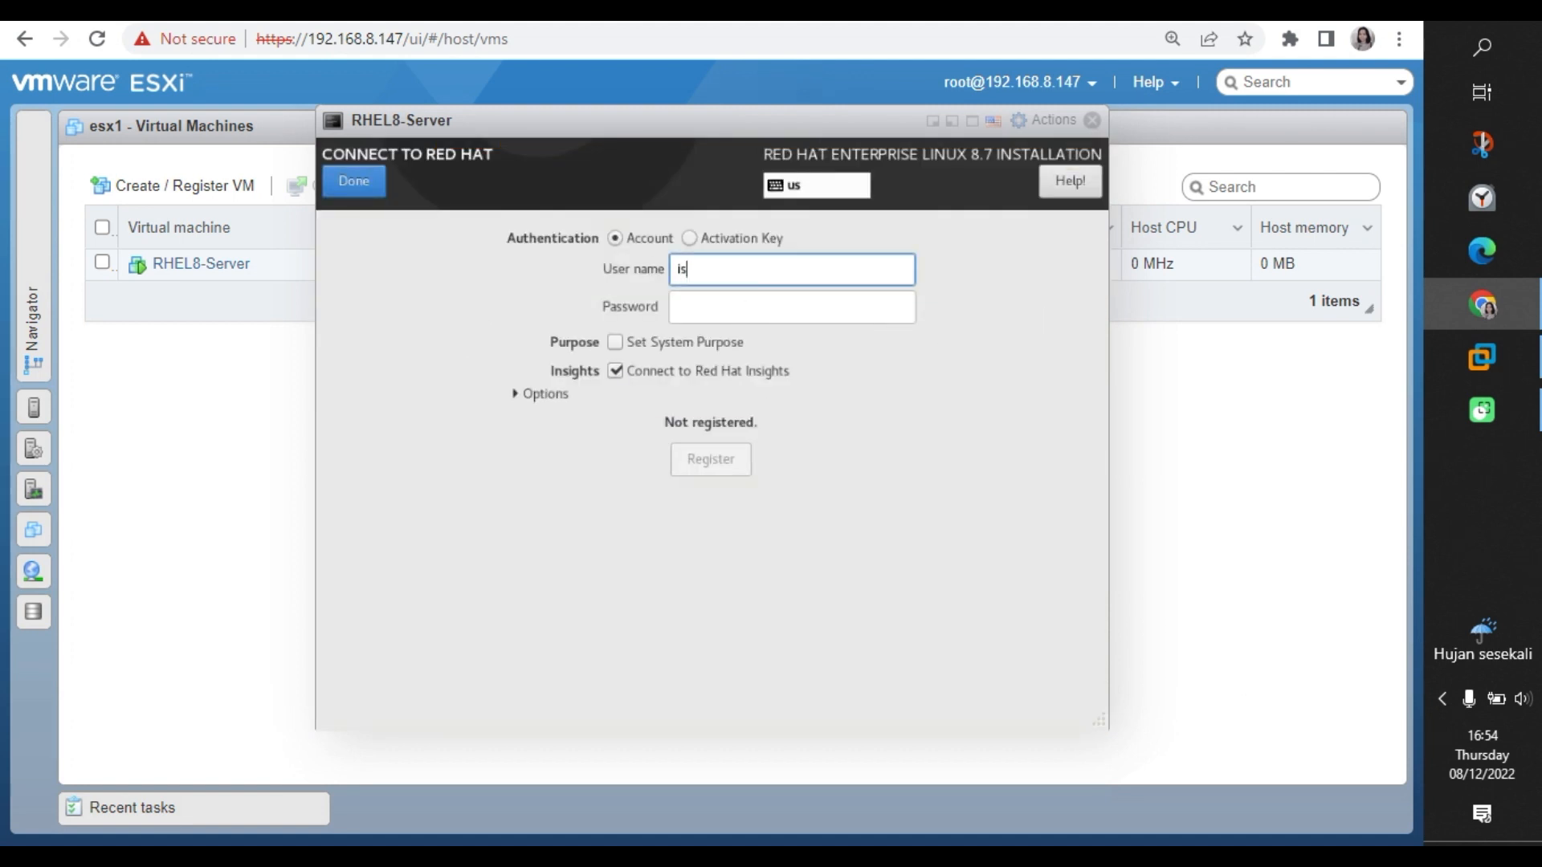
{"action": "type", "text": "lzm"}
{"action": "left_click", "coordinate": [711, 319]}
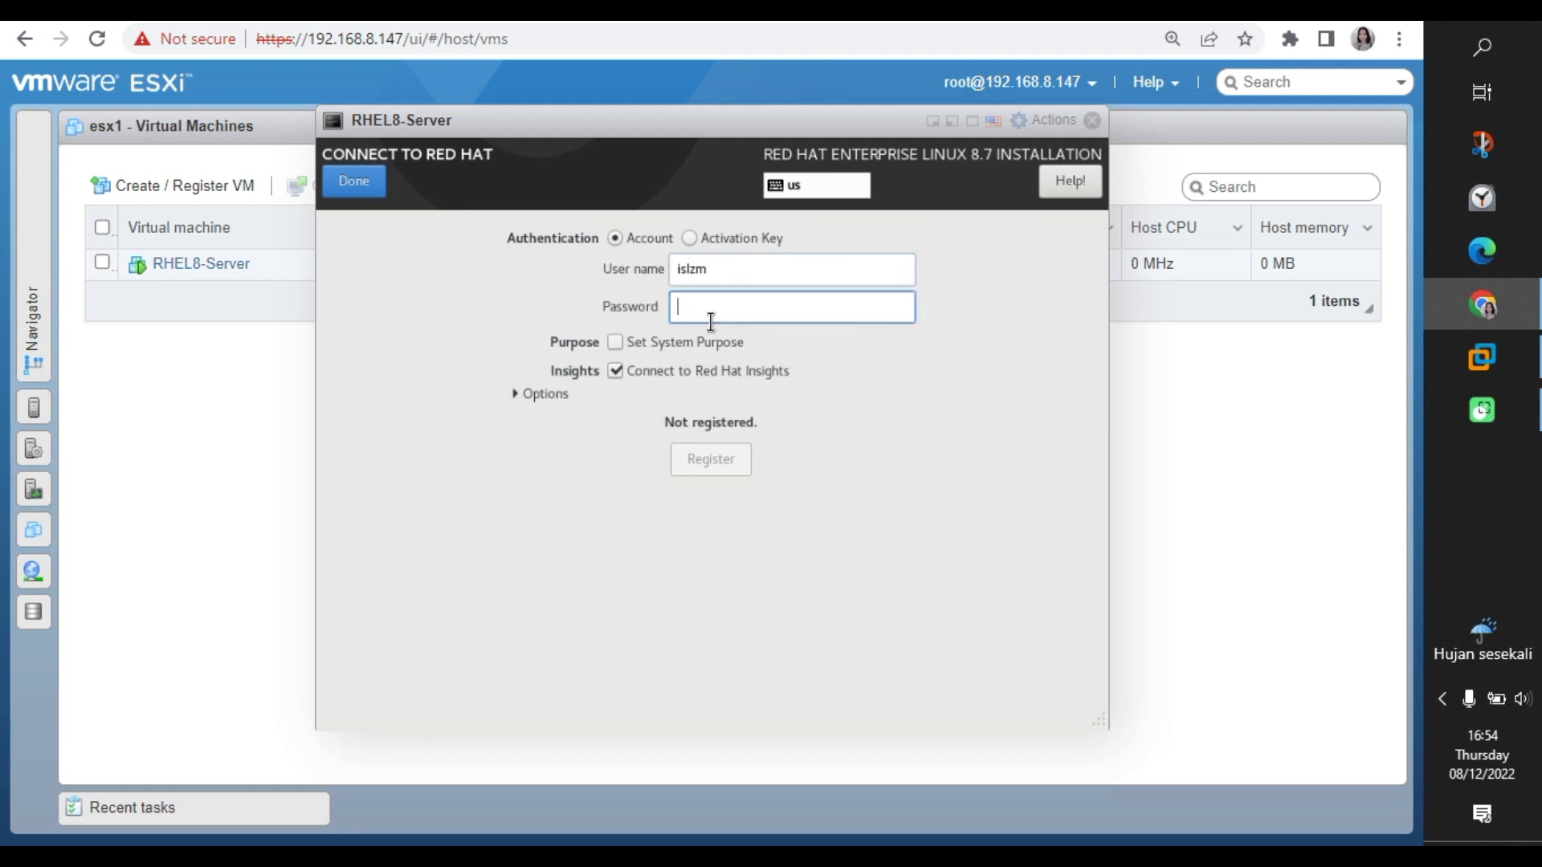
{"action": "type", "text": "•••••••••"}
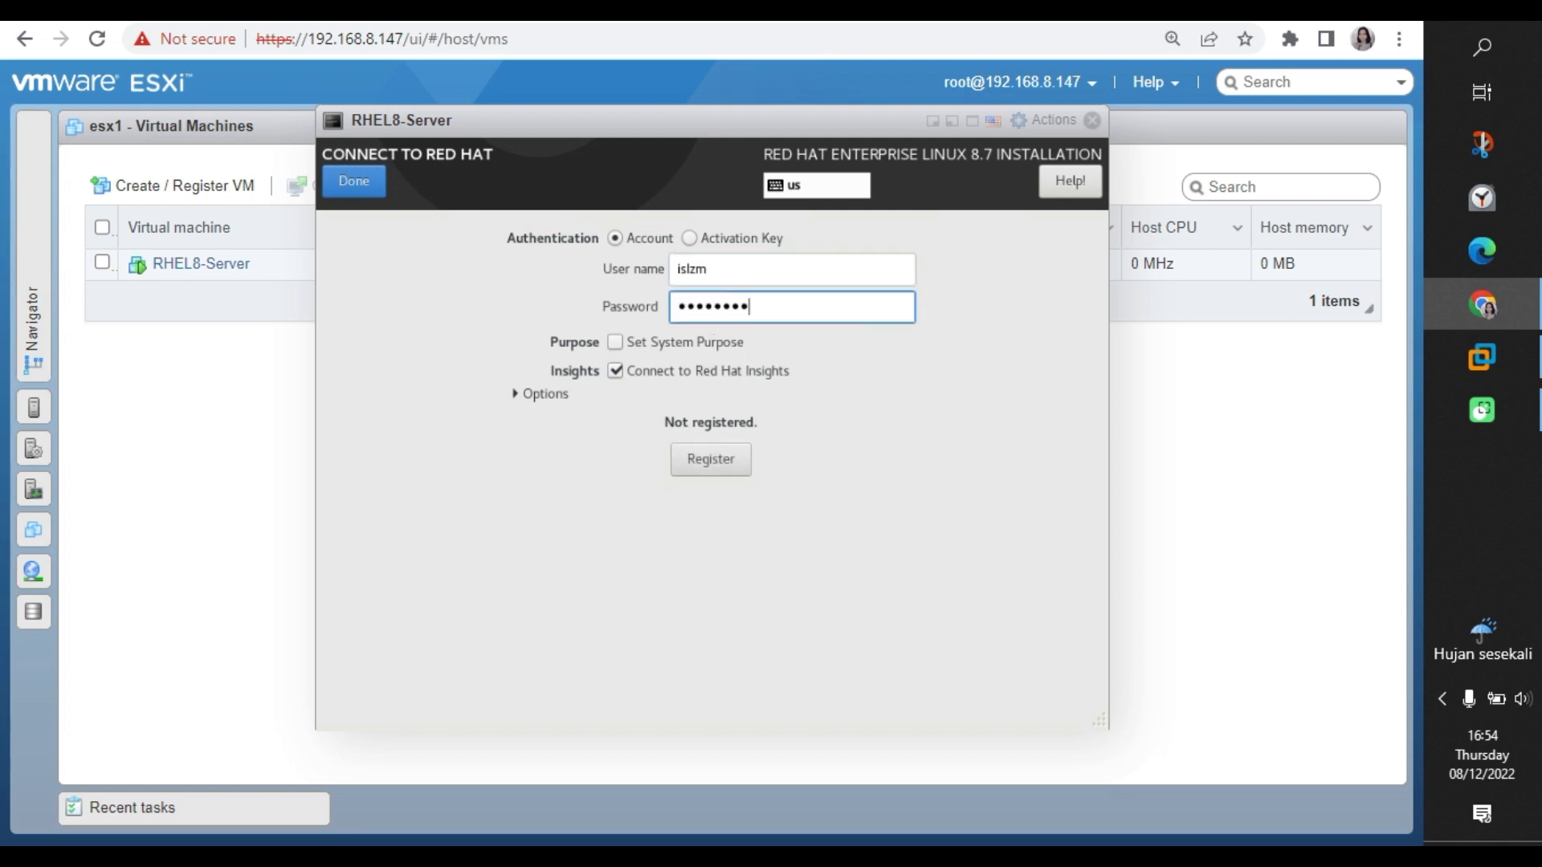
{"action": "type", "text": "••••••••"}
Set system purpose: role Red Hat Enterprise Linux Server, SLA Self-Support, usage Production.
{"action": "left_click", "coordinate": [615, 343]}
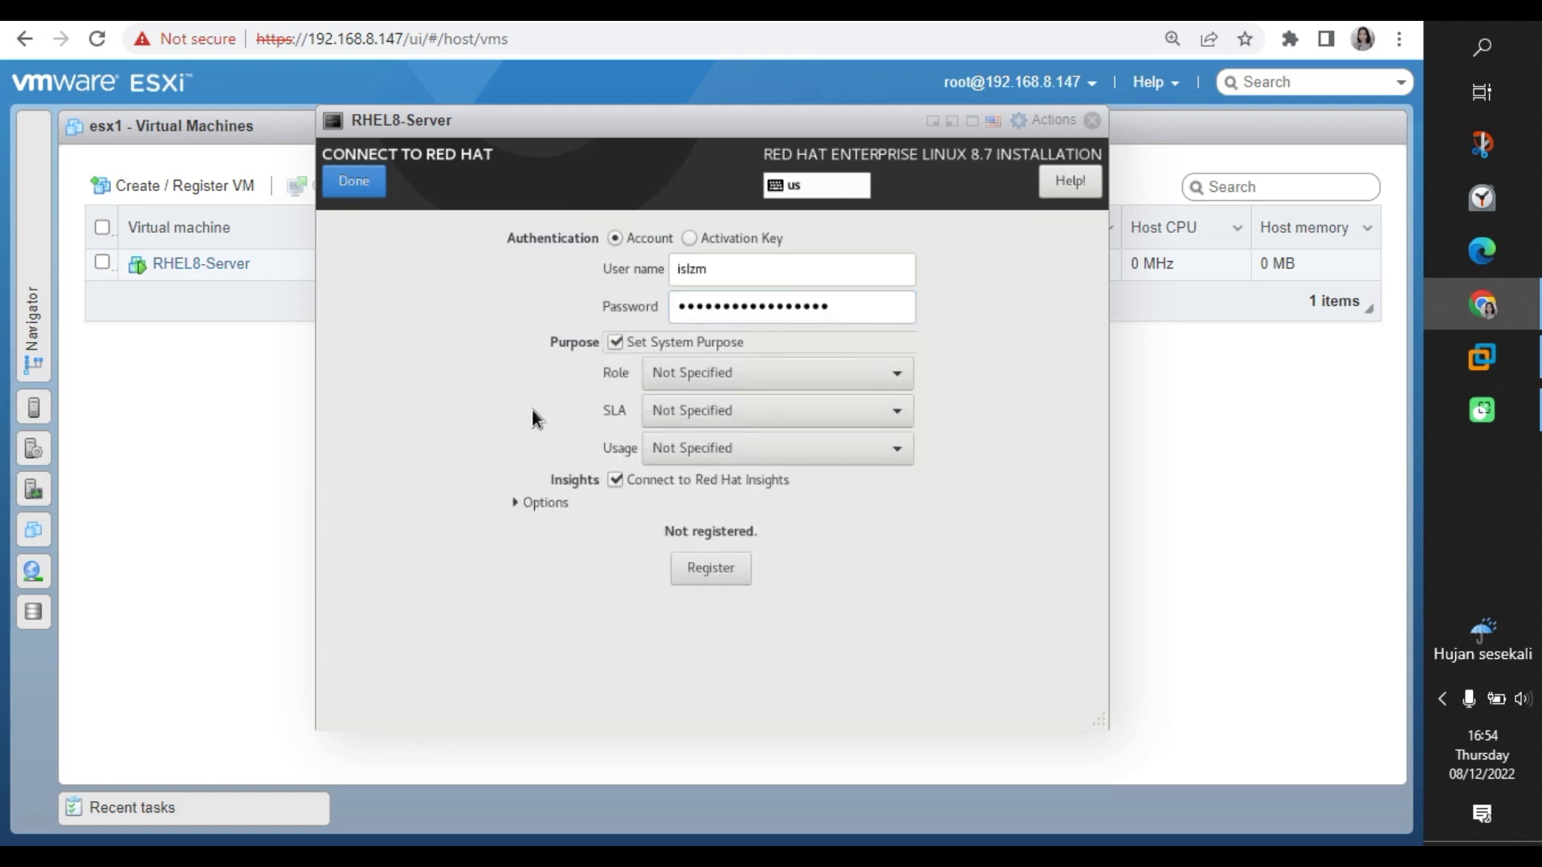
{"action": "left_click", "coordinate": [712, 381]}
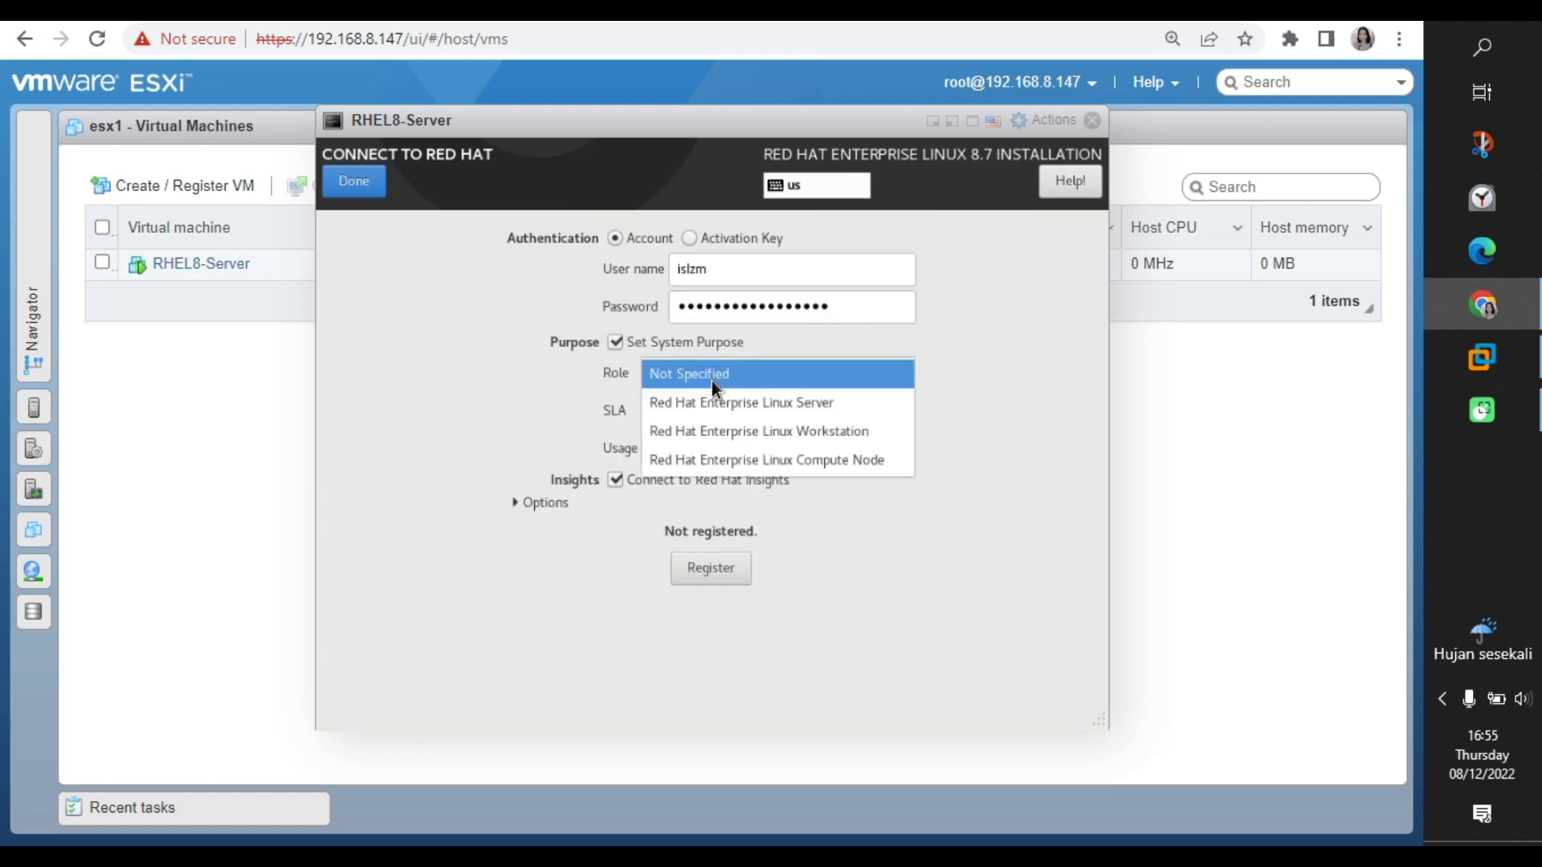
{"action": "left_click", "coordinate": [711, 402]}
{"action": "left_click", "coordinate": [702, 412]}
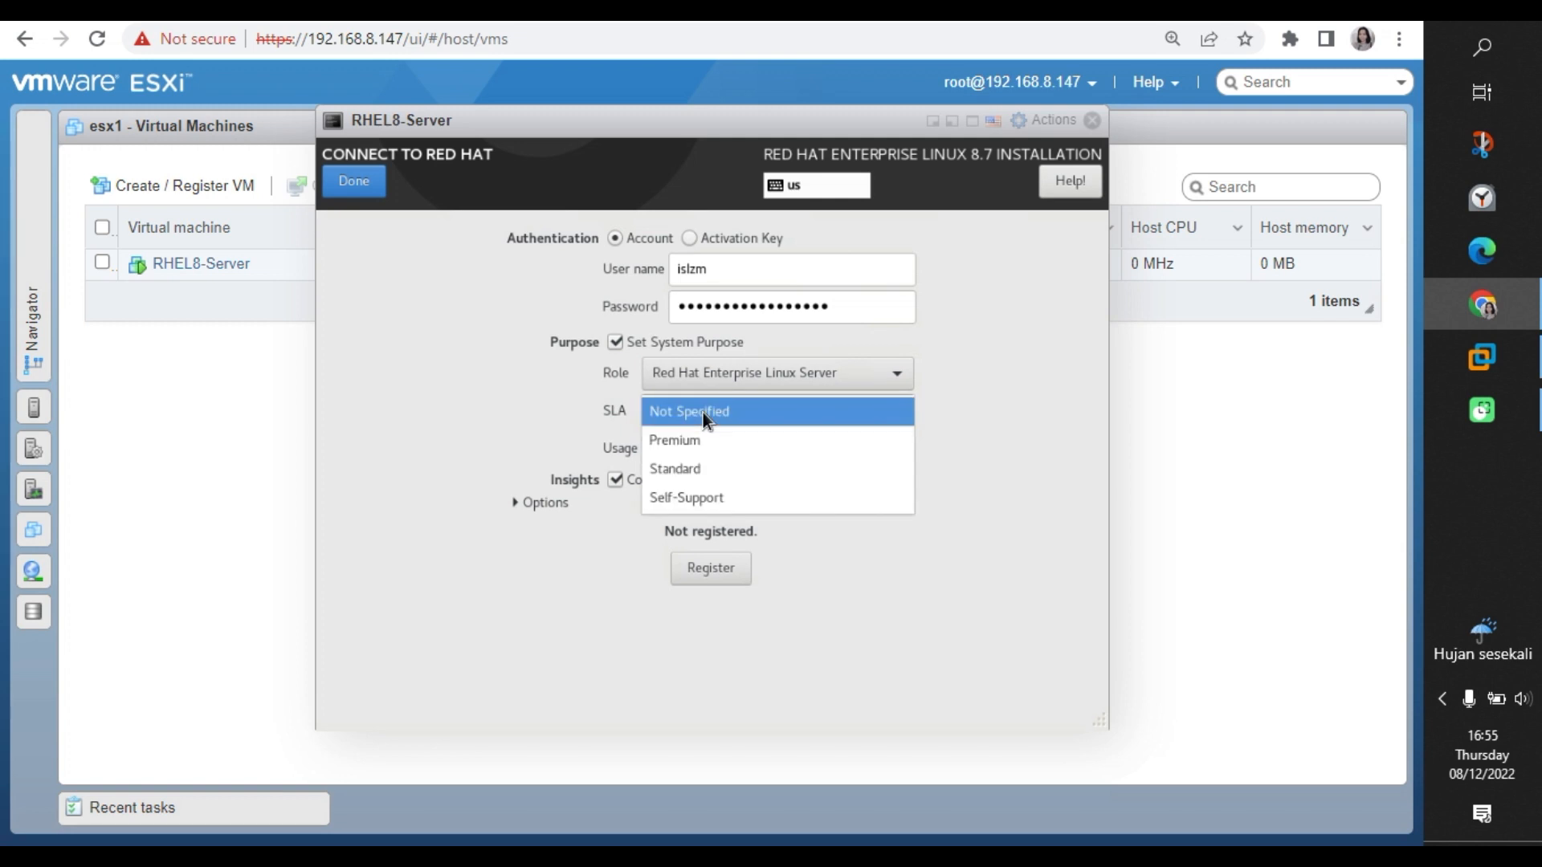
{"action": "left_click", "coordinate": [683, 498]}
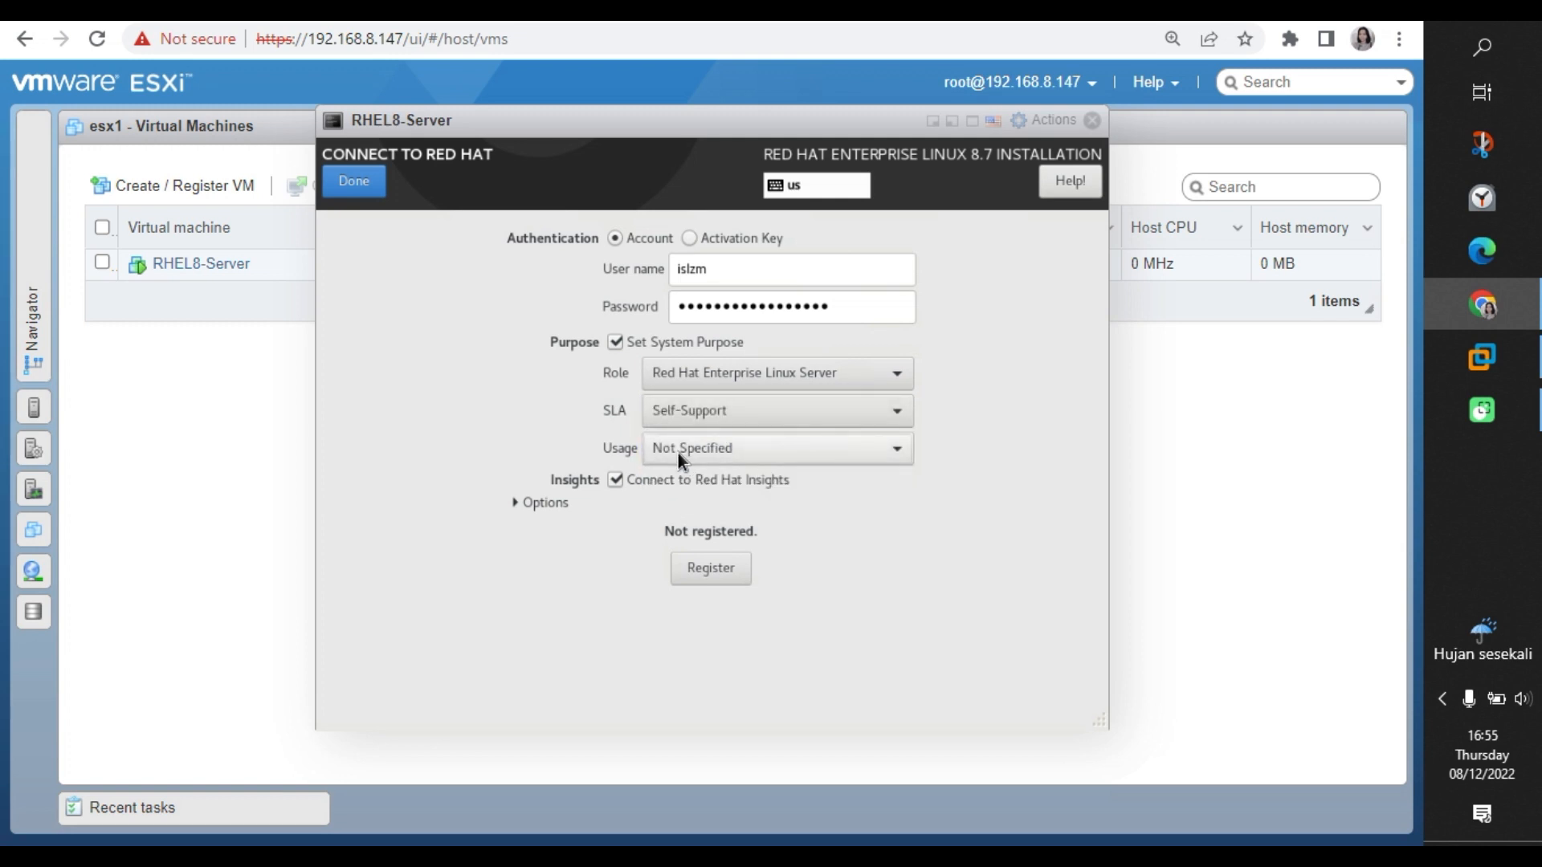
{"action": "left_click", "coordinate": [678, 453]}
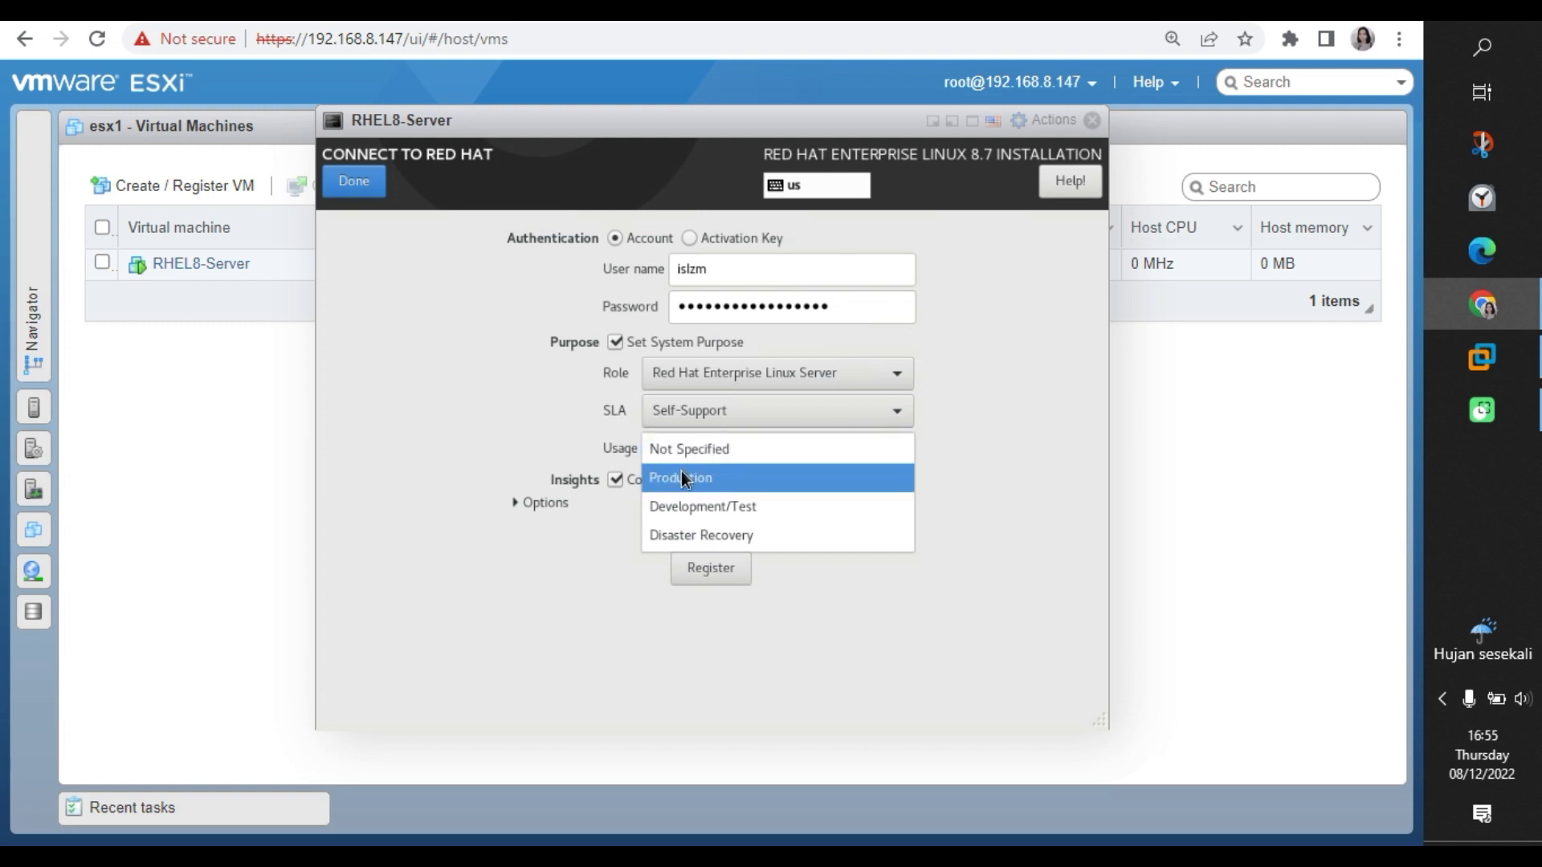
{"action": "left_click", "coordinate": [681, 479]}
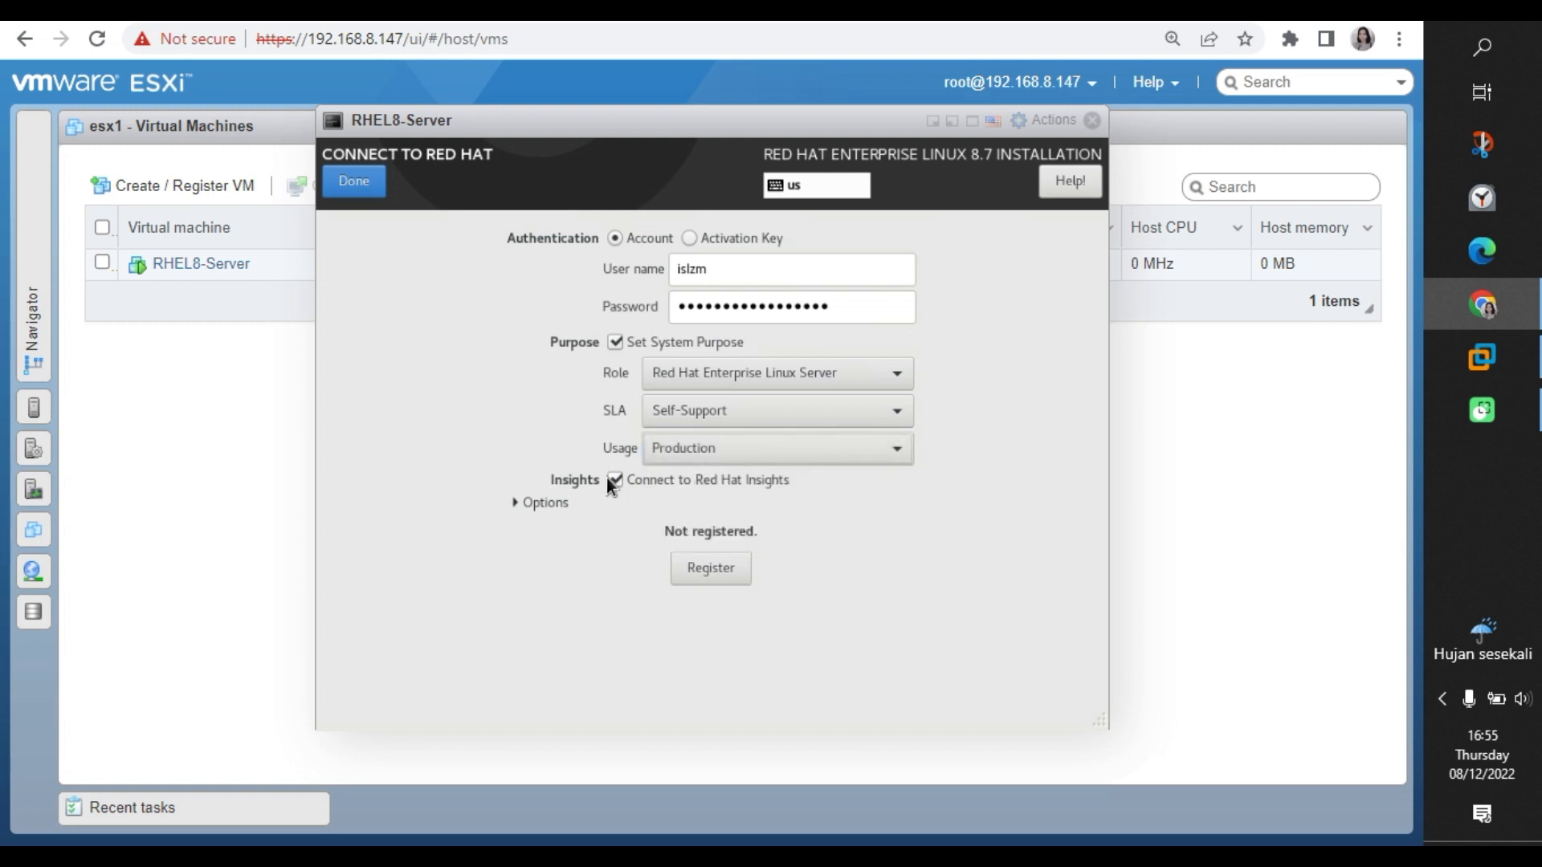
{"action": "left_click", "coordinate": [516, 504]}
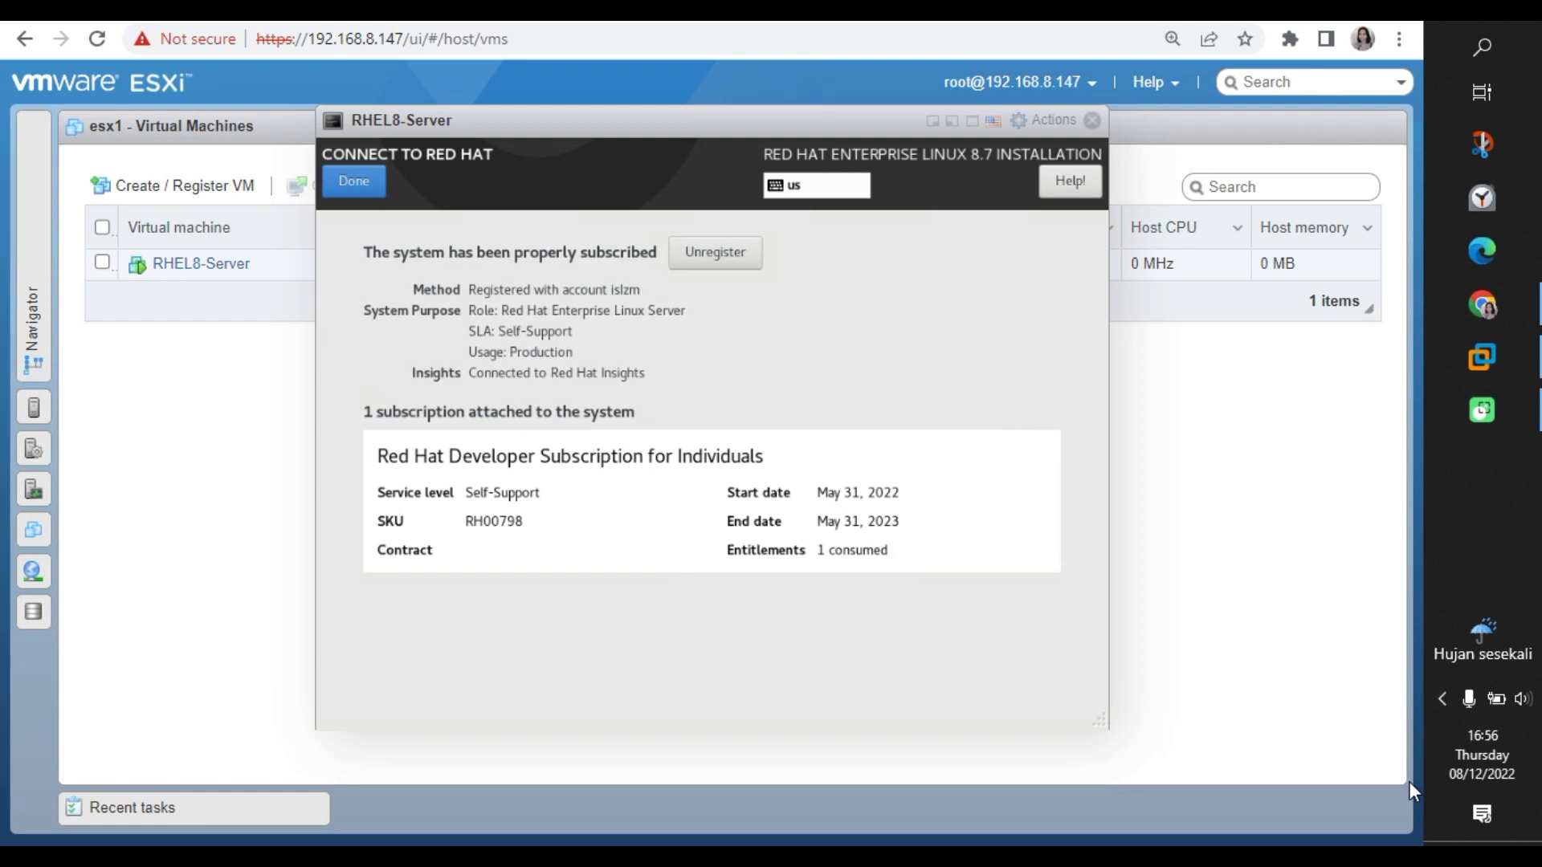
Return to the summary and select the 16 GiB sda disk as installation destination.
{"action": "left_click", "coordinate": [353, 182]}
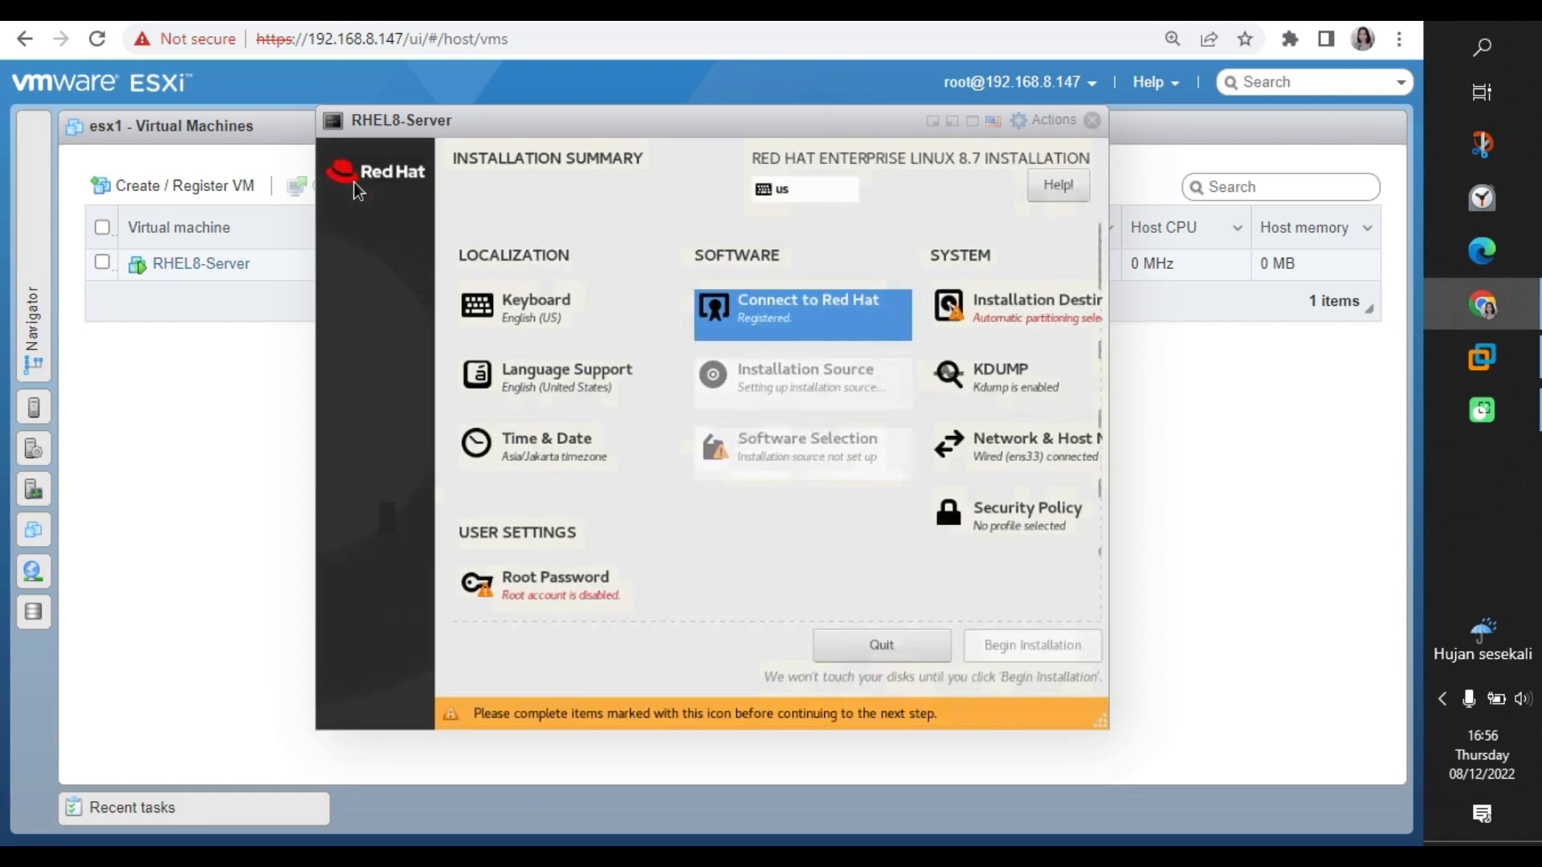
{"action": "left_click", "coordinate": [967, 310]}
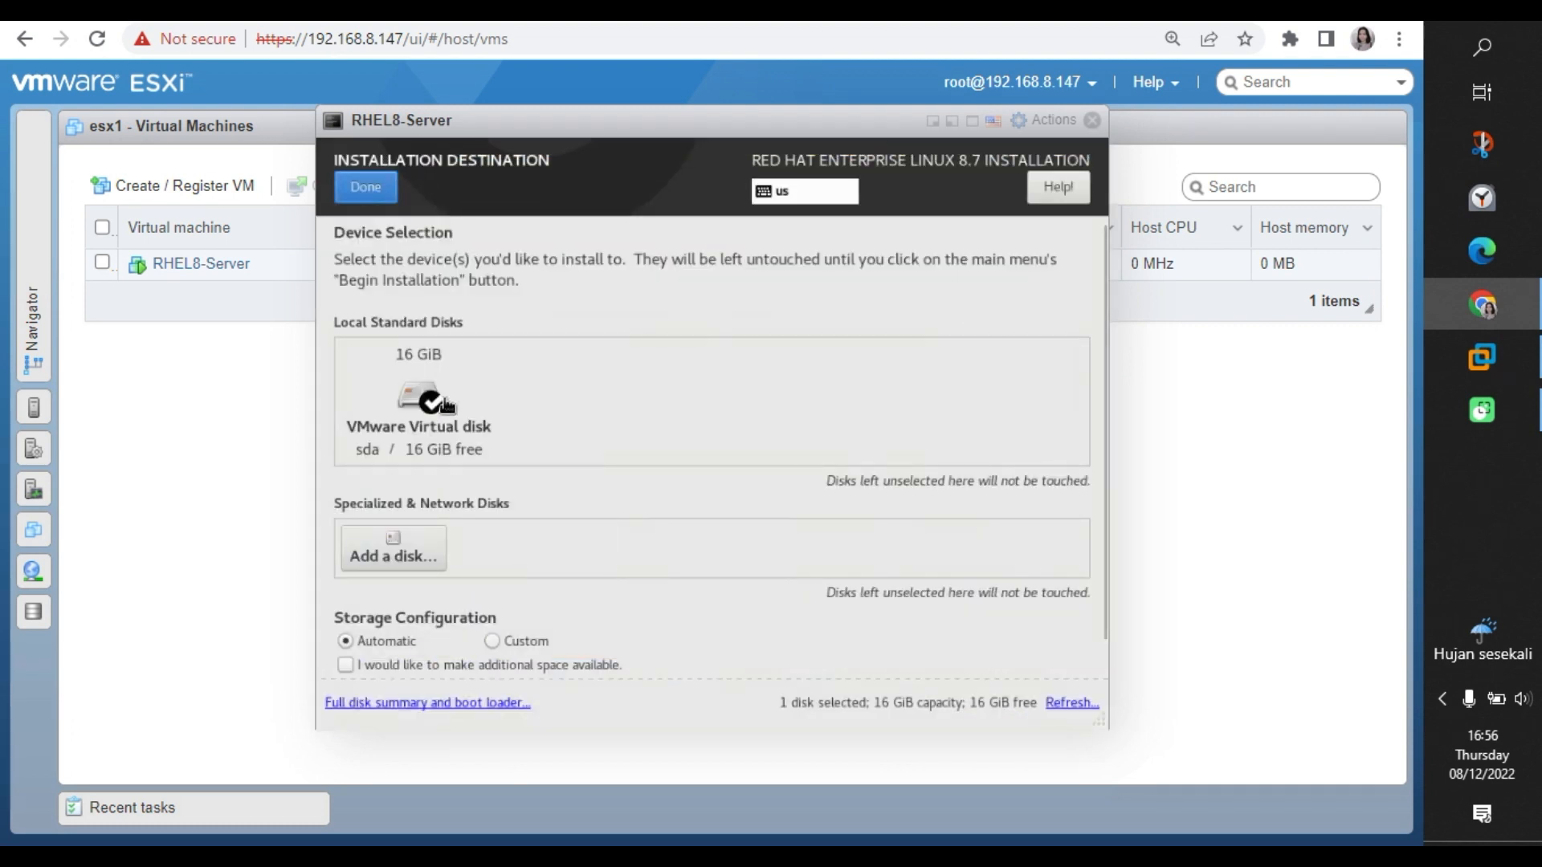
{"action": "left_click", "coordinate": [446, 404]}
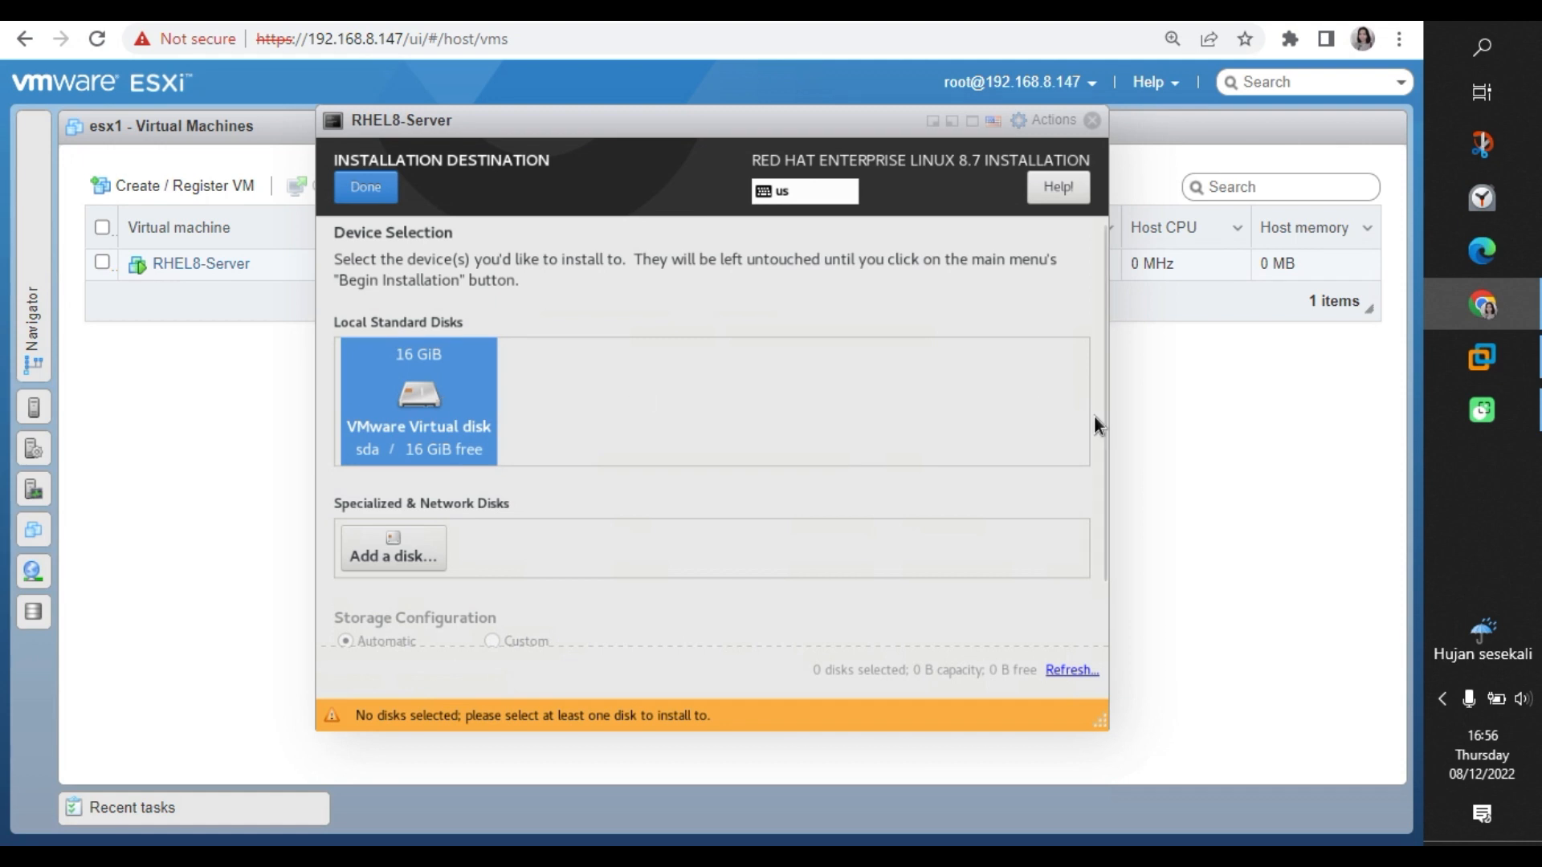
{"action": "left_click", "coordinate": [366, 187]}
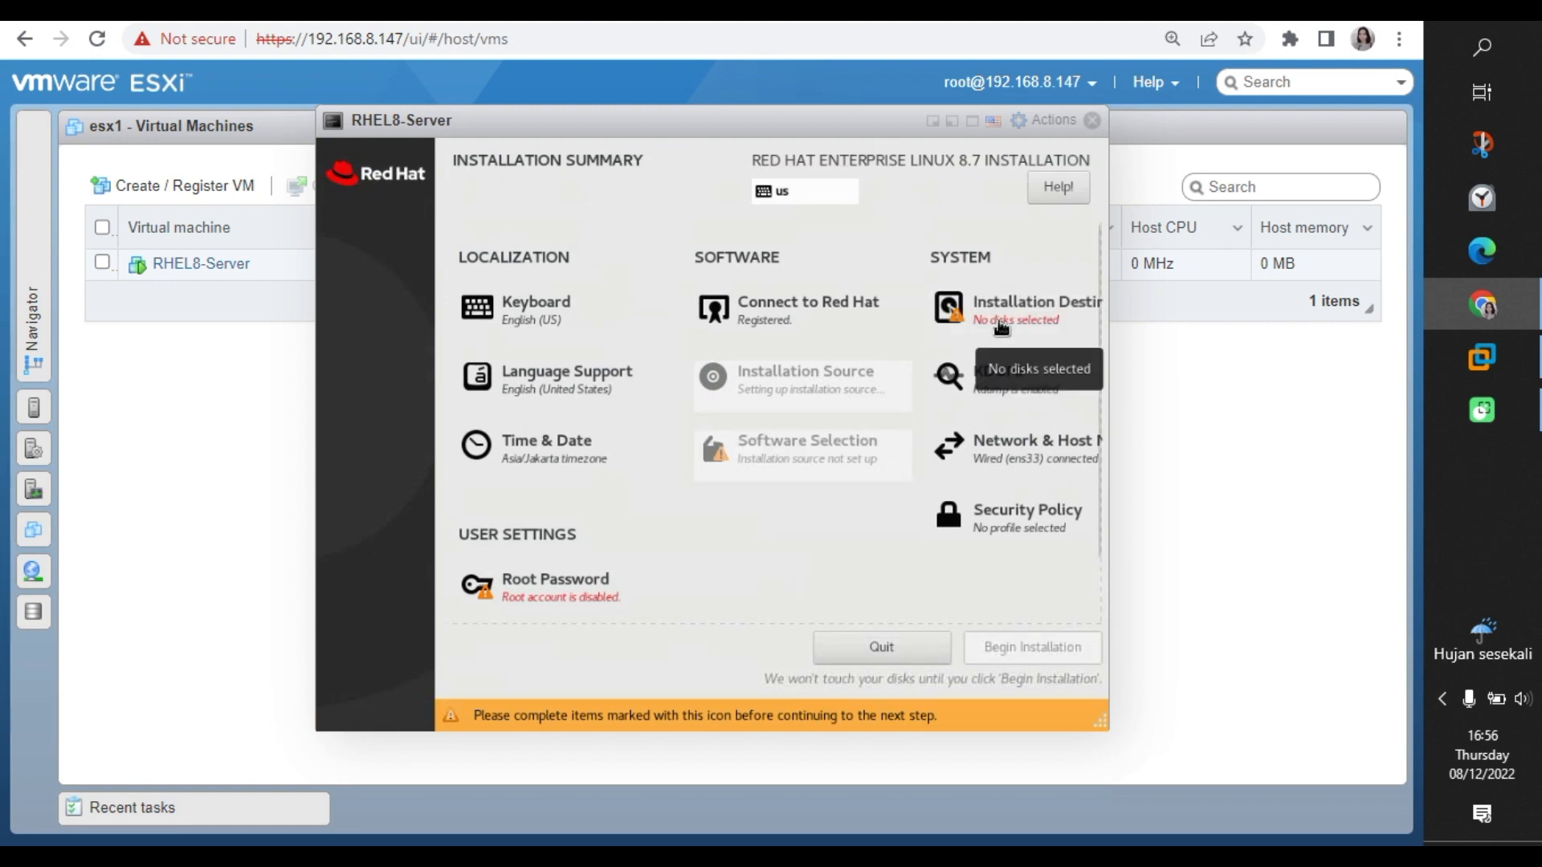
{"action": "left_click", "coordinate": [1001, 321]}
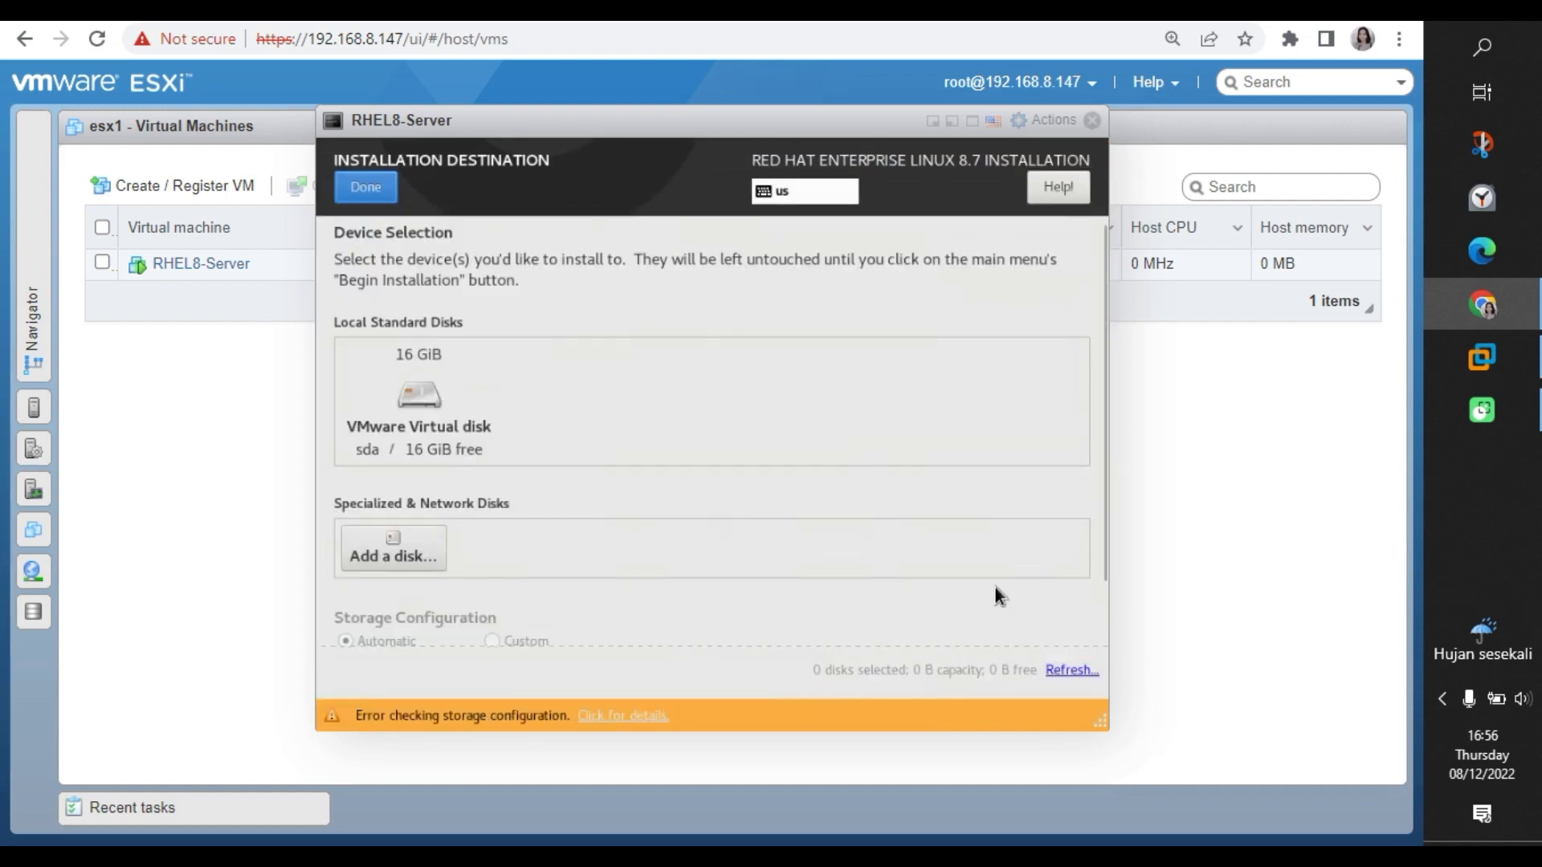
{"action": "left_click", "coordinate": [457, 430]}
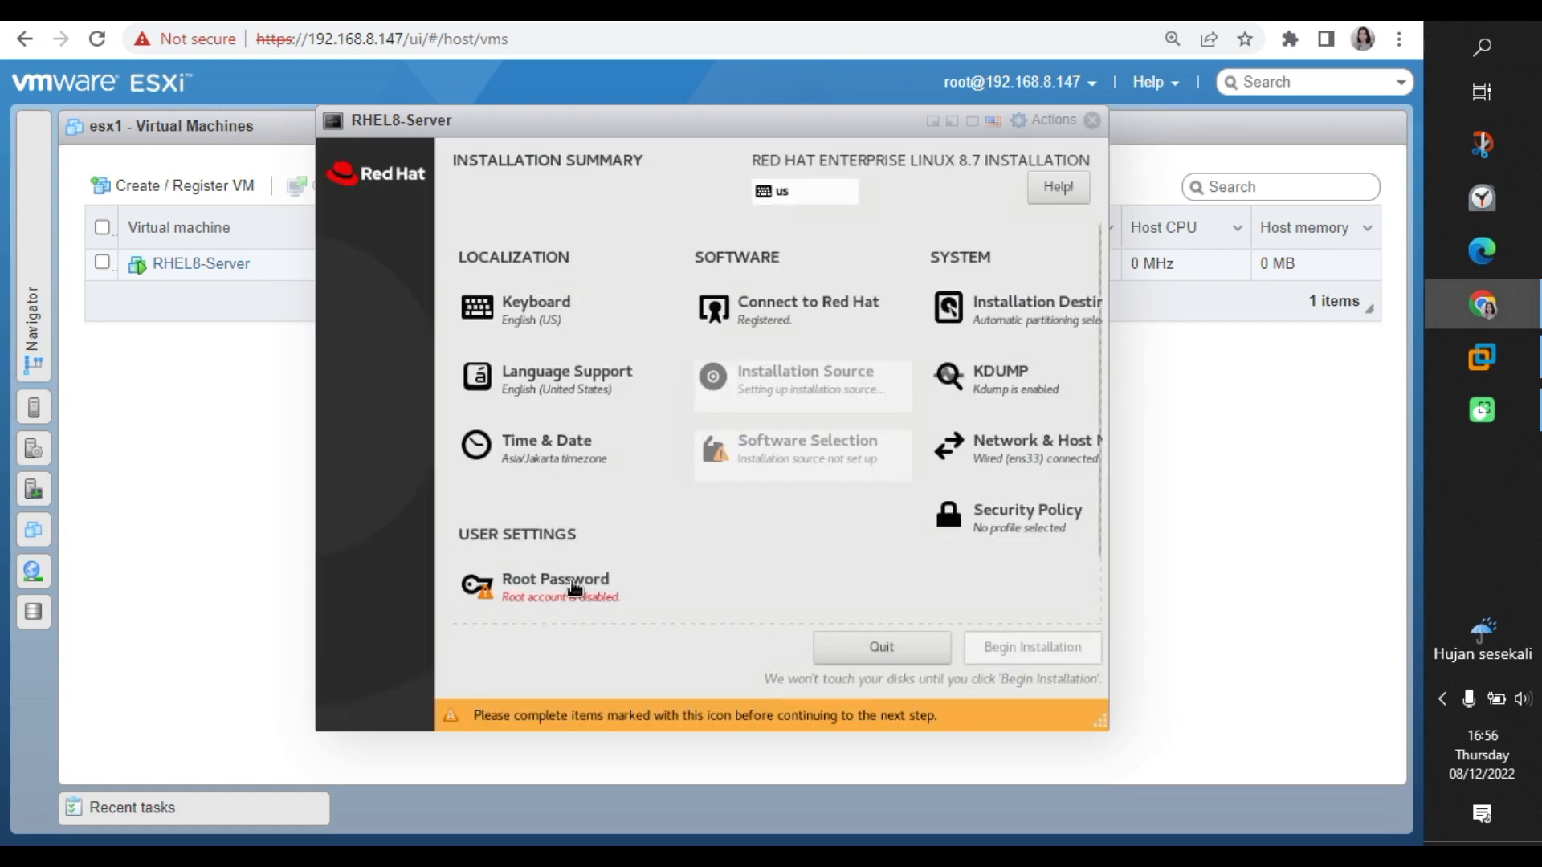
Enter and confirm the root password, checking both fields, and accept it despite the Weak rating.
{"action": "left_click", "coordinate": [602, 601]}
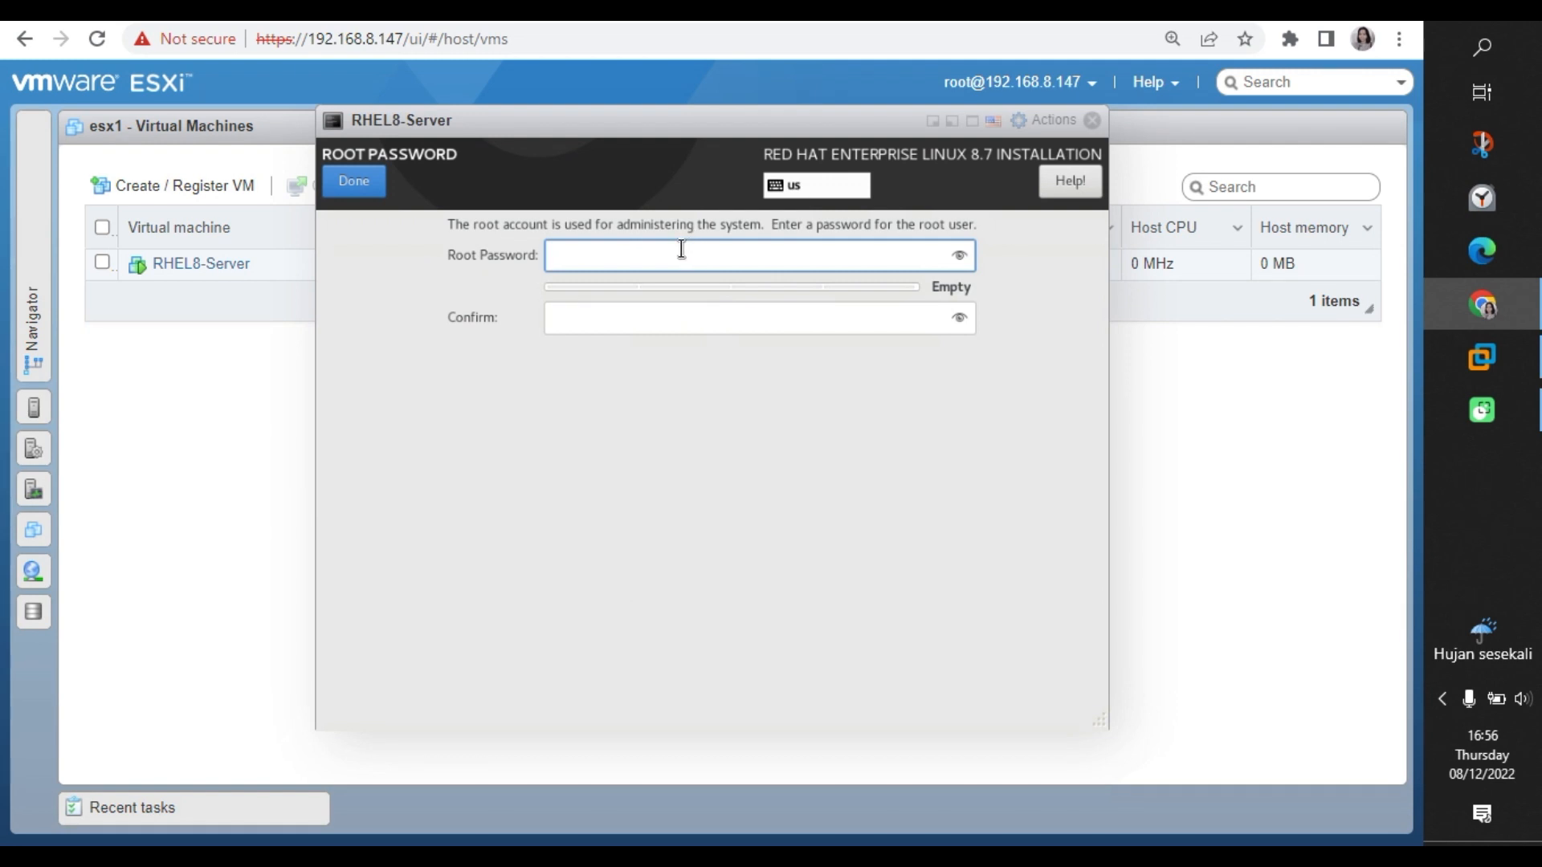
{"action": "type", "text": "ro"}
{"action": "key", "text": "BackSpace"}
{"action": "key", "text": "BackSpace"}
{"action": "type", "text": "••••••••••"}
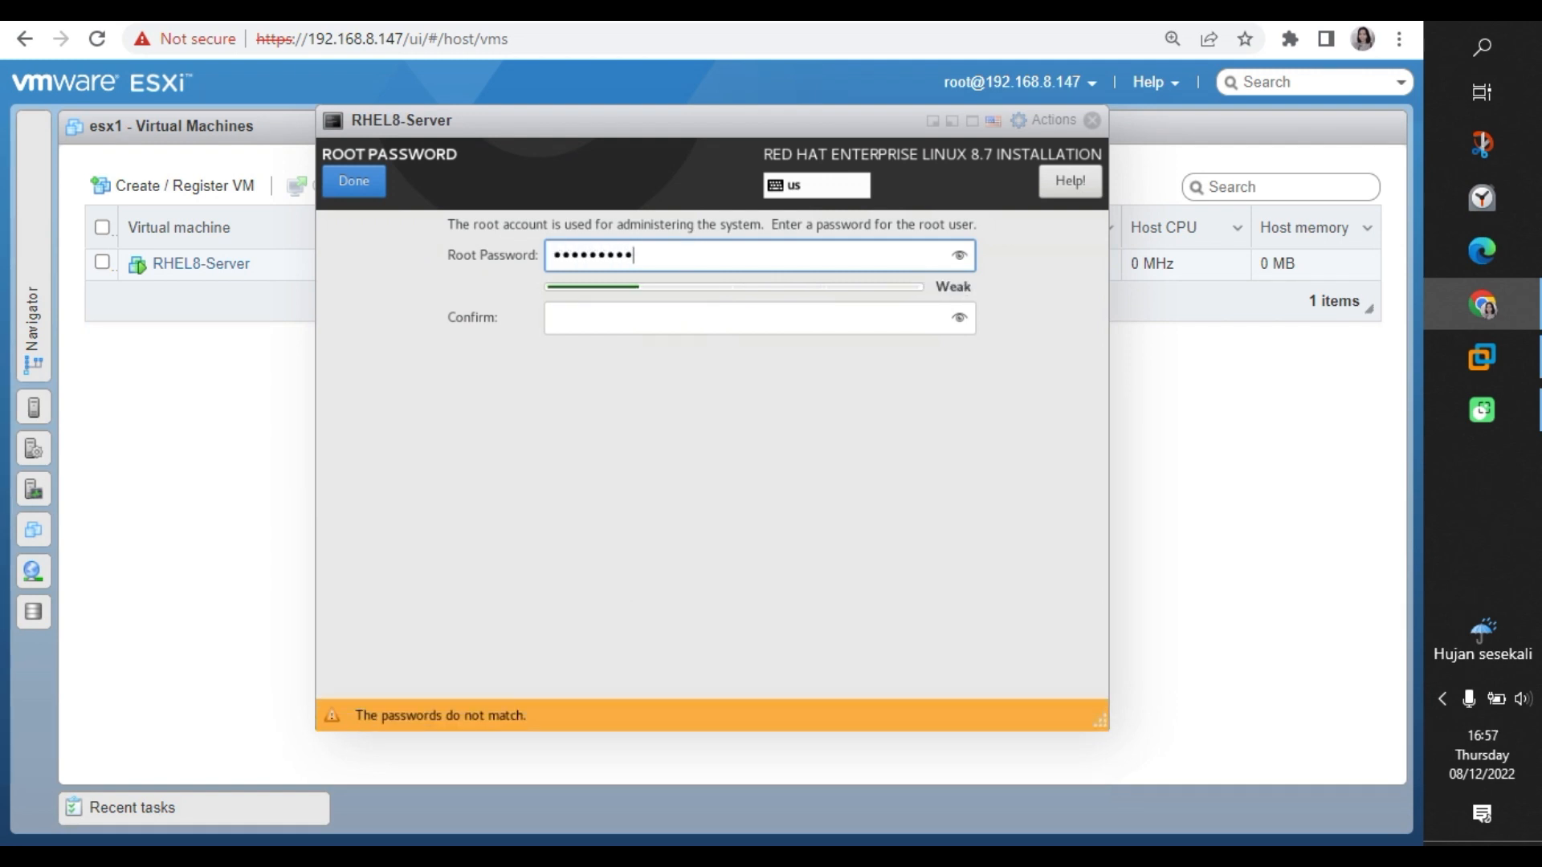
{"action": "left_click", "coordinate": [959, 255]}
{"action": "left_click", "coordinate": [610, 316]}
{"action": "type", "text": "C"}
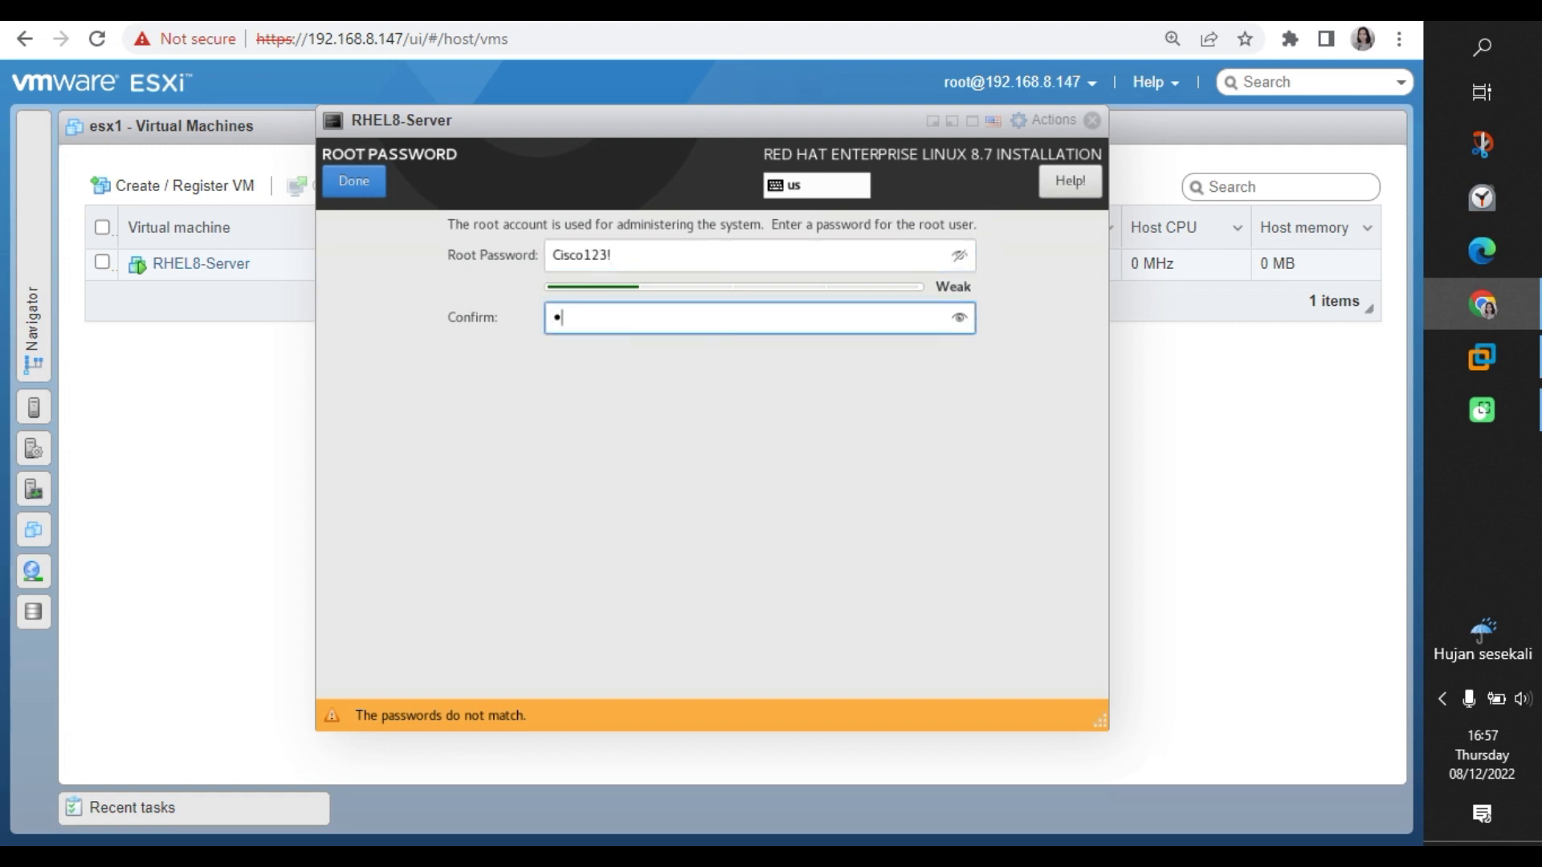
{"action": "type", "text": "isco123!"}
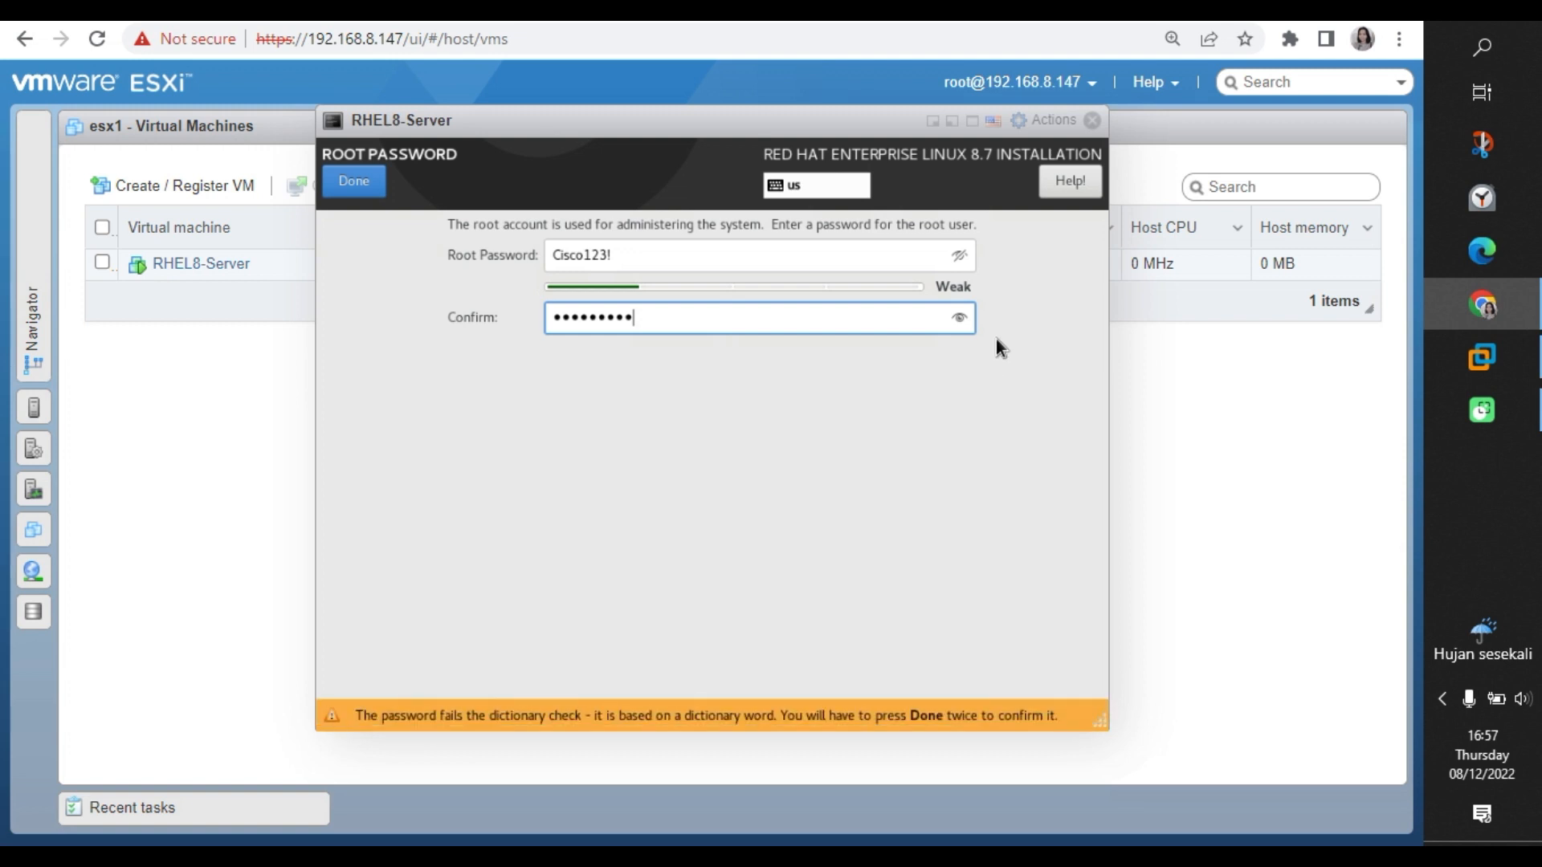
{"action": "left_click", "coordinate": [962, 317]}
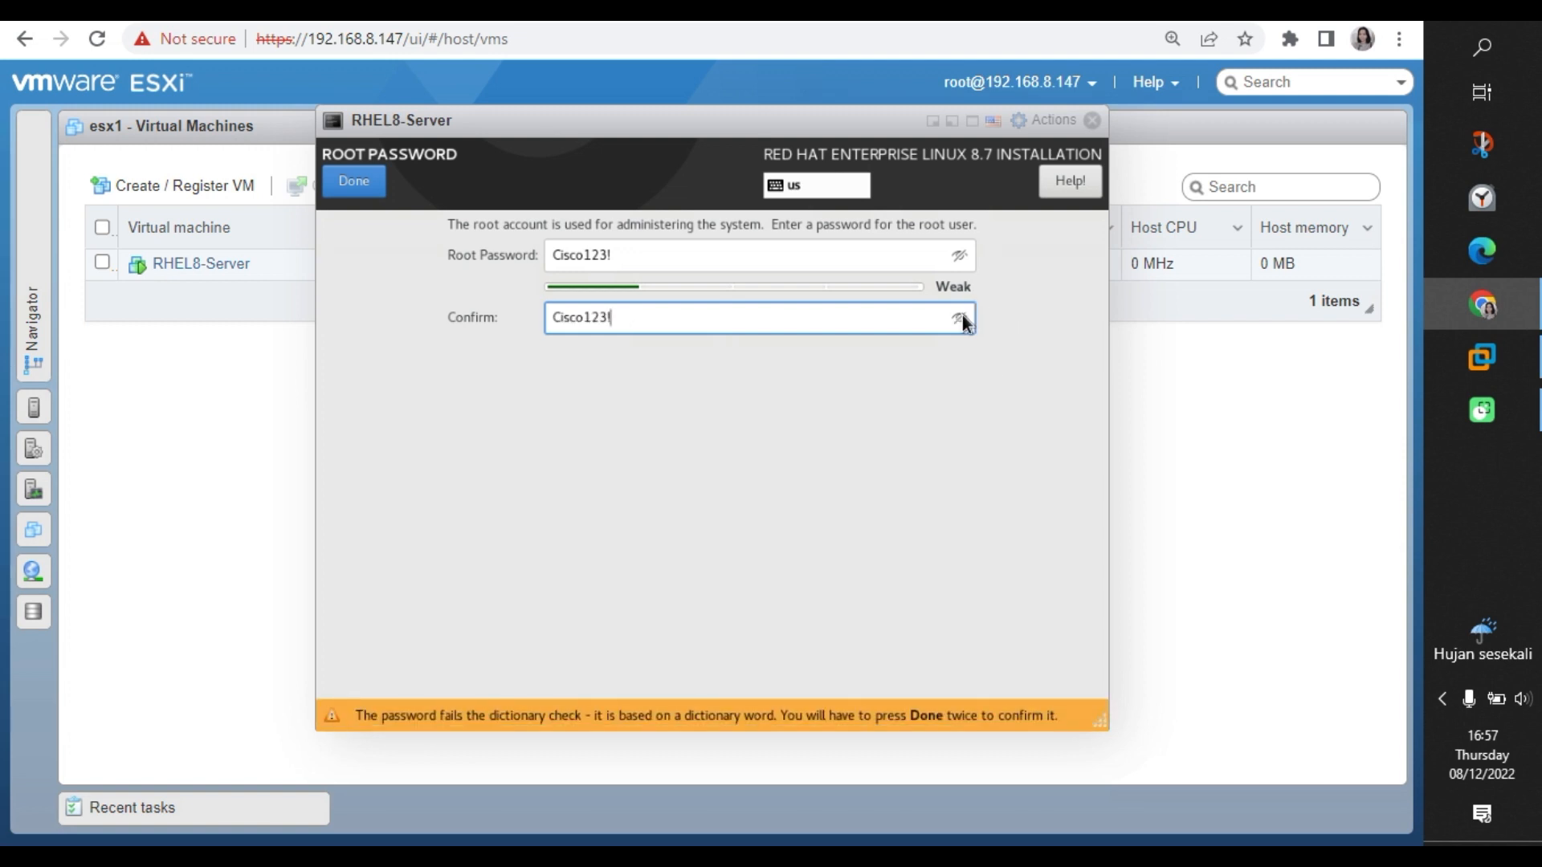
{"action": "left_click", "coordinate": [353, 183]}
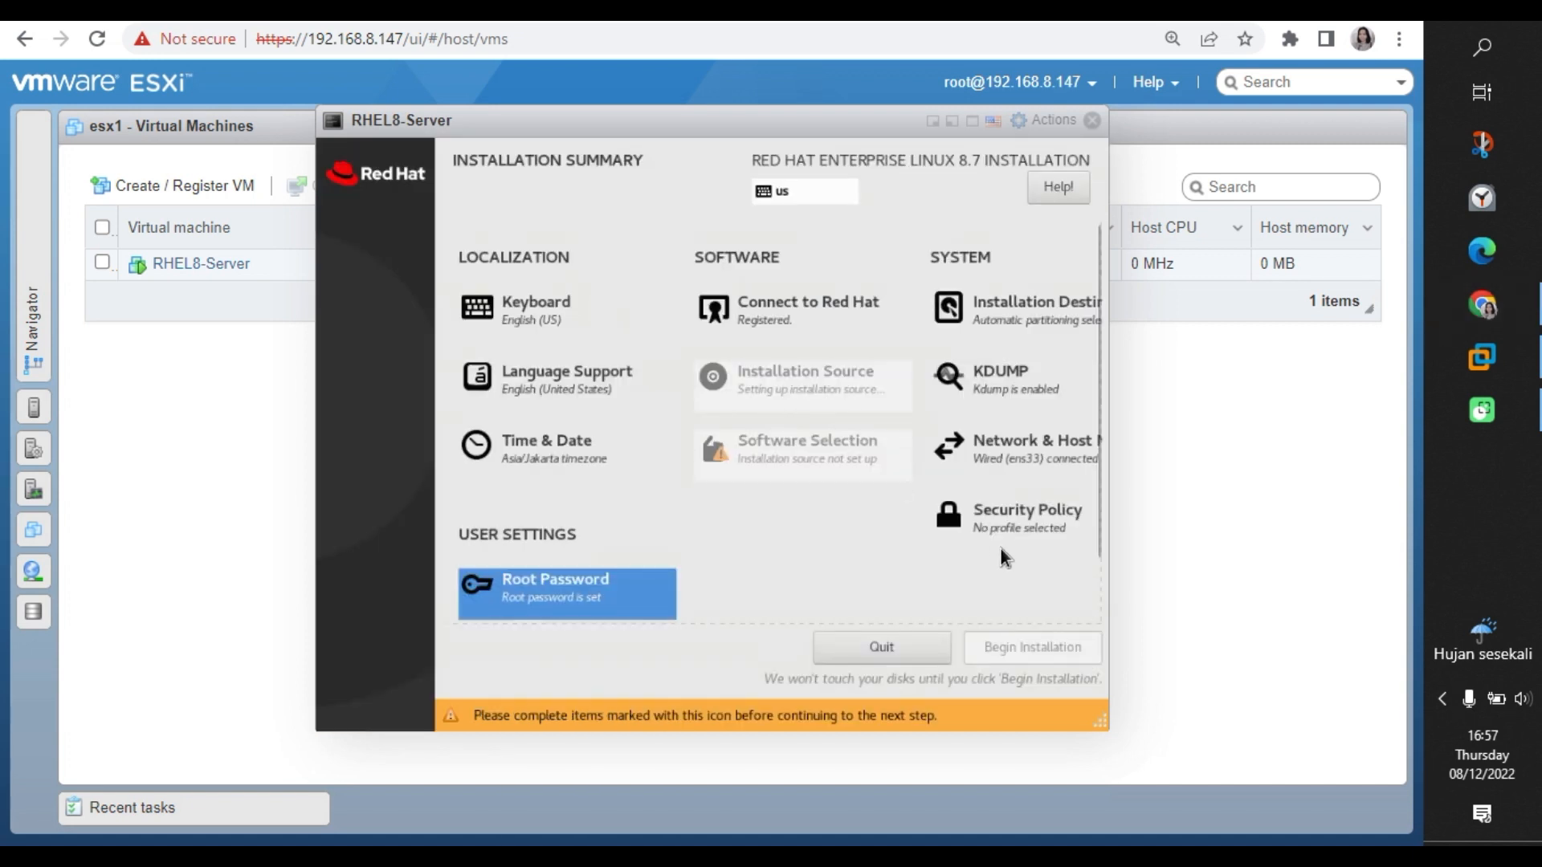
Review Security Policy and kdump, keeping kdump enabled, then open Software Selection.
{"action": "left_click", "coordinate": [987, 528]}
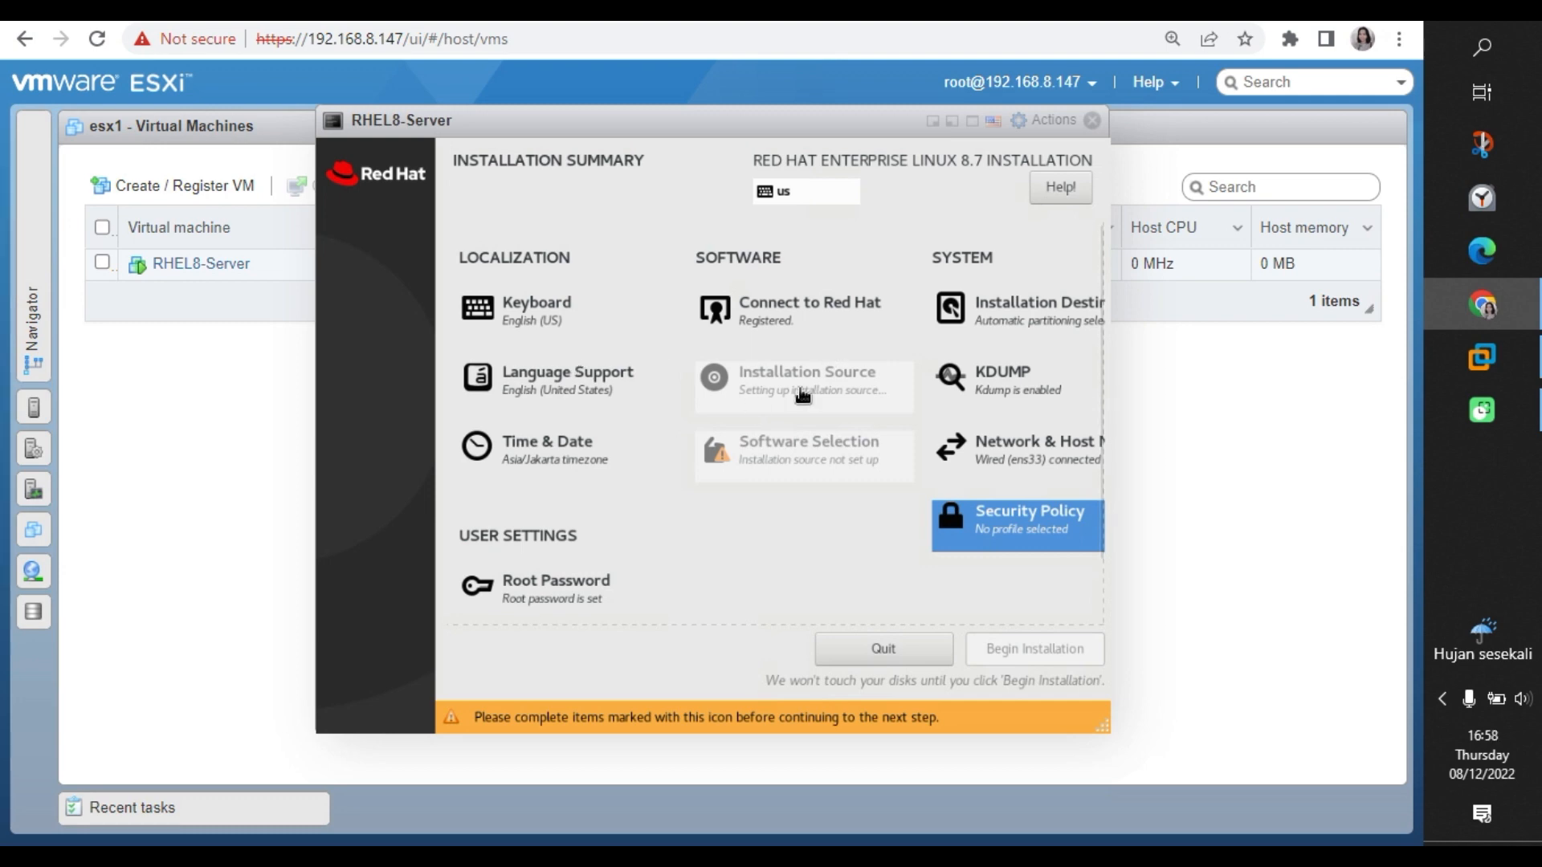
{"action": "left_click", "coordinate": [1023, 390]}
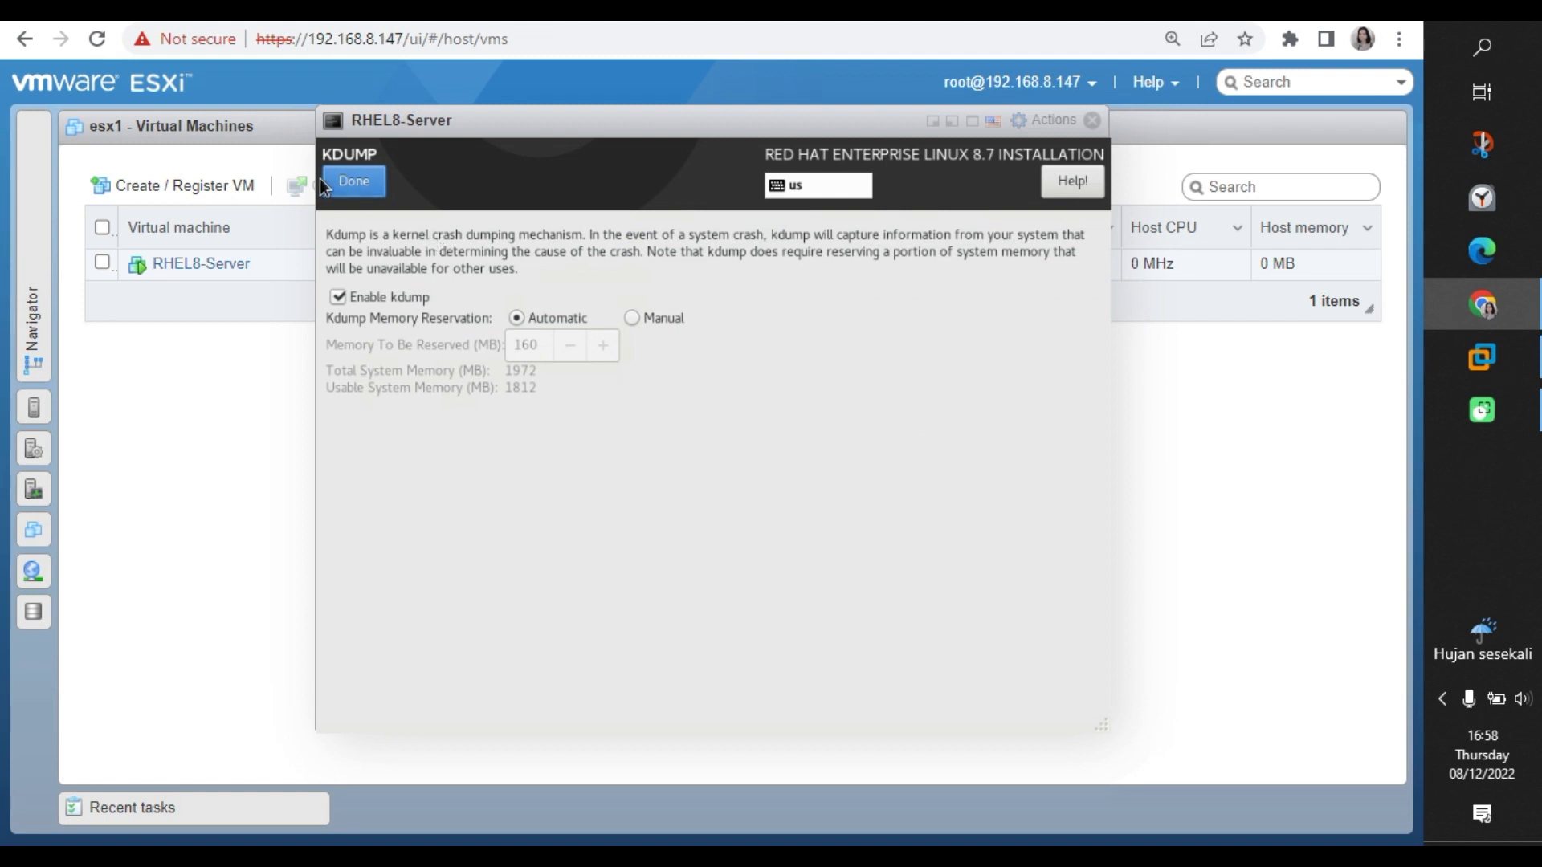
{"action": "left_click", "coordinate": [340, 183]}
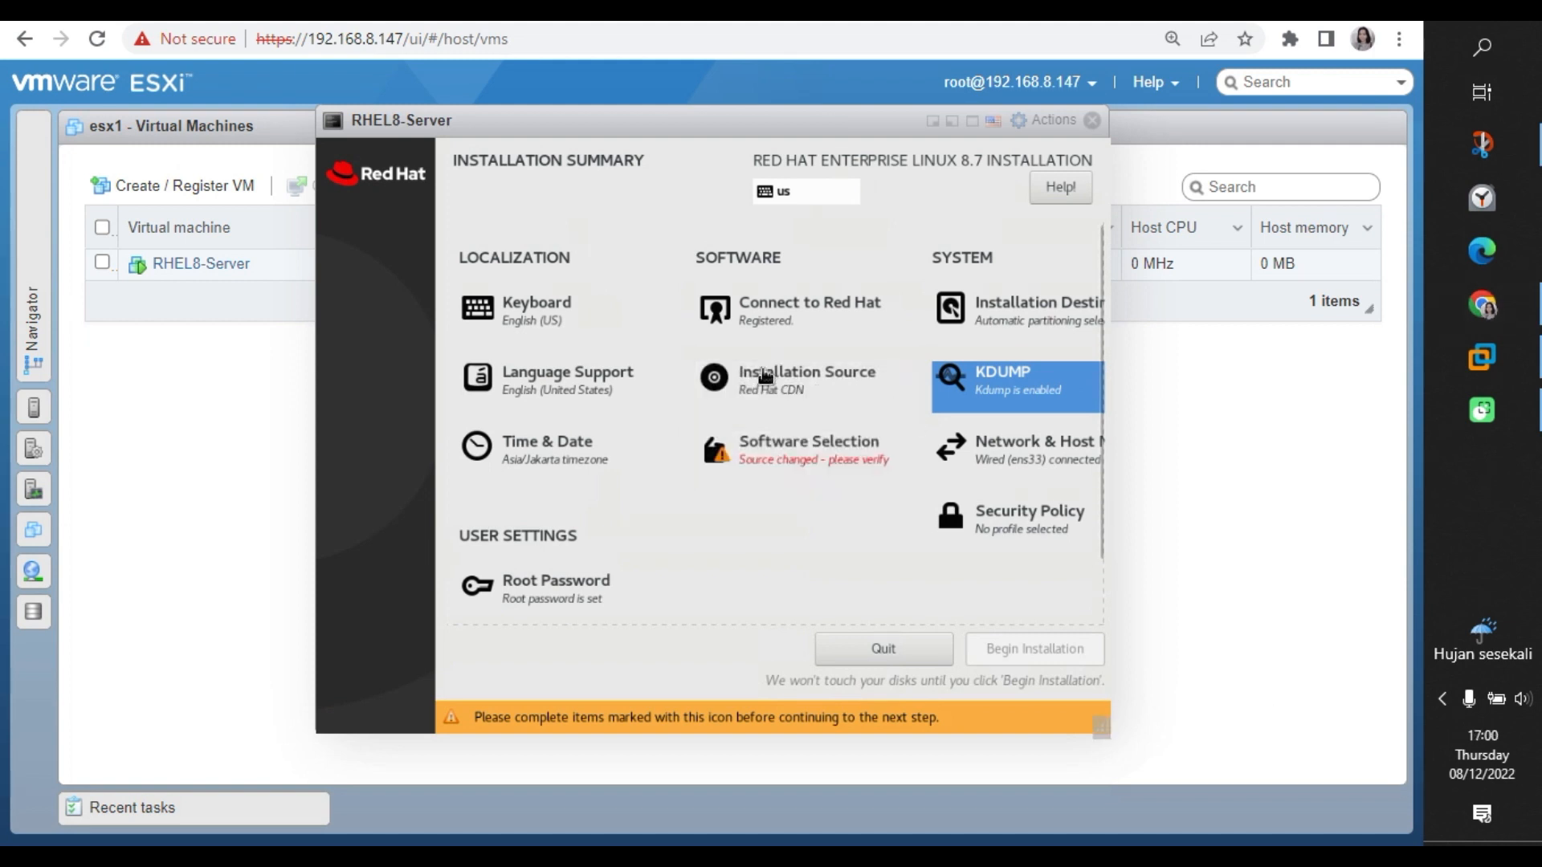
{"action": "left_click", "coordinate": [754, 461]}
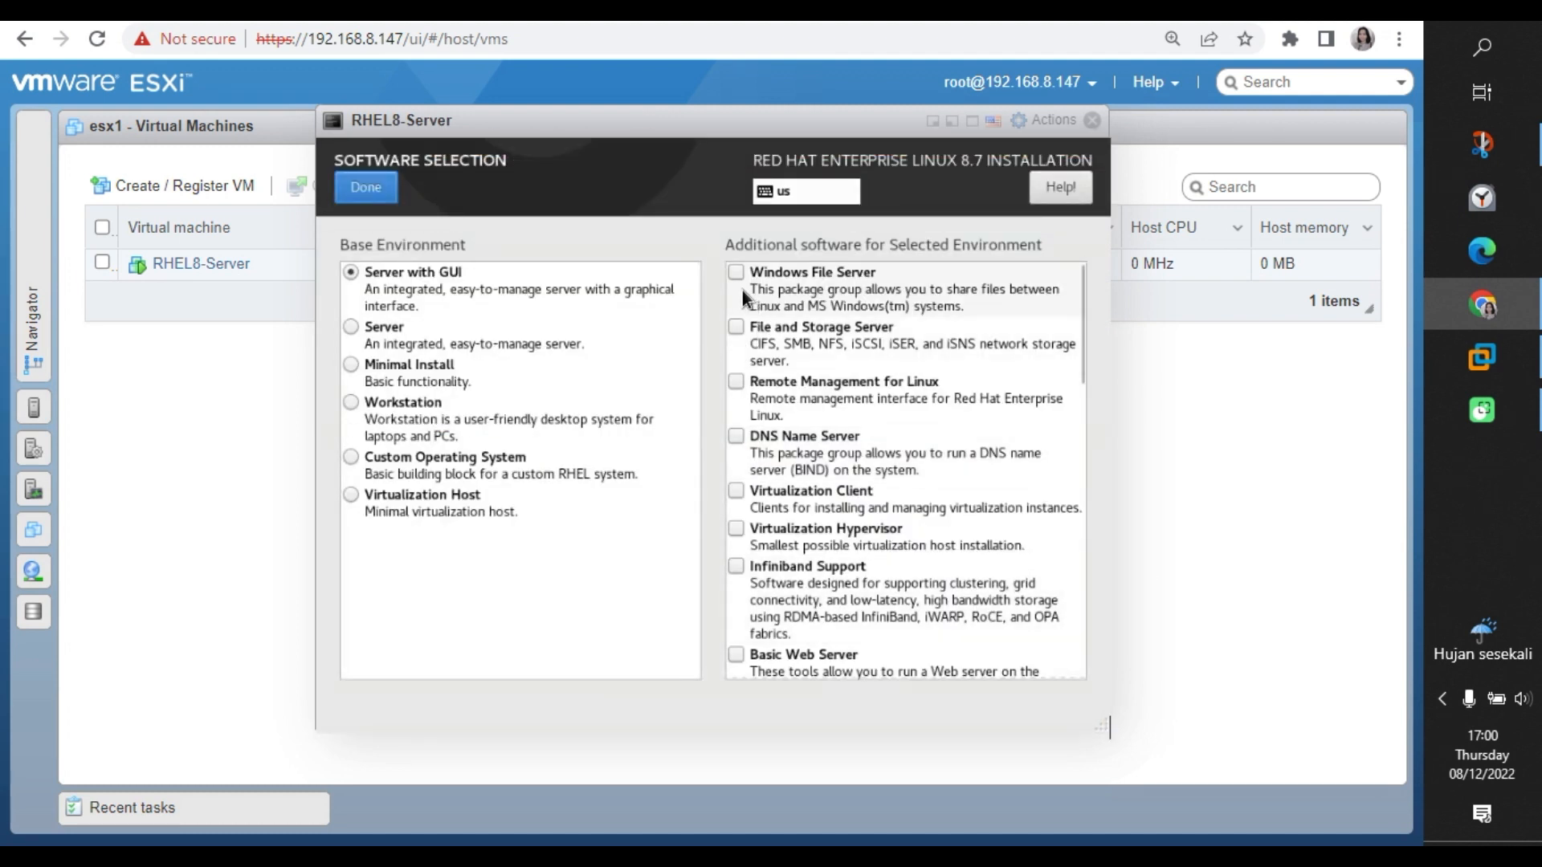
Add Remote Management for Linux, DNS Name Server, Virtualization Client, Windows File Server and File and Storage Server.
{"action": "left_click", "coordinate": [735, 379]}
{"action": "left_click", "coordinate": [739, 435]}
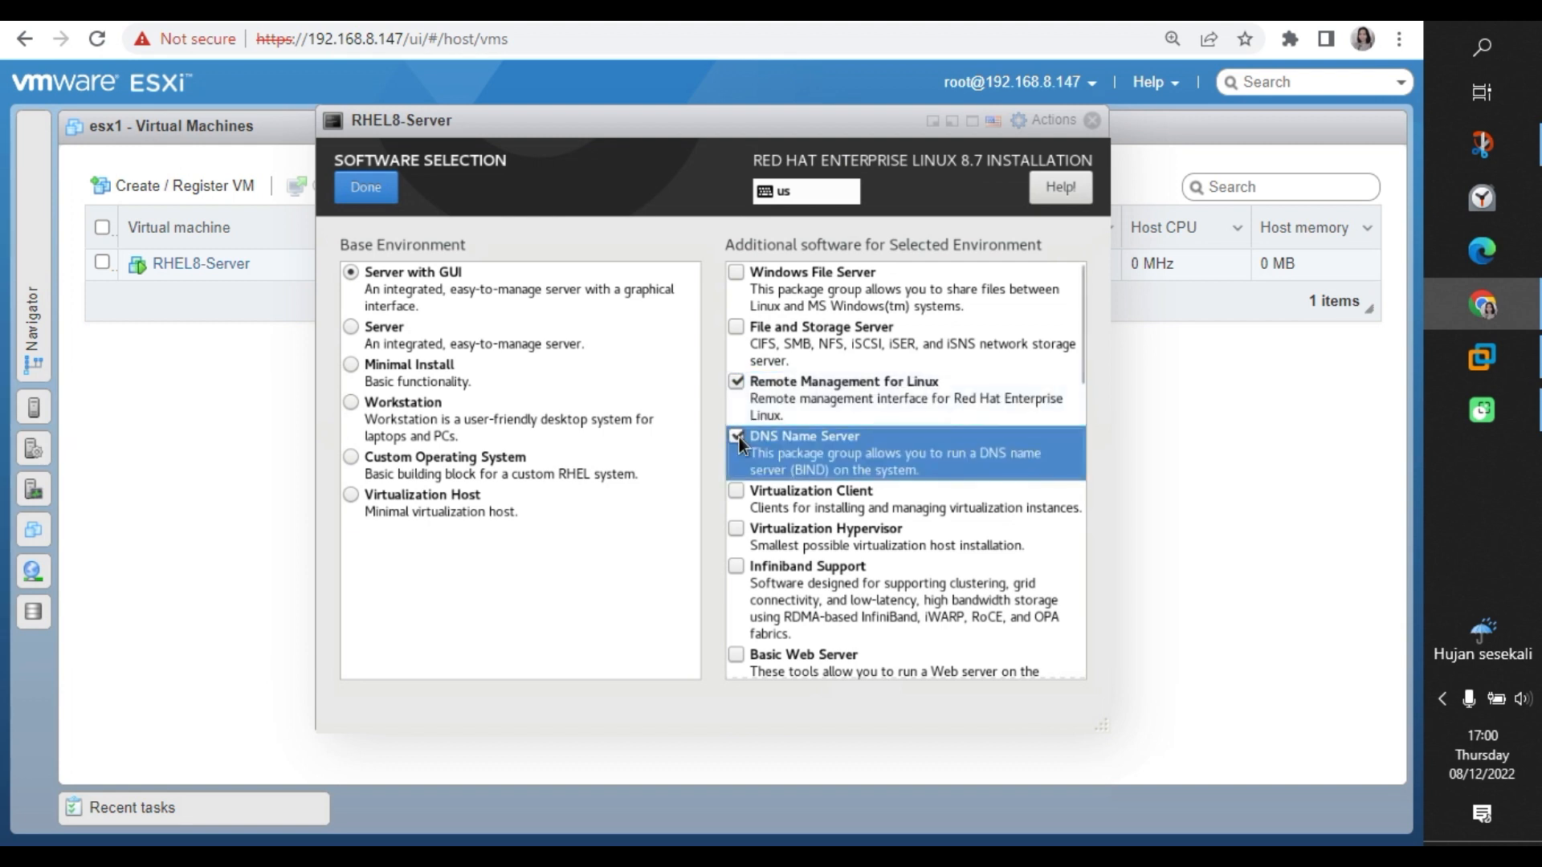
{"action": "left_click", "coordinate": [741, 490]}
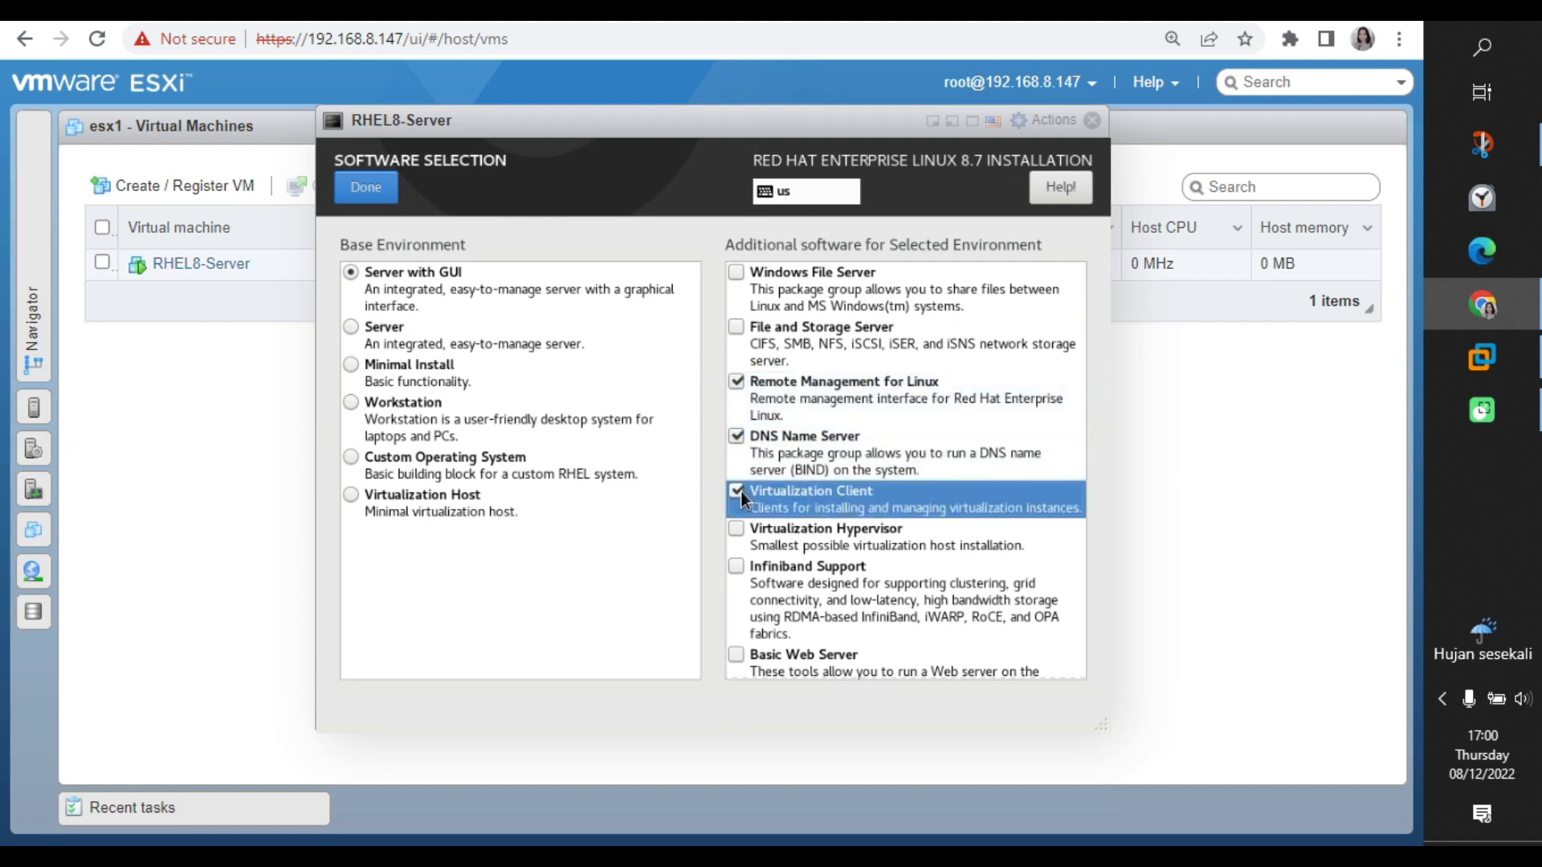
{"action": "left_click", "coordinate": [741, 269]}
{"action": "left_click", "coordinate": [740, 323]}
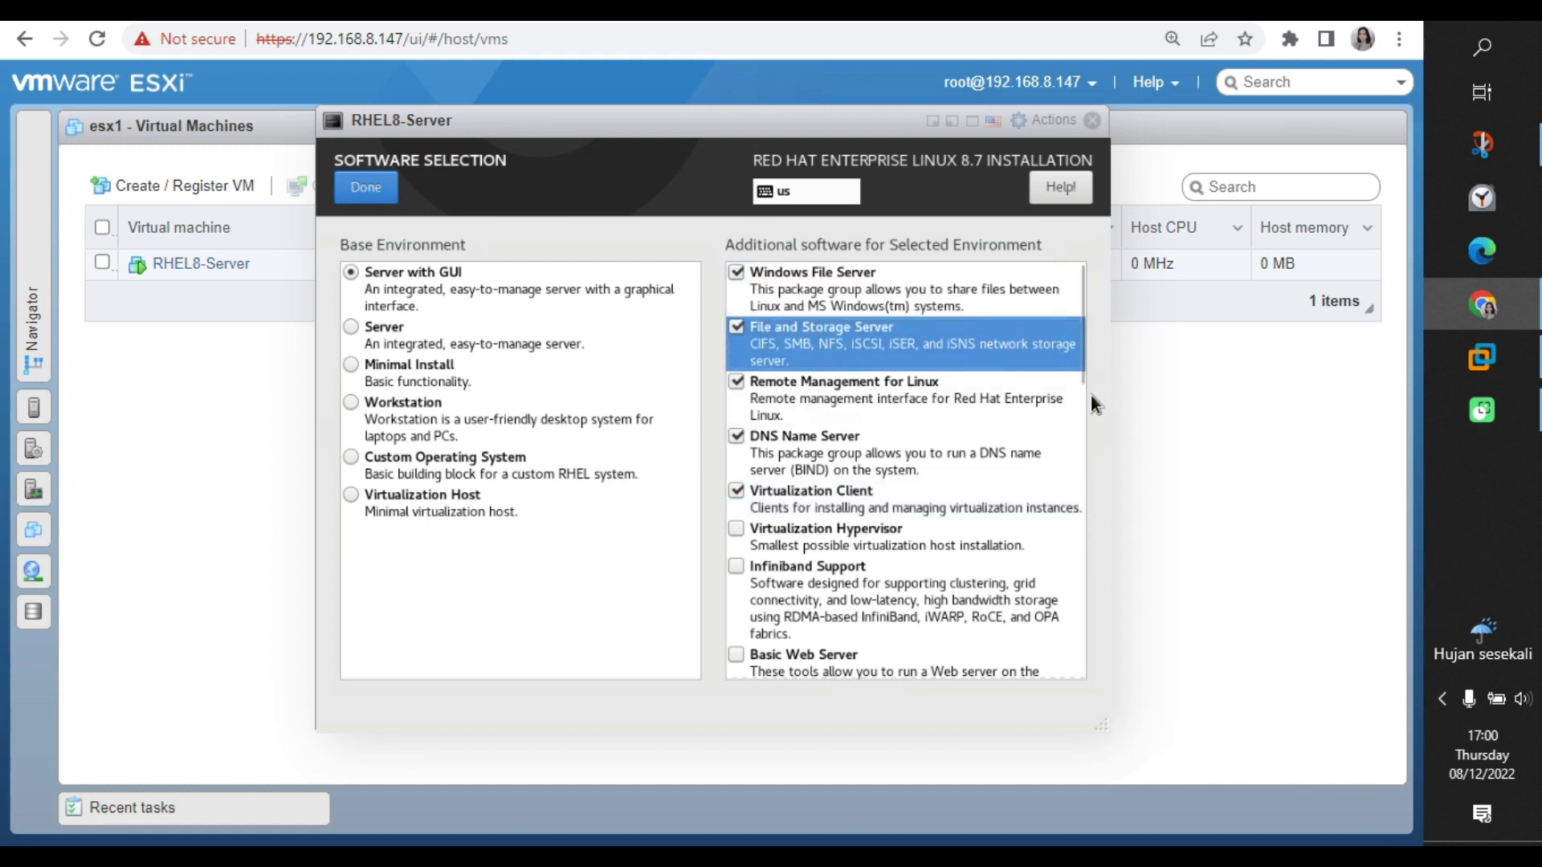
Add Basic Web Server, Guest Agents, FTP Server, Network Servers, Remote Desktop Clients, NFS Client and Mail Server.
{"action": "left_click_drag", "start_coordinate": [1078, 389], "coordinate": [860, 451]}
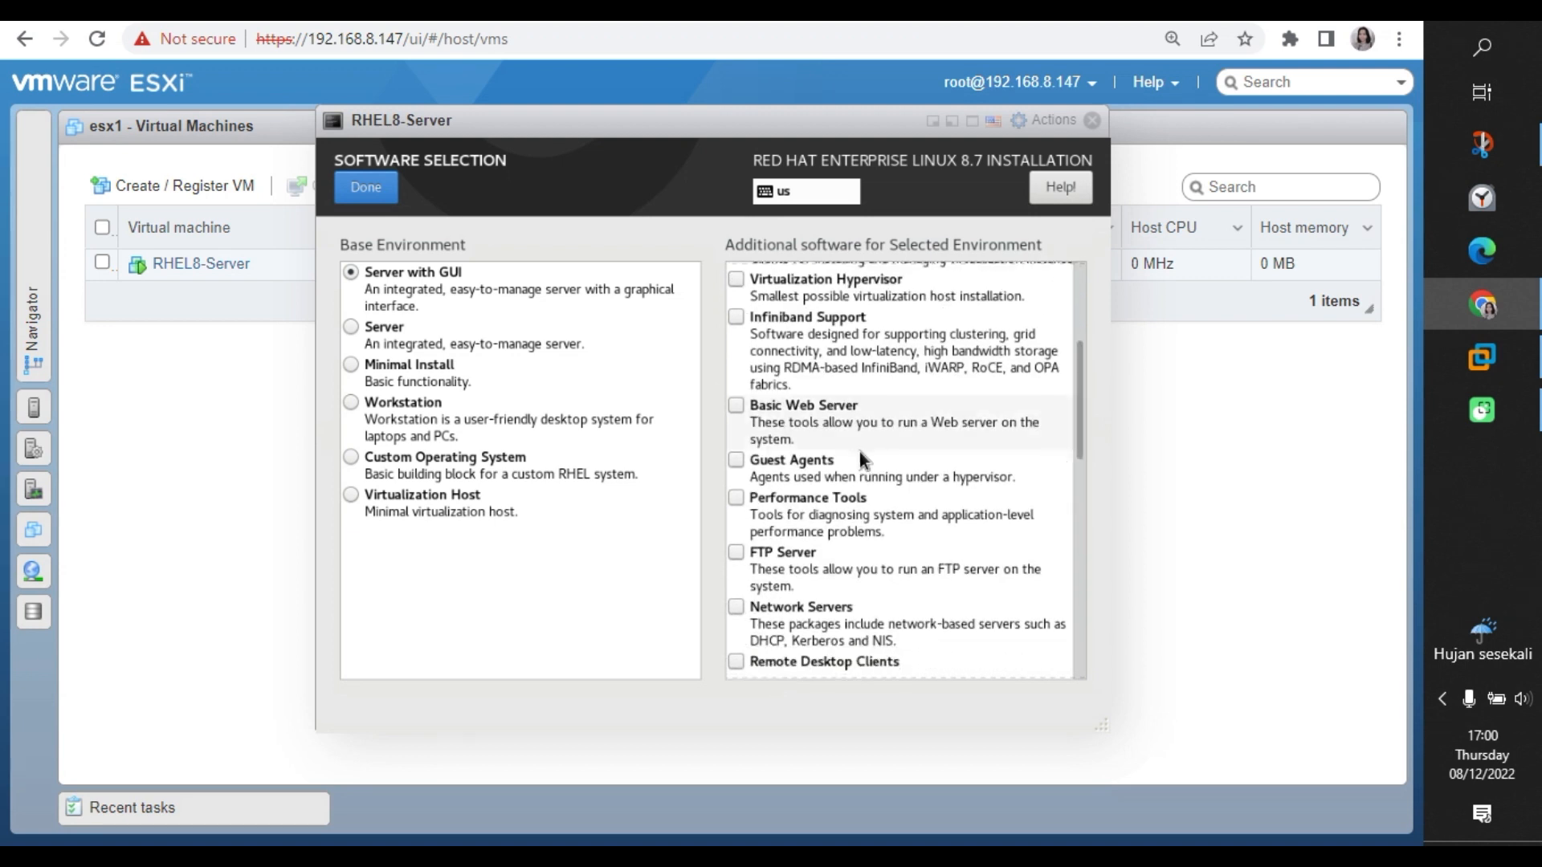
{"action": "left_click", "coordinate": [737, 403]}
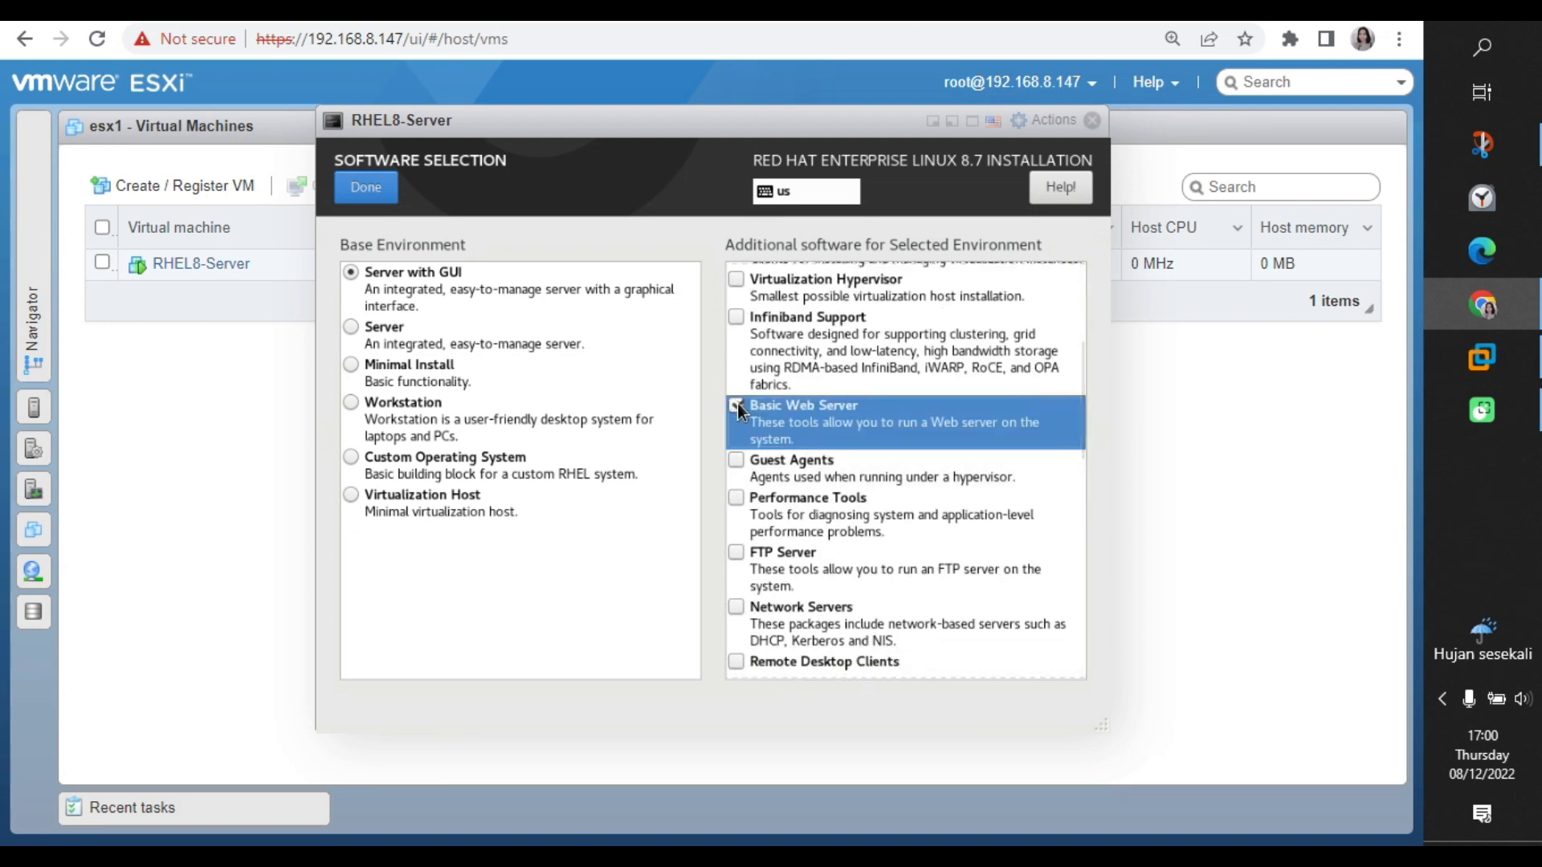
{"action": "left_click", "coordinate": [737, 458]}
{"action": "left_click", "coordinate": [735, 551]}
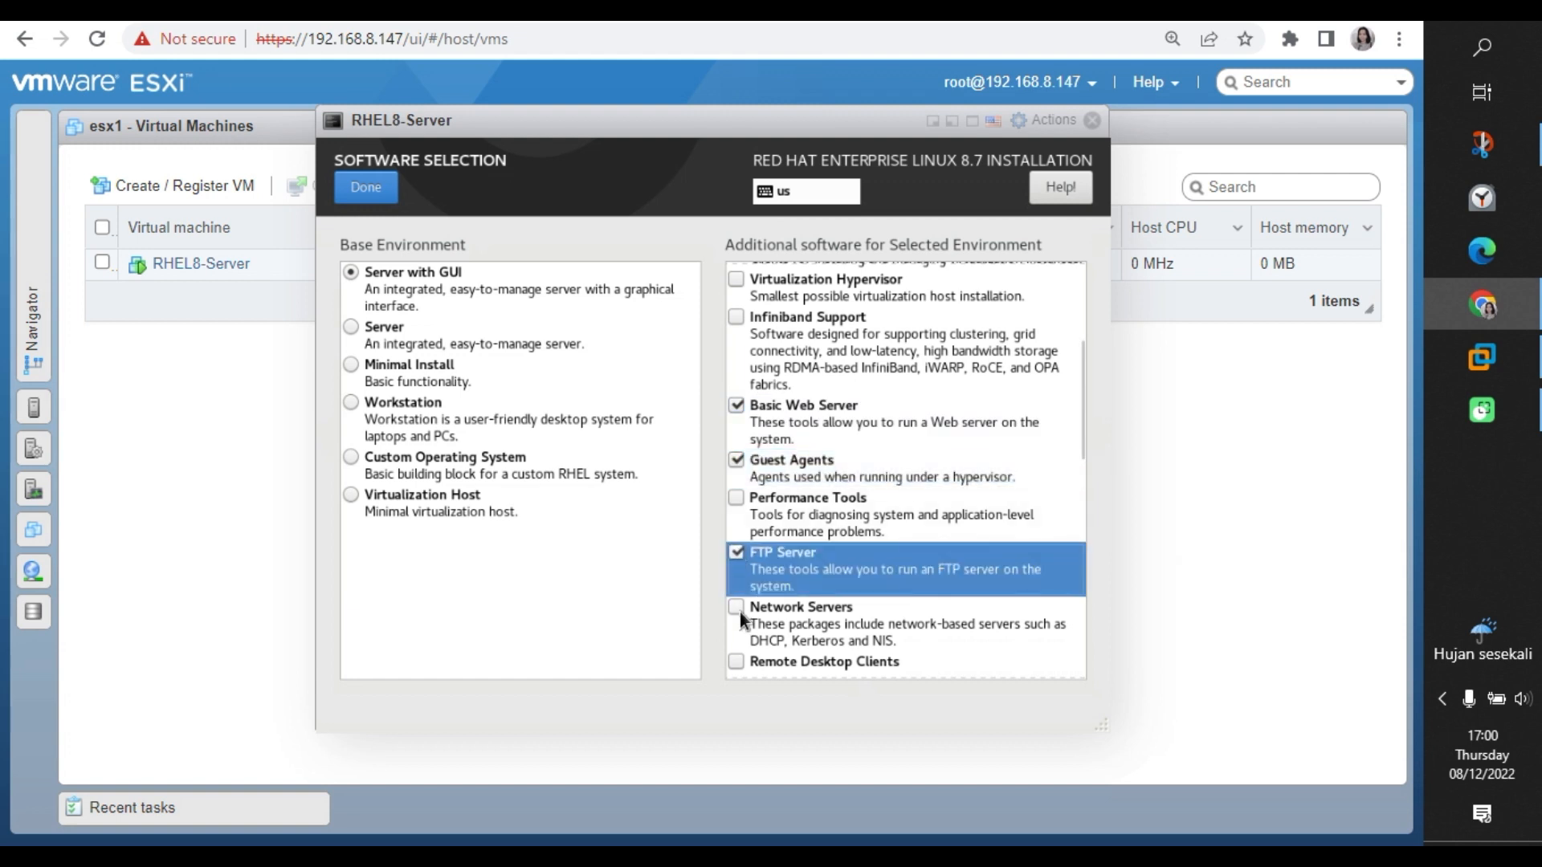
{"action": "left_click", "coordinate": [737, 608]}
{"action": "left_click_drag", "start_coordinate": [1082, 425], "coordinate": [1073, 501]}
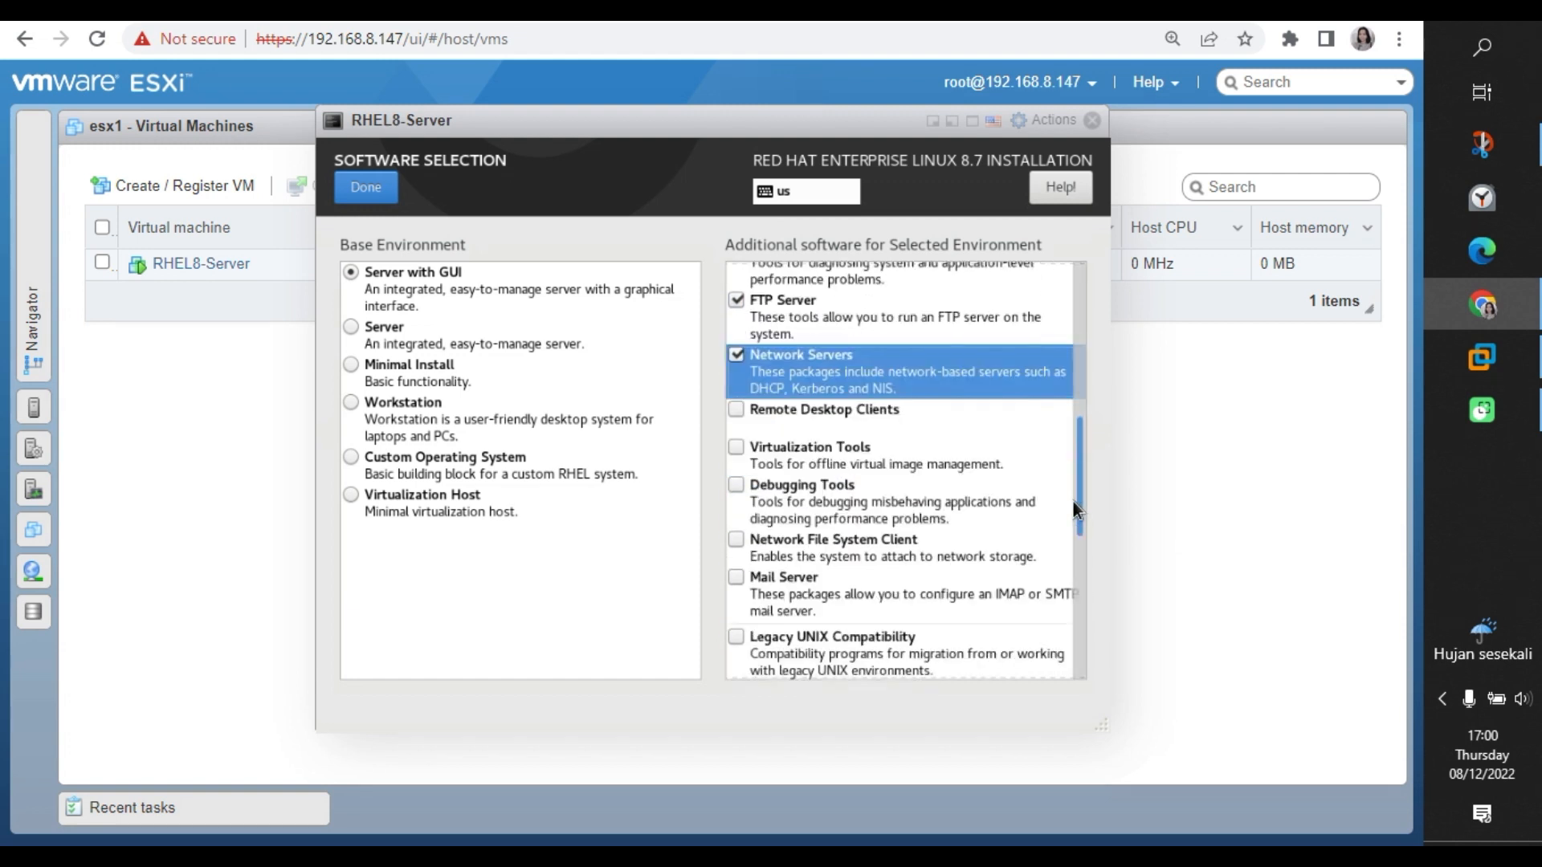
{"action": "left_click", "coordinate": [737, 410]}
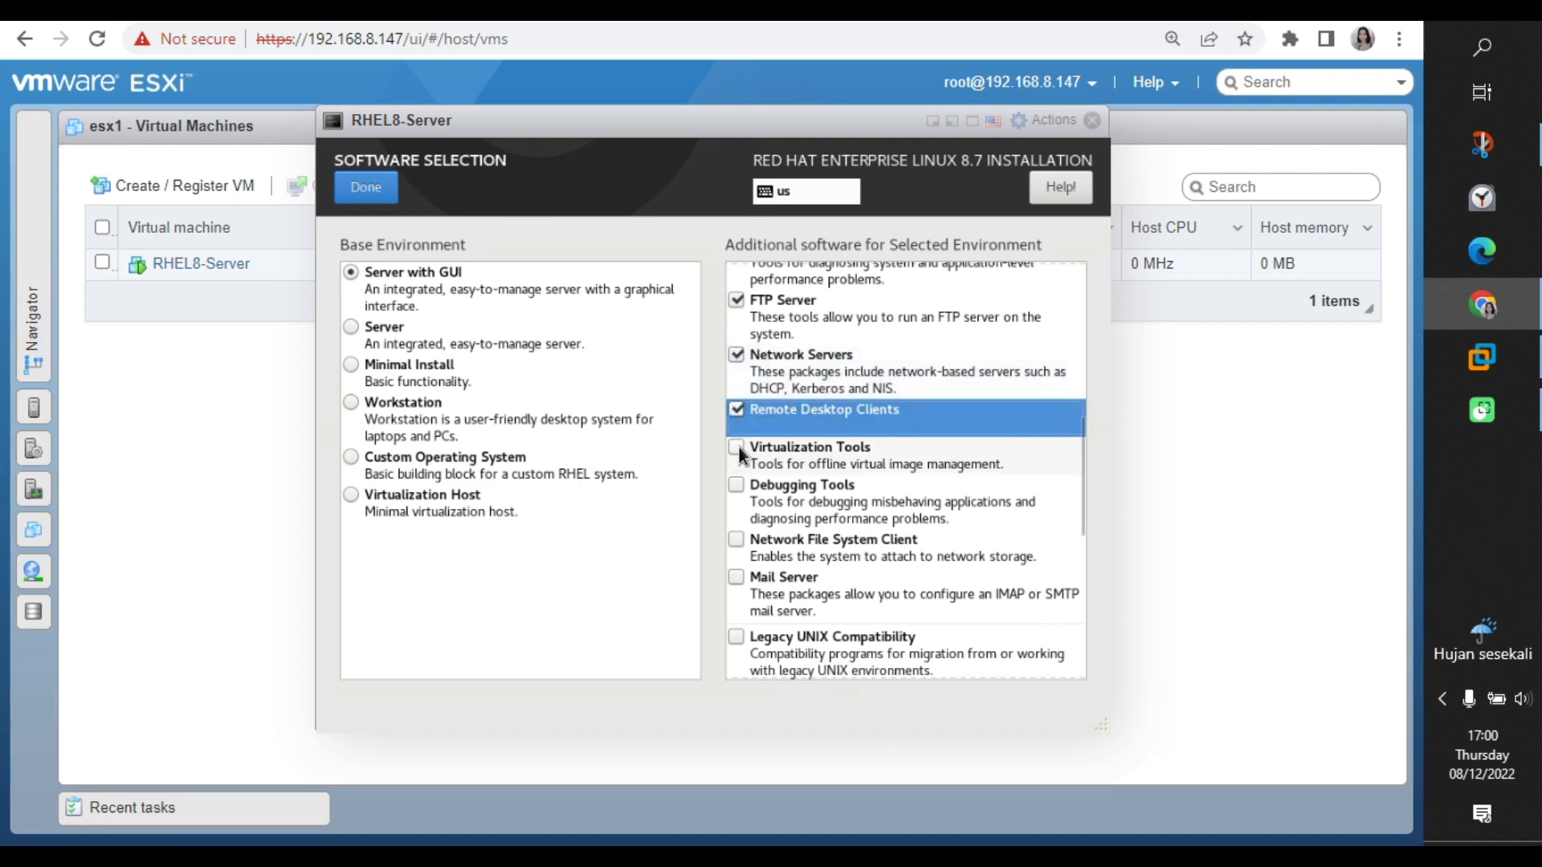
{"action": "left_click", "coordinate": [737, 539]}
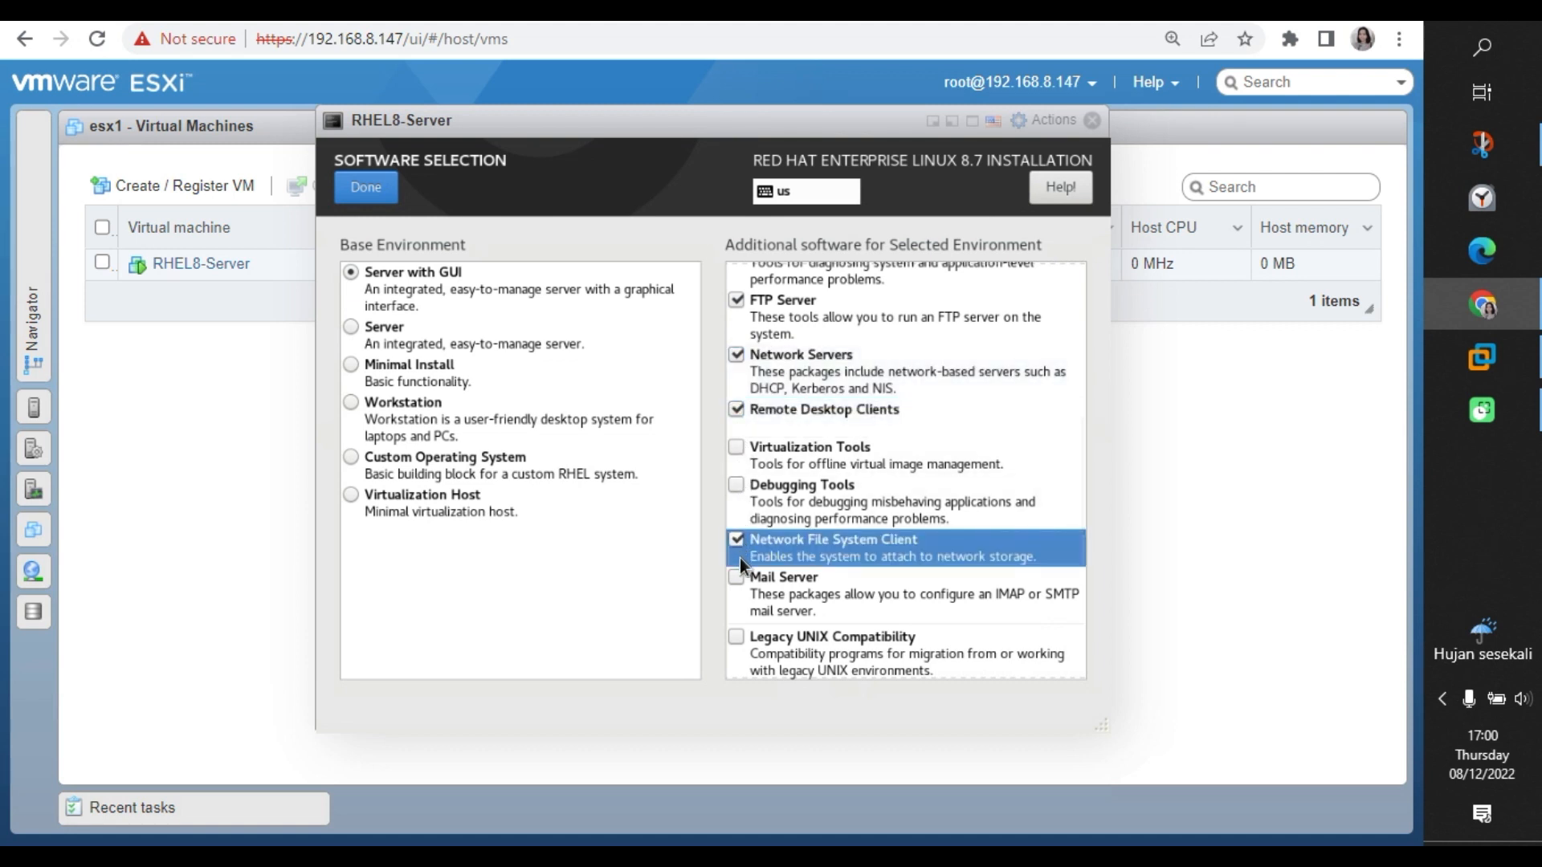
{"action": "left_click", "coordinate": [738, 578]}
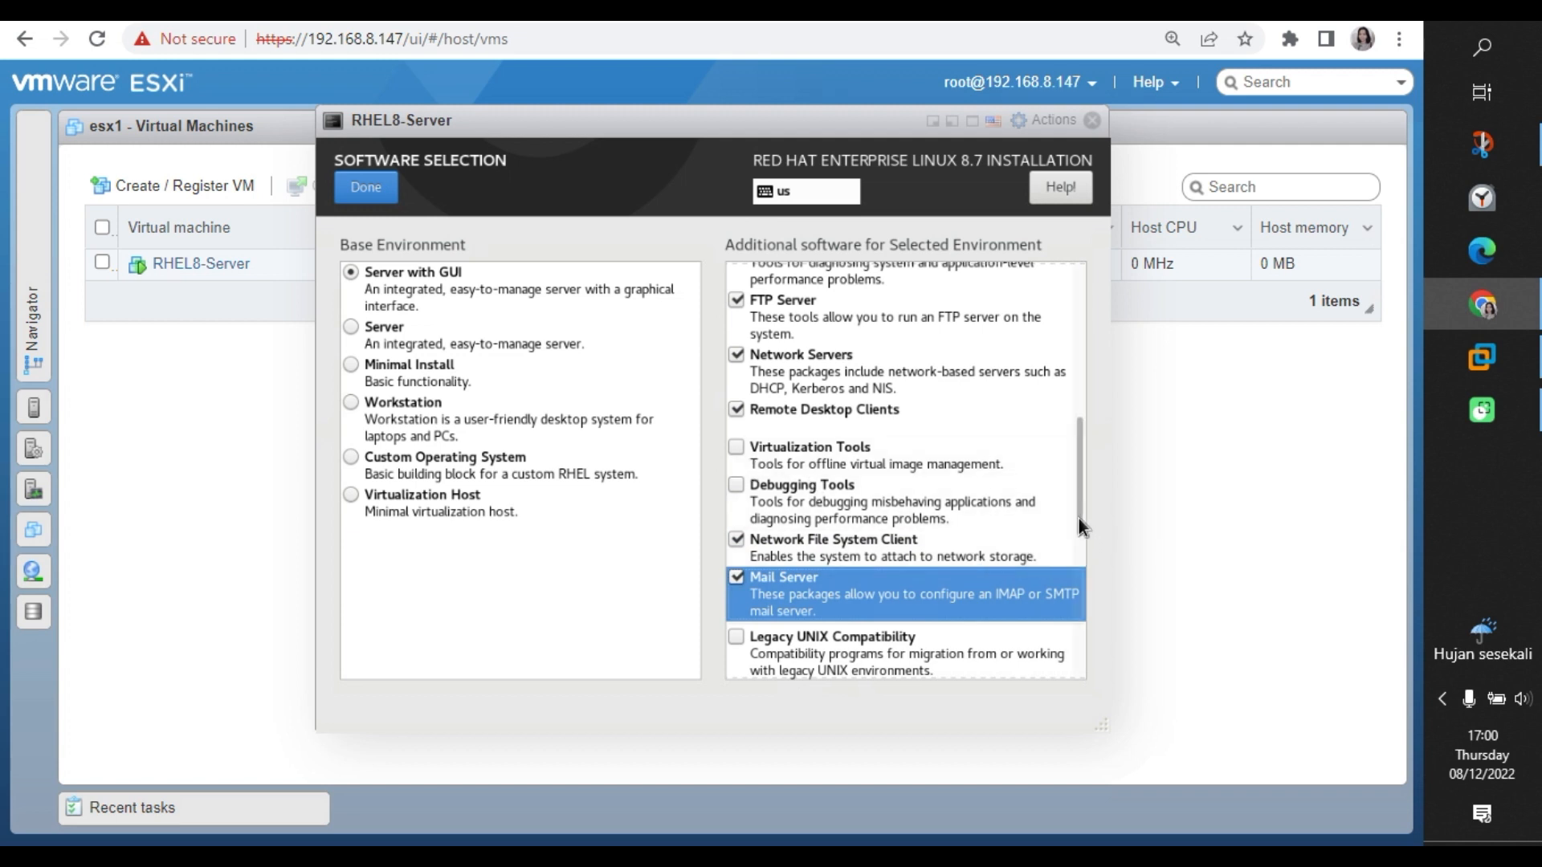
Add Legacy UNIX Compatibility, Security Tools, RPM Development Tools, Development Tools, System Tools and Headless Management.
{"action": "left_click_drag", "start_coordinate": [1078, 532], "coordinate": [1078, 616]}
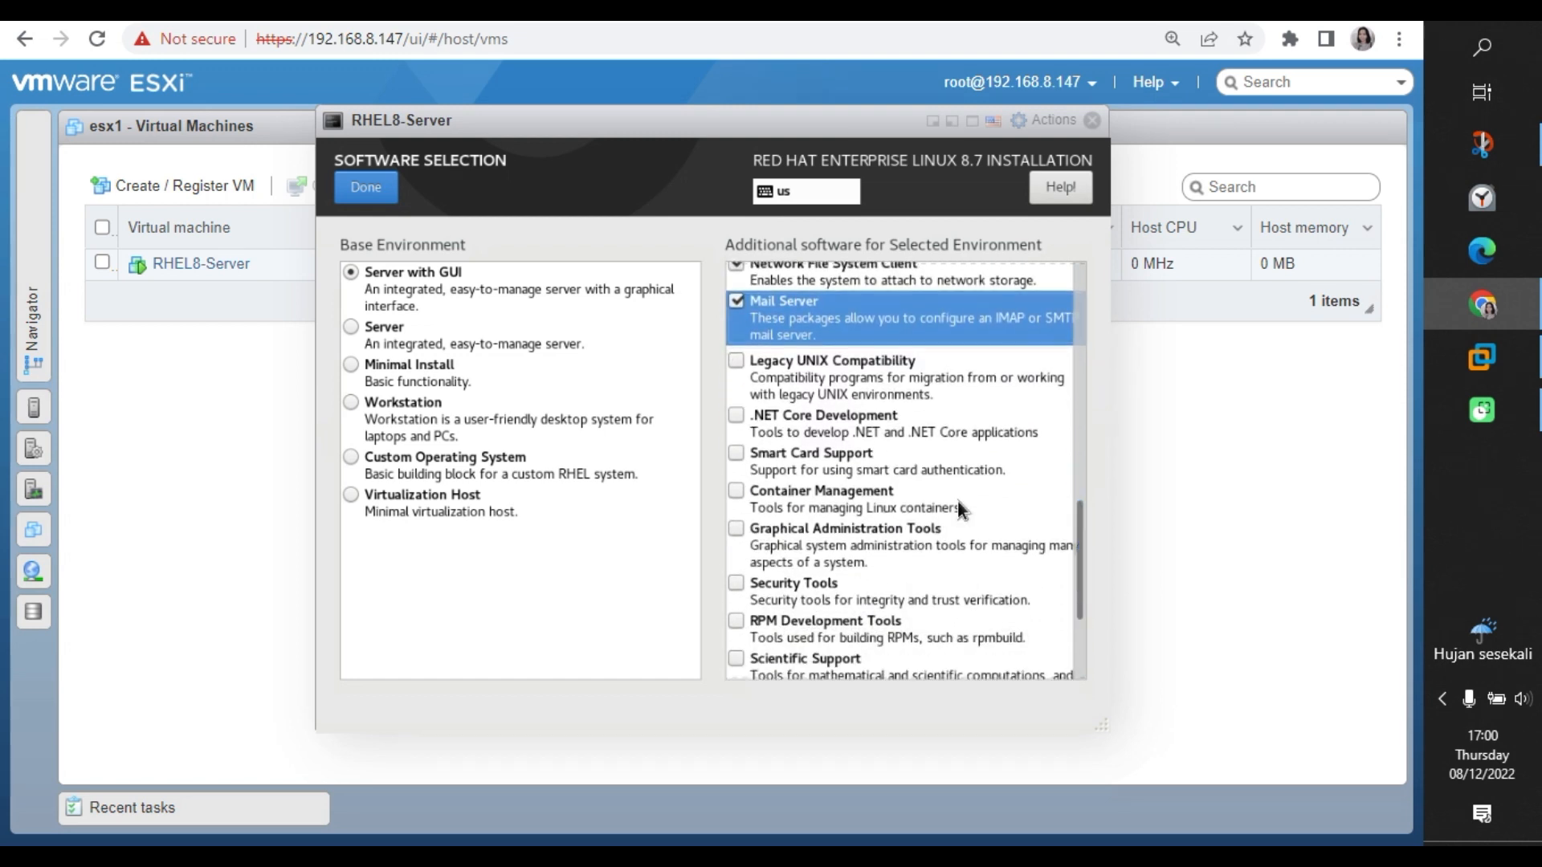
{"action": "left_click", "coordinate": [731, 360]}
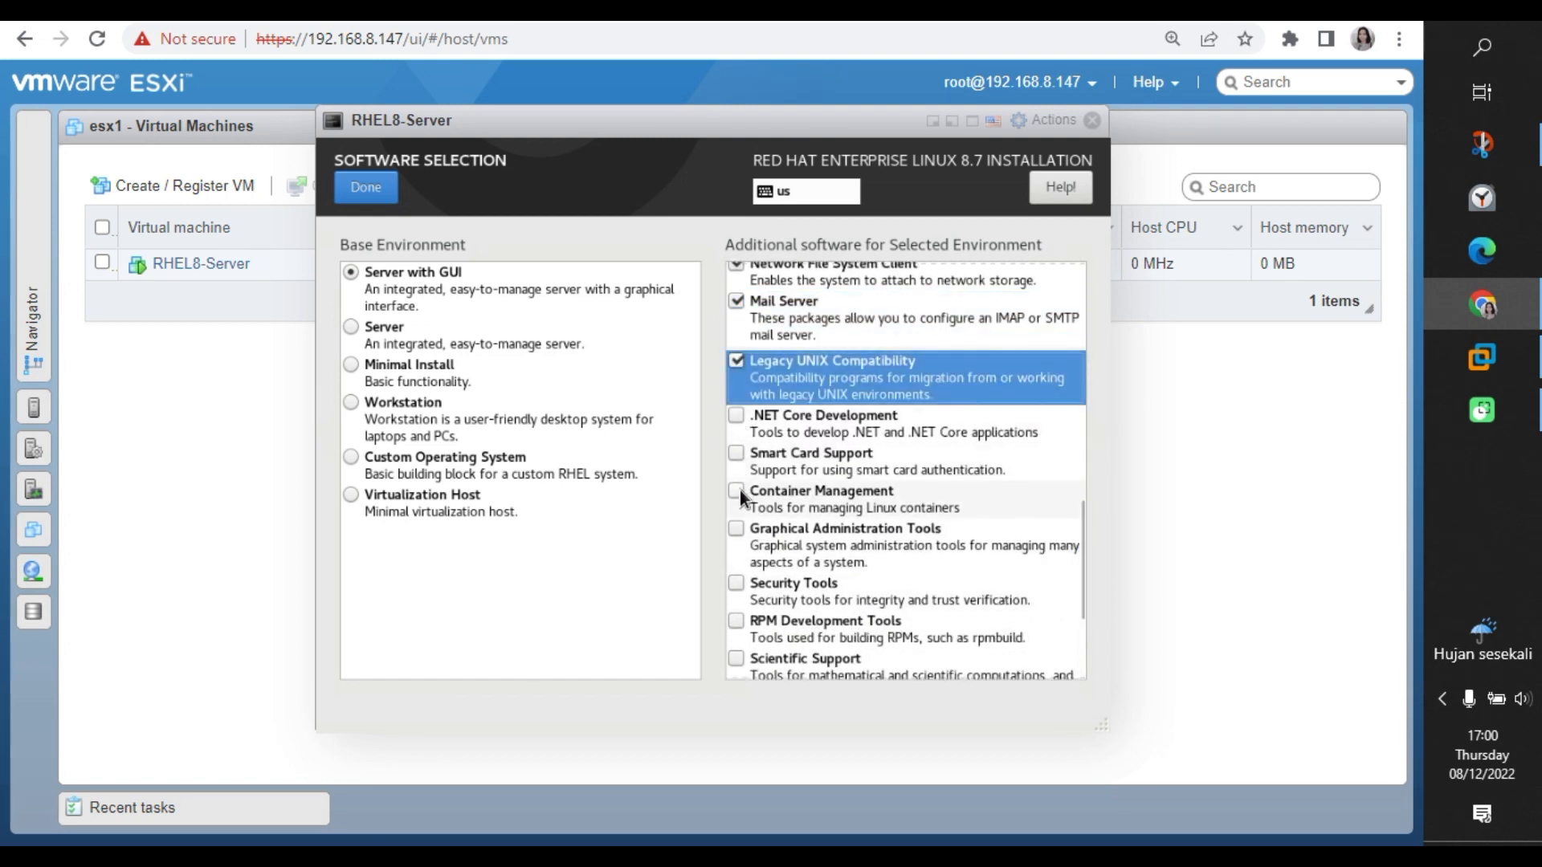
{"action": "left_click", "coordinate": [735, 585]}
{"action": "left_click", "coordinate": [735, 585]}
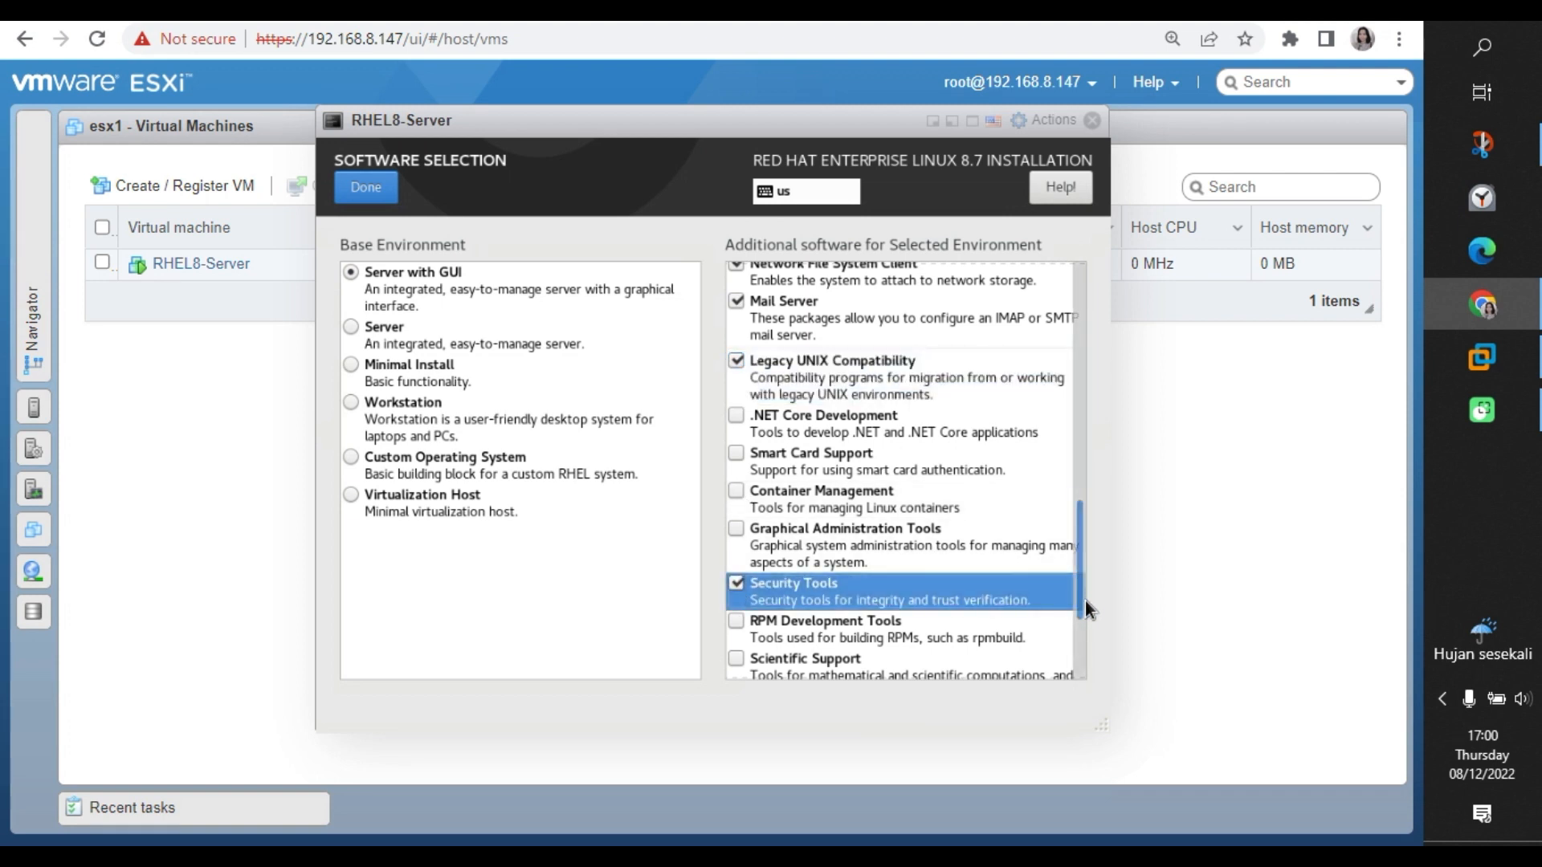
{"action": "left_click_drag", "start_coordinate": [1085, 601], "coordinate": [1082, 643]}
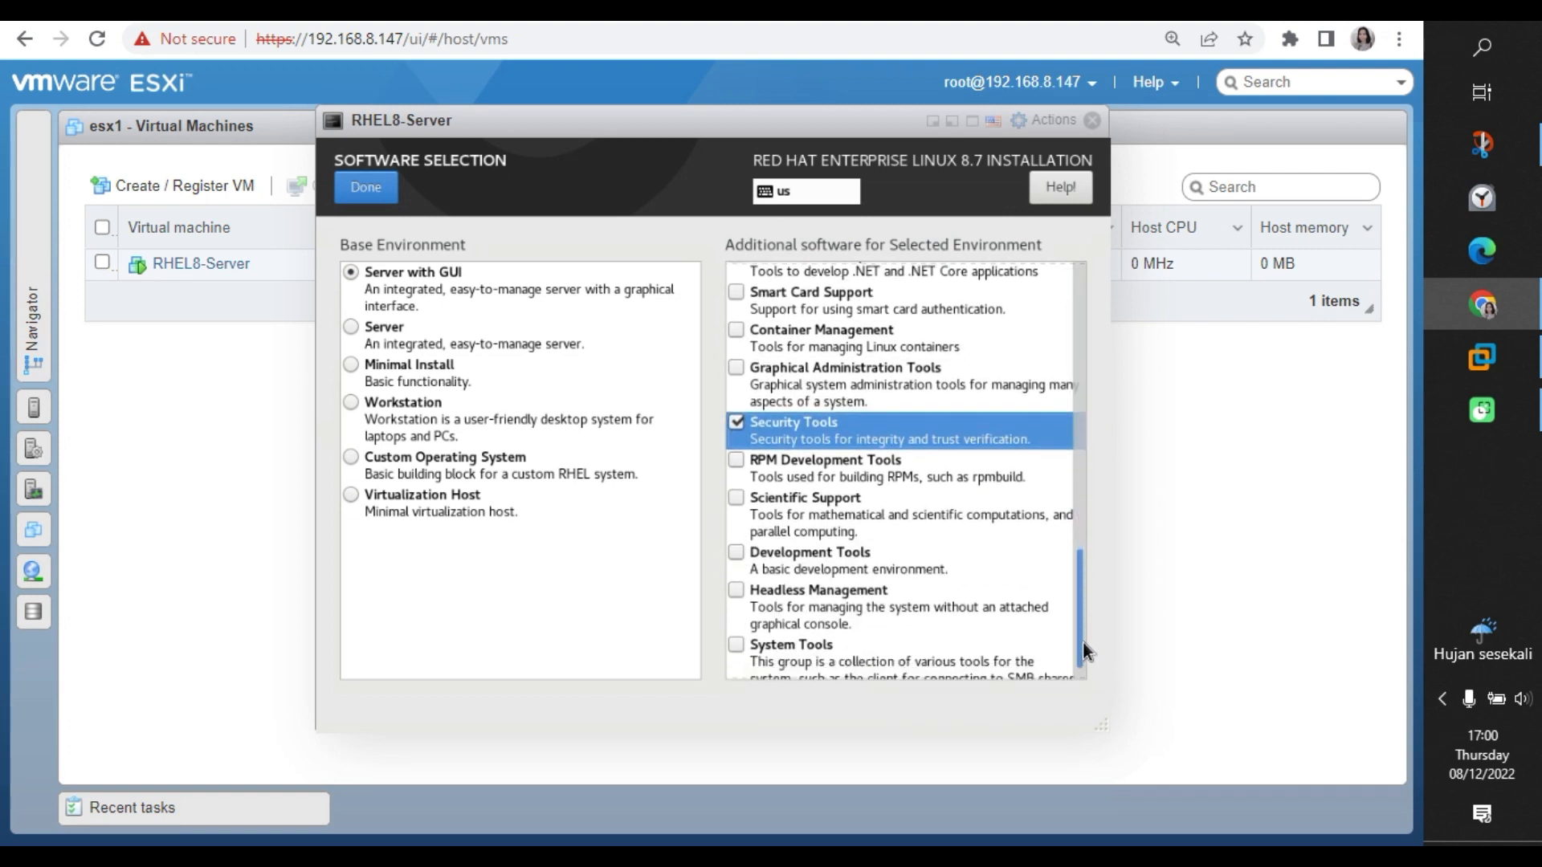
{"action": "left_click", "coordinate": [736, 459]}
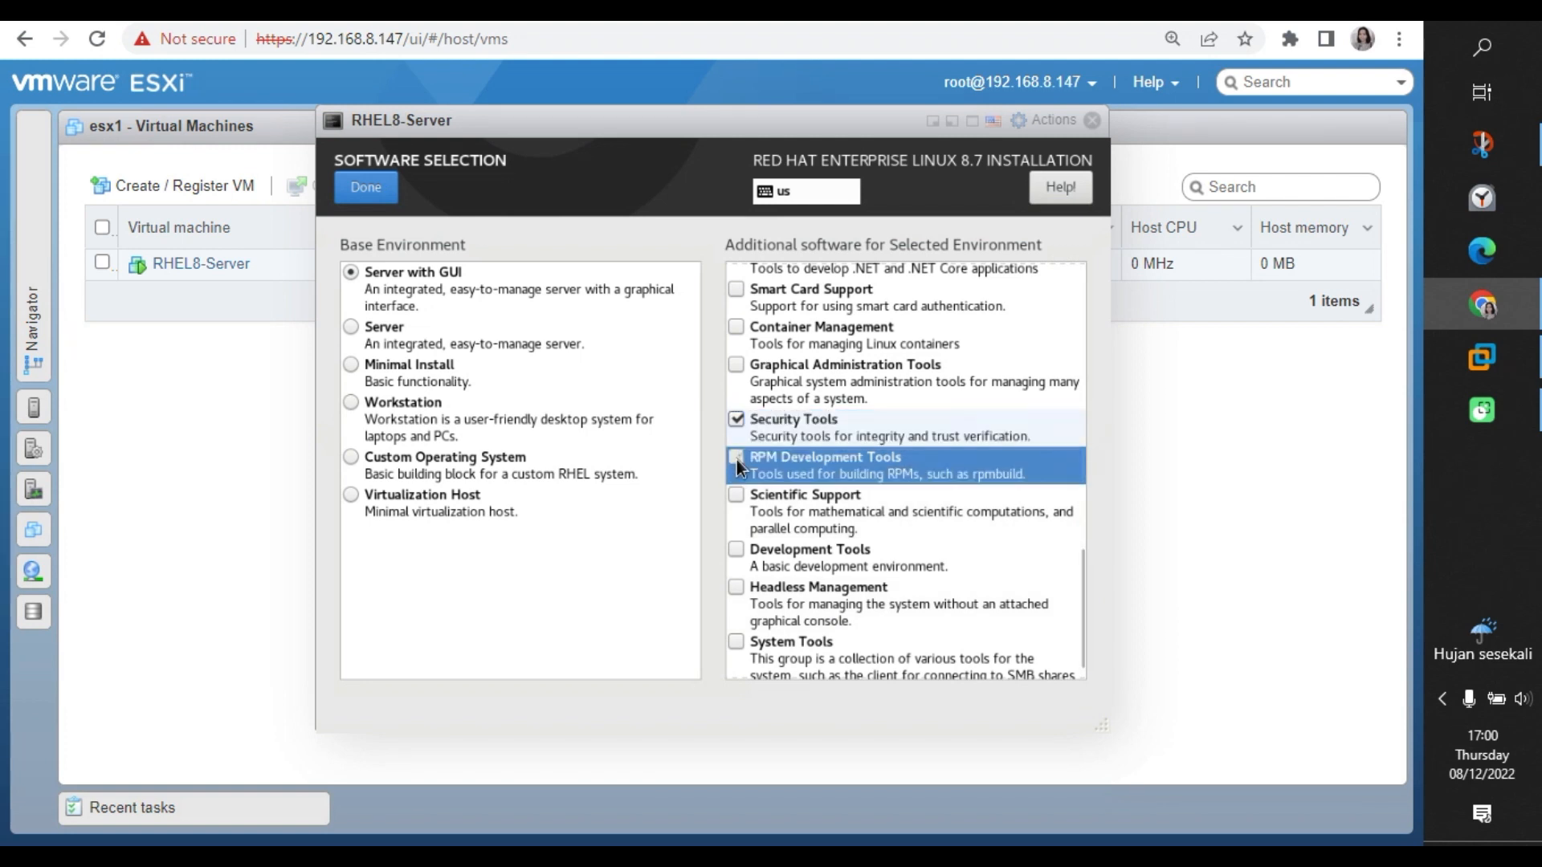
{"action": "left_click", "coordinate": [735, 551]}
{"action": "left_click", "coordinate": [734, 638]}
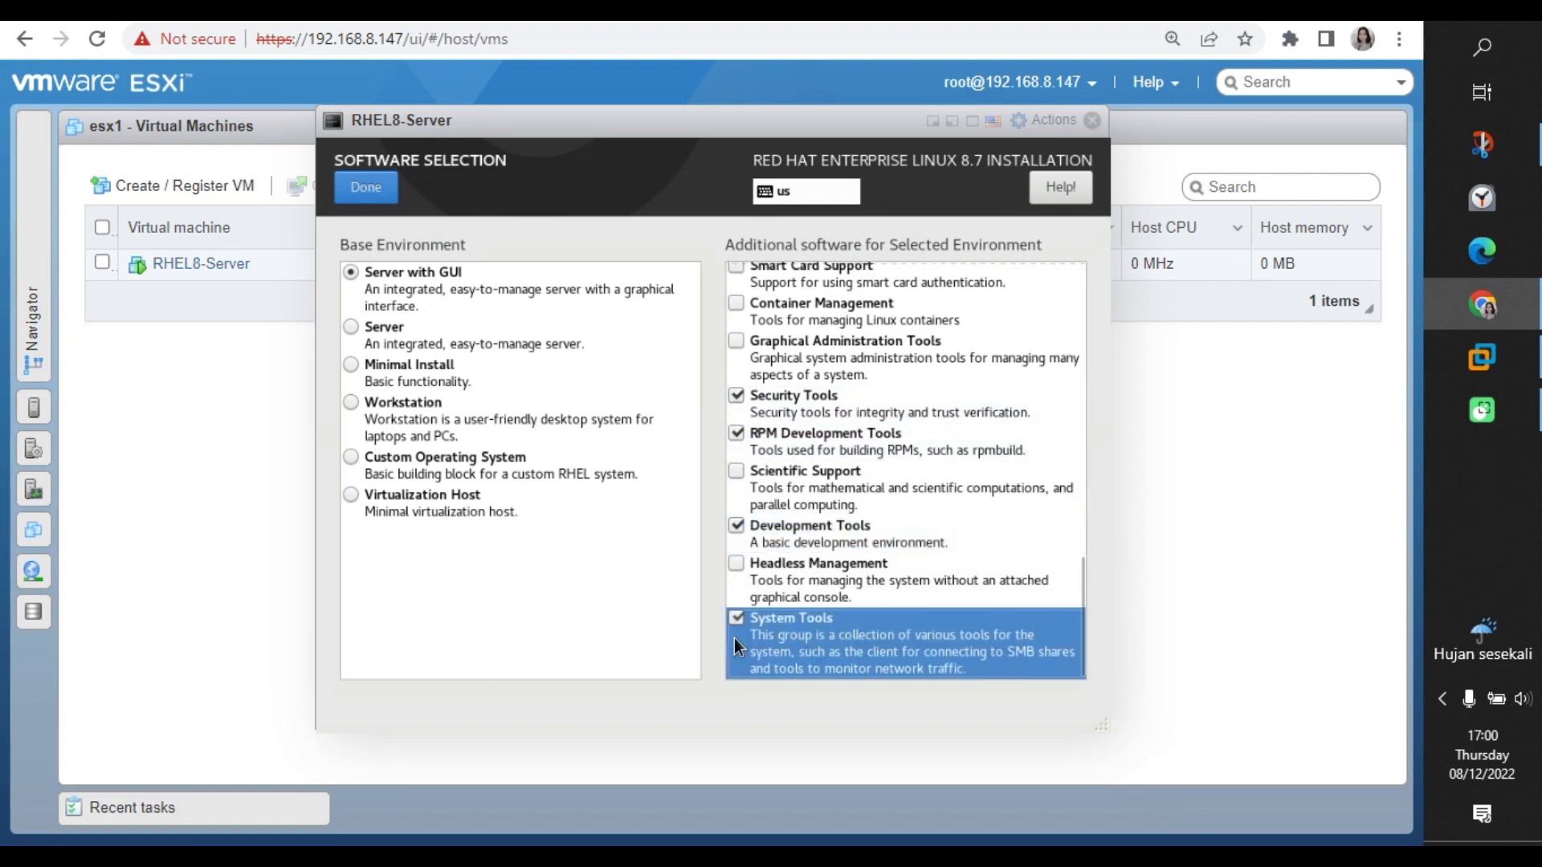
{"action": "left_click", "coordinate": [737, 562]}
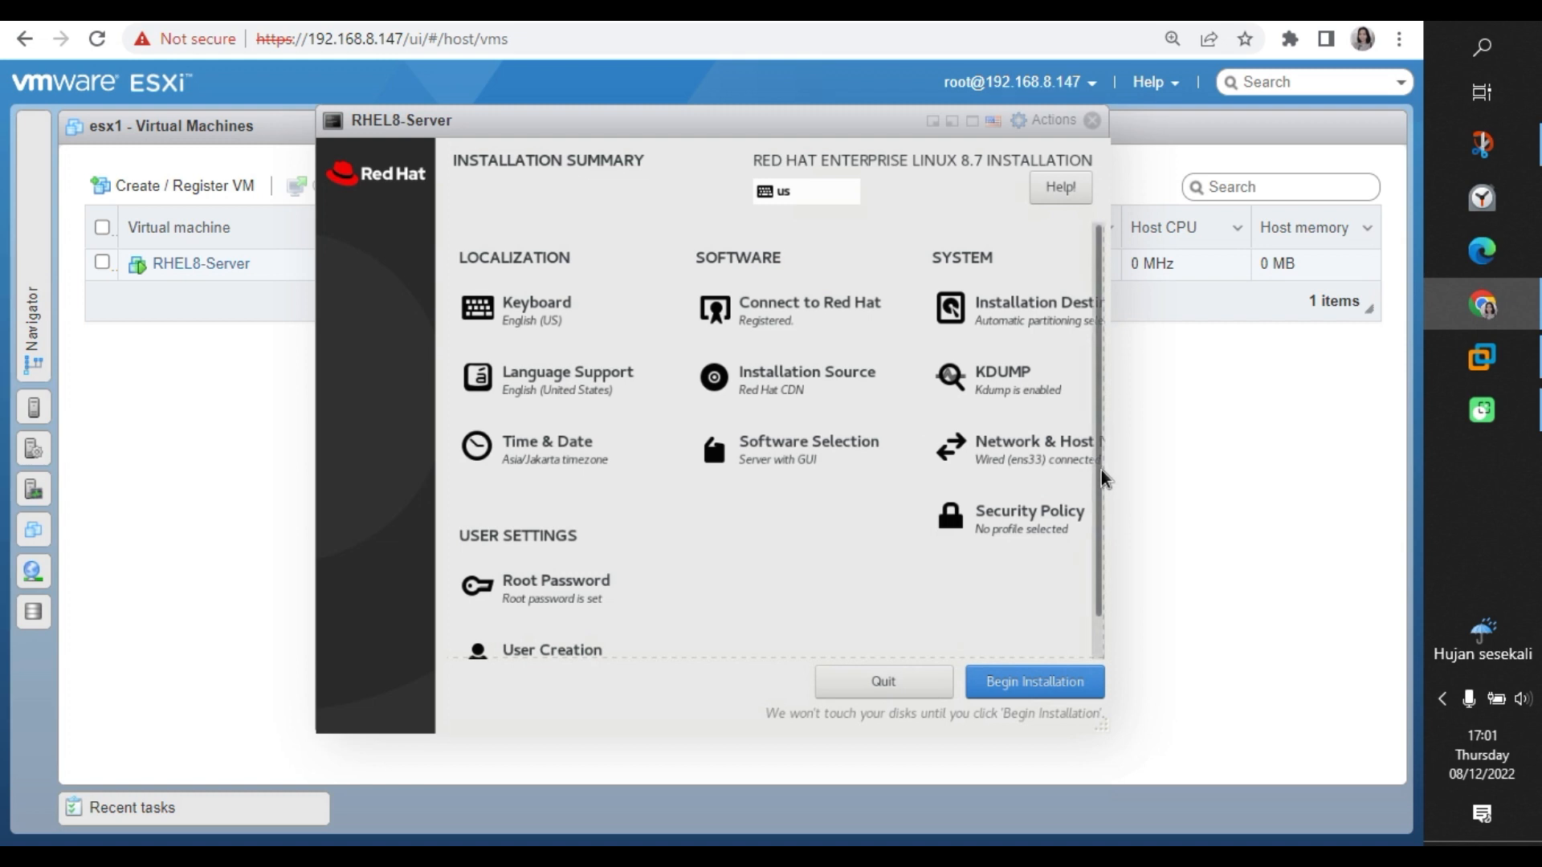
Enter the new user's full name, correct its spelling, and make the user an administrator.
{"action": "scroll", "coordinate": [1102, 479], "scroll_direction": "down", "scroll_amount": 1}
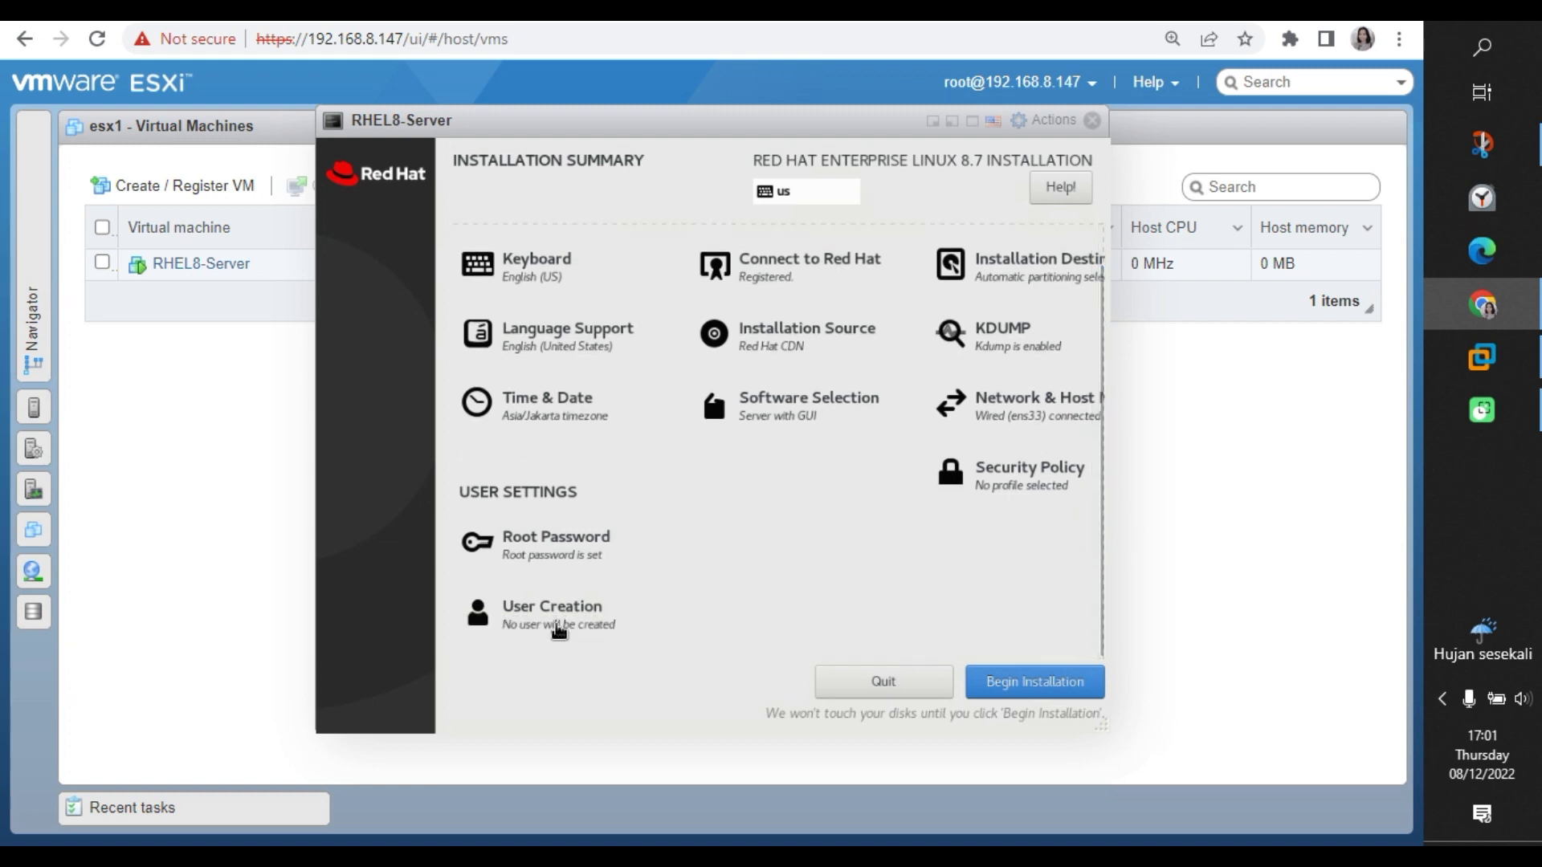
{"action": "left_click", "coordinate": [558, 632]}
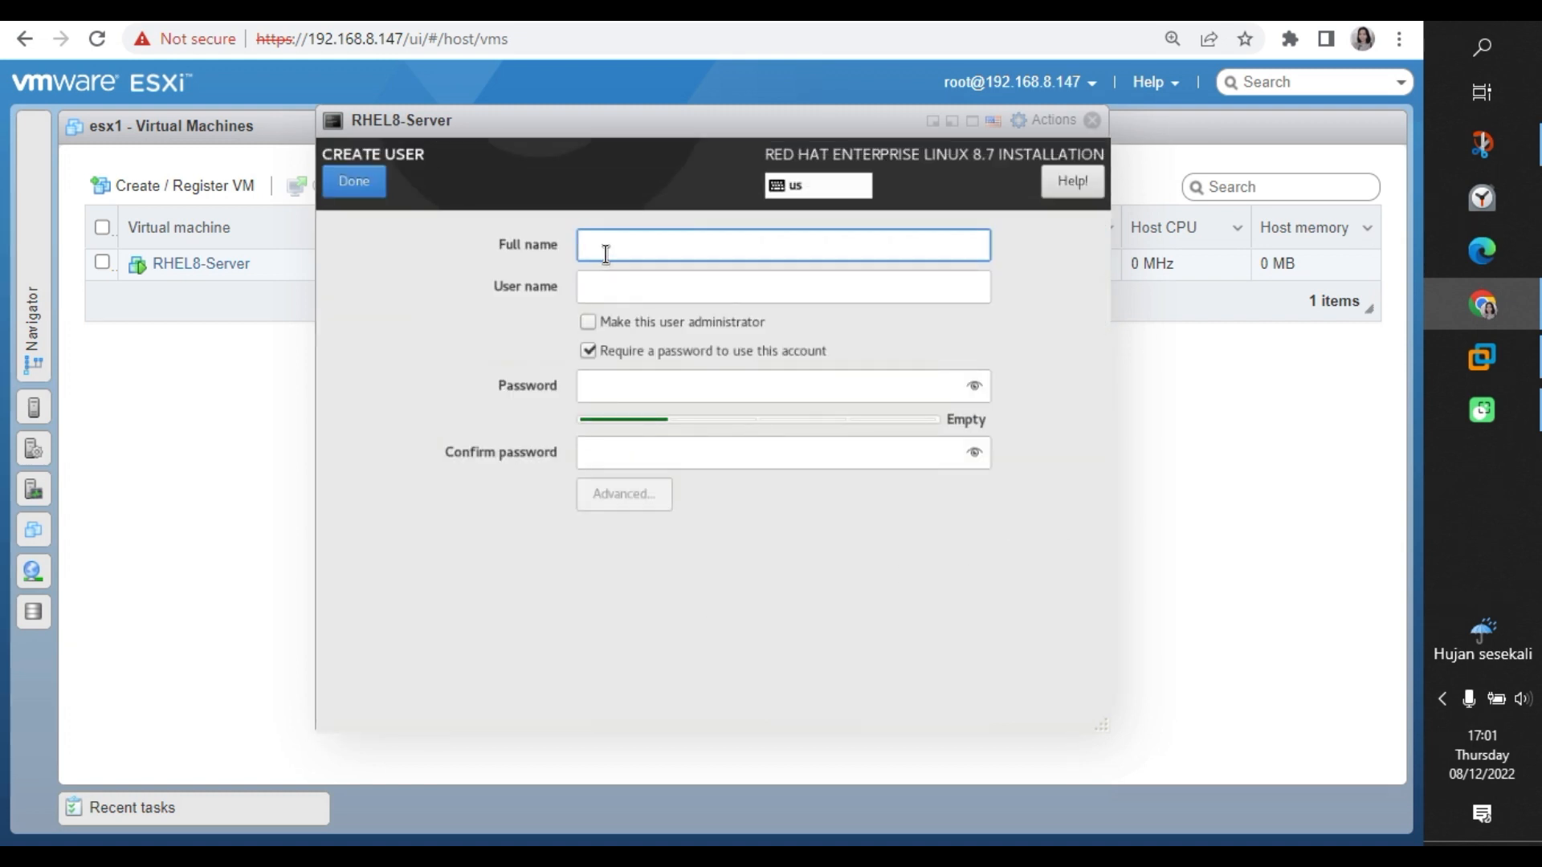
{"action": "type", "text": "Izmilia"}
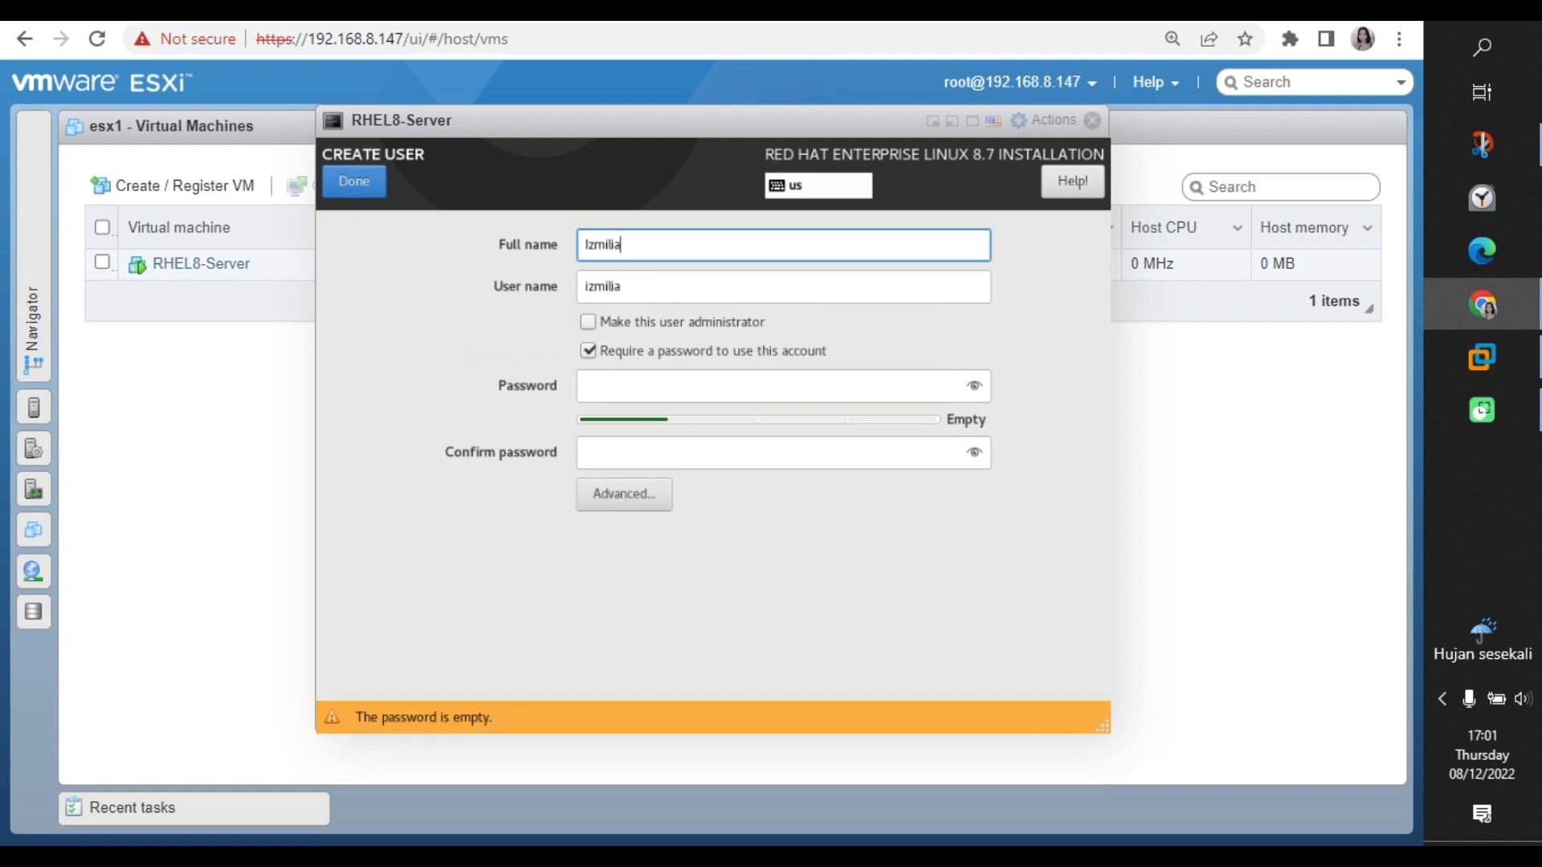
{"action": "type", "text": " Prastika"}
{"action": "left_click", "coordinate": [599, 291]}
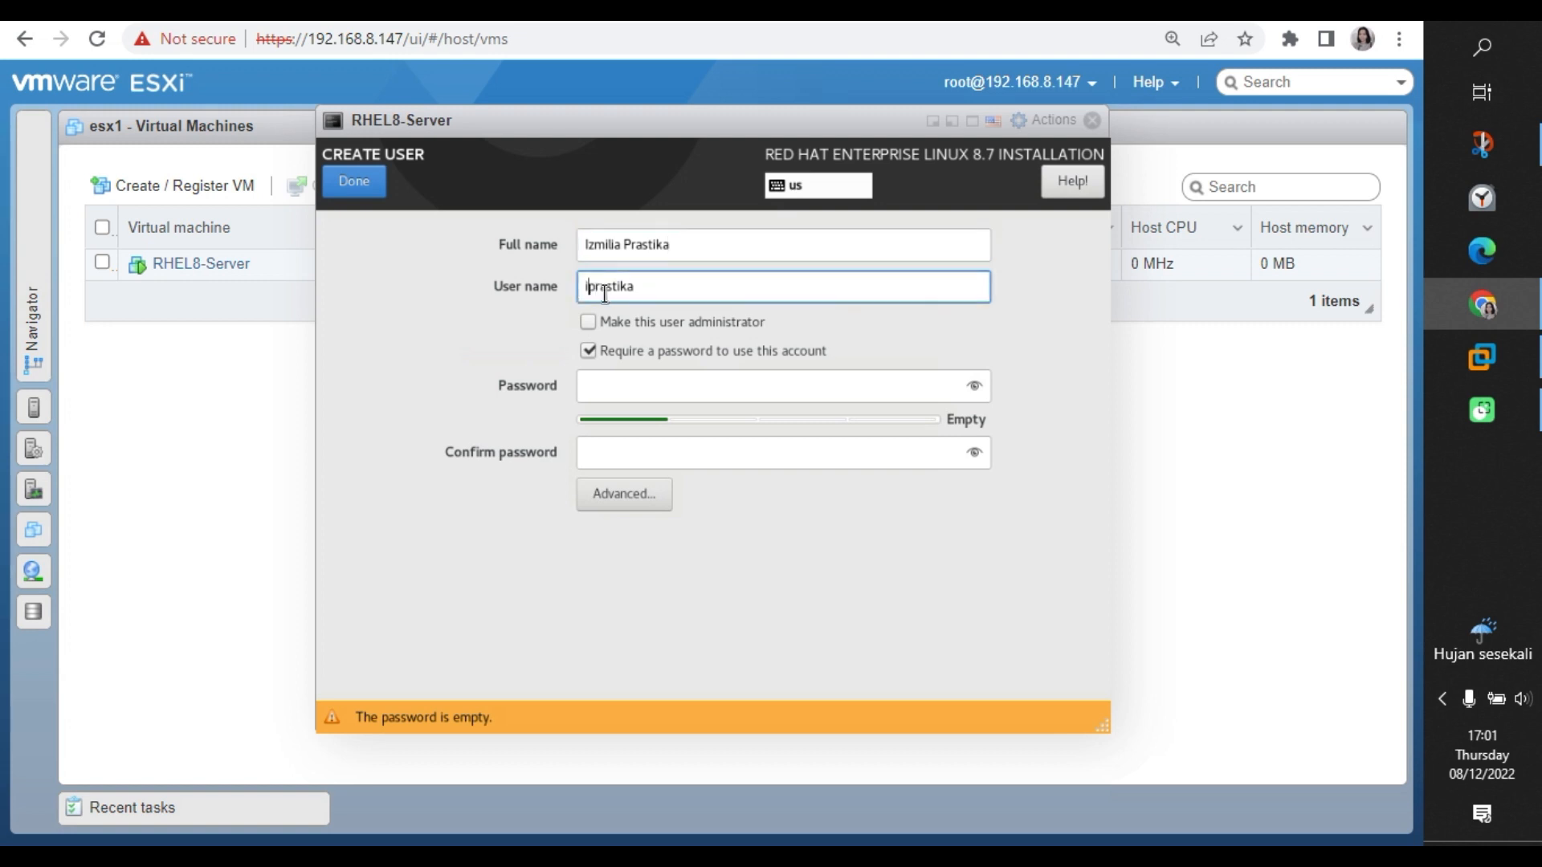
{"action": "type", "text": "s"}
{"action": "left_click", "coordinate": [596, 326]}
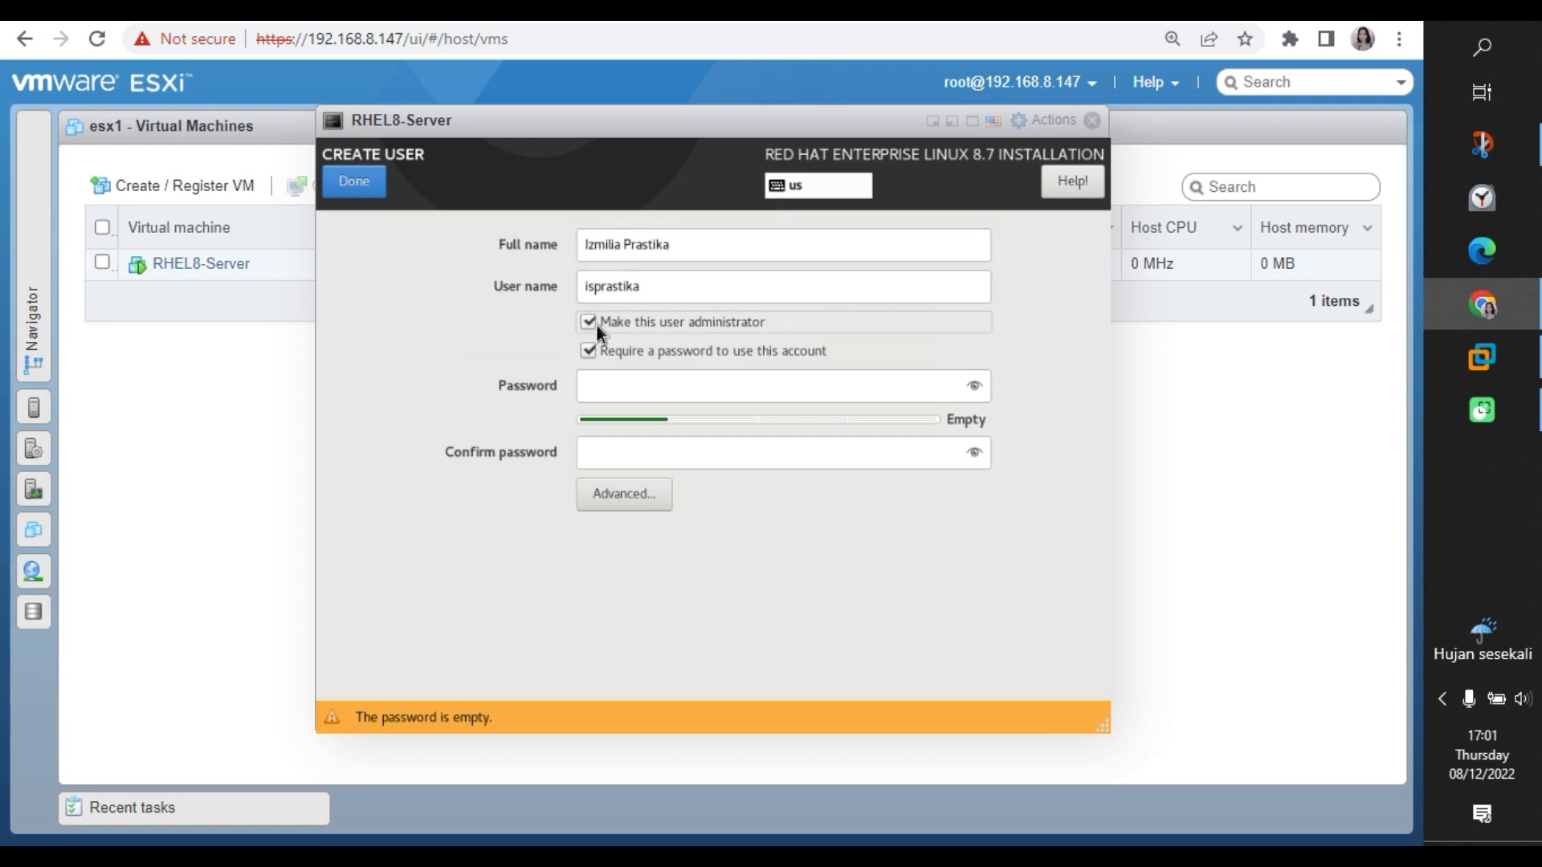
Set the account password and confirm it, revealing both fields to check they match.
{"action": "left_click", "coordinate": [616, 385]}
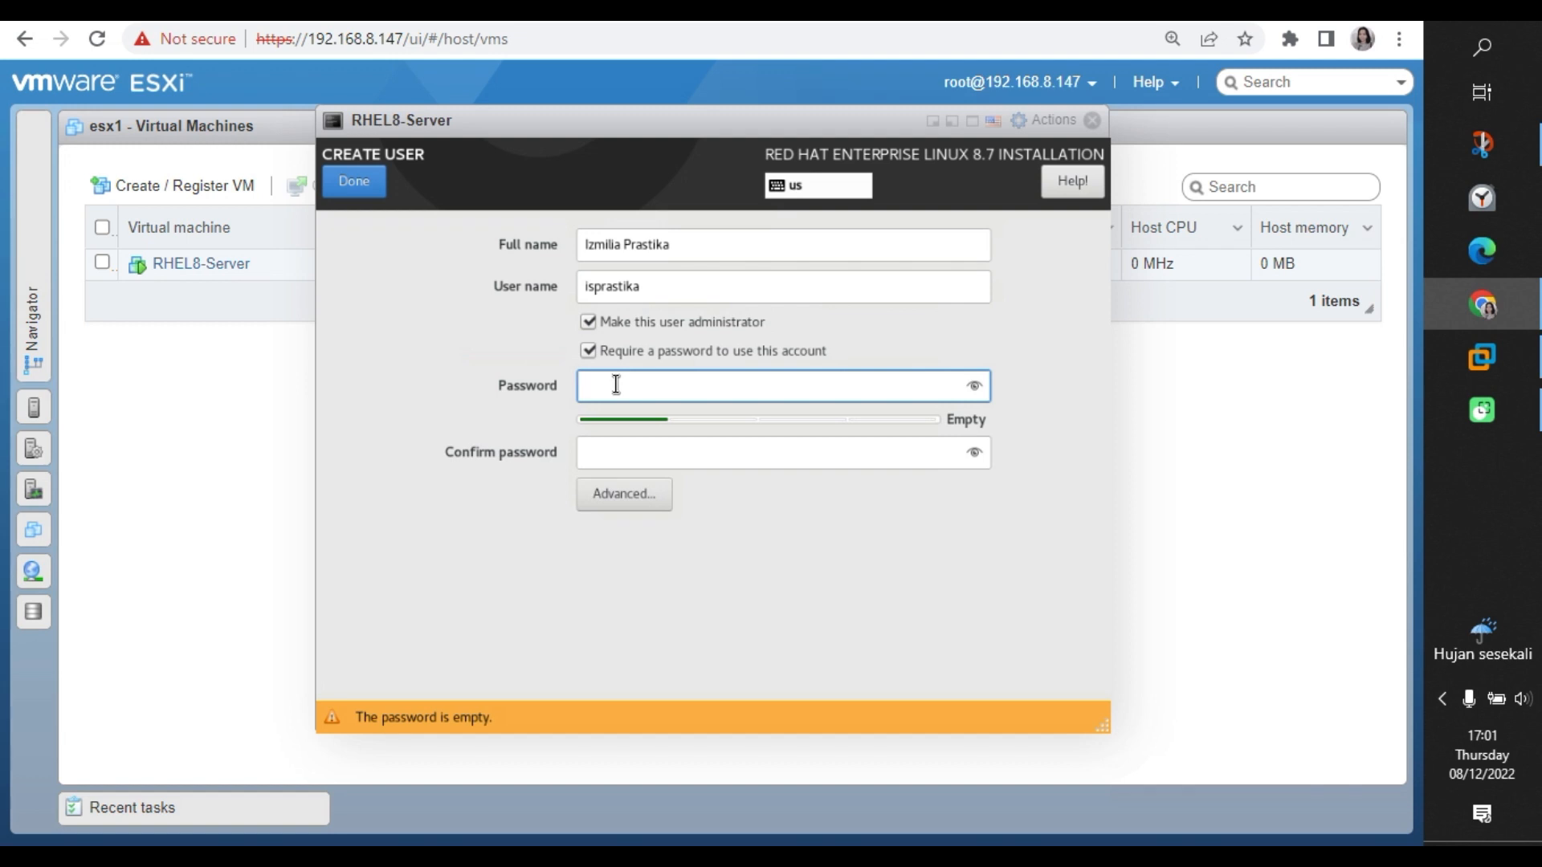
{"action": "type", "text": "******"}
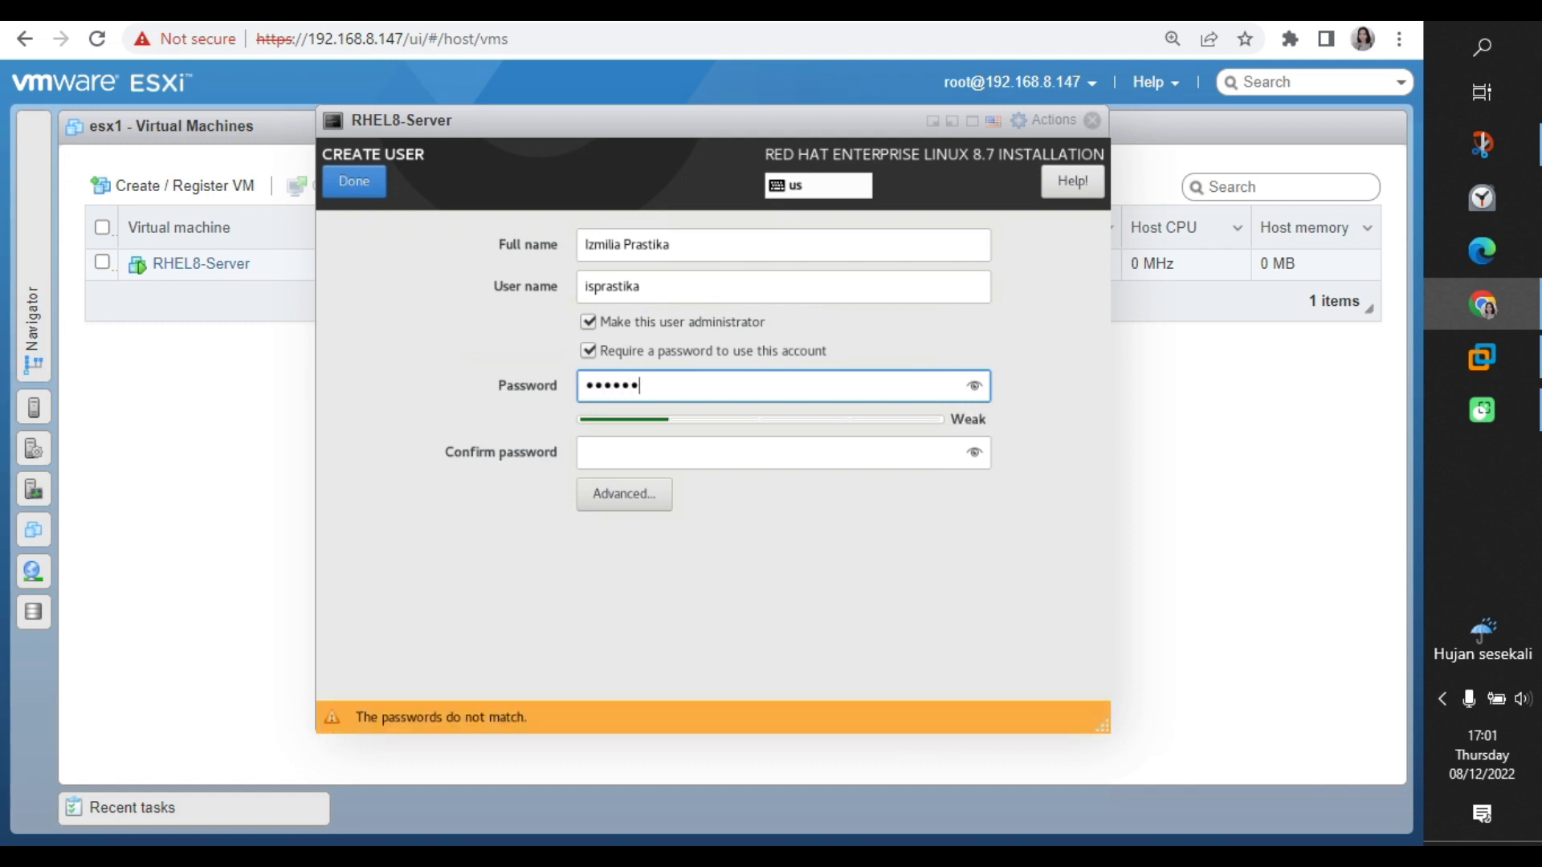
{"action": "type", "text": "***********"}
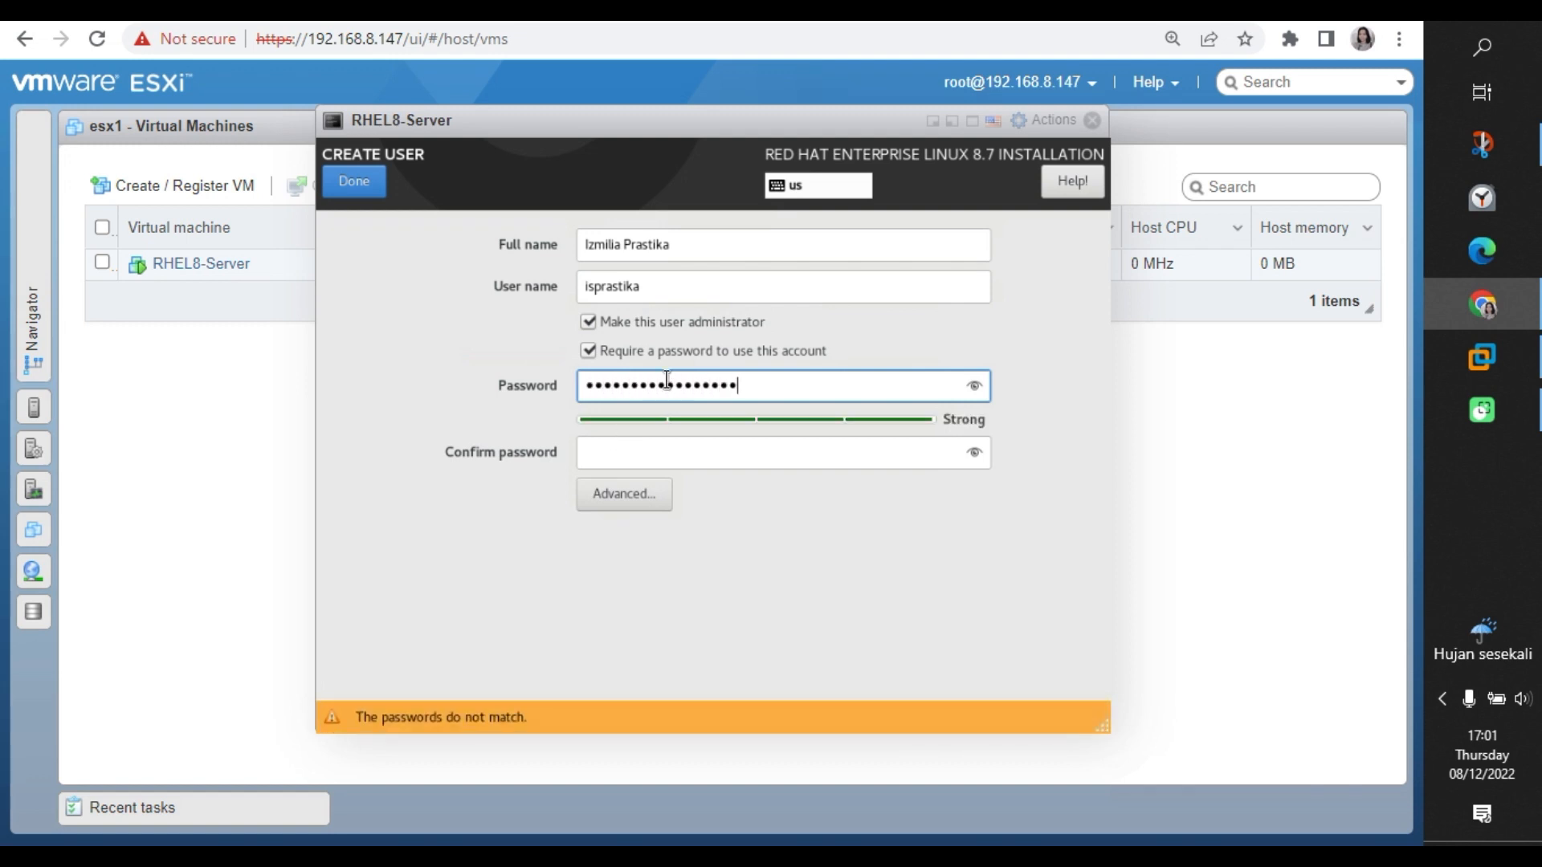
{"action": "key", "text": "ctrl+a"}
{"action": "type", "text": "*********"}
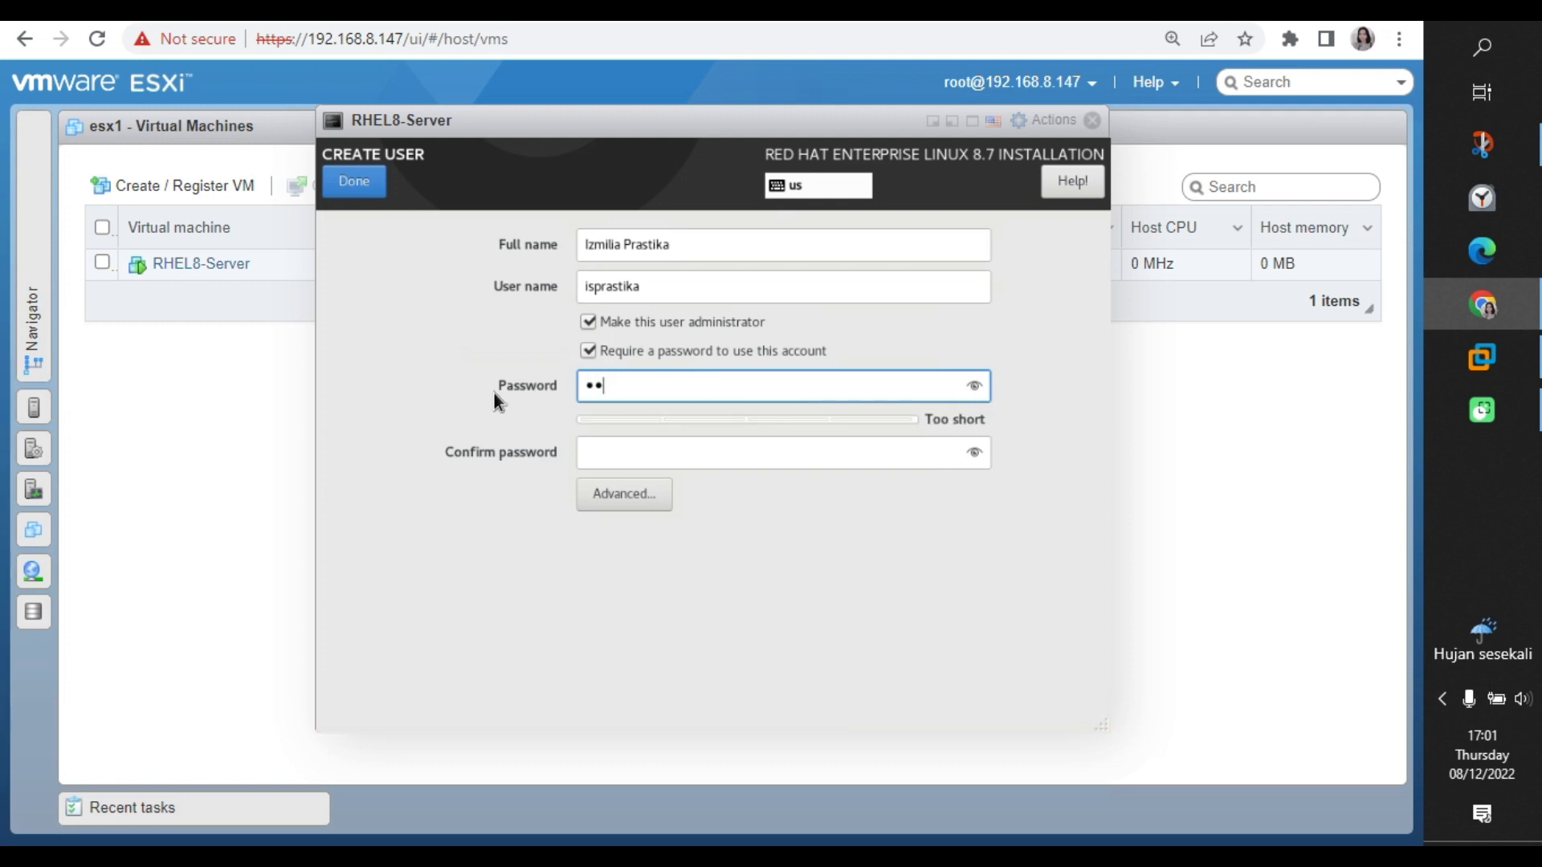
{"action": "left_click", "coordinate": [974, 386]}
{"action": "left_click", "coordinate": [716, 450]}
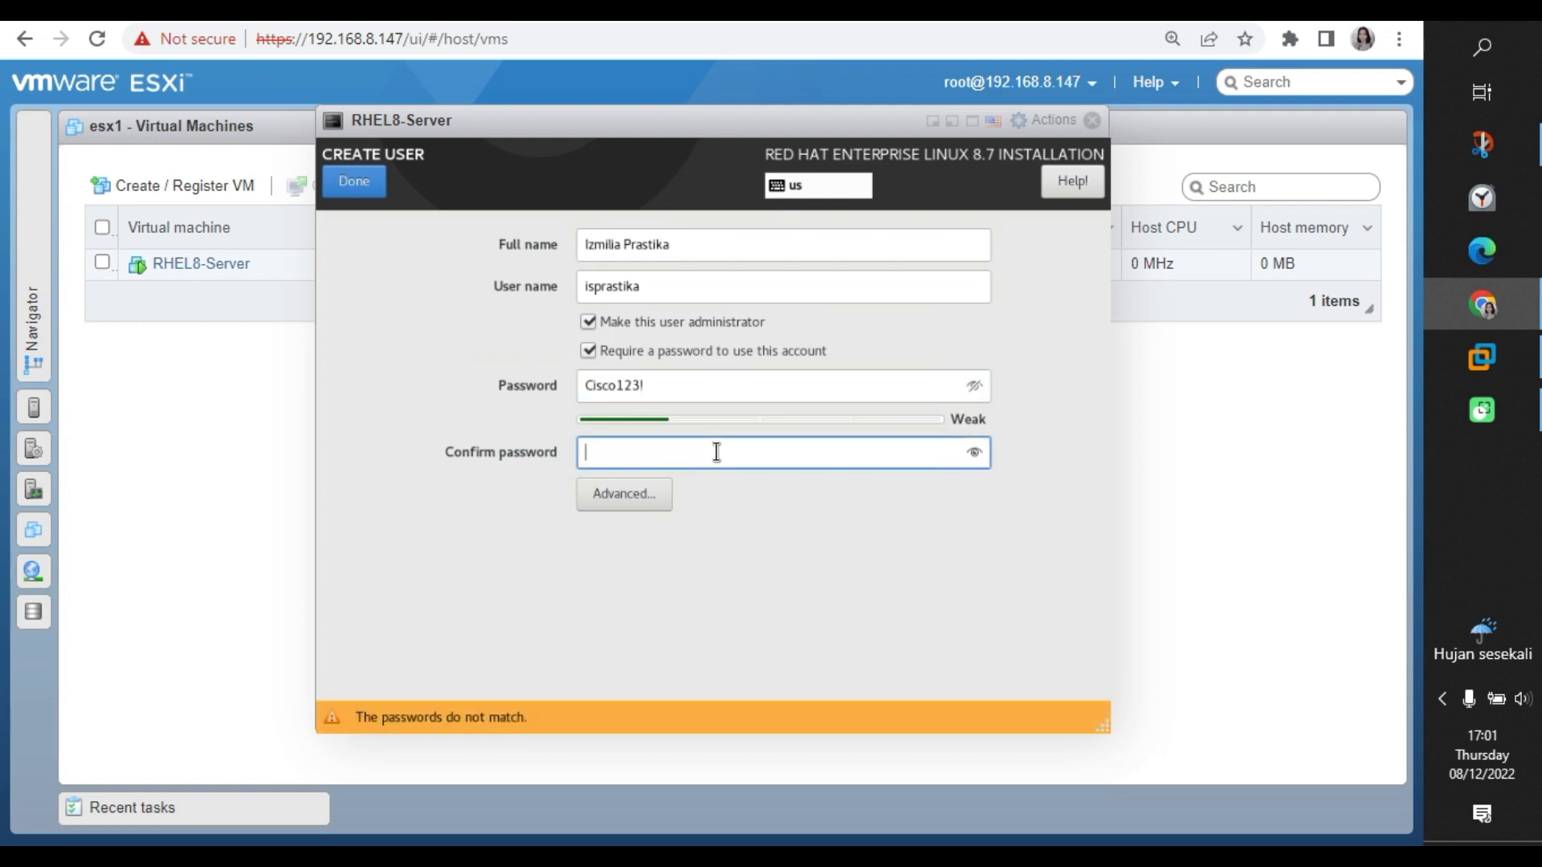
{"action": "type", "text": "Cisco123!"}
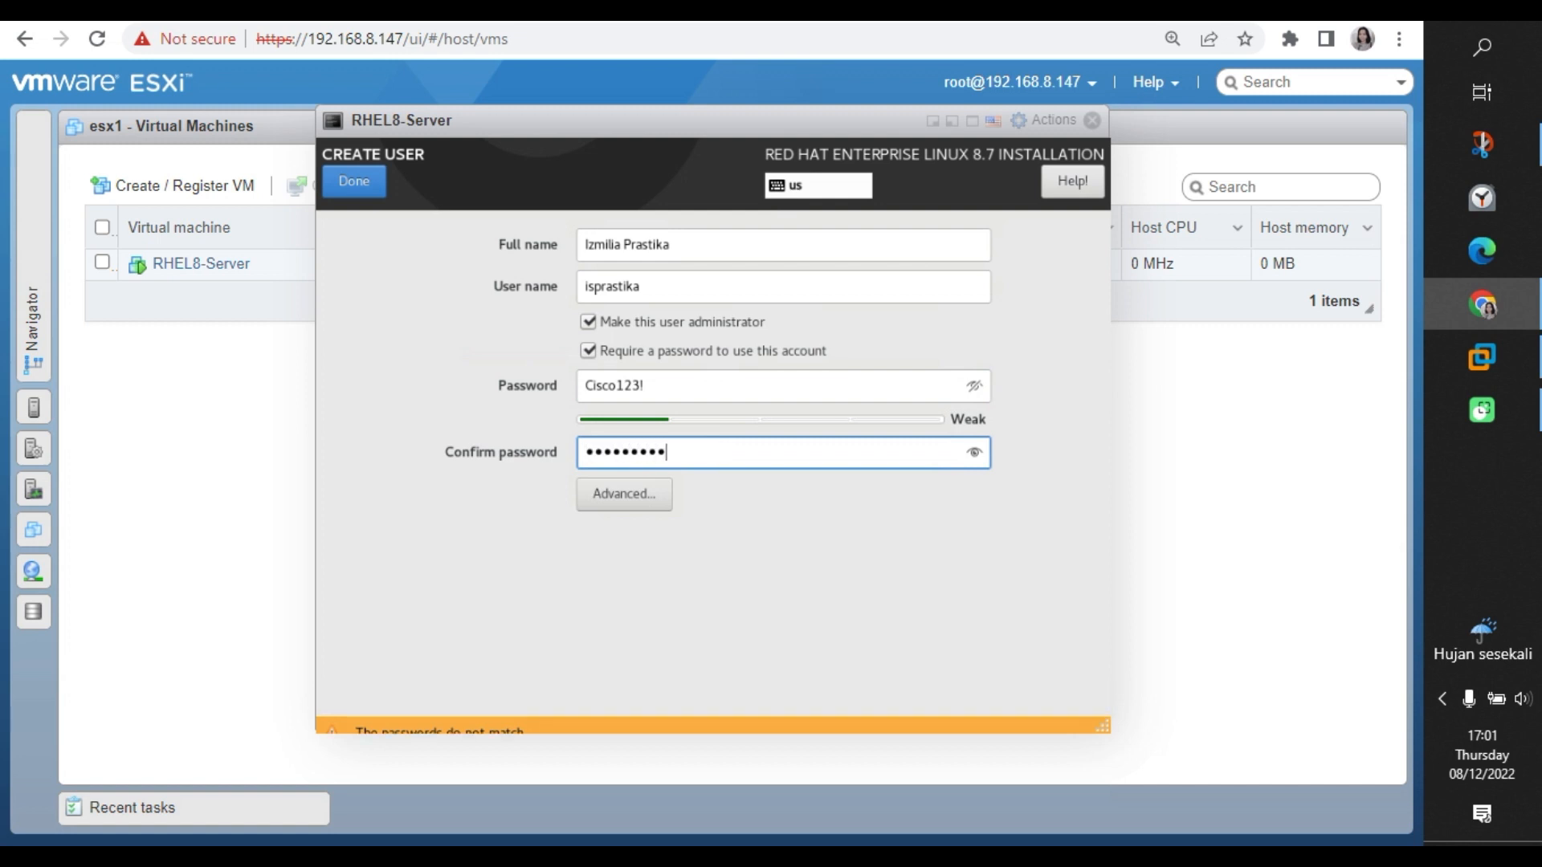
{"action": "left_click", "coordinate": [974, 455]}
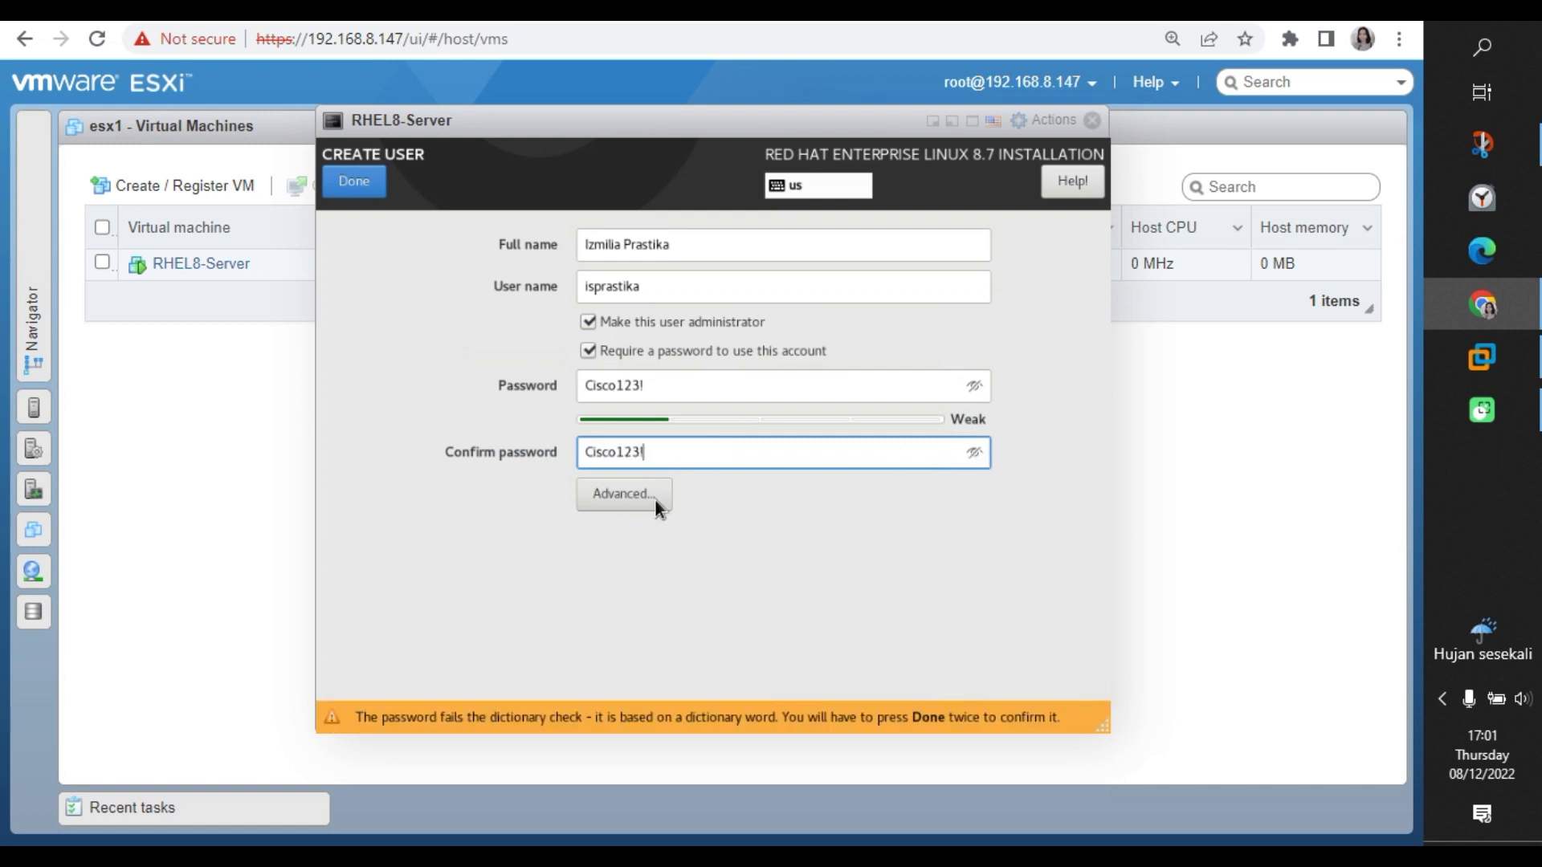
Keep the default advanced user settings and confirm the user, accepting the weak password.
{"action": "left_click", "coordinate": [627, 494]}
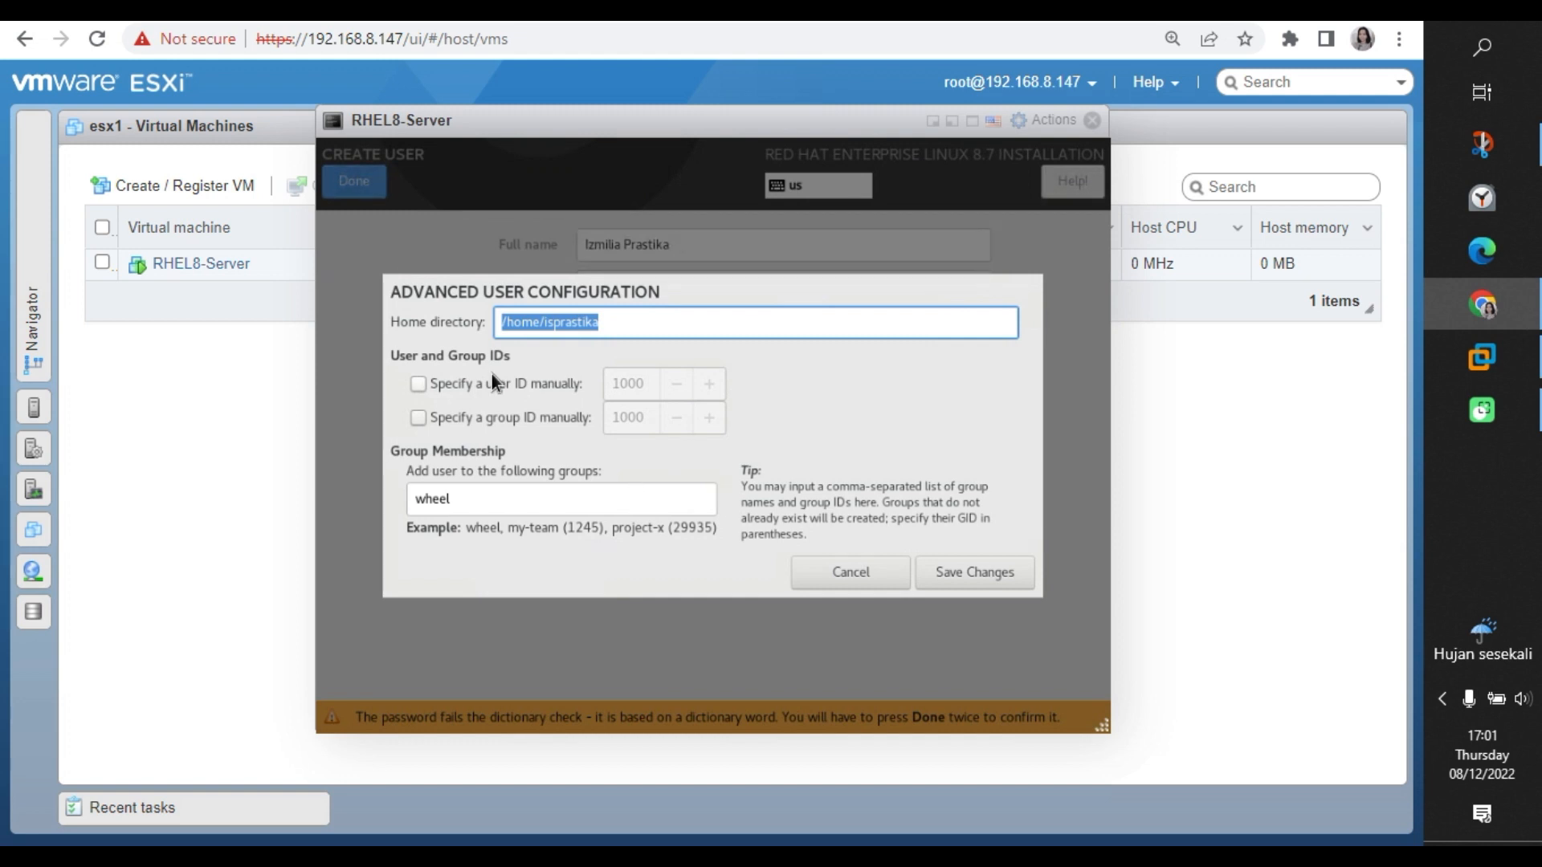
{"action": "left_click", "coordinate": [996, 576]}
{"action": "left_click", "coordinate": [373, 183]}
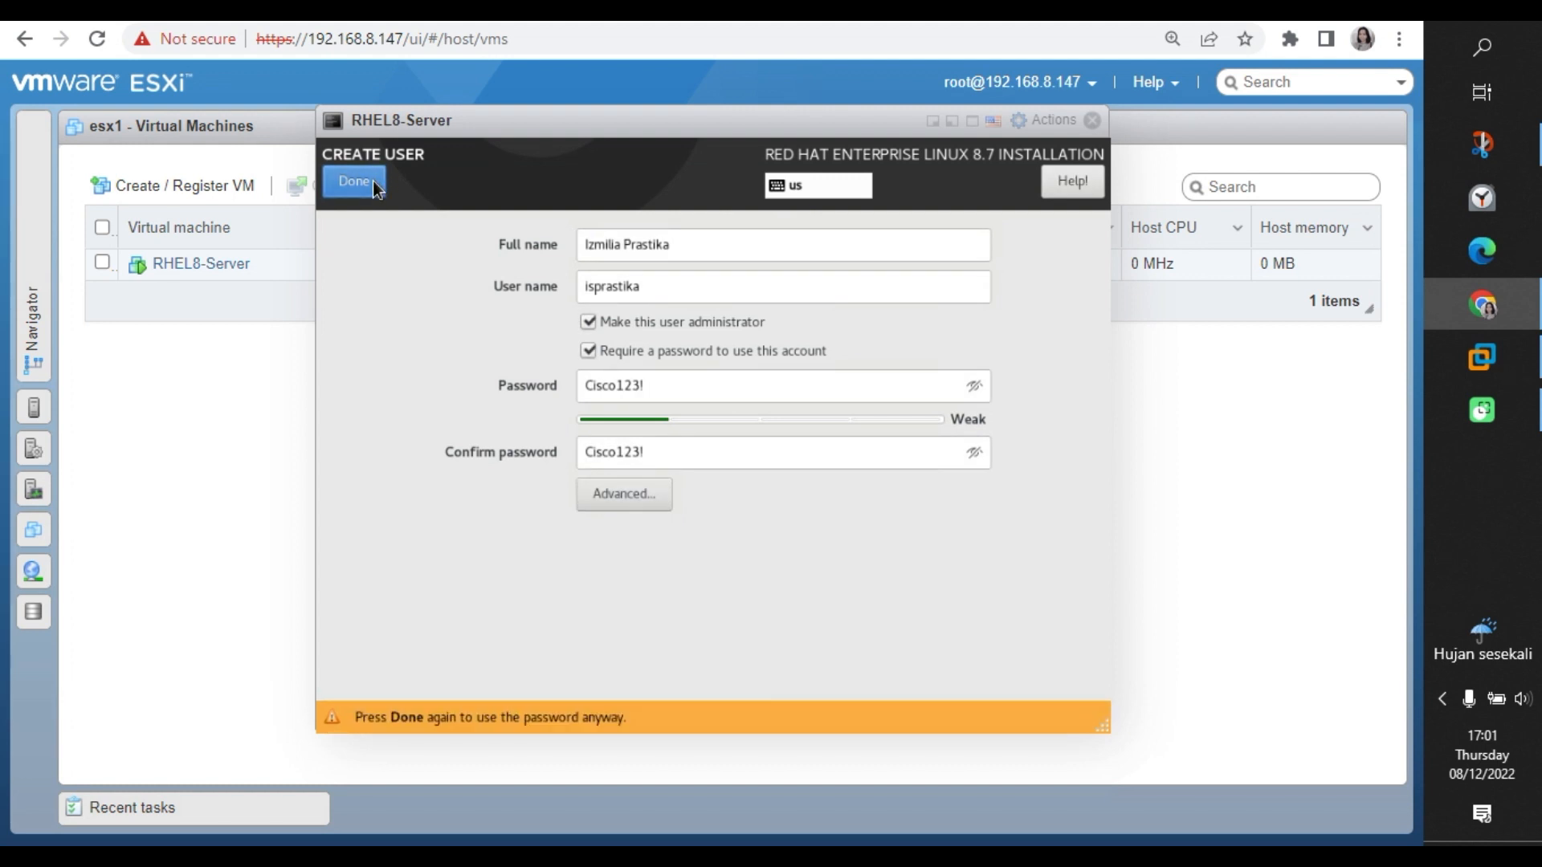
{"action": "left_click", "coordinate": [373, 180]}
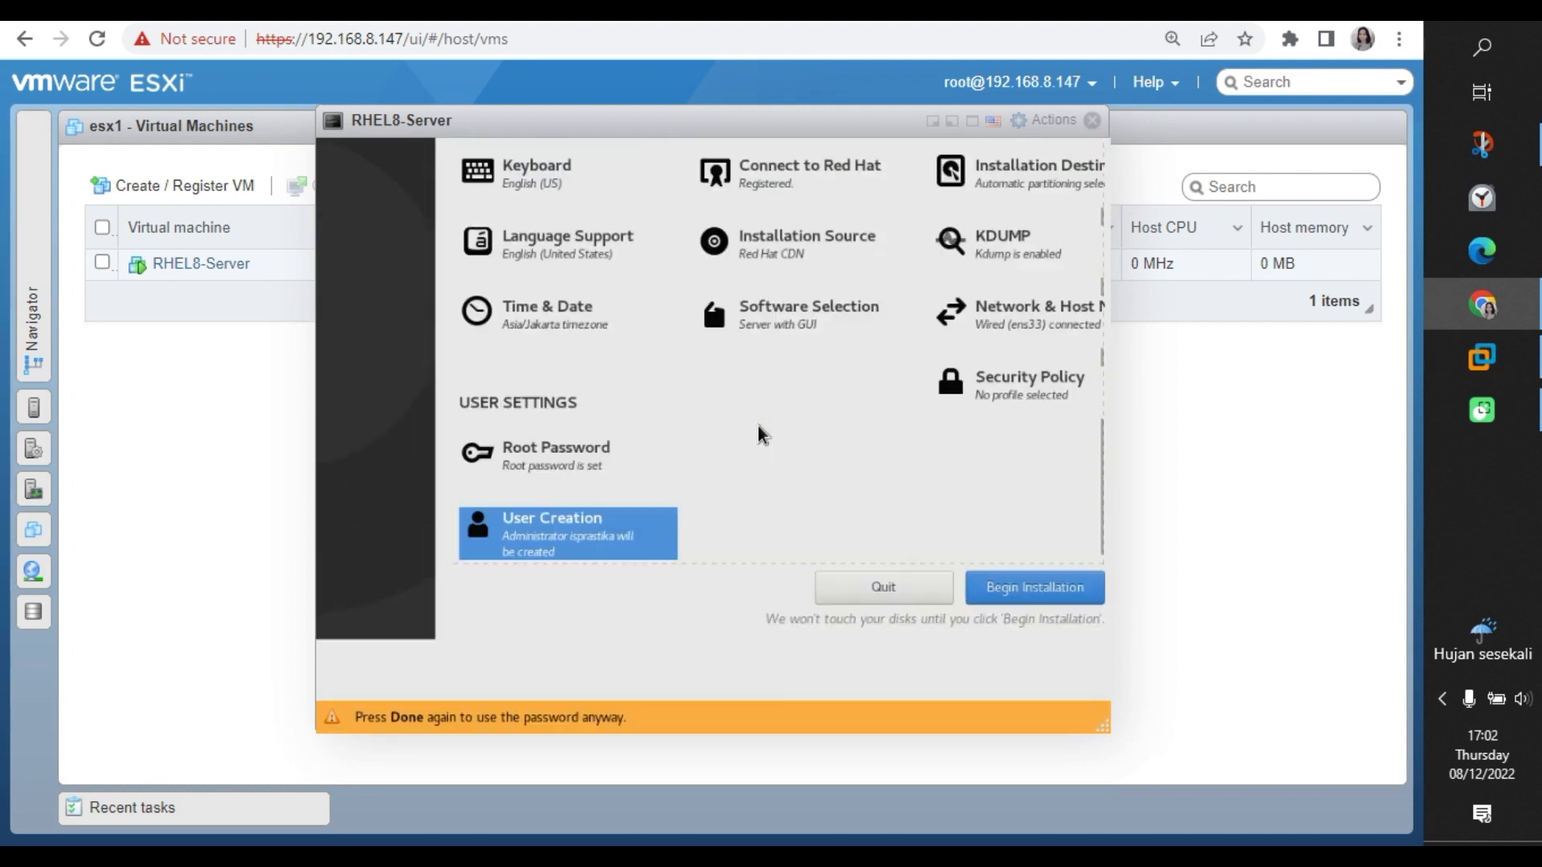
Begin the RHEL 8.7 installation and let it finish and reboot into Initial Setup.
{"action": "left_click", "coordinate": [1046, 693]}
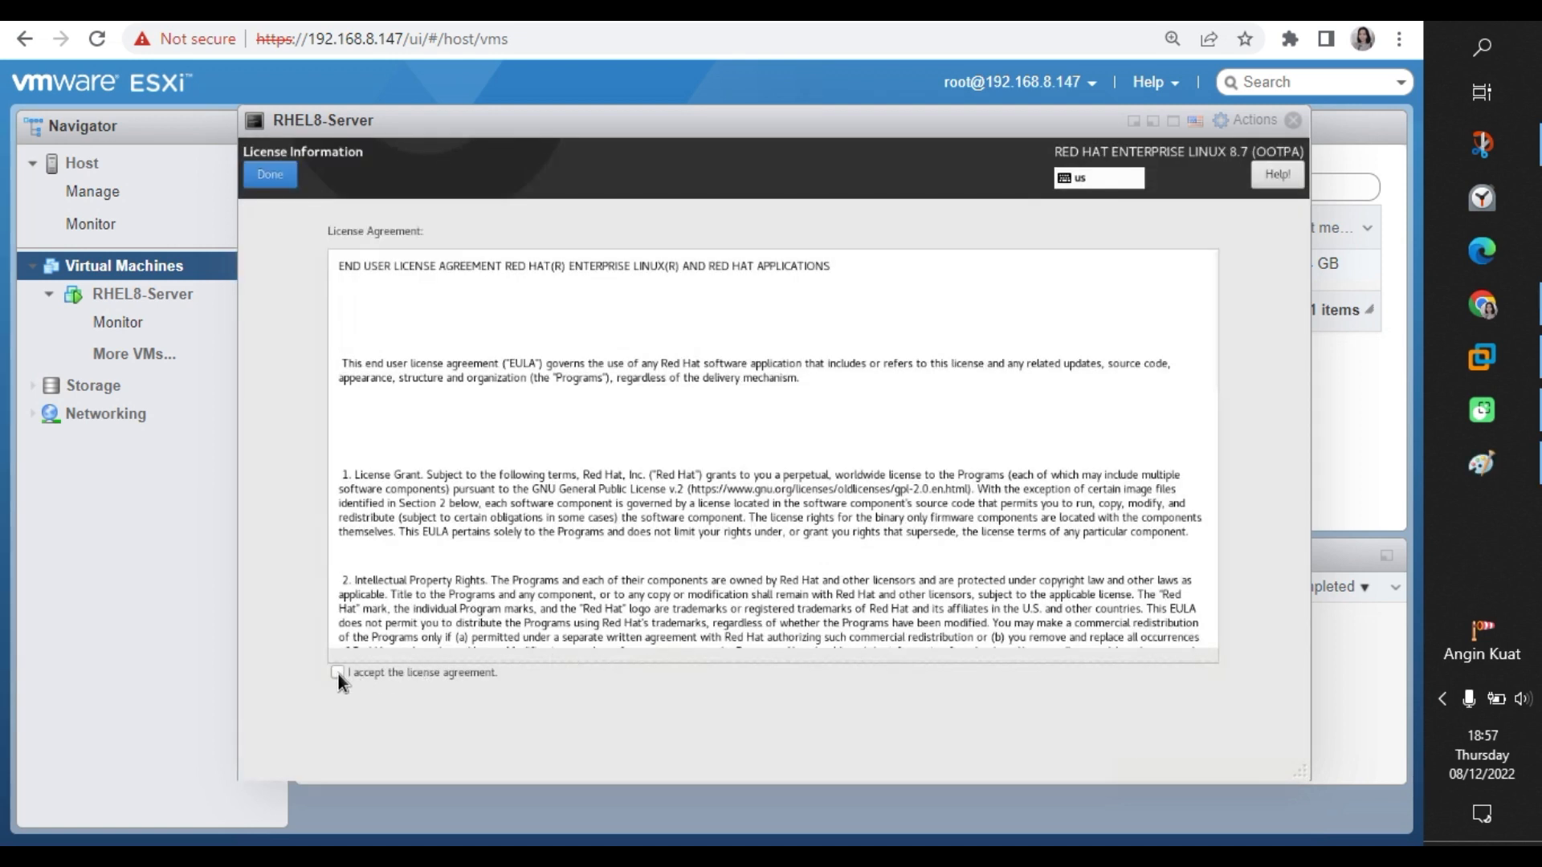
Accept the RHEL license agreement and finish the initial setup configuration.
{"action": "left_click", "coordinate": [337, 672]}
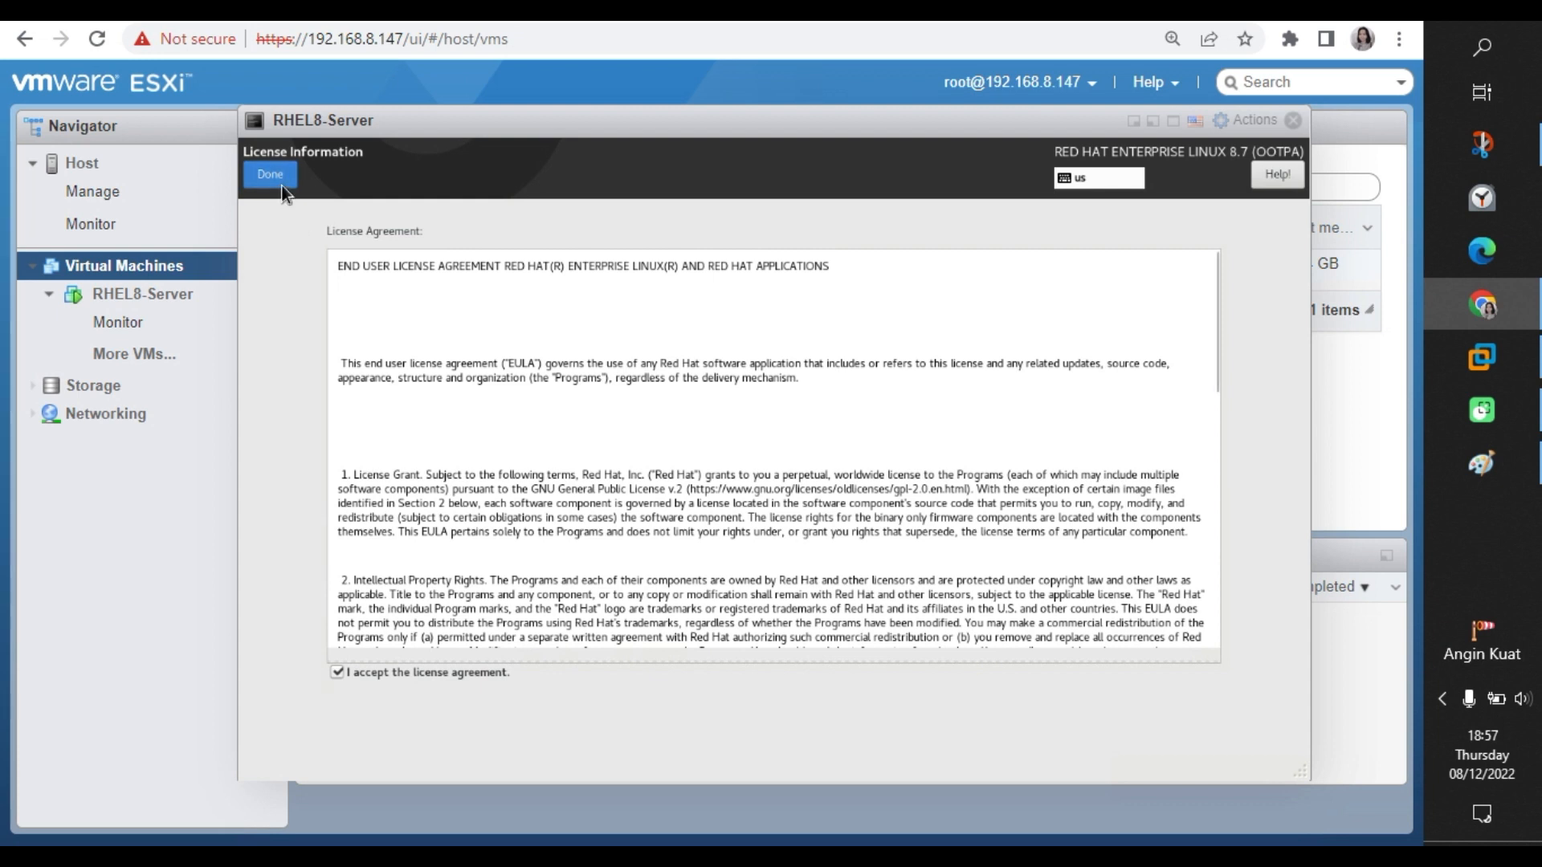
{"action": "left_click", "coordinate": [271, 175]}
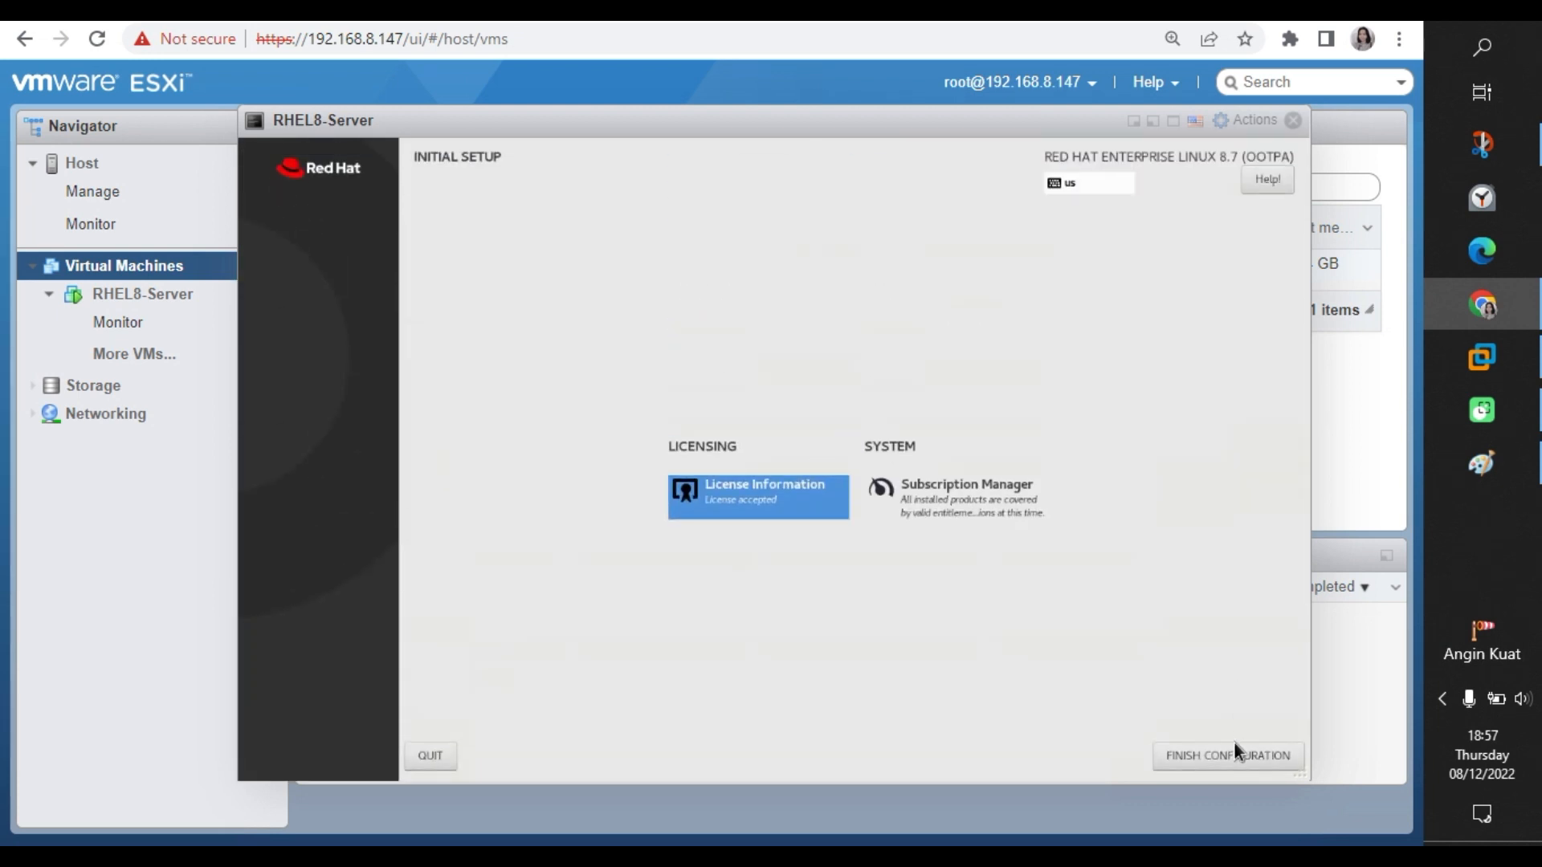
{"action": "left_click", "coordinate": [1235, 750]}
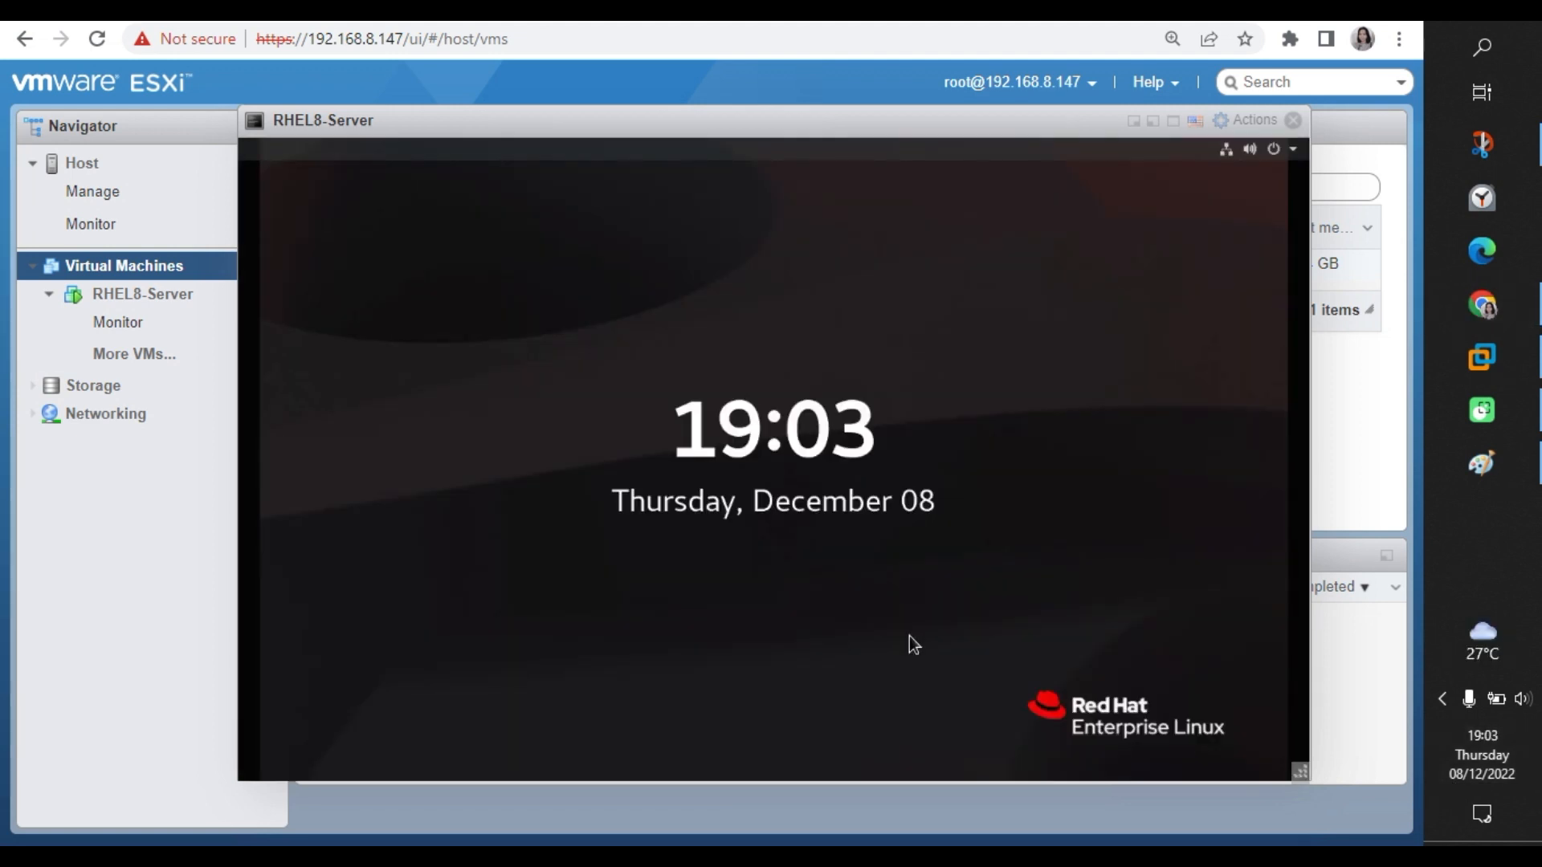
Unlock the RHEL screen, pick the new user account and sign in with its password.
{"action": "double_click", "coordinate": [909, 636]}
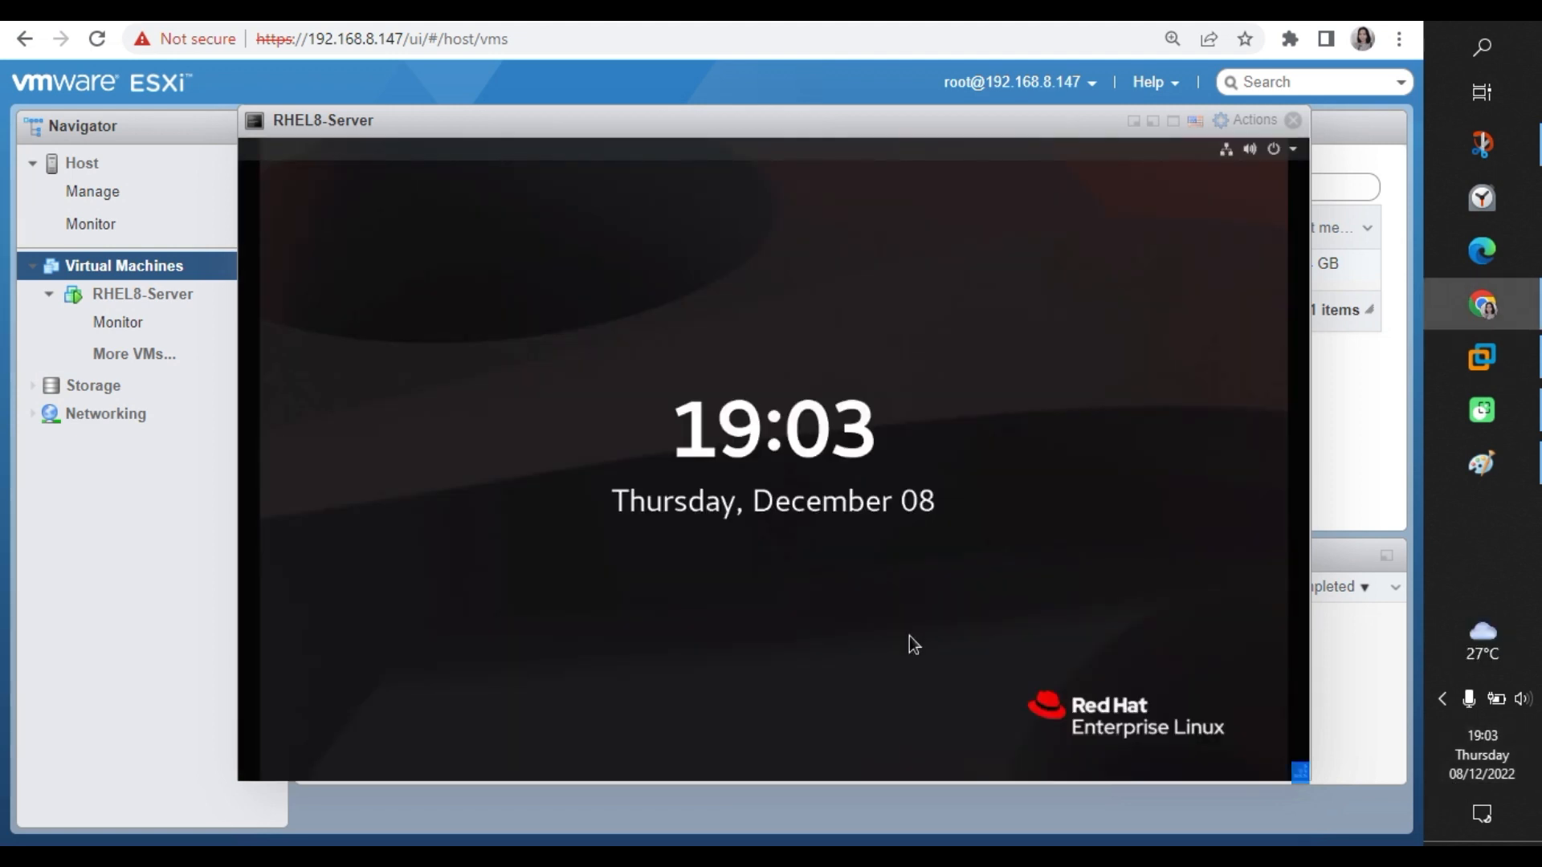
{"action": "left_click", "coordinate": [845, 465]}
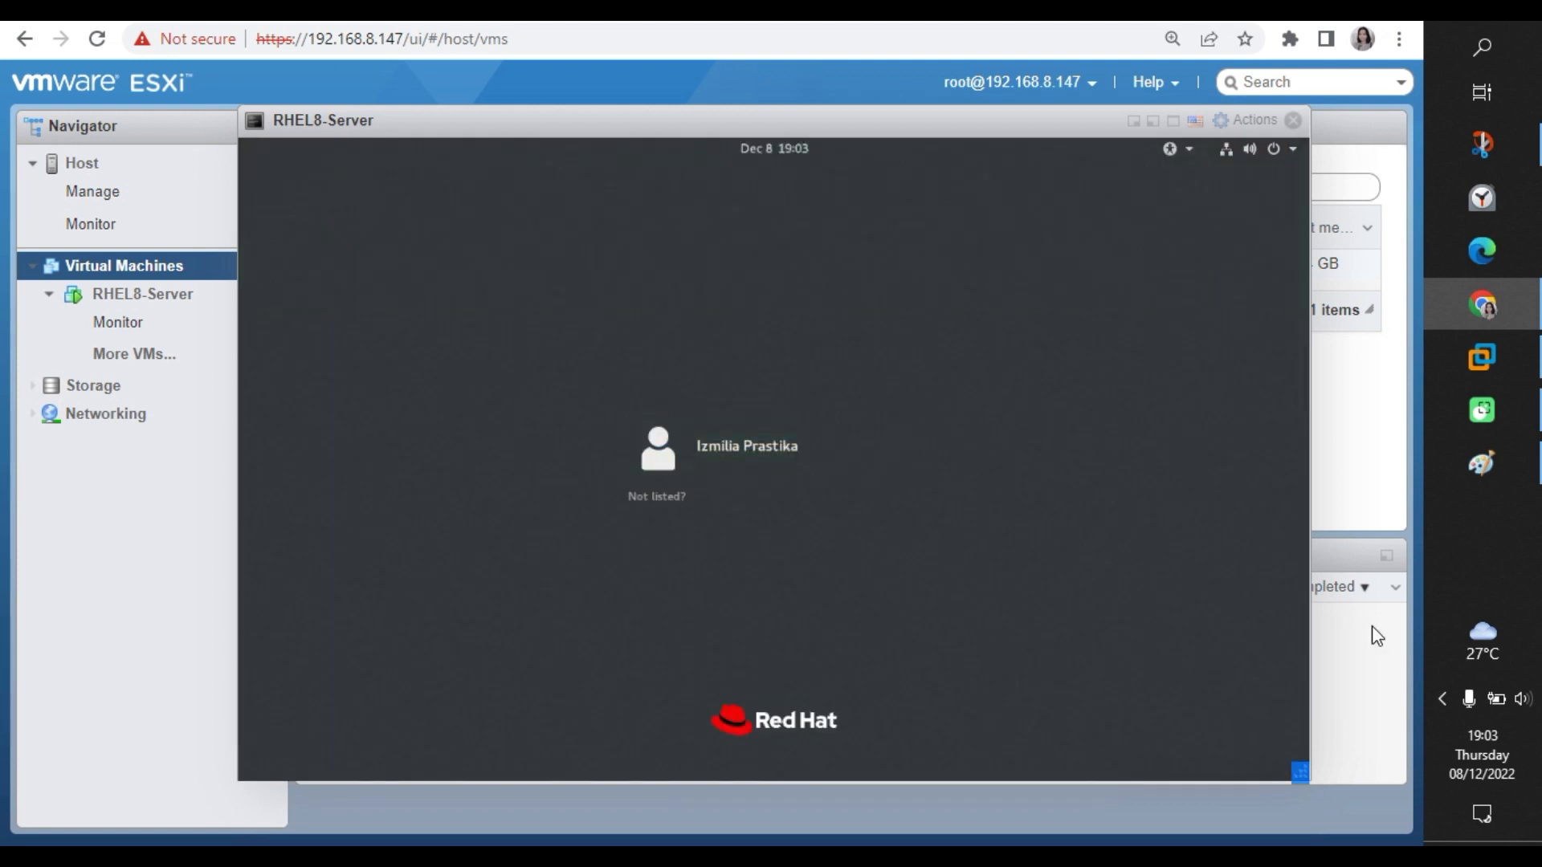
{"action": "left_click", "coordinate": [739, 456]}
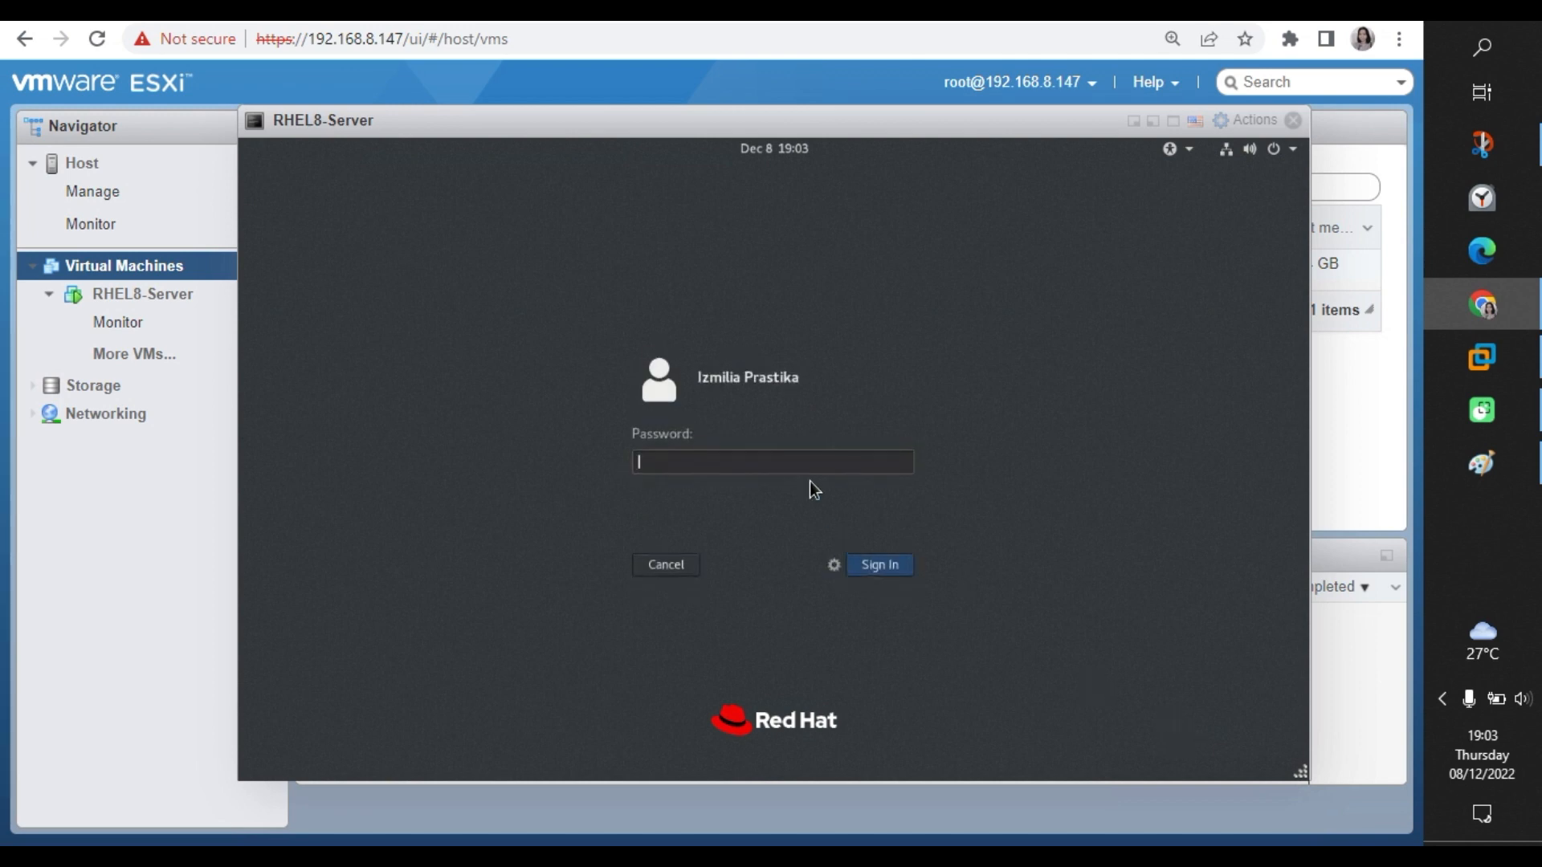
{"action": "key", "text": "Caps_Lock"}
{"action": "type", "text": "•"}
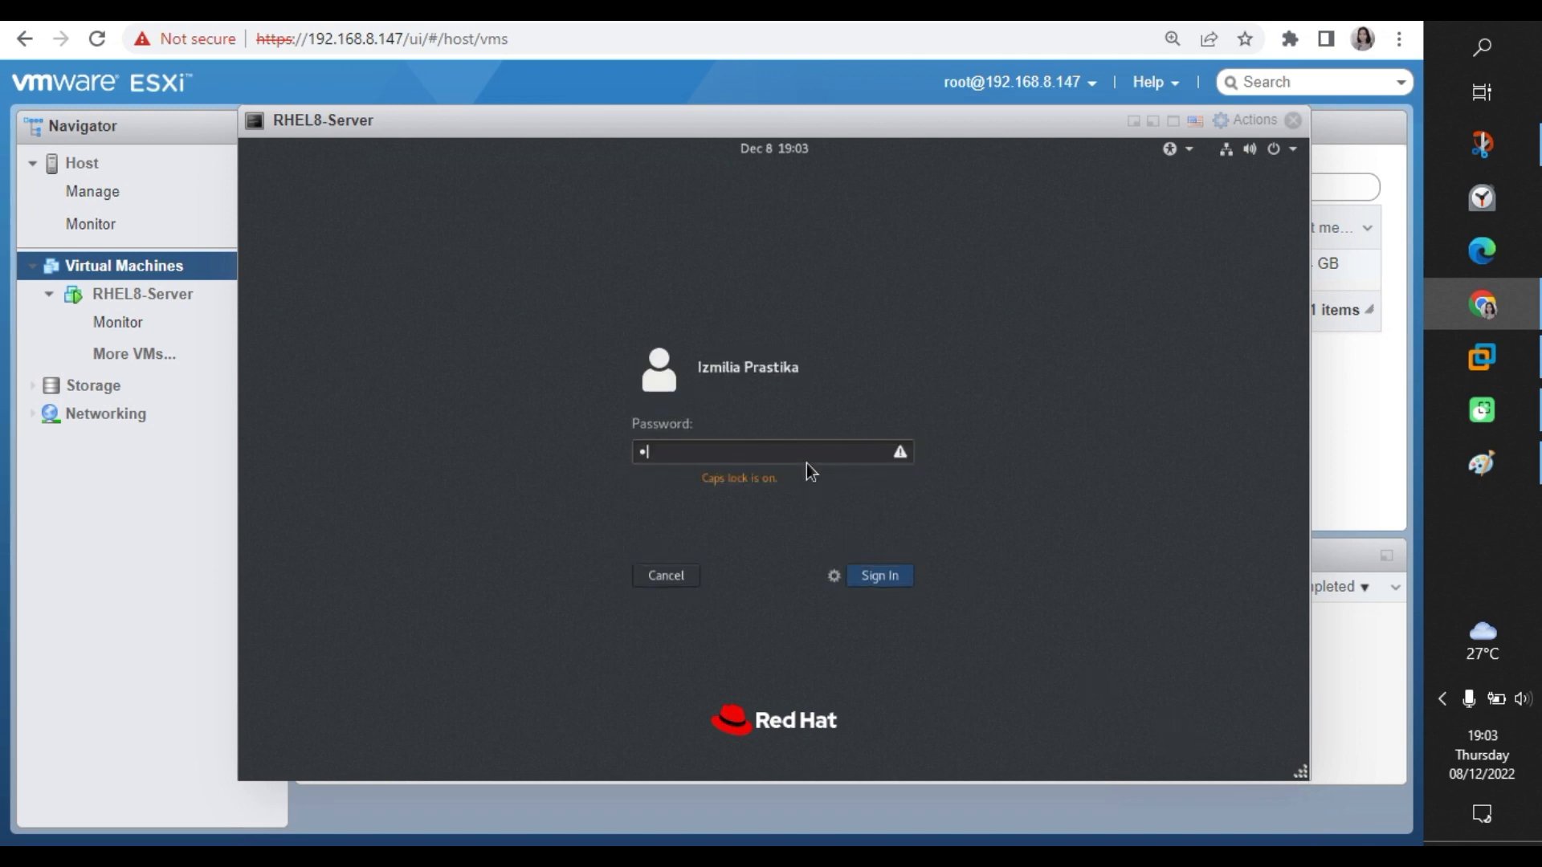
{"action": "key", "text": "Caps_Lock"}
{"action": "type", "text": "•••••••••"}
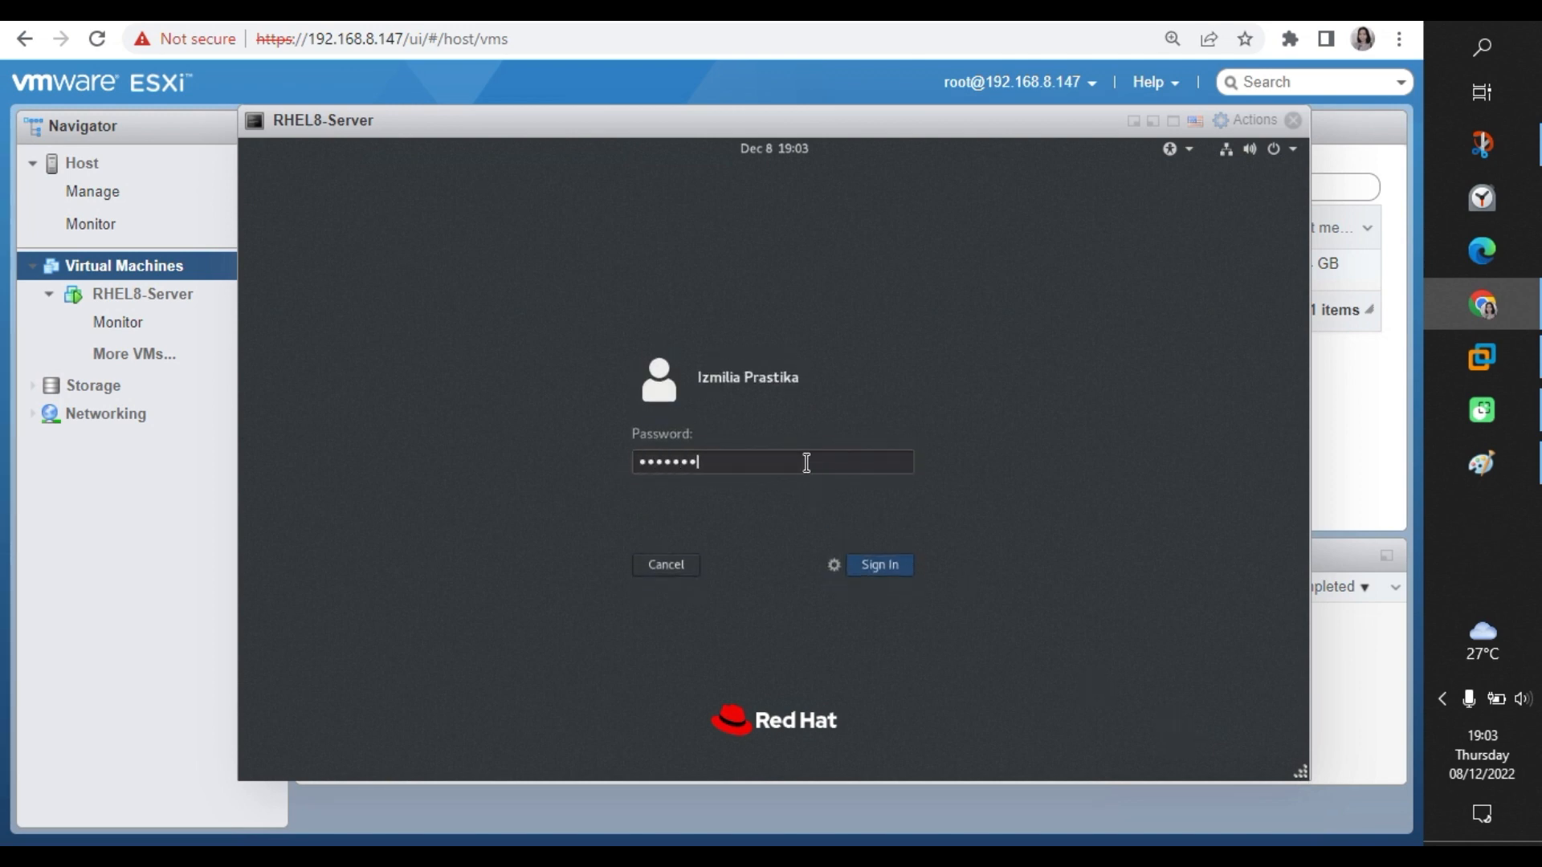
{"action": "left_click", "coordinate": [865, 568]}
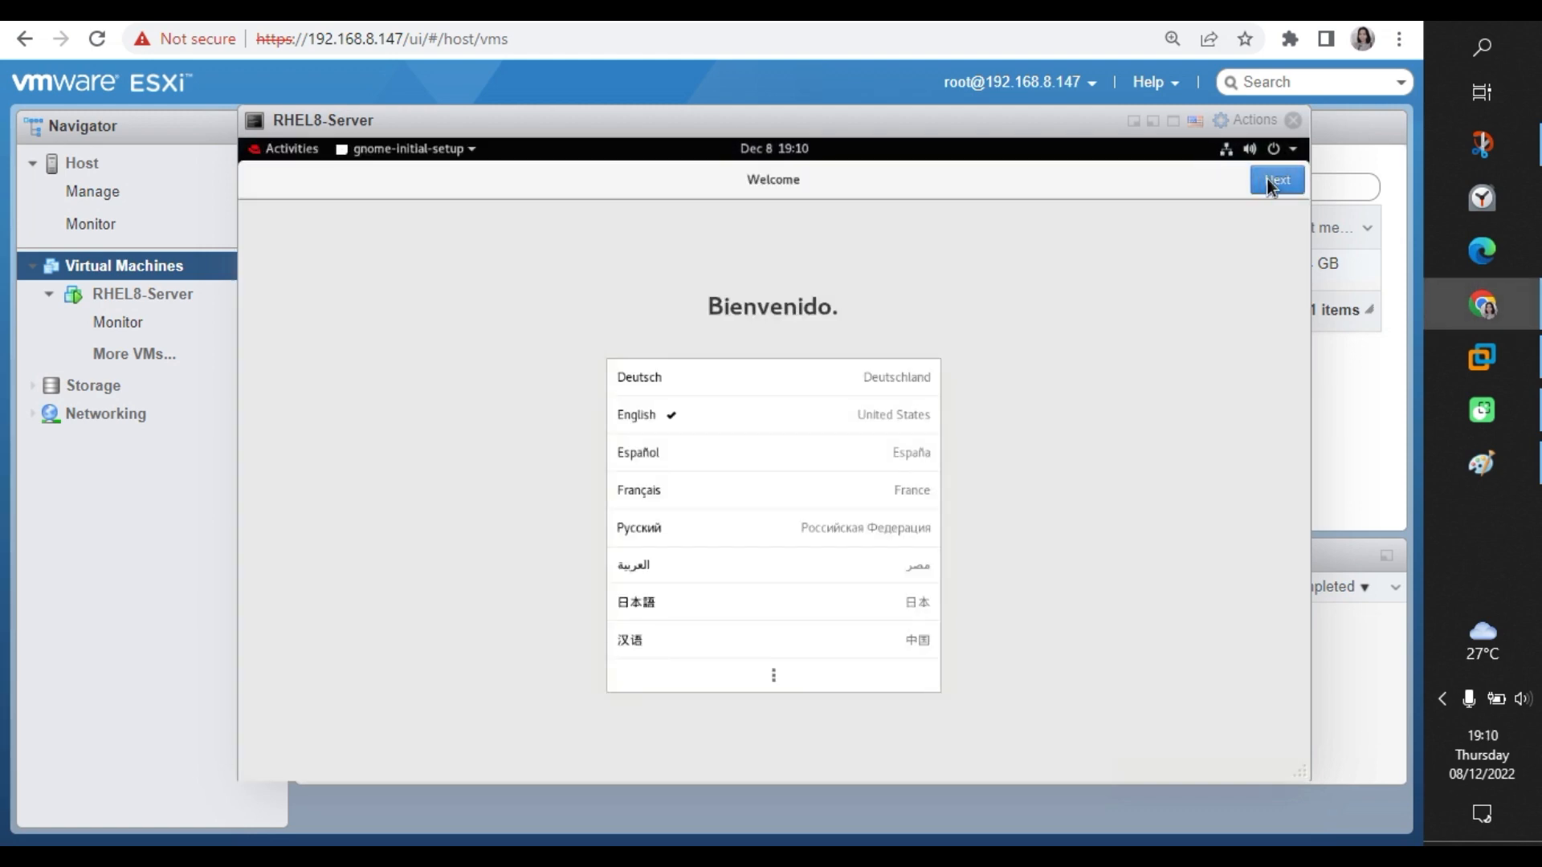
Go through Welcome, Typing and Privacy, skip Online Accounts, and start using Red Hat Enterprise Linux.
{"action": "left_click", "coordinate": [1268, 182]}
{"action": "left_click", "coordinate": [1267, 181]}
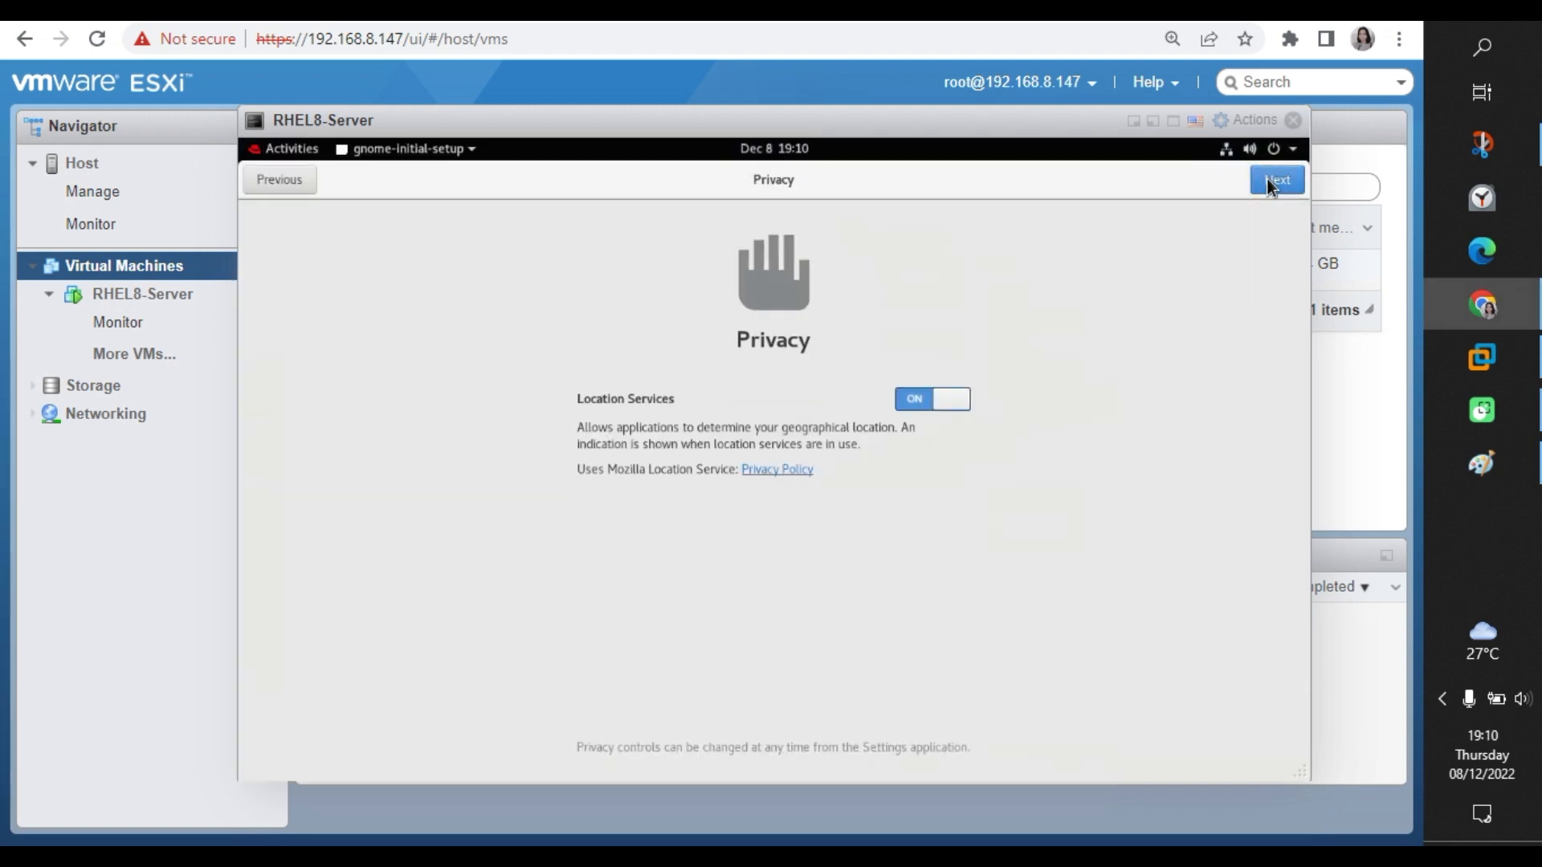
{"action": "left_click", "coordinate": [1268, 182]}
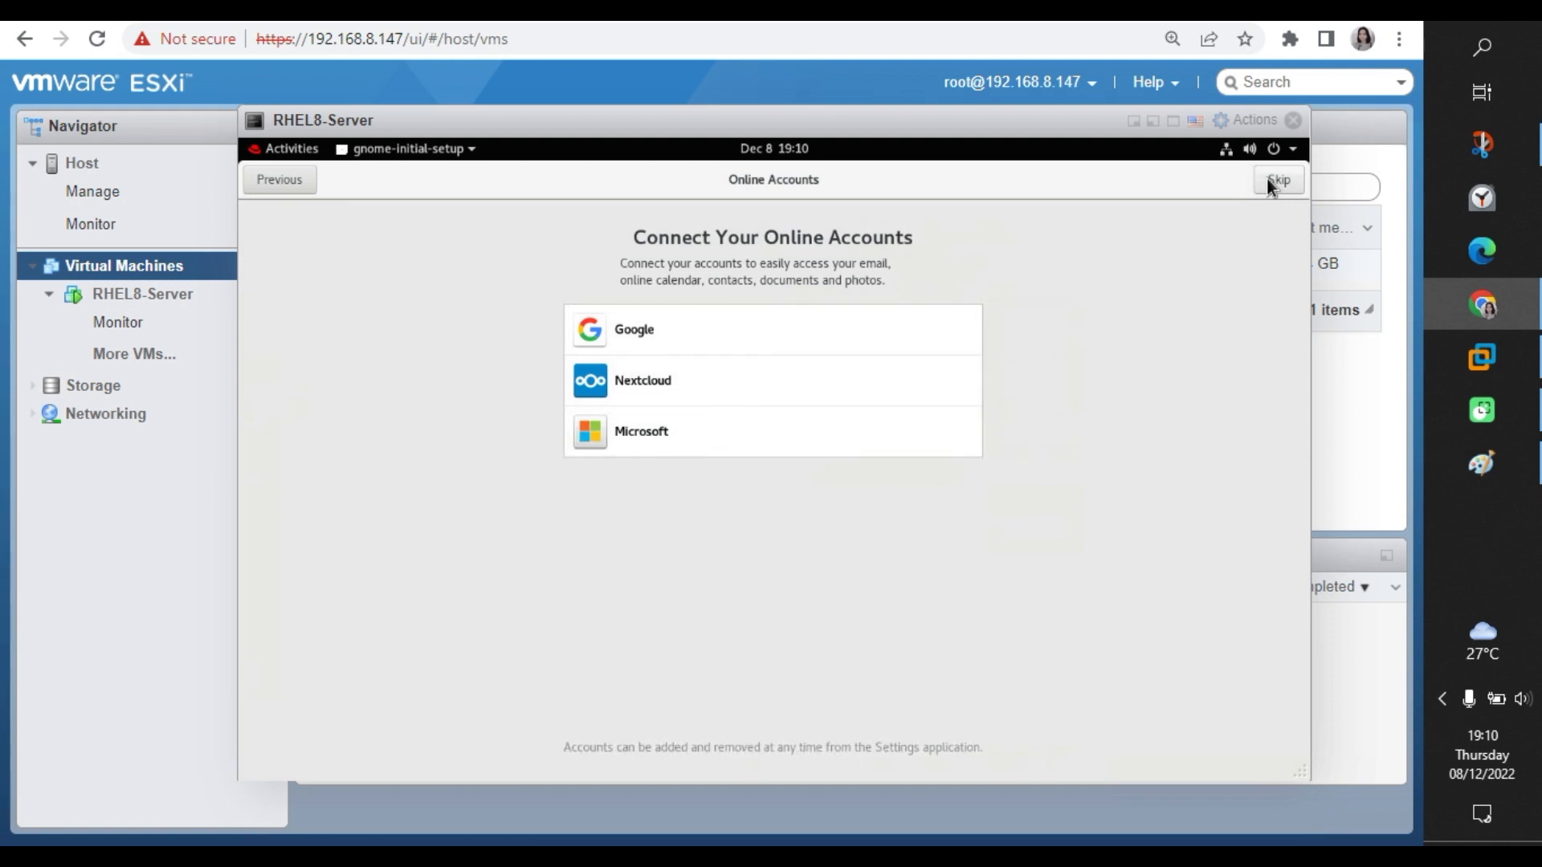
{"action": "left_click", "coordinate": [1267, 181]}
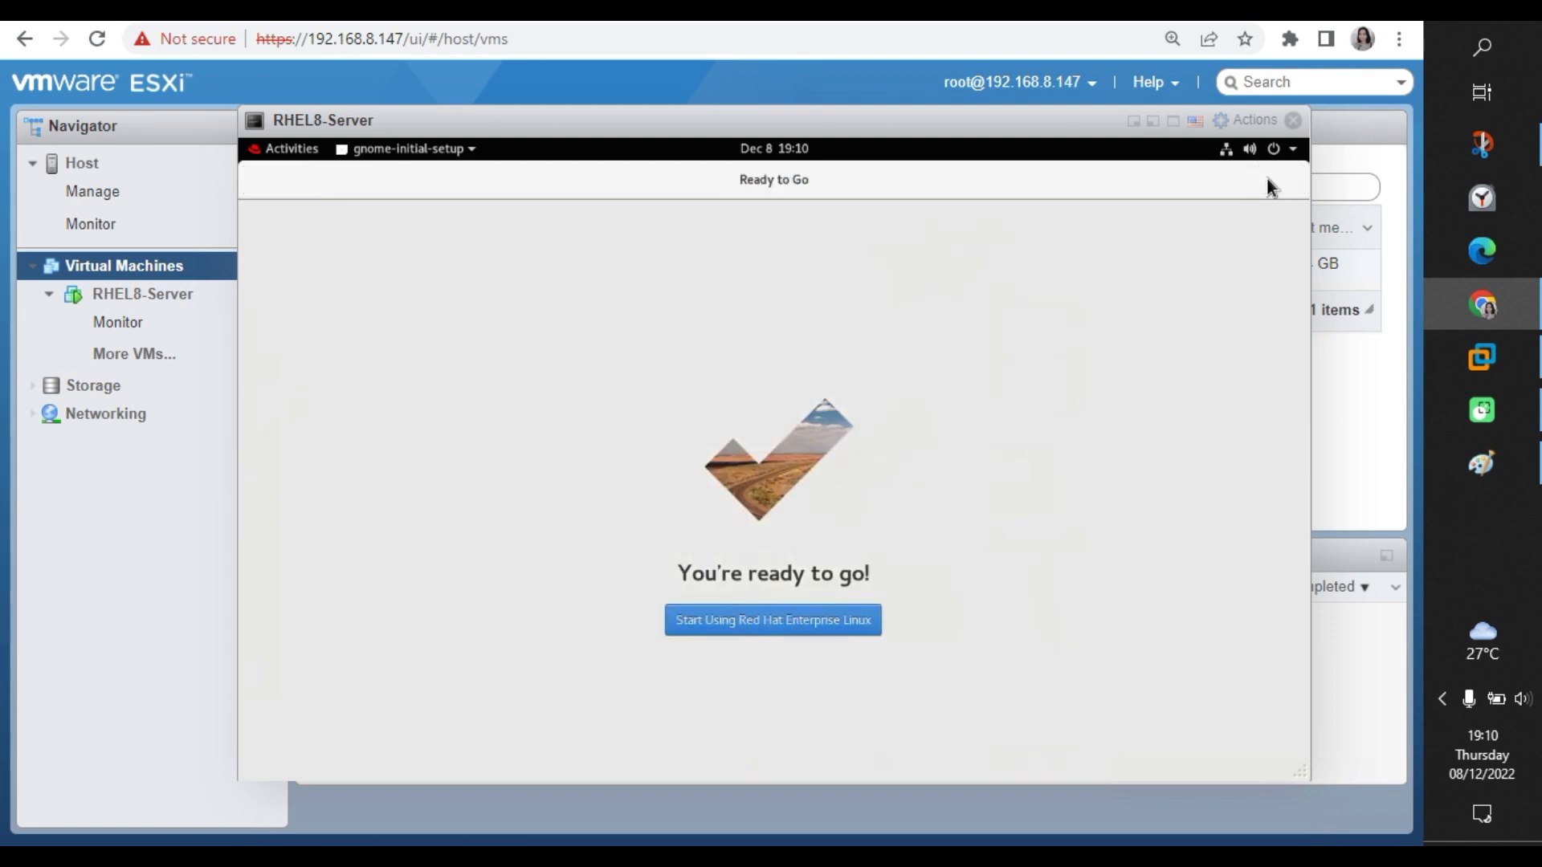
{"action": "left_click", "coordinate": [806, 625]}
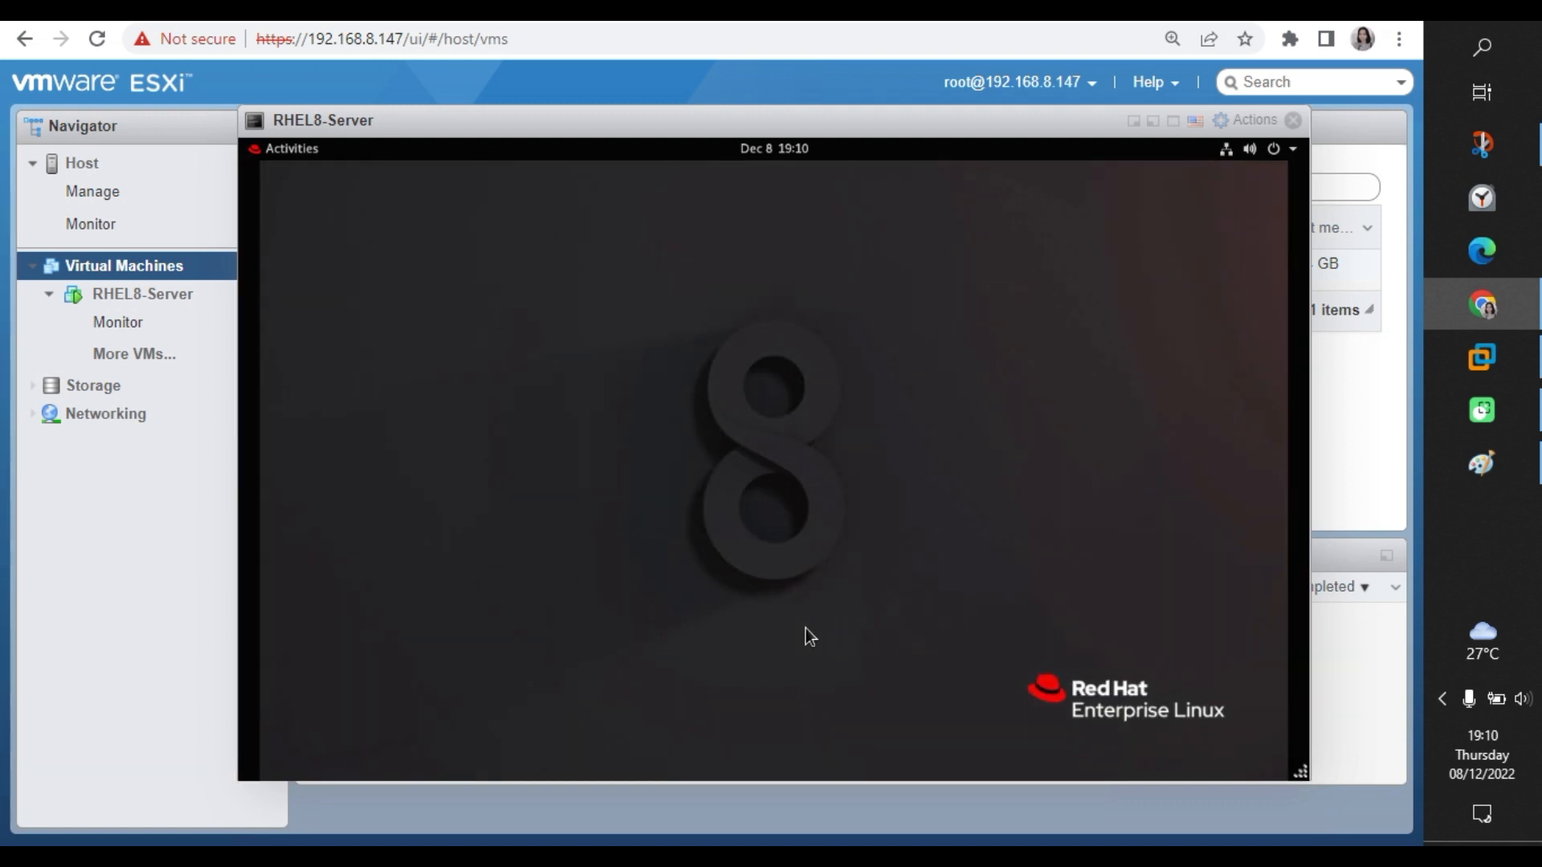
Shift the VM console window left and close the GNOME Help window.
{"action": "left_click_drag", "start_coordinate": [985, 123], "coordinate": [909, 119]}
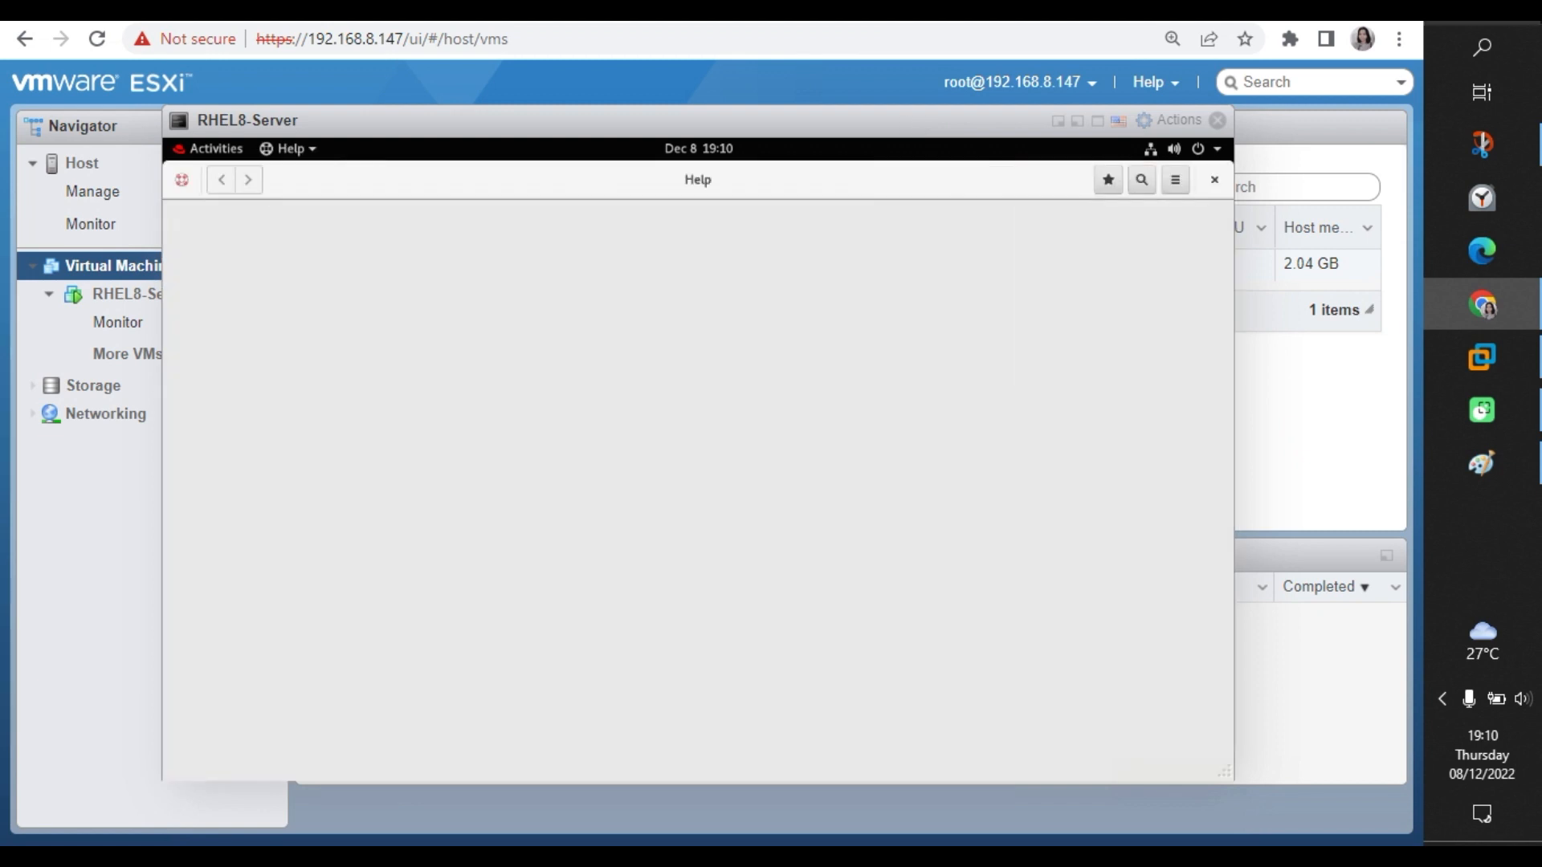
{"action": "mouse_move", "coordinate": [1460, 138]}
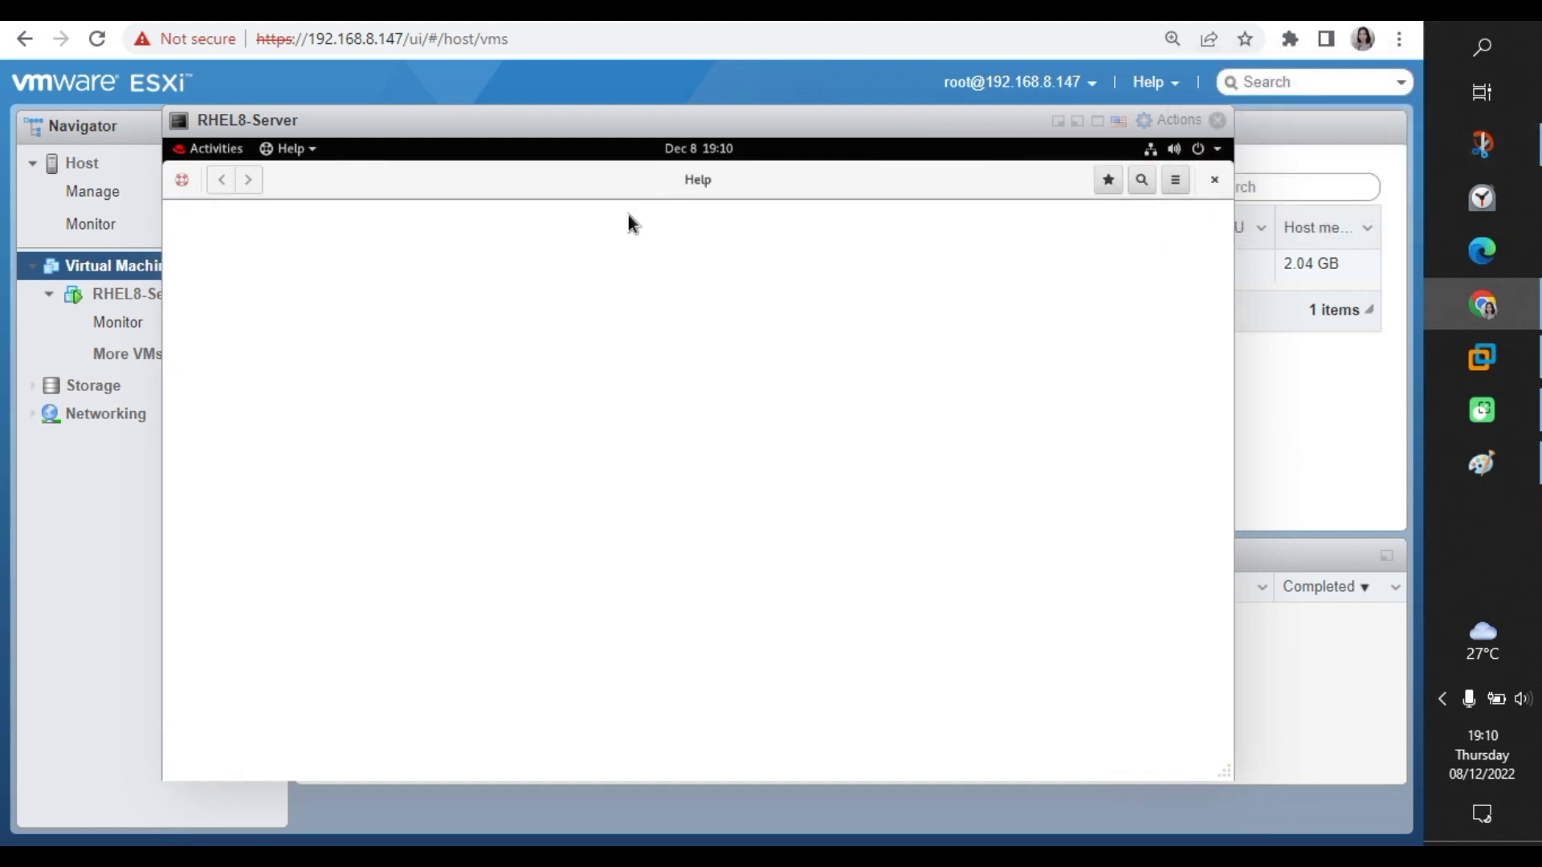
{"action": "left_click", "coordinate": [1215, 182]}
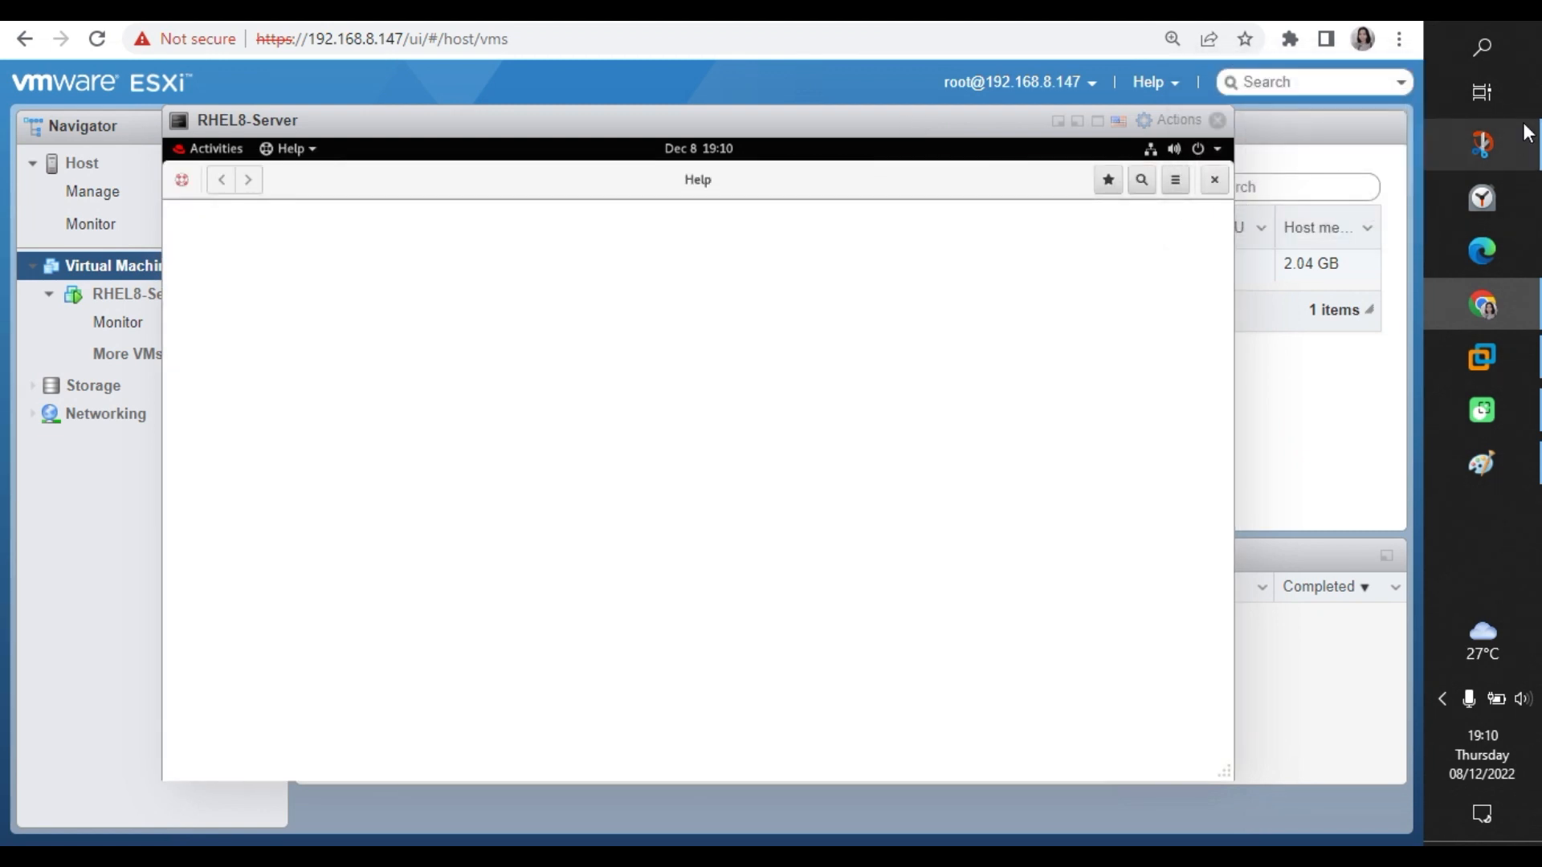
{"action": "mouse_move", "coordinate": [1518, 145]}
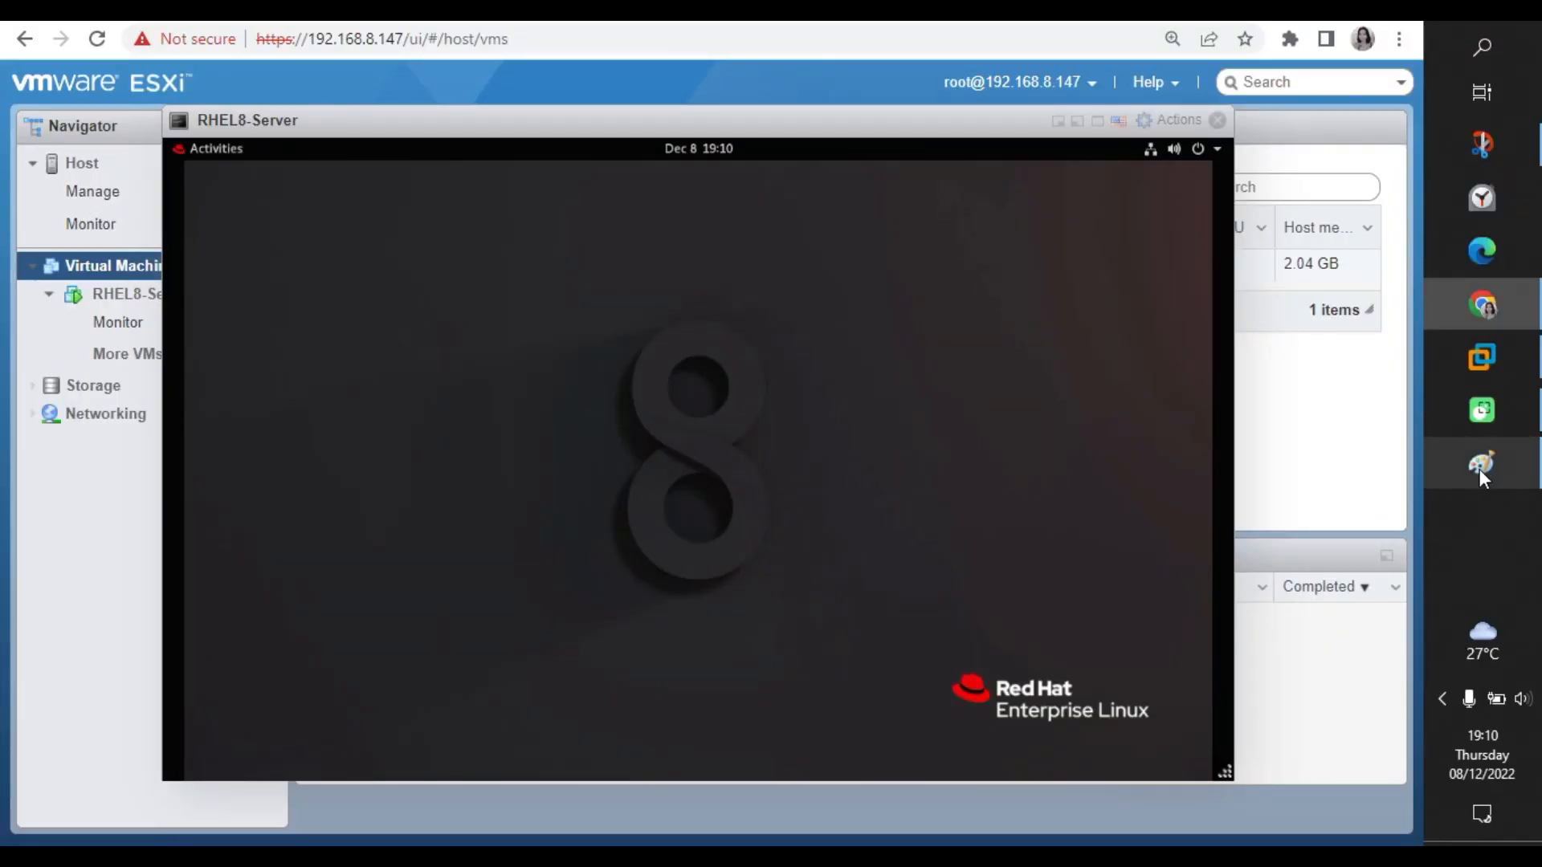
Paste the RHEL desktop screenshot into a new blank Paint image and save it as result.png.
{"action": "left_click", "coordinate": [1481, 466]}
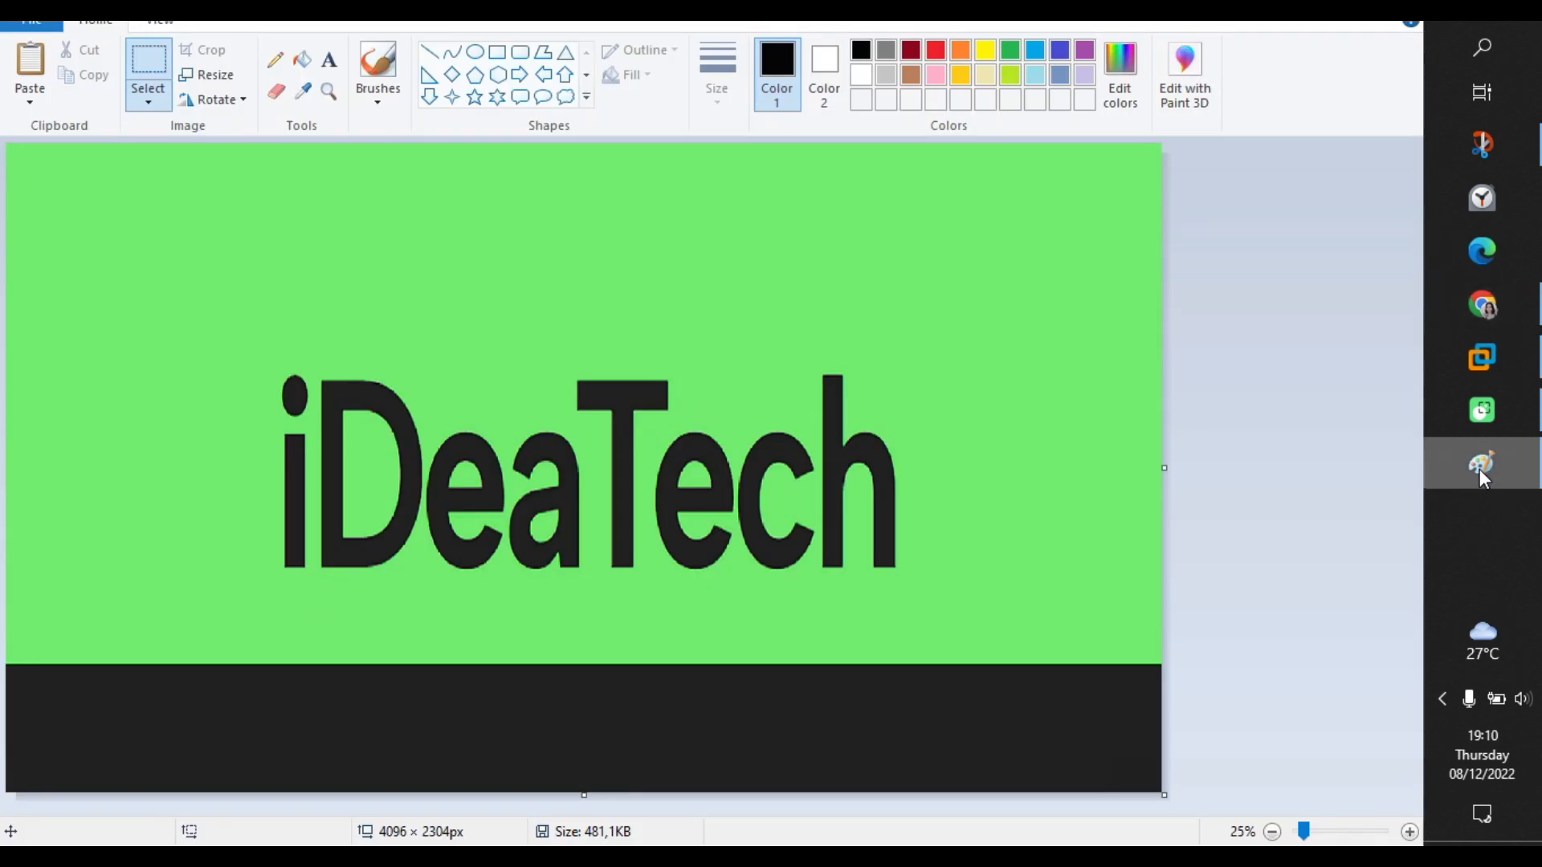
{"action": "left_click", "coordinate": [137, 71]}
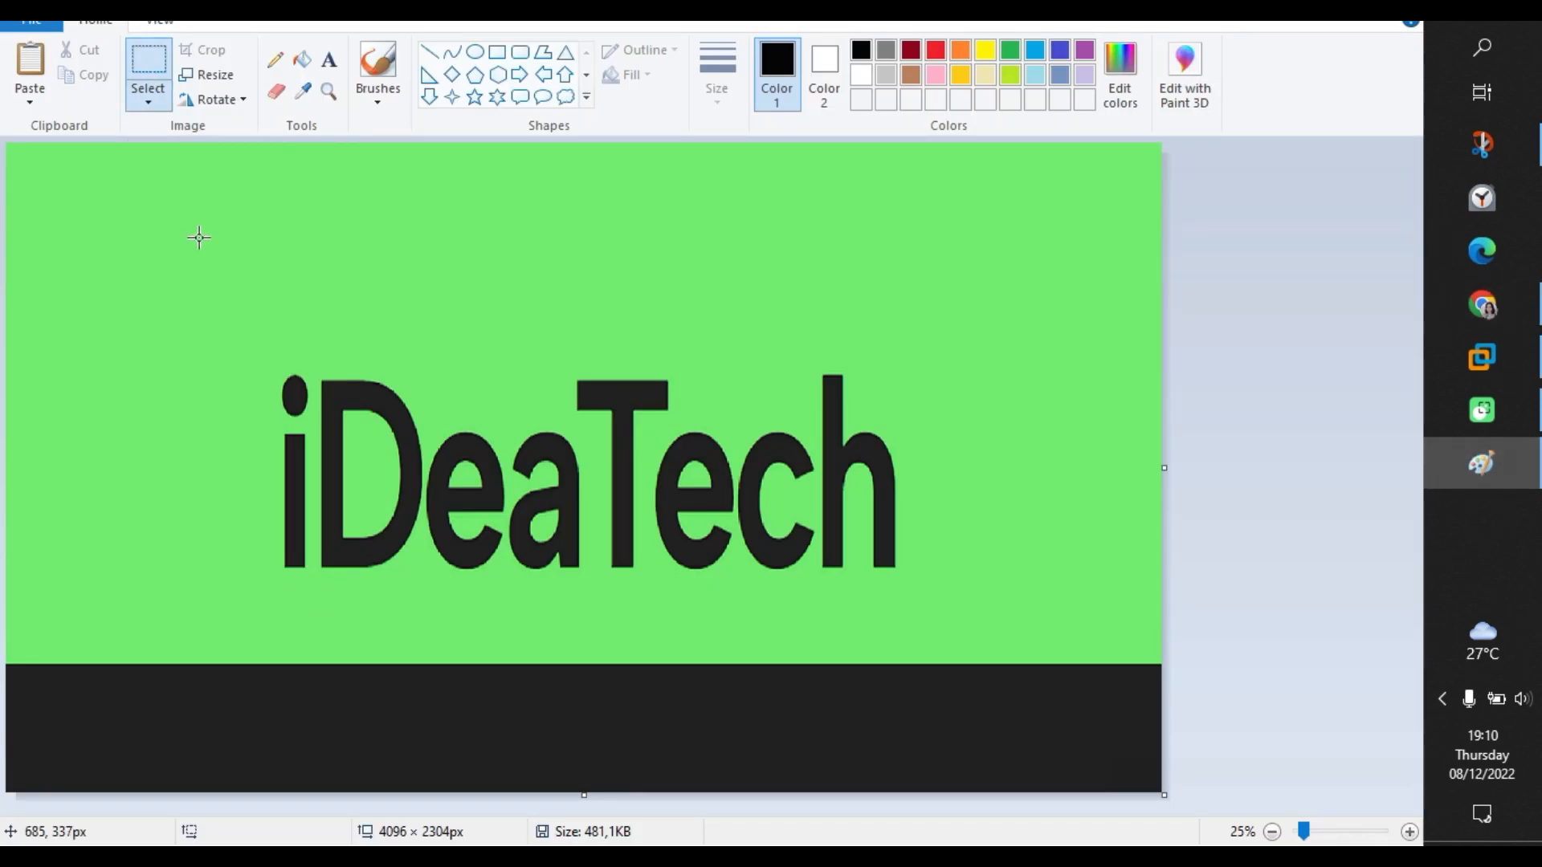
{"action": "left_click", "coordinate": [31, 24]}
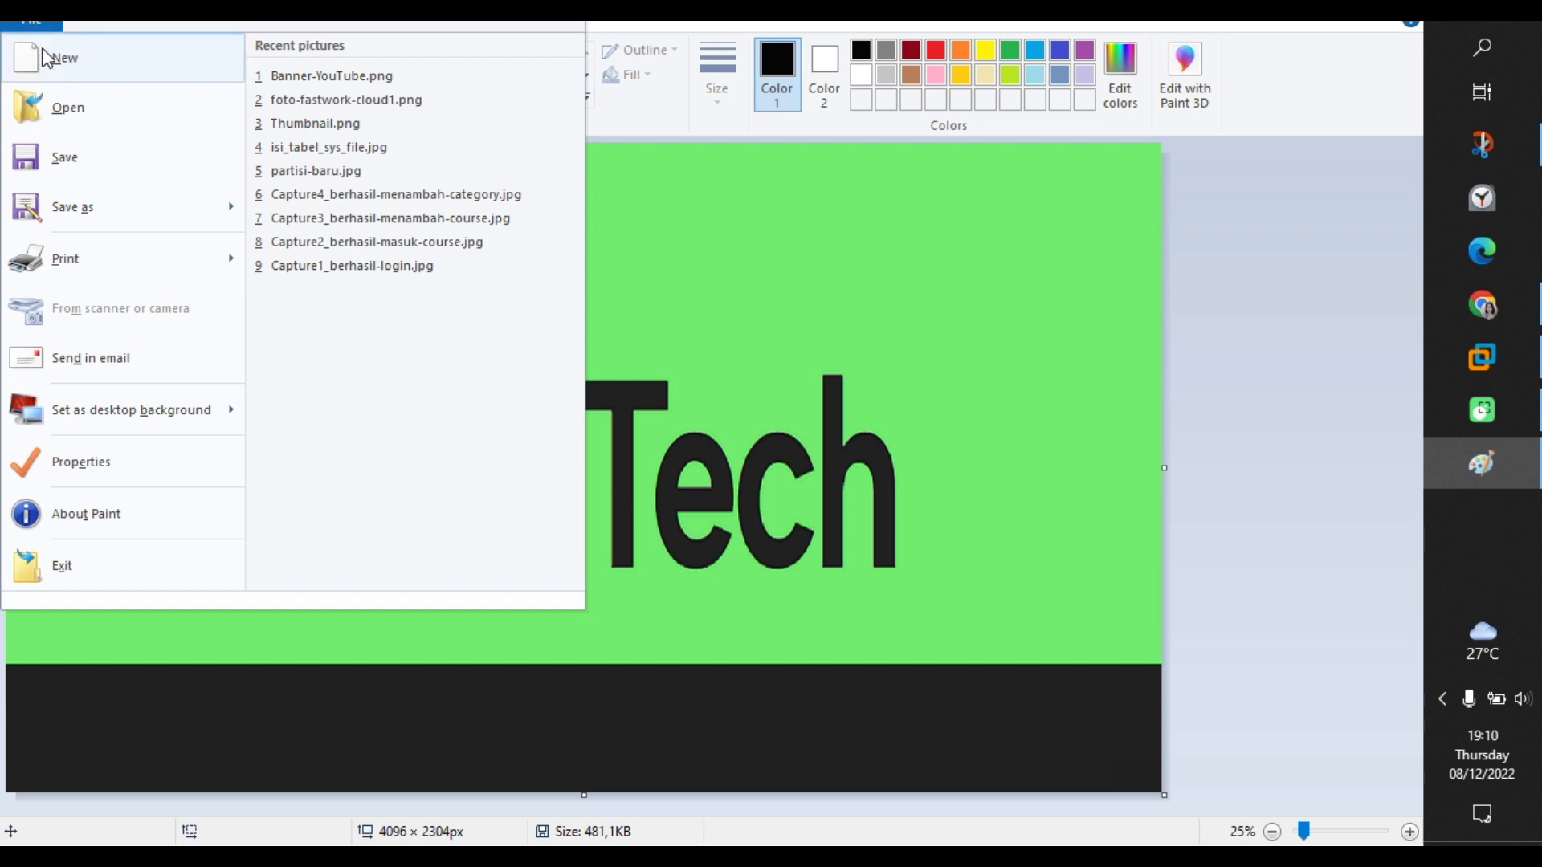
{"action": "left_click", "coordinate": [36, 53]}
{"action": "key", "text": "ctrl+v"}
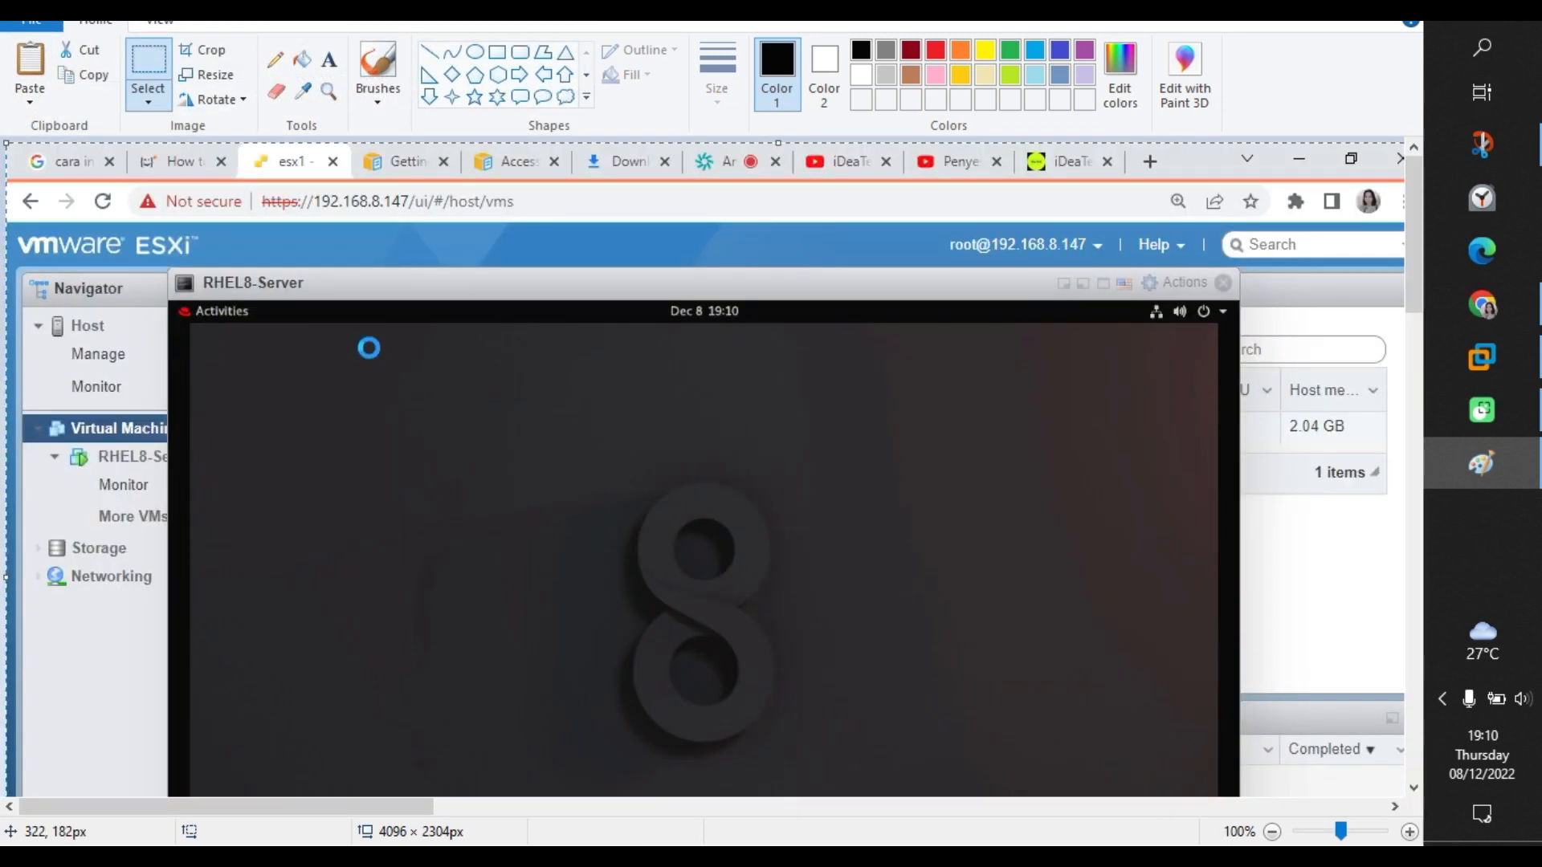
{"action": "key", "text": "ctrl+s"}
{"action": "type", "text": "resu"}
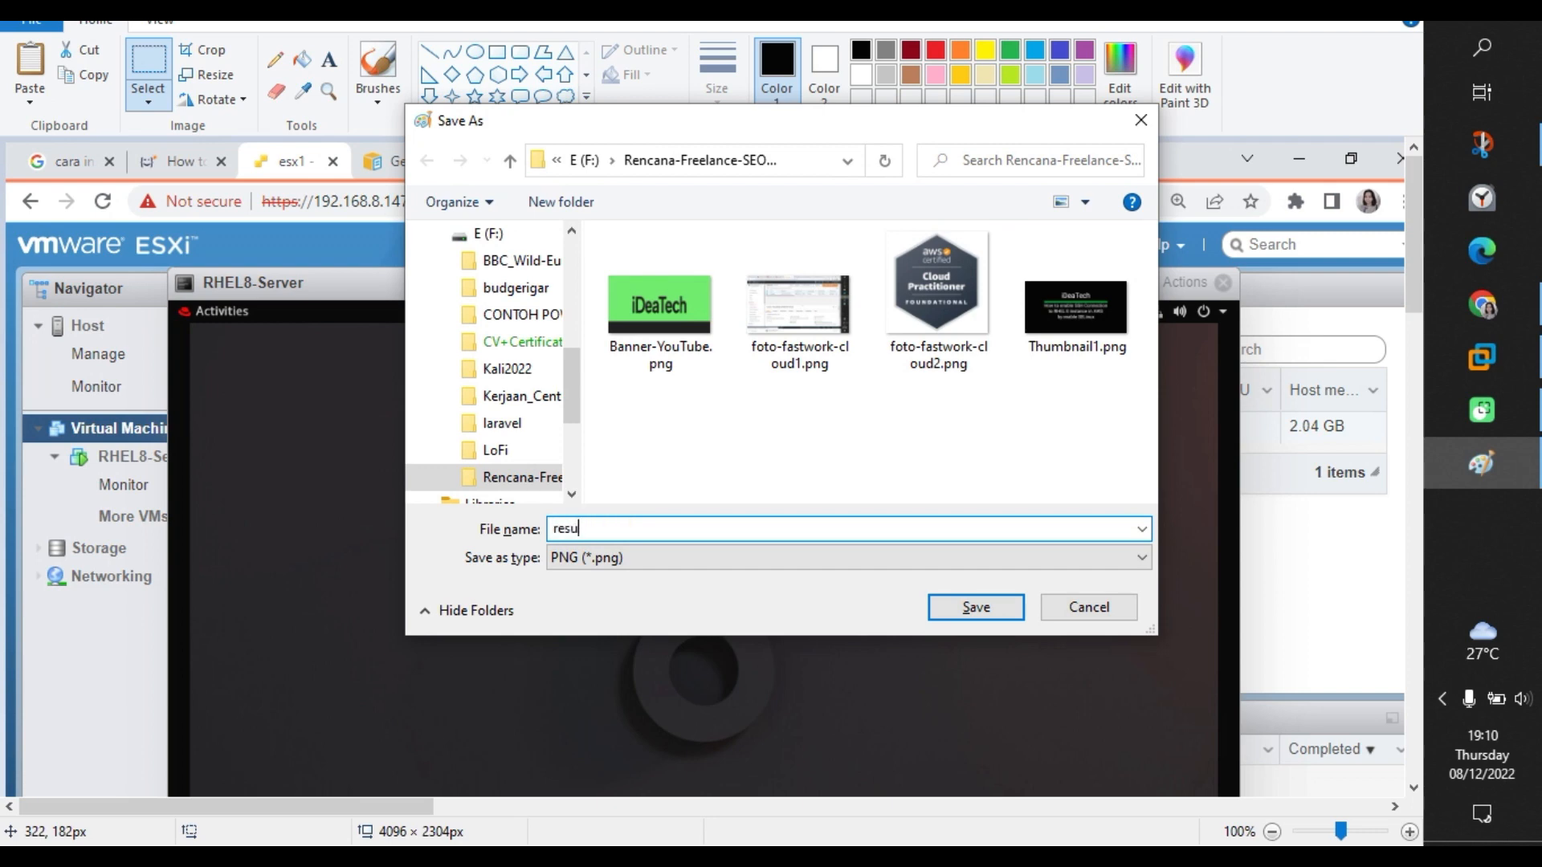
{"action": "type", "text": "lt"}
{"action": "key", "text": "Return"}
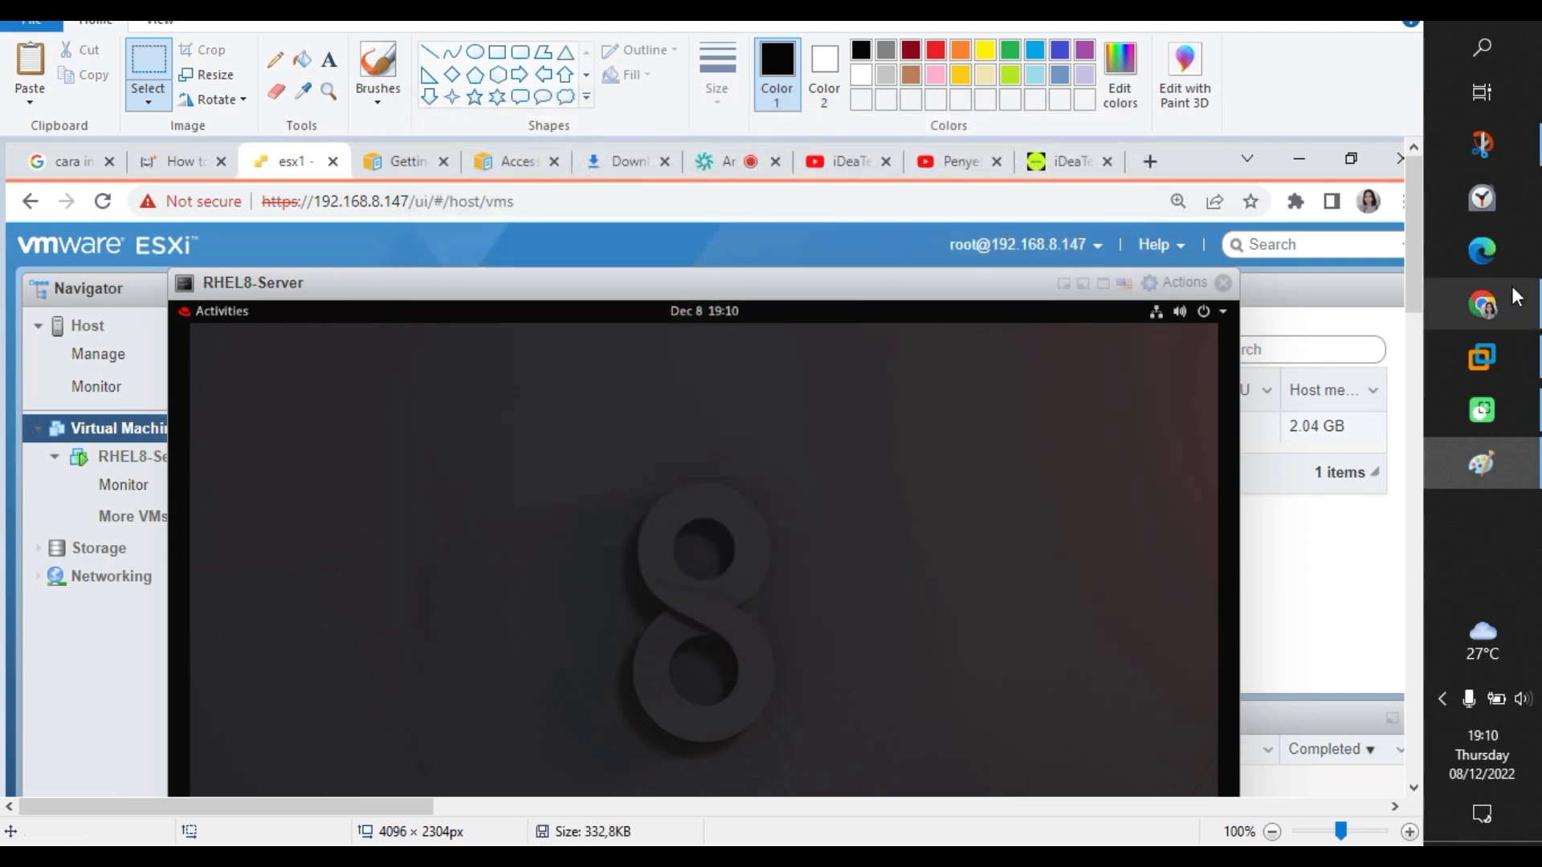
{"action": "left_click", "coordinate": [1514, 307]}
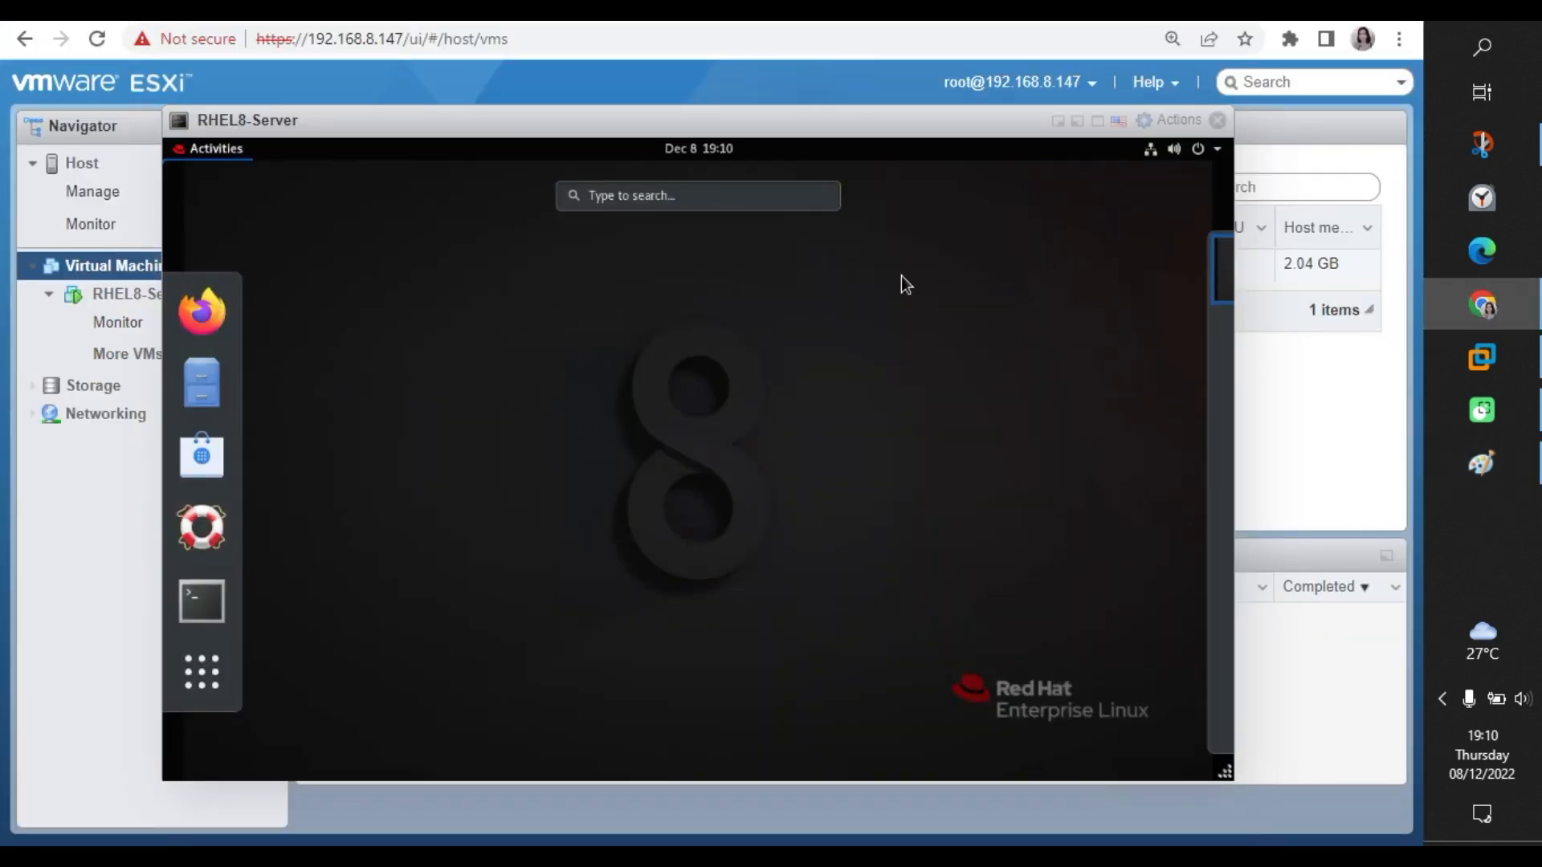
Open a Terminal in the RHEL VM and check the current user with whoami.
{"action": "left_click", "coordinate": [901, 276]}
{"action": "left_click", "coordinate": [201, 147]}
{"action": "left_click", "coordinate": [201, 602]}
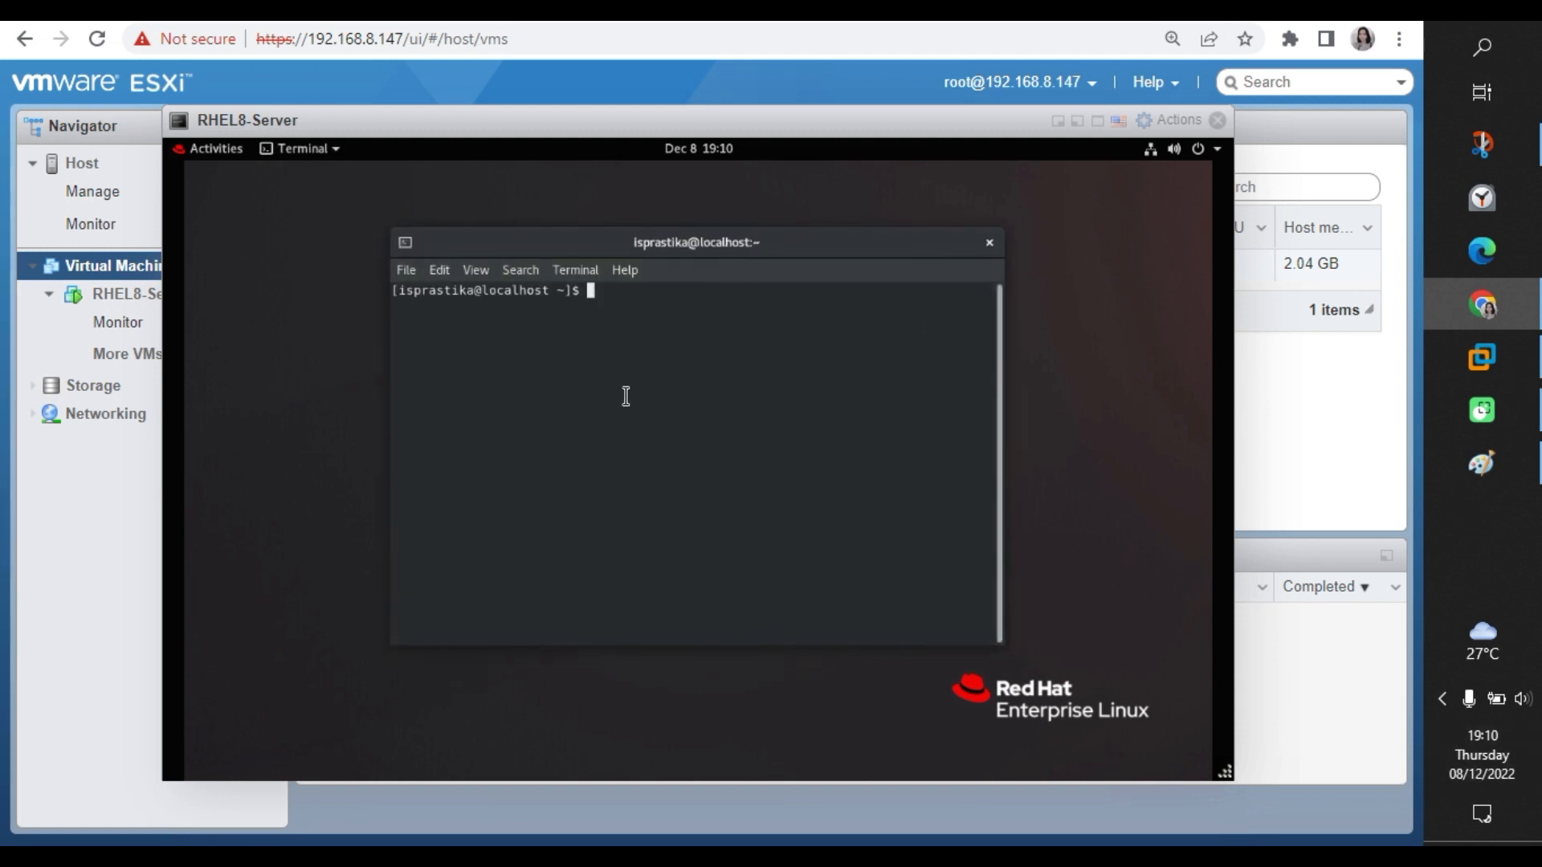
{"action": "type", "text": "whoami"}
{"action": "key", "text": "Return"}
Become root with sudo -i, confirm SELinux is Enforcing, and list addresses with ip addr.
{"action": "key", "text": "Return"}
{"action": "key", "text": "Return"}
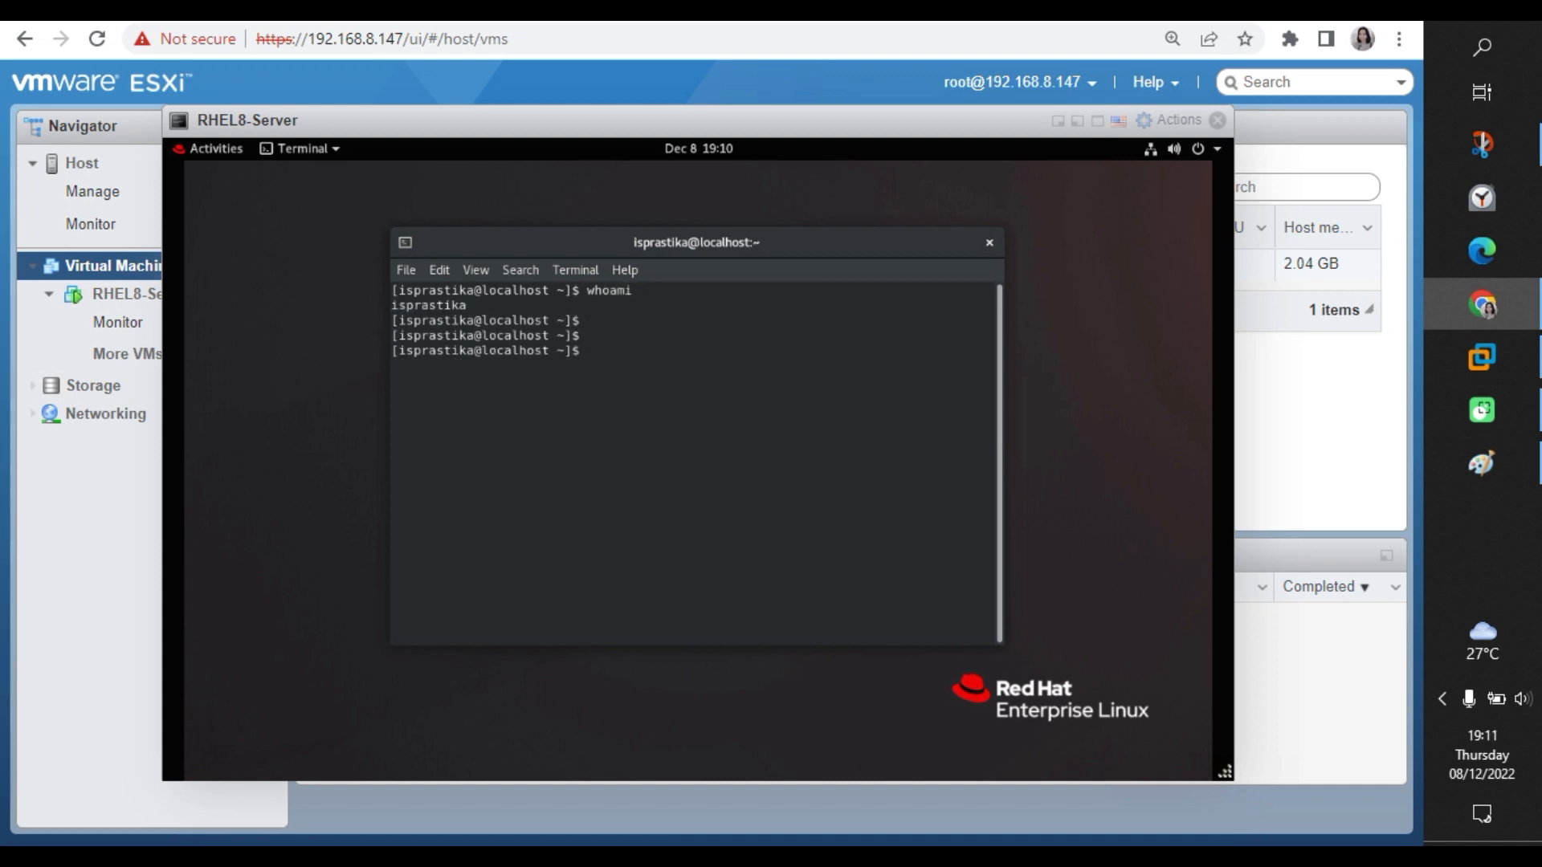
{"action": "type", "text": "sudo -i"}
{"action": "key", "text": "Return"}
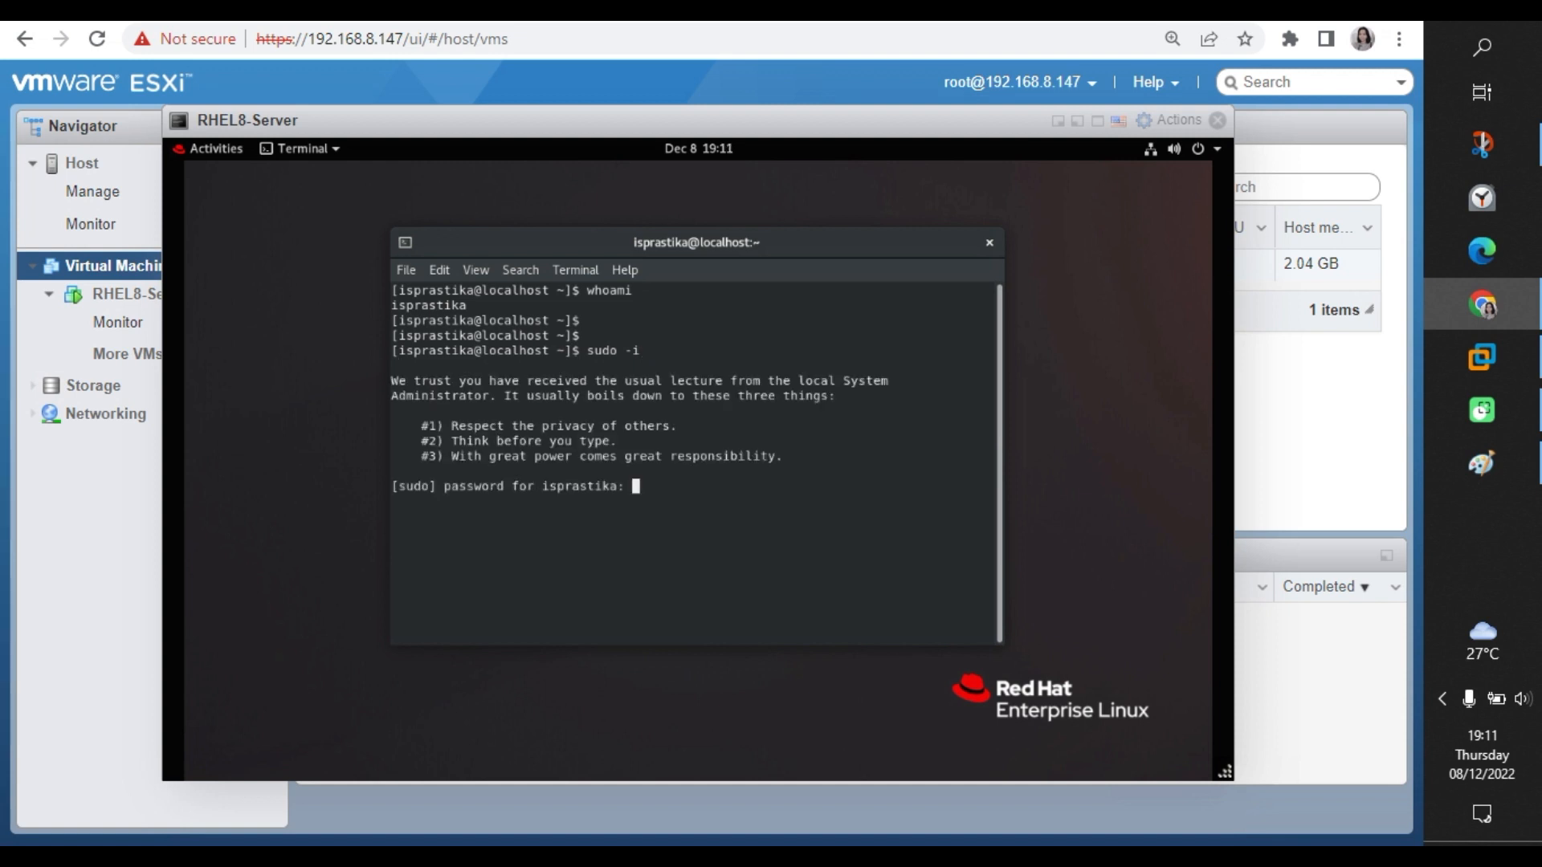
{"action": "key", "text": "Return"}
{"action": "key", "text": "Return"}
{"action": "key", "text": "Return"}
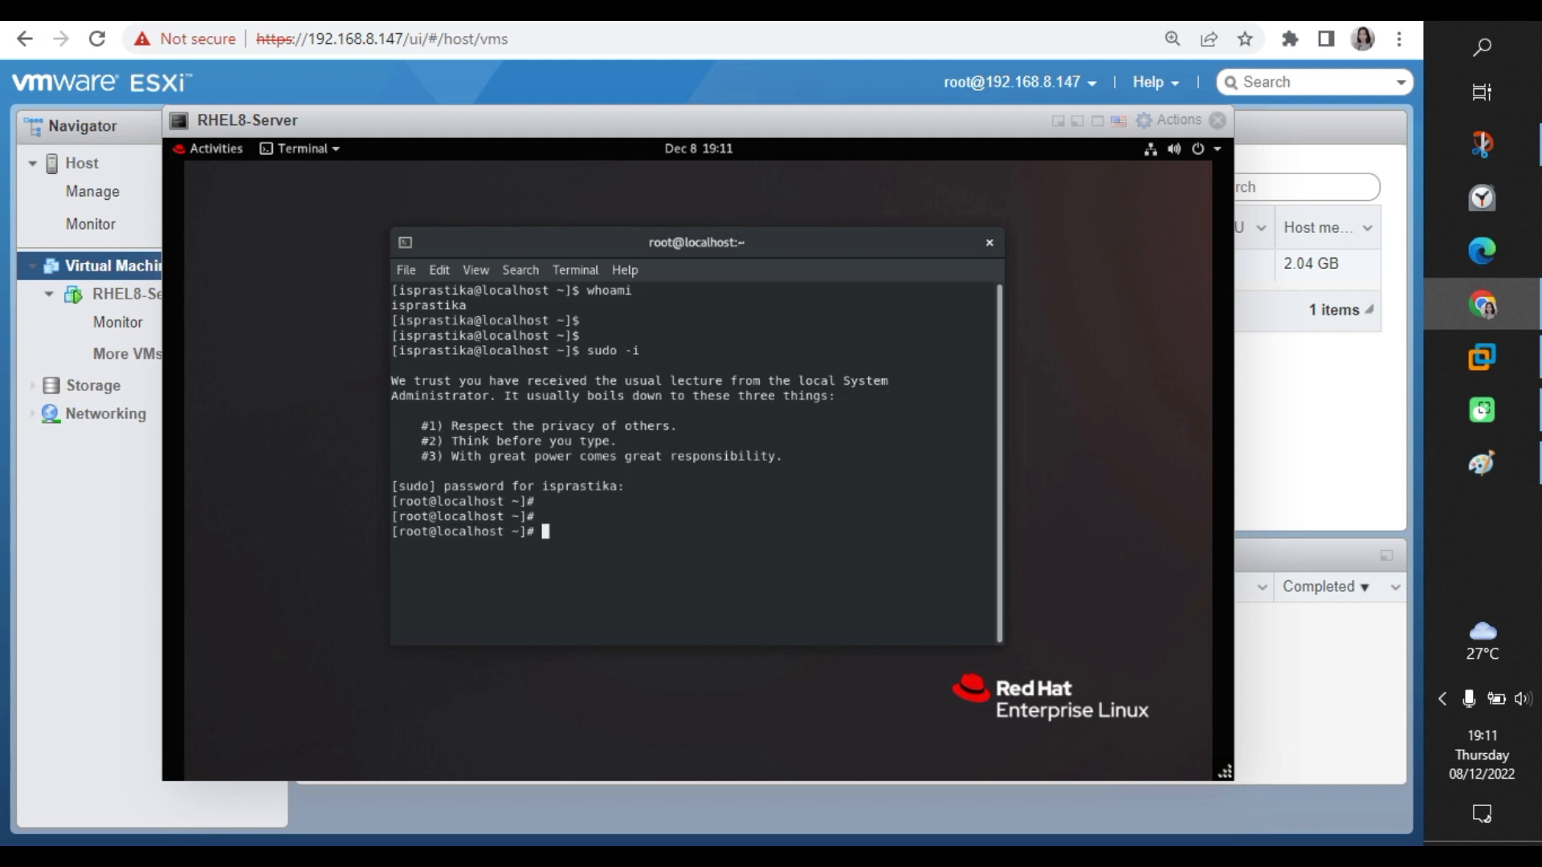
{"action": "type", "text": "getenforce"}
{"action": "key", "text": "Return"}
{"action": "key", "text": "Return"}
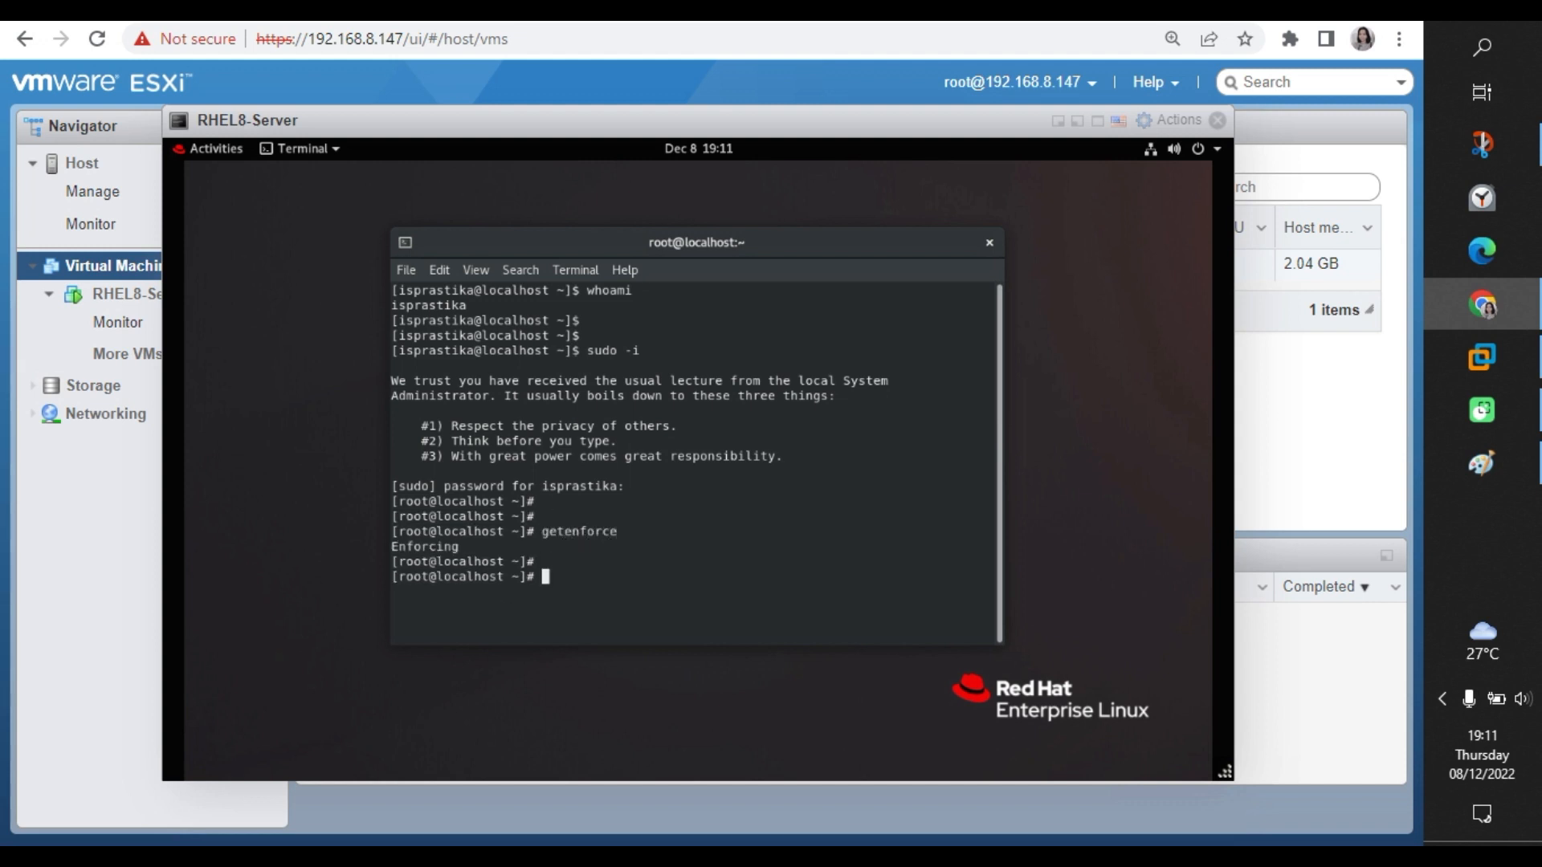
{"action": "key", "text": "Return"}
{"action": "type", "text": "ip addr"}
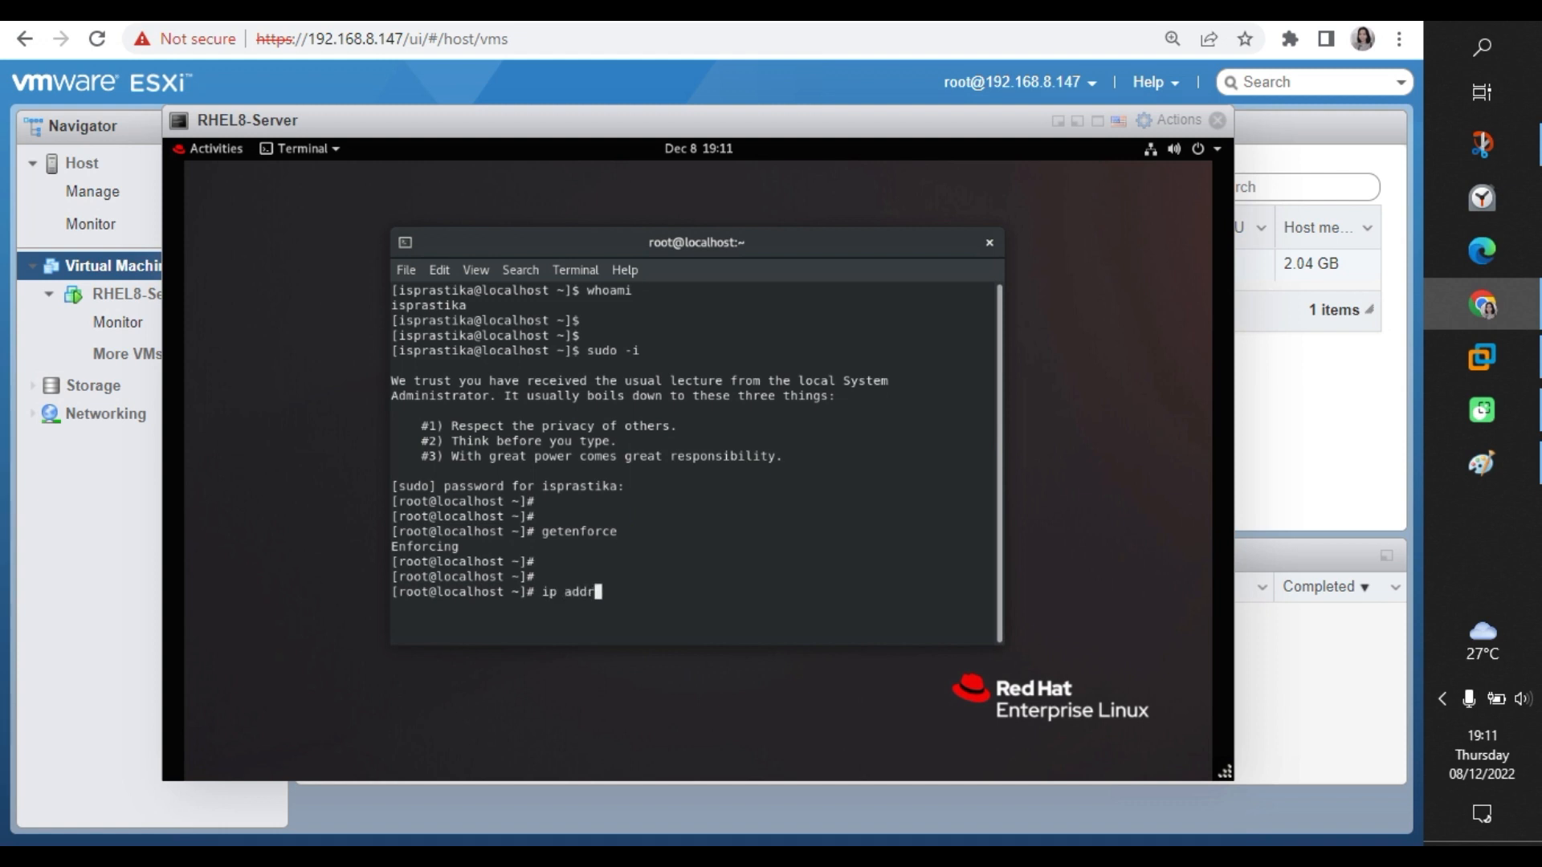
{"action": "key", "text": "Return"}
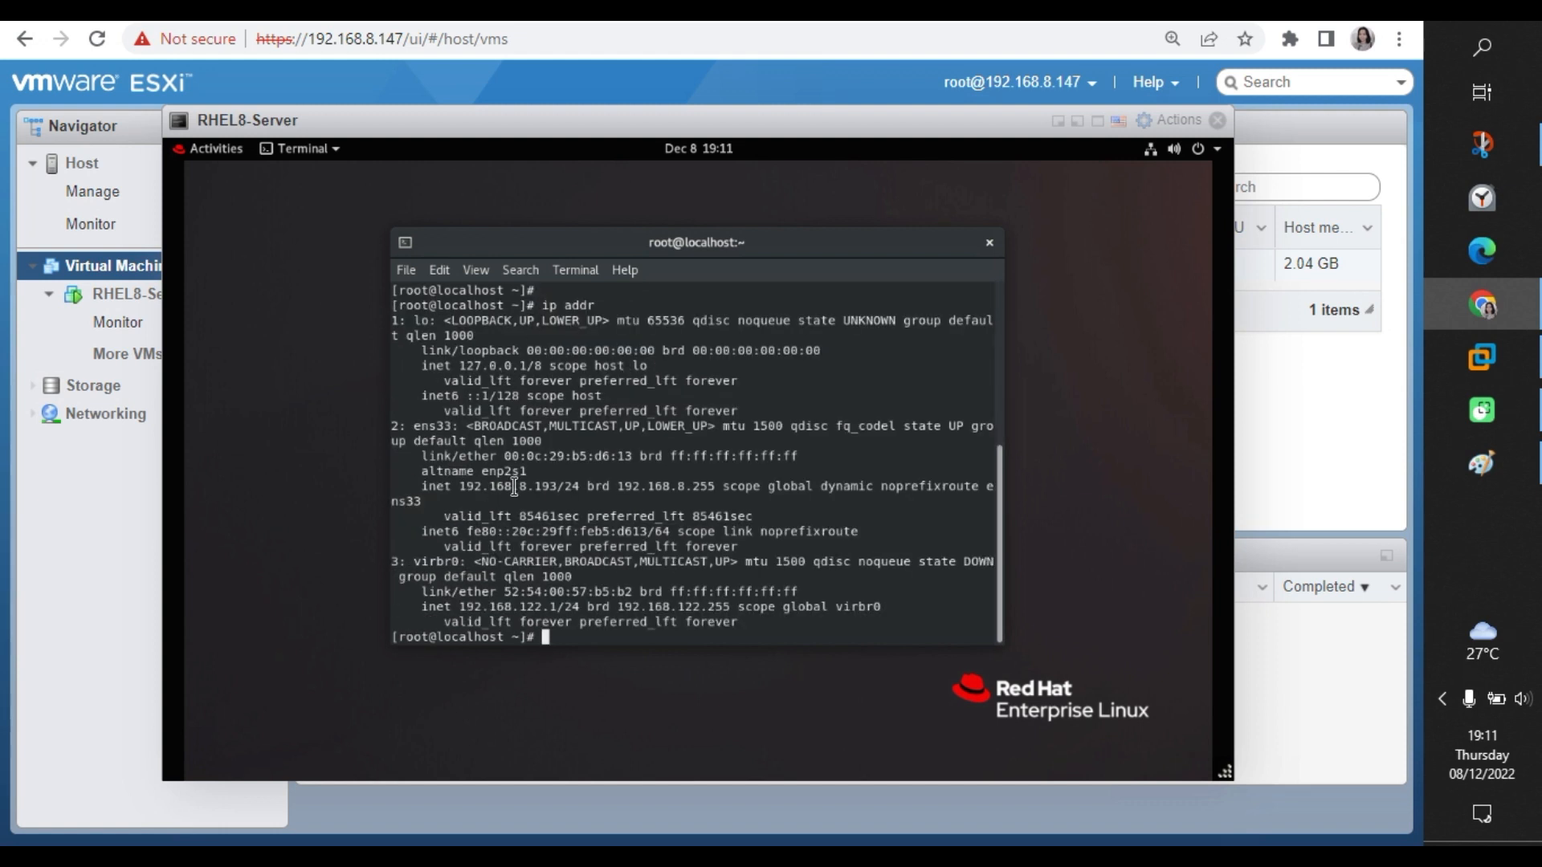
Copy the VM's IP 192.168.8.193 and enter a ping to it in Command Prompt.
{"action": "left_click_drag", "start_coordinate": [460, 487], "coordinate": [558, 489]}
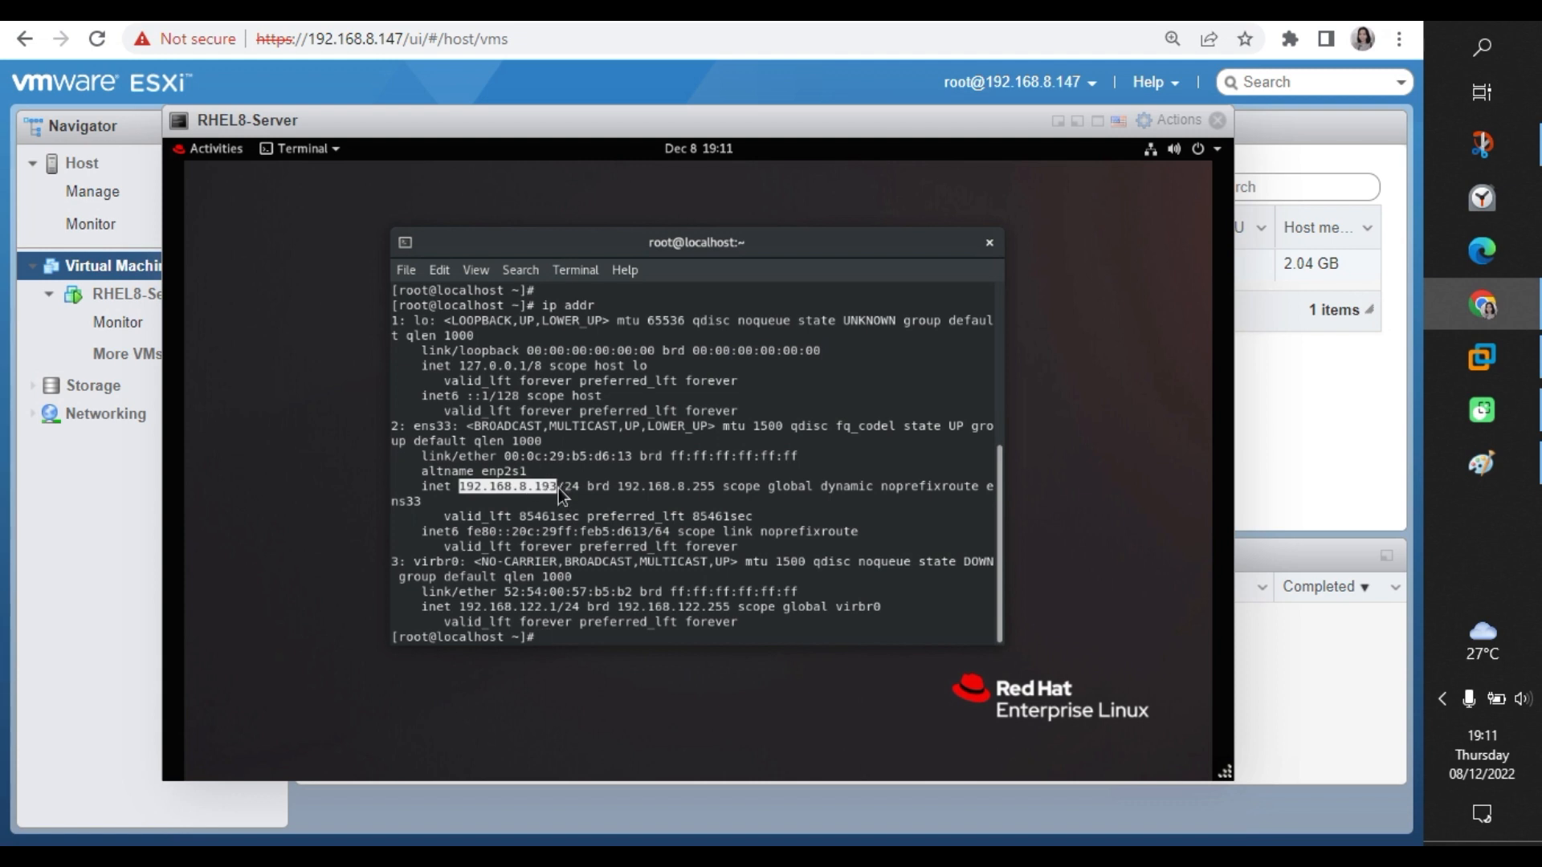
{"action": "right_click", "coordinate": [559, 490]}
{"action": "left_click", "coordinate": [578, 499]}
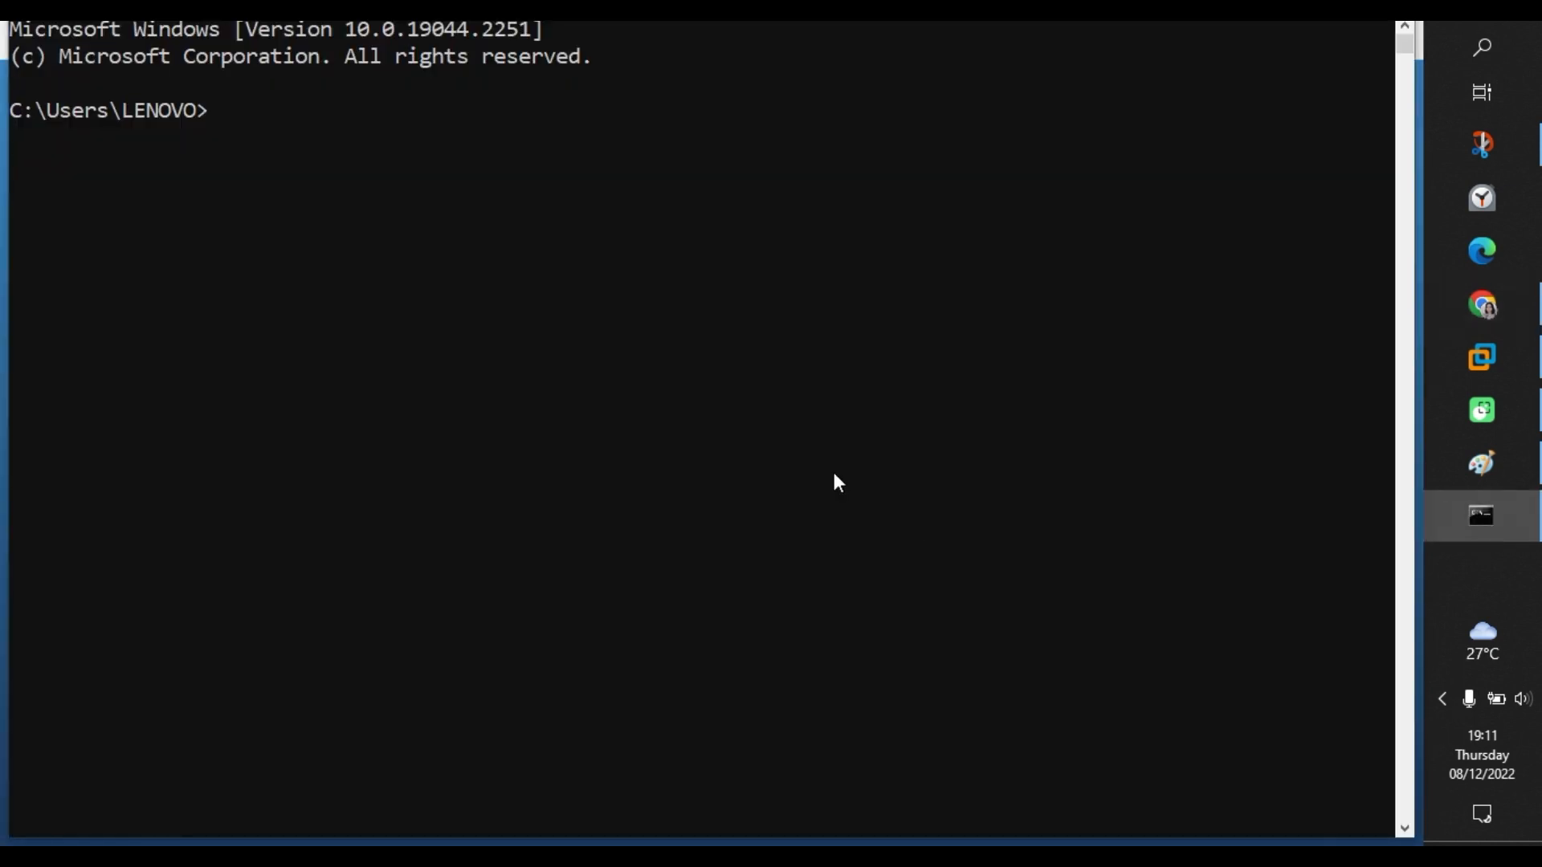
{"action": "type", "text": "ping 192.168.8.193"}
Ping the VM at 192.168.8.193, stopping after three replies.
{"action": "key", "text": "Return"}
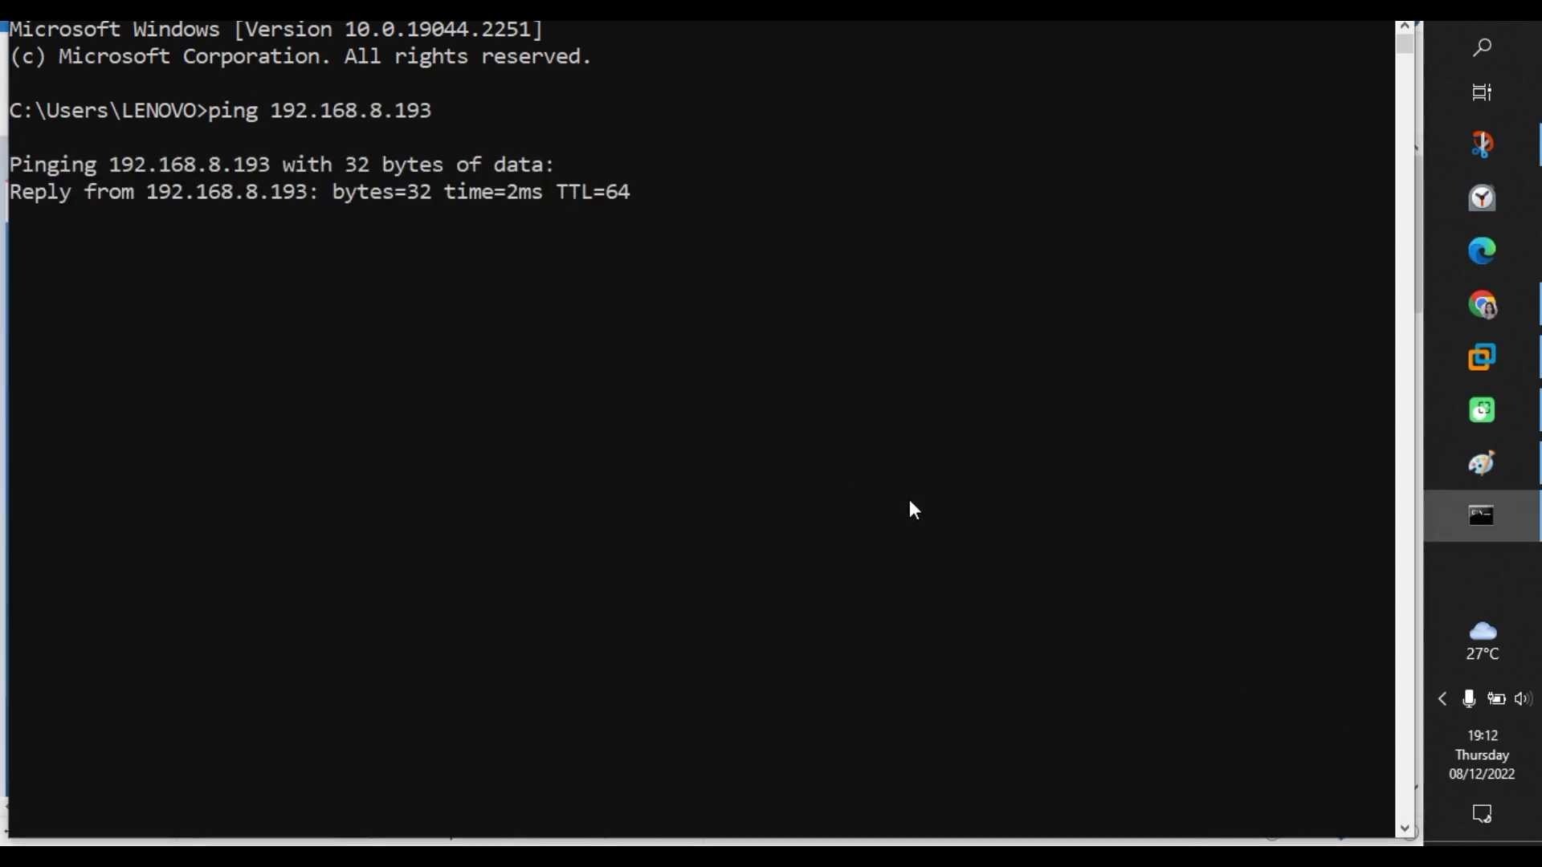
{"action": "key", "text": "ctrl+c"}
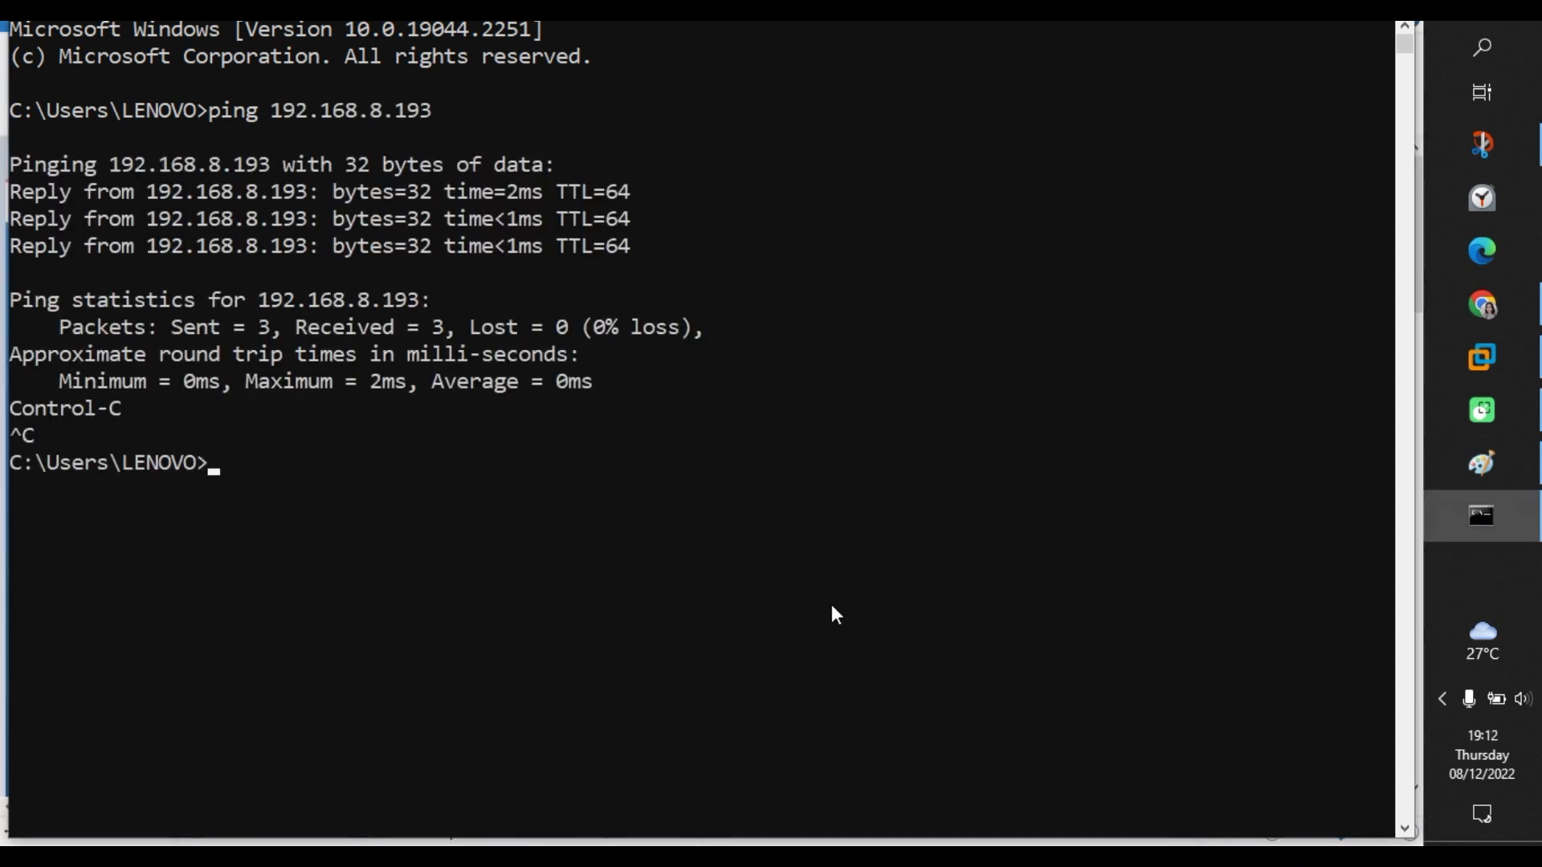
{"action": "key", "text": "Return"}
{"action": "key", "text": "Return"}
SSH into the VM, verify the login with whoami and exit, then run dnf update -y.
{"action": "type", "text": "ssh isprastika@192.168.8.193"}
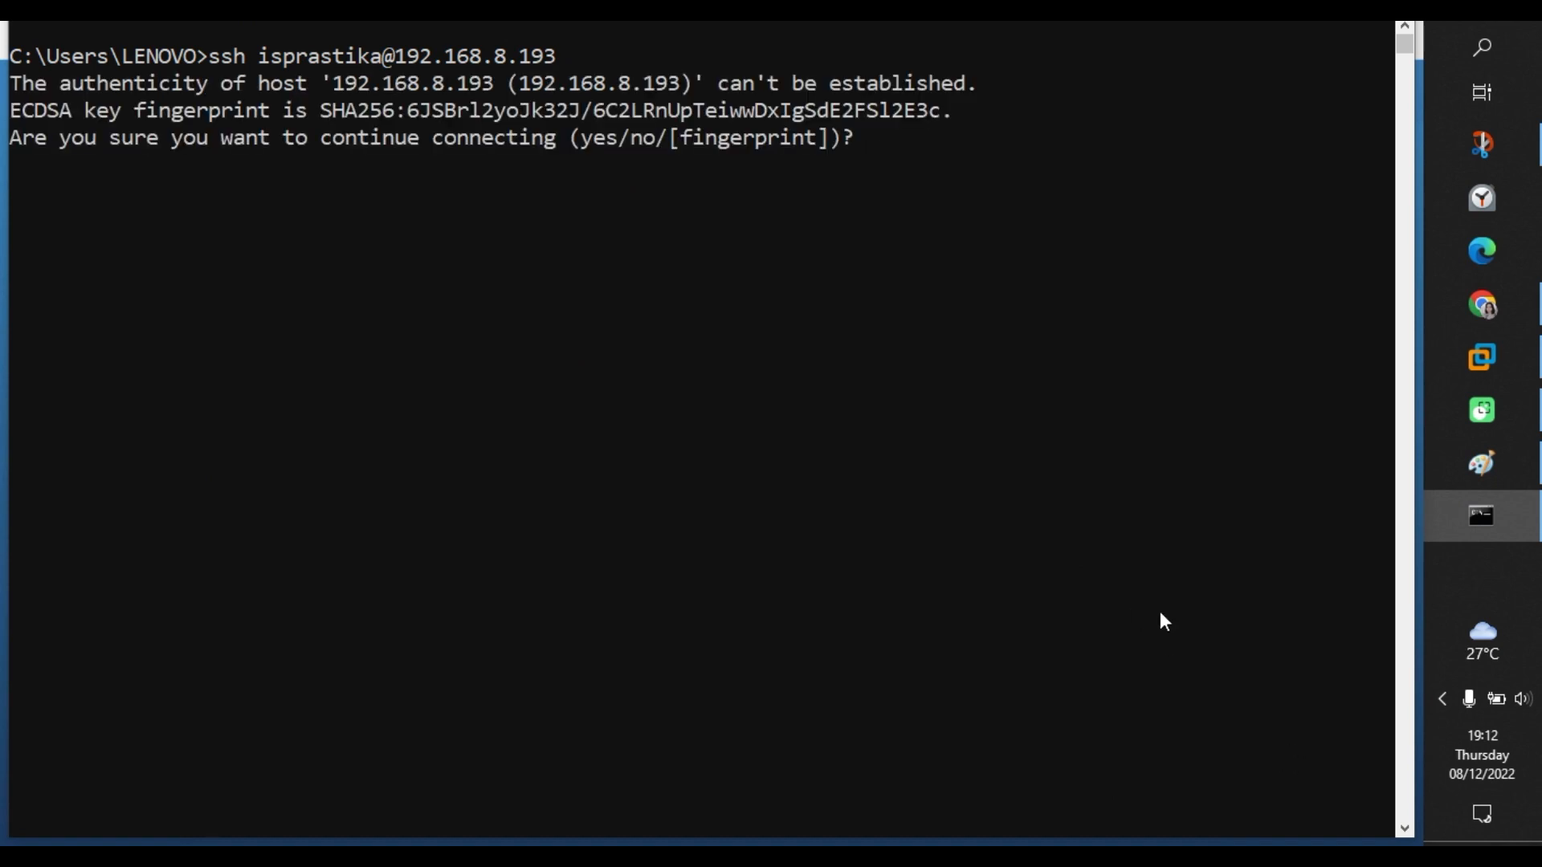
{"action": "type", "text": "yes"}
{"action": "key", "text": "Return"}
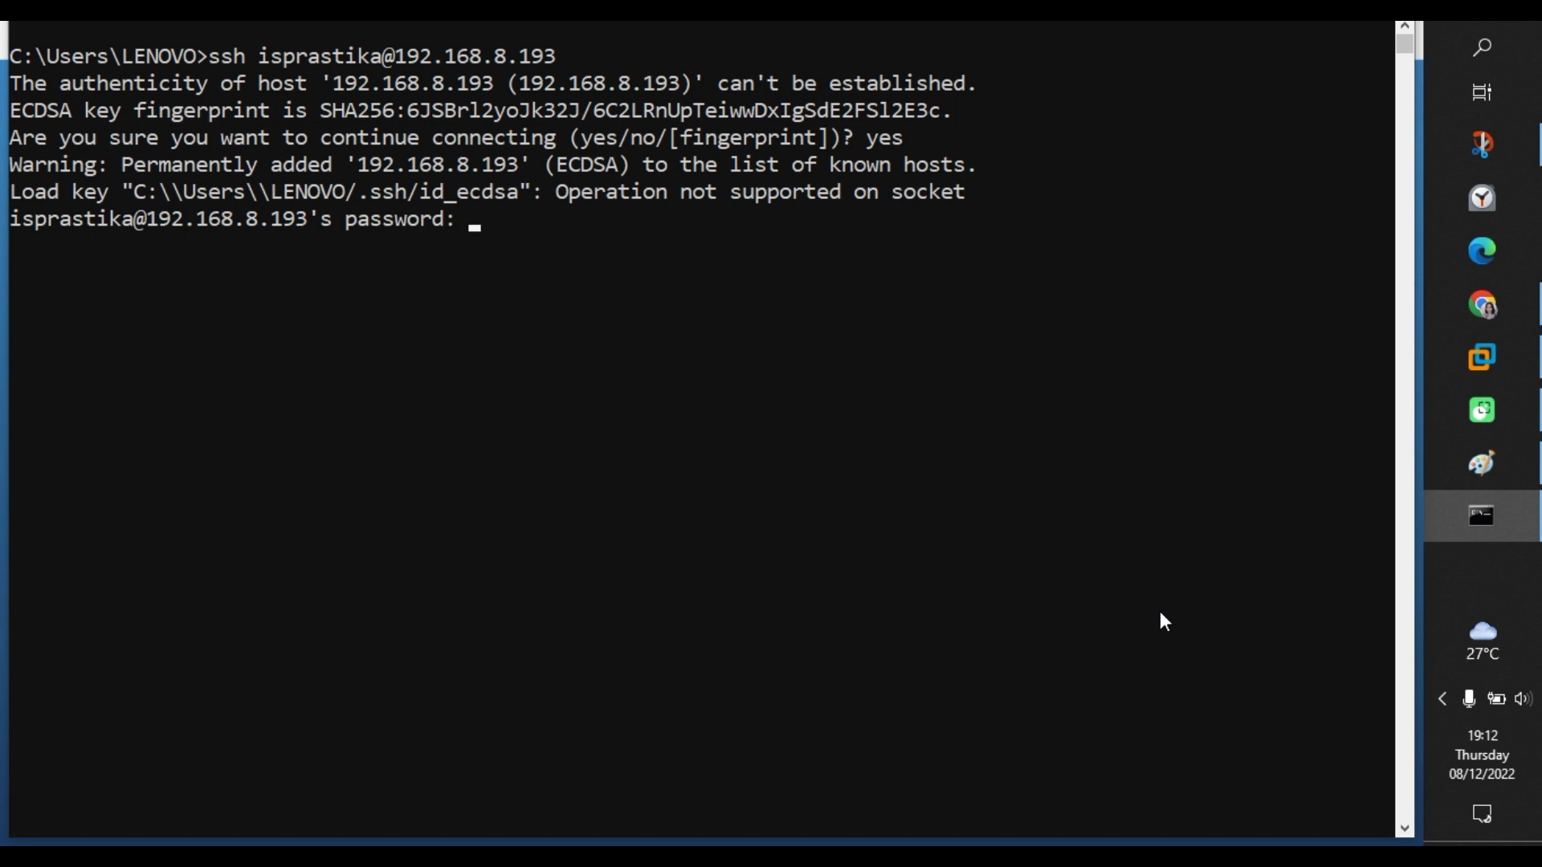
{"action": "key", "text": "Return"}
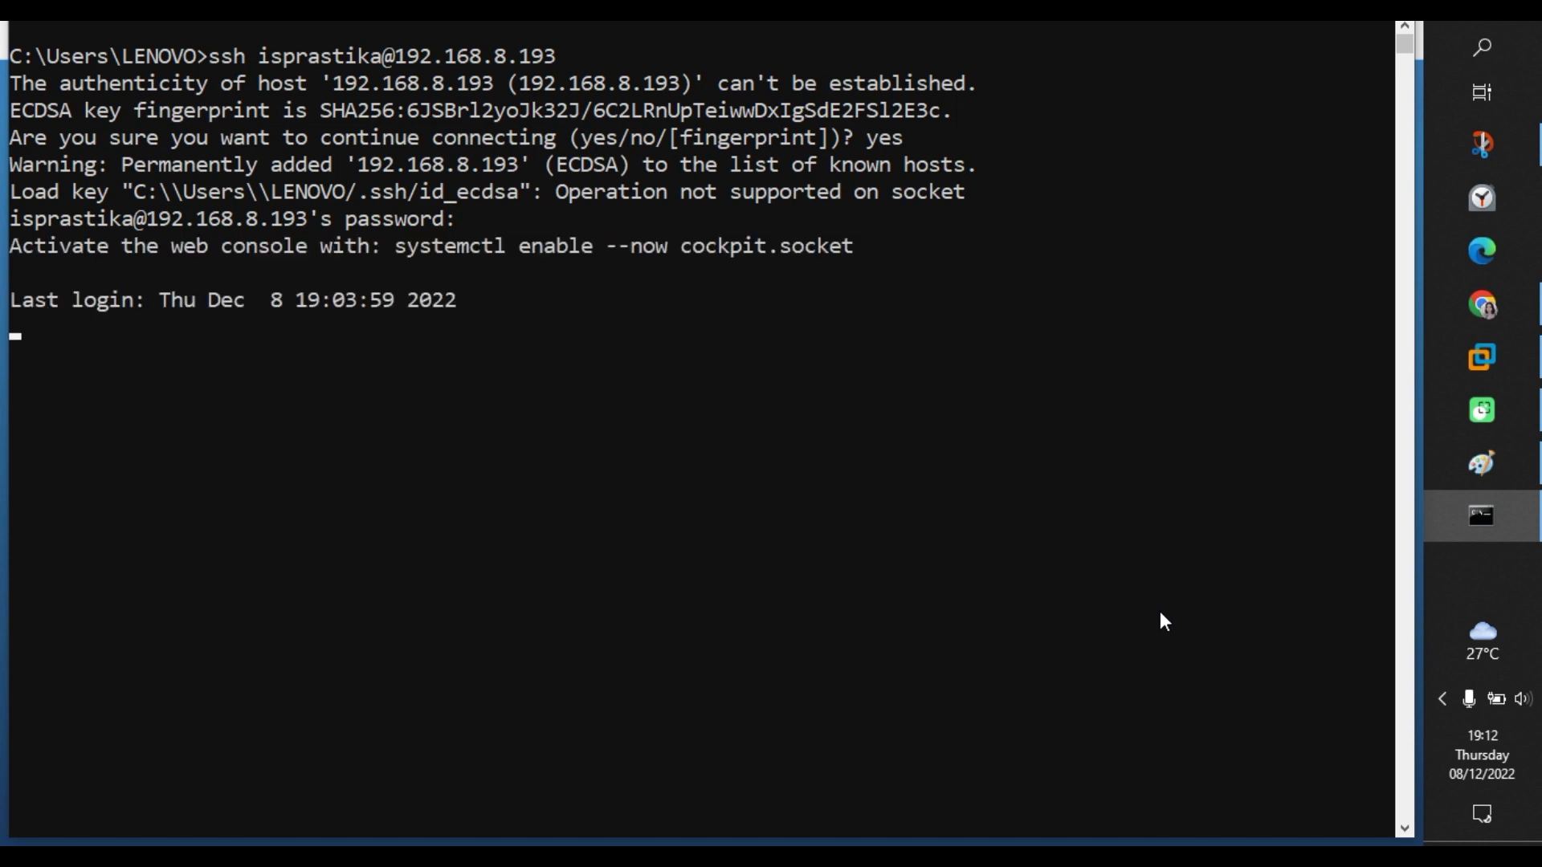
{"action": "key", "text": "Return"}
{"action": "key", "text": "Return"}
{"action": "key", "text": "Return"}
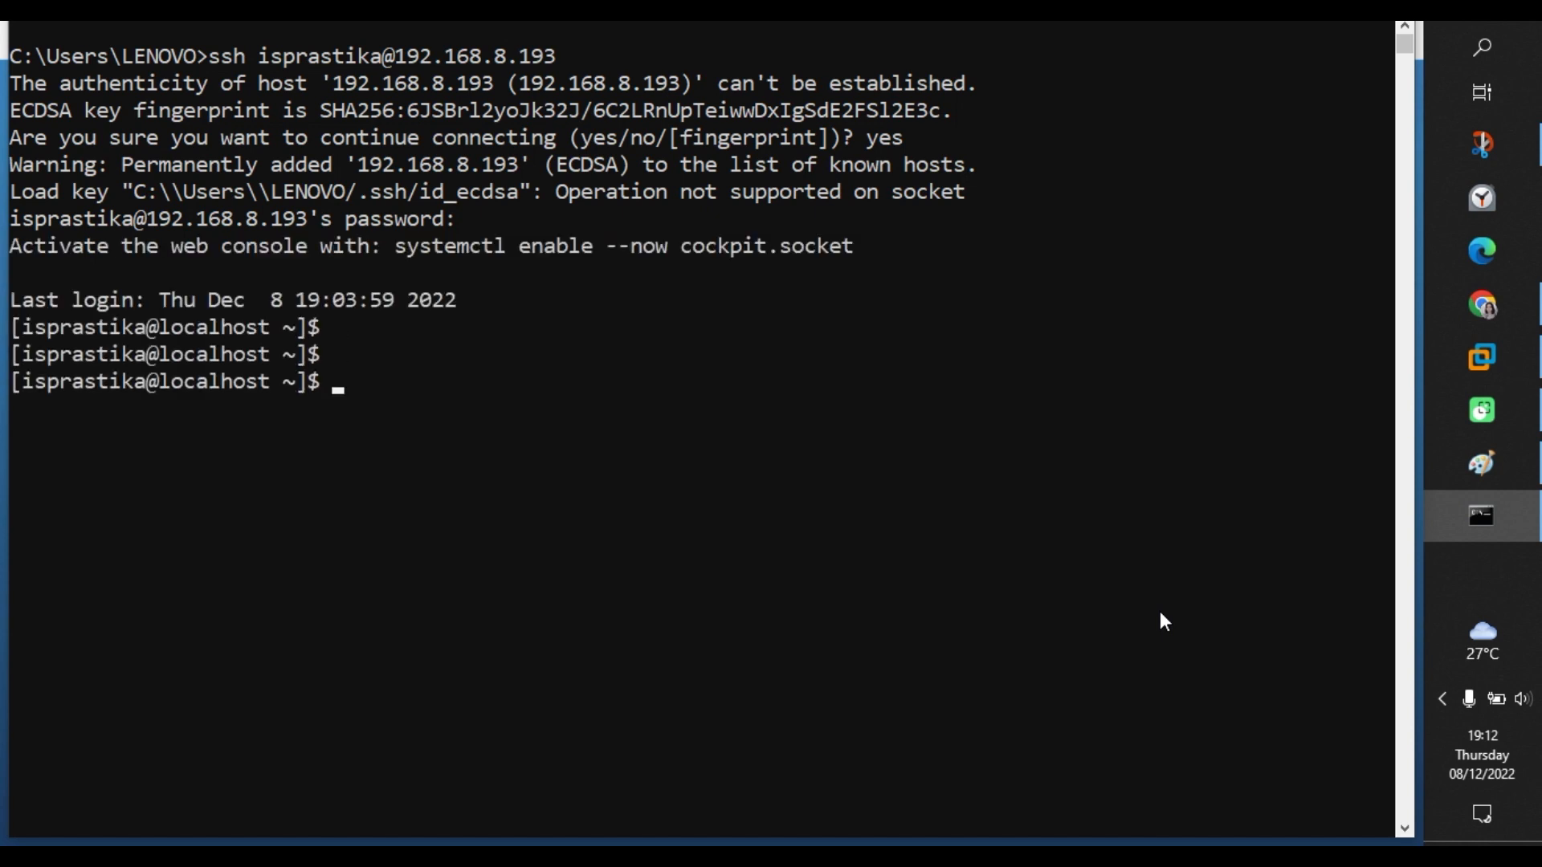
{"action": "type", "text": "whoami"}
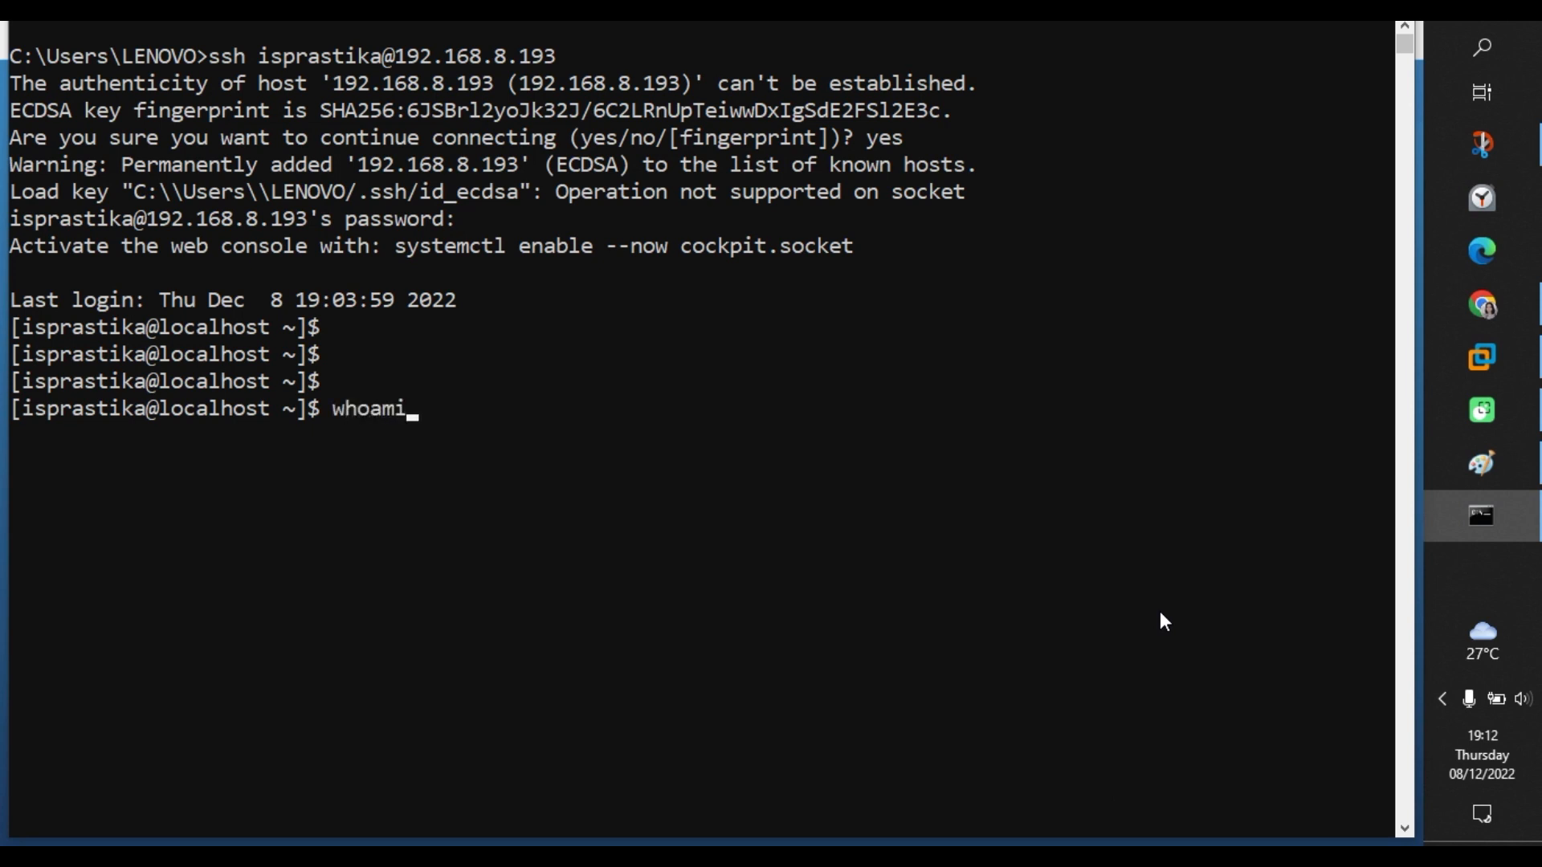
{"action": "key", "text": "Return"}
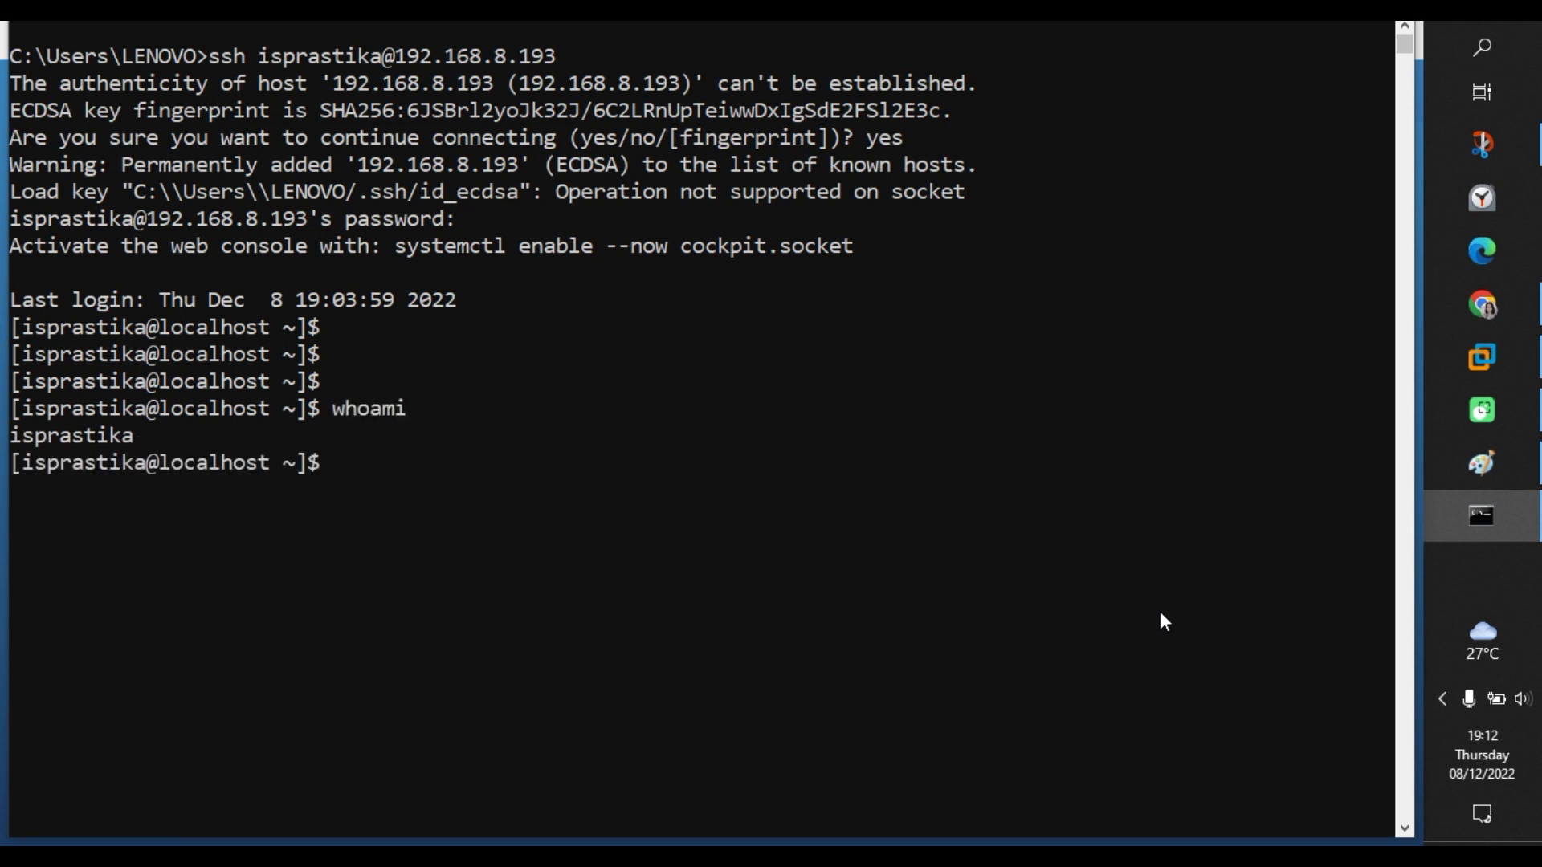
{"action": "type", "text": "exit"}
{"action": "key", "text": "Return"}
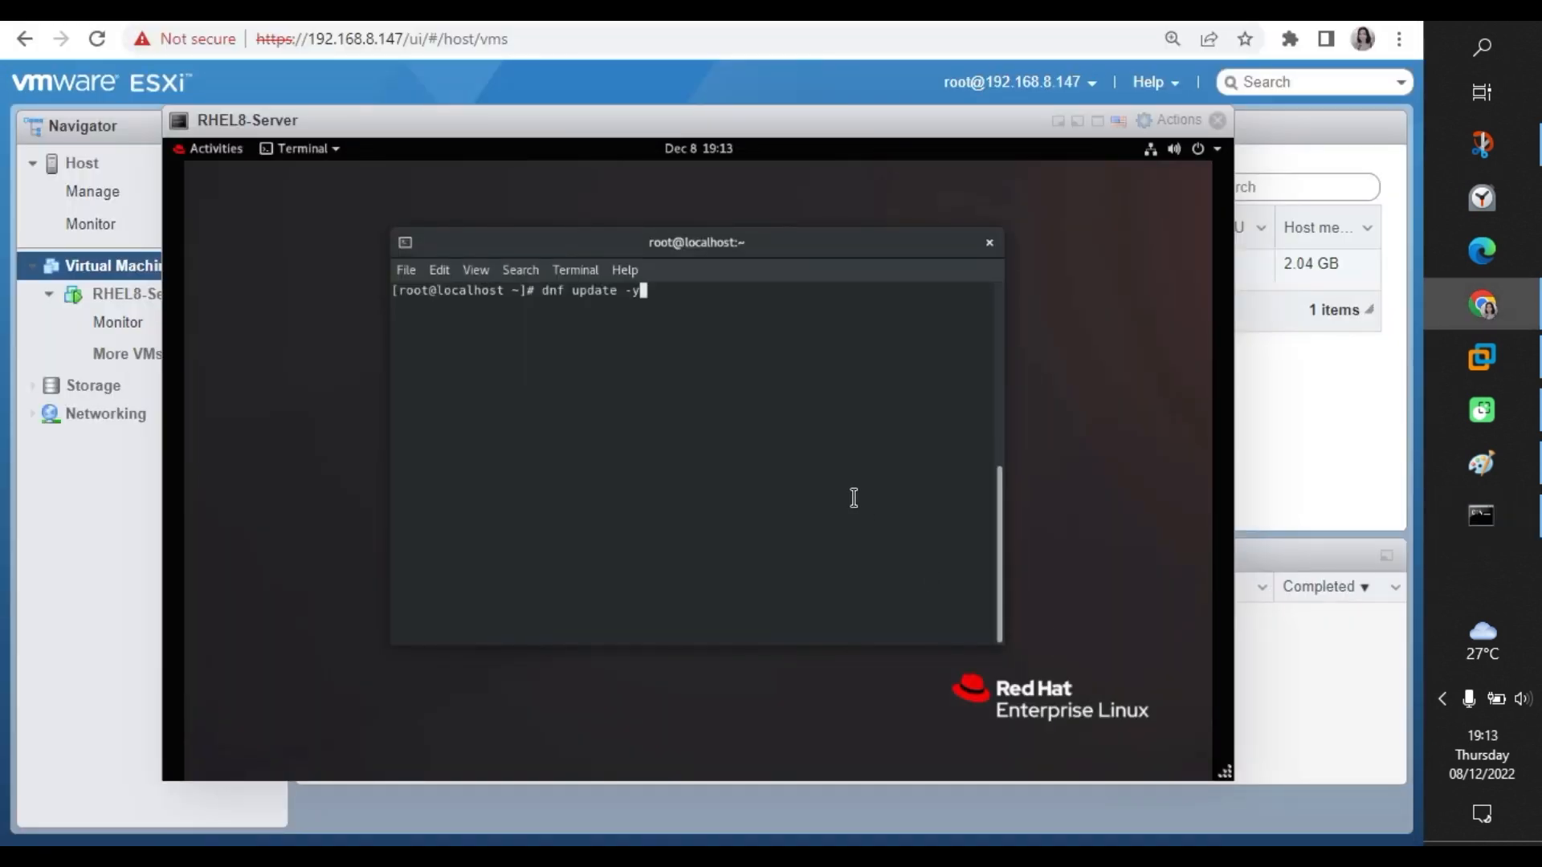
{"action": "key", "text": "Return"}
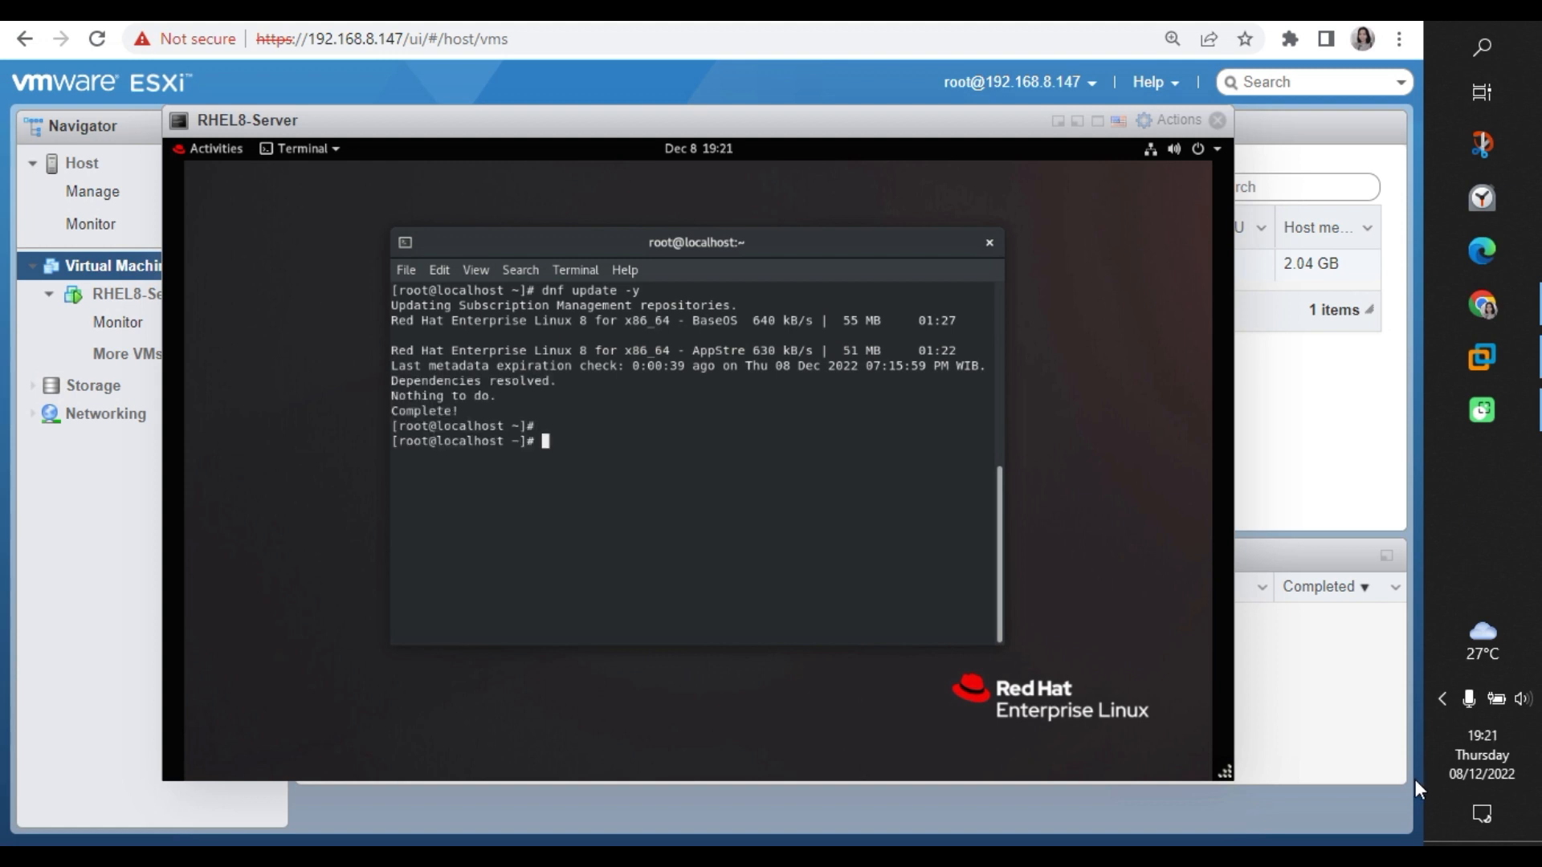
Power off the RHEL VM with shutdown now and close its console window.
{"action": "left_click", "coordinate": [709, 517]}
{"action": "type", "text": "shutd"}
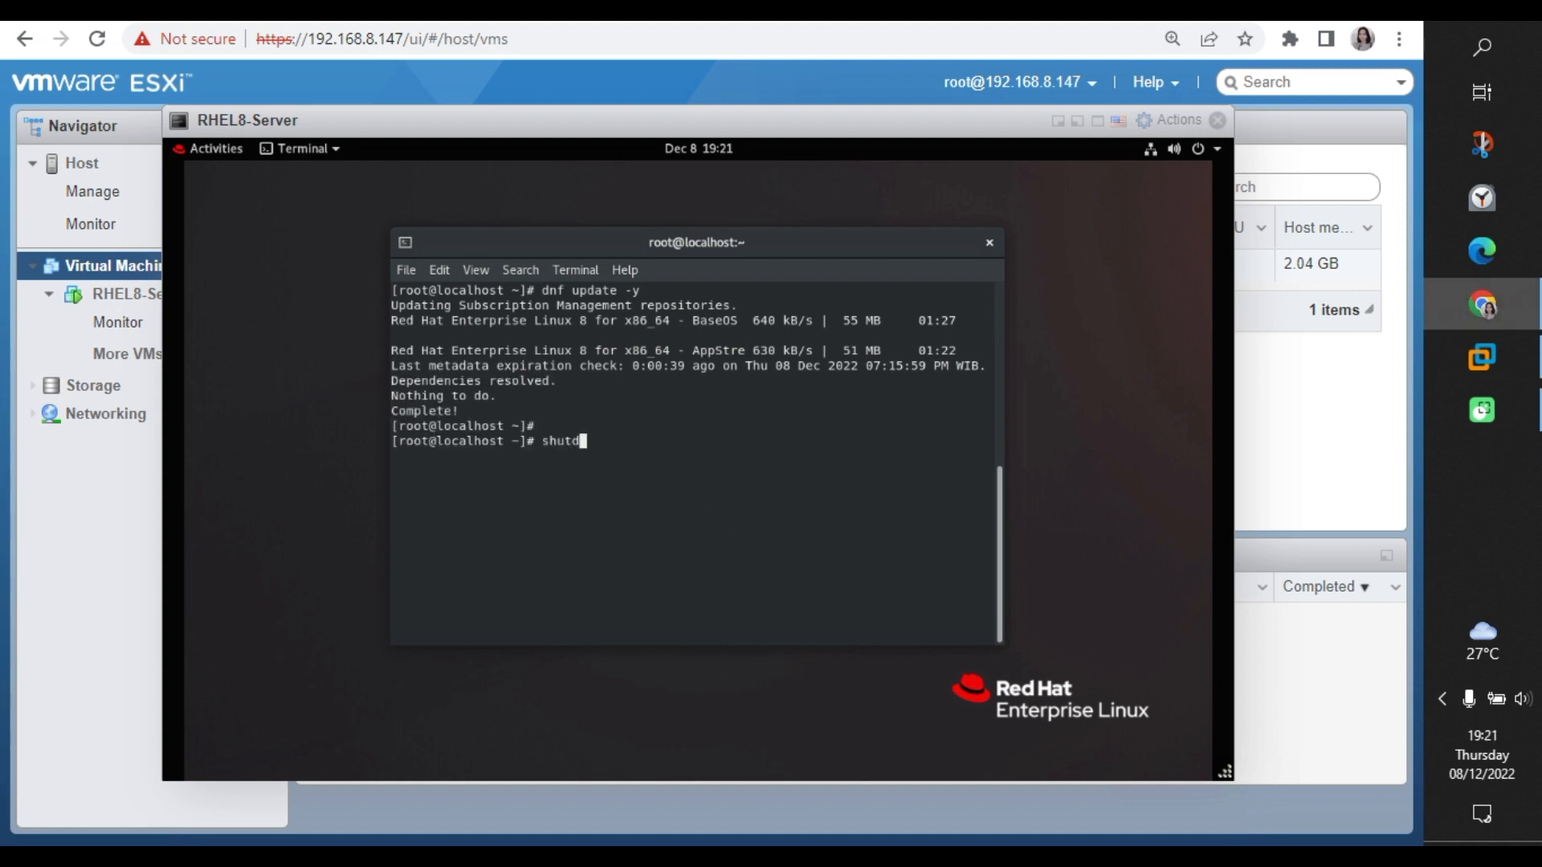
{"action": "type", "text": "own now"}
{"action": "key", "text": "Return"}
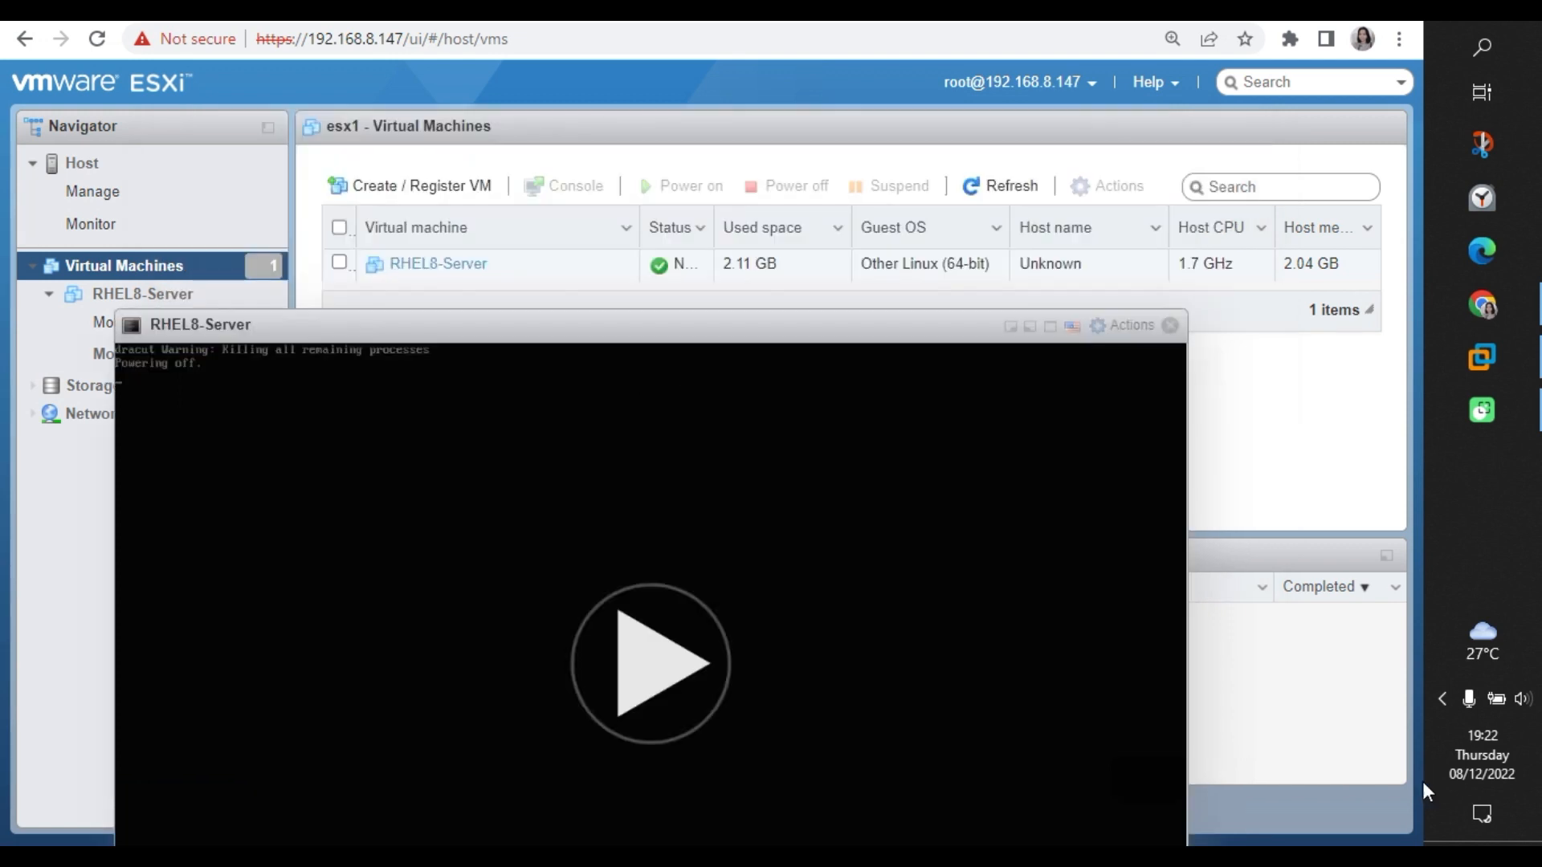
{"action": "left_click", "coordinate": [1175, 331]}
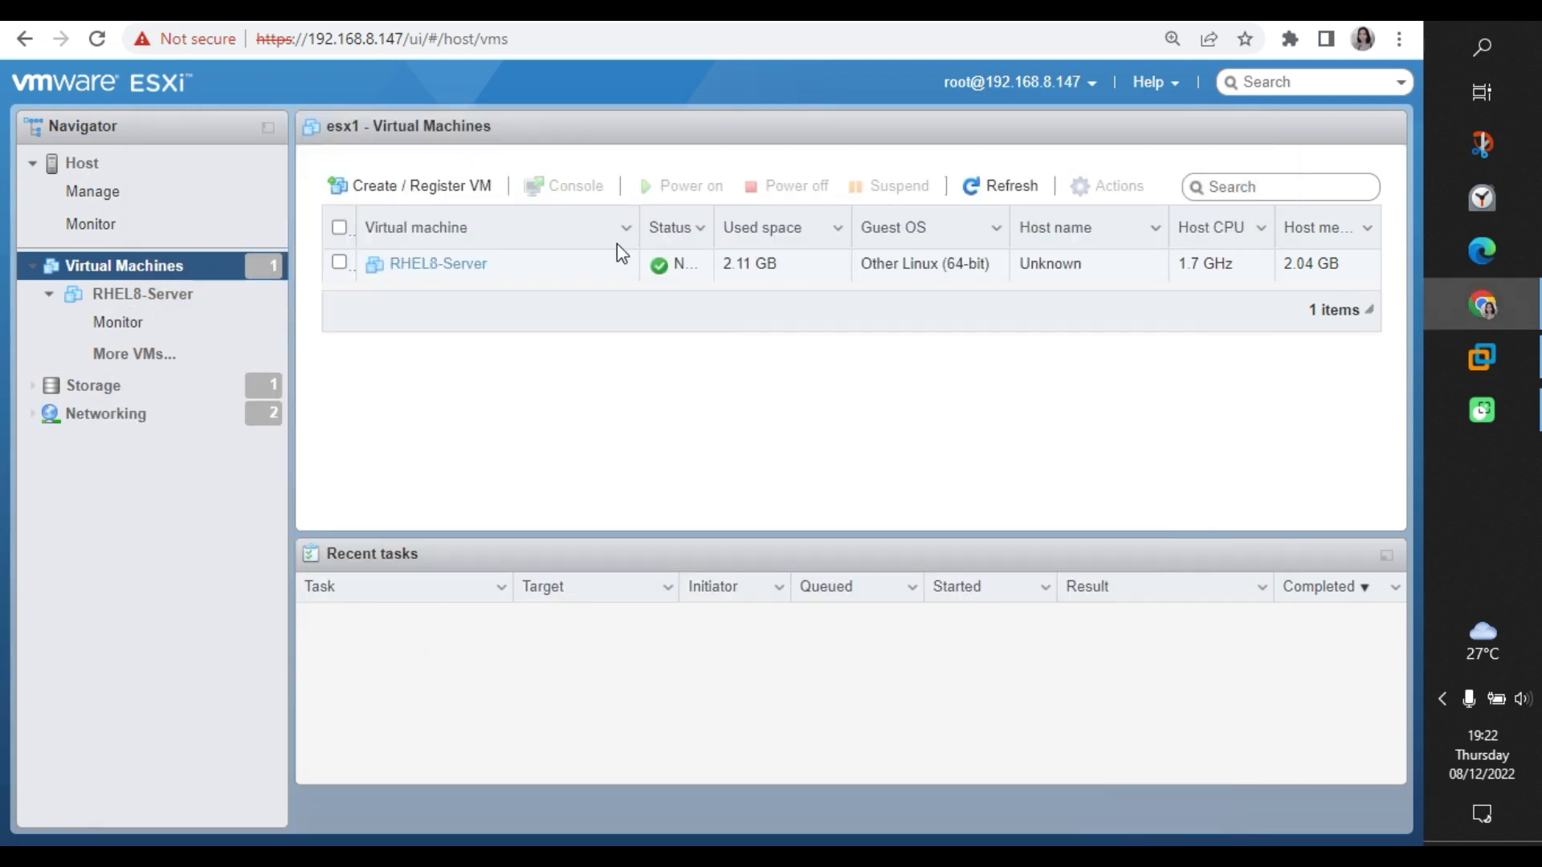